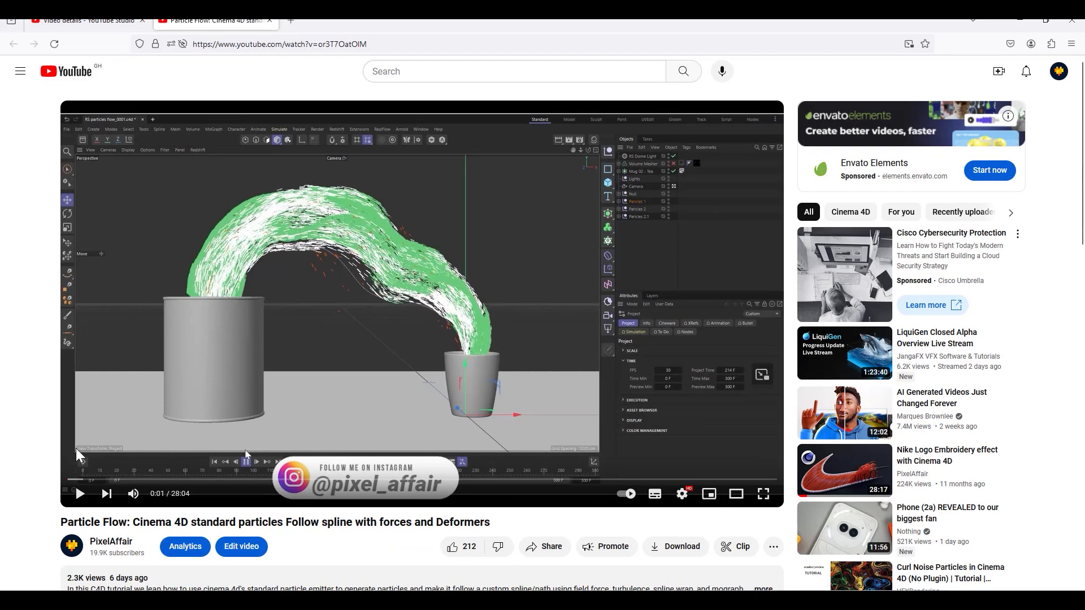
Step: Play the particle flow video muted and preview the milk 2.mp4, Liquid flow.png and milk 1.mp4 renders in the Picture Viewer
left_click(134, 493)
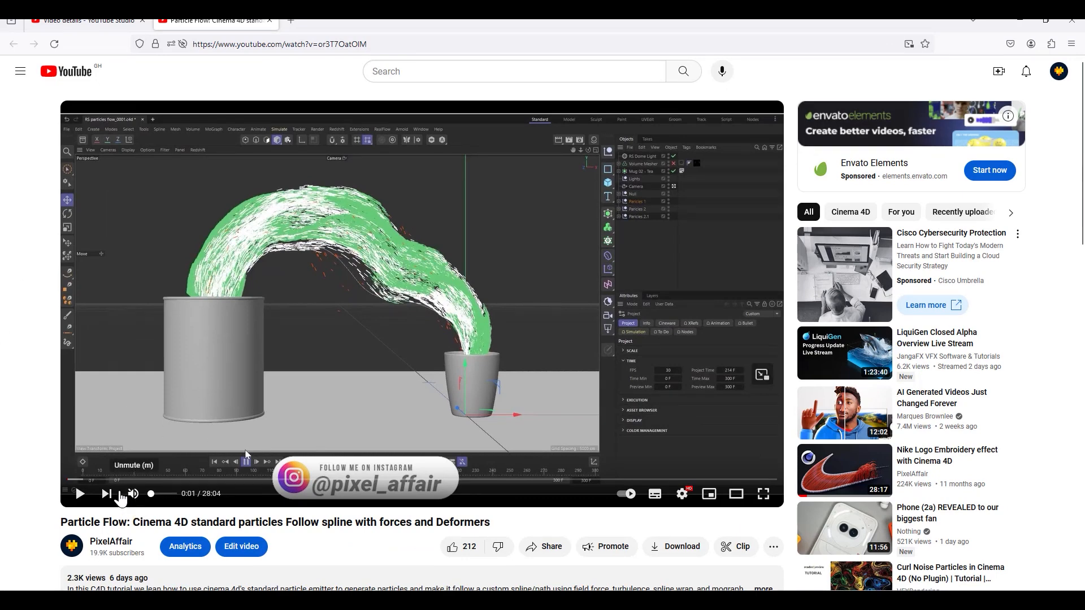
left_click(204, 305)
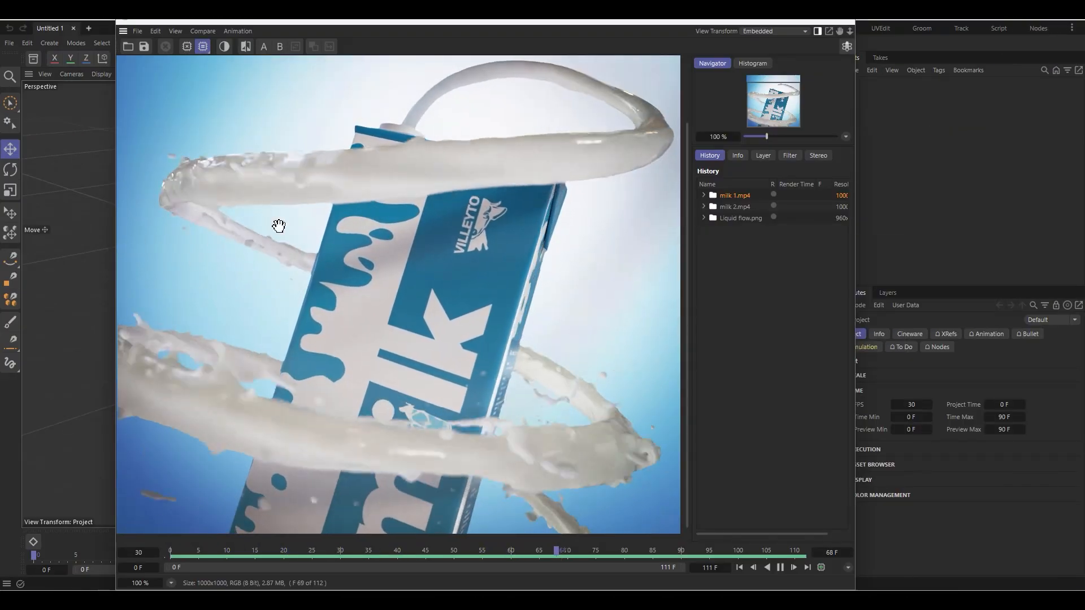
left_click(736, 207)
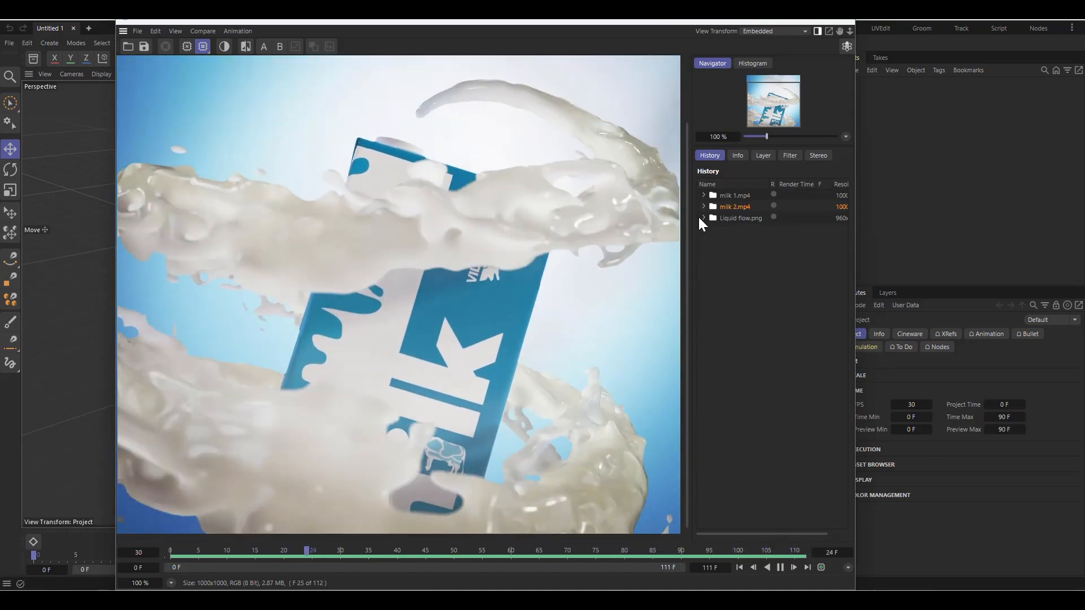
left_click(738, 219)
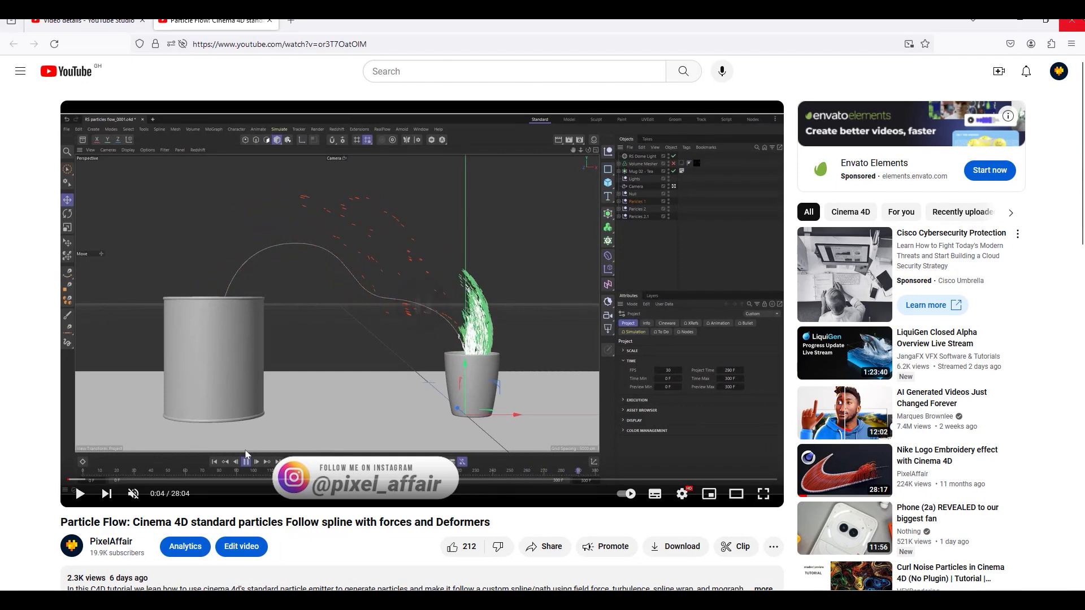
left_click(1018, 28)
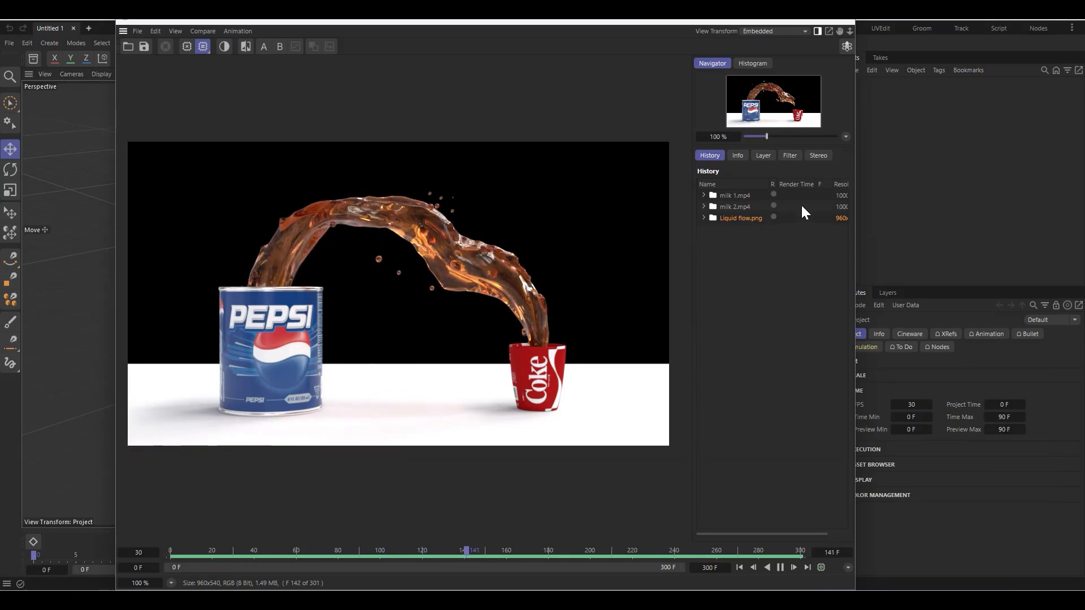
left_click(740, 195)
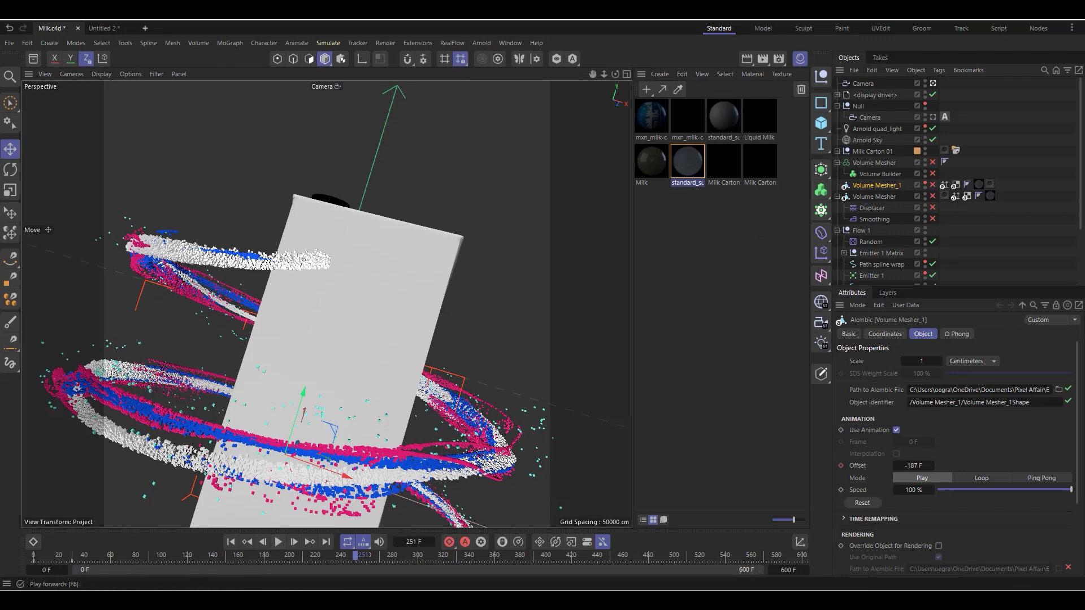
Step: Play and stop the particle simulation in the Milk.c4d scene, and enable the Volume Mesher_1 Alembic object
left_click(729, 545)
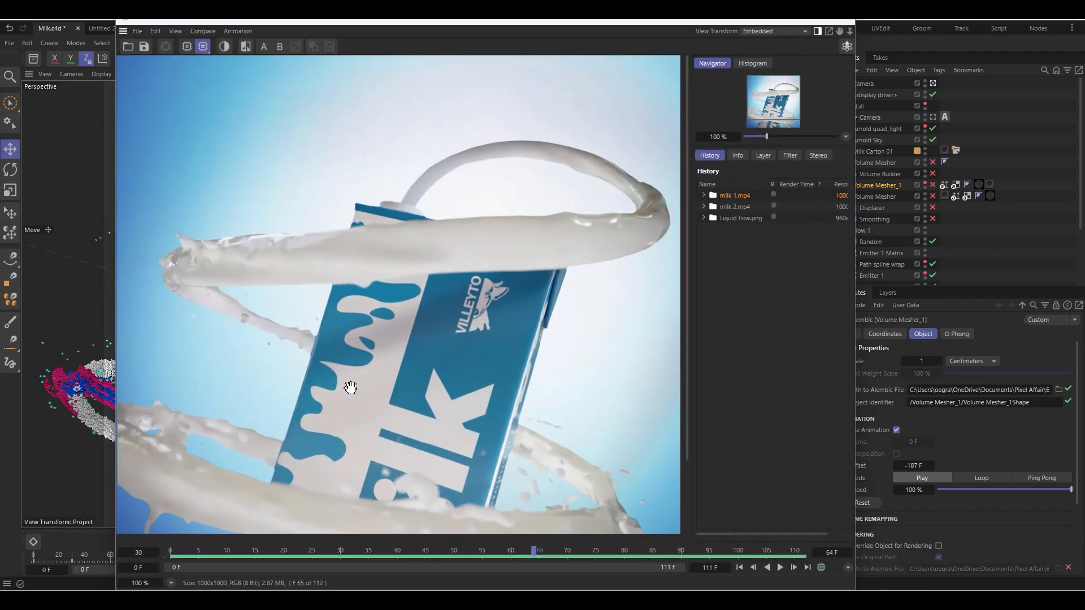
left_click(794, 22)
left_click(280, 541)
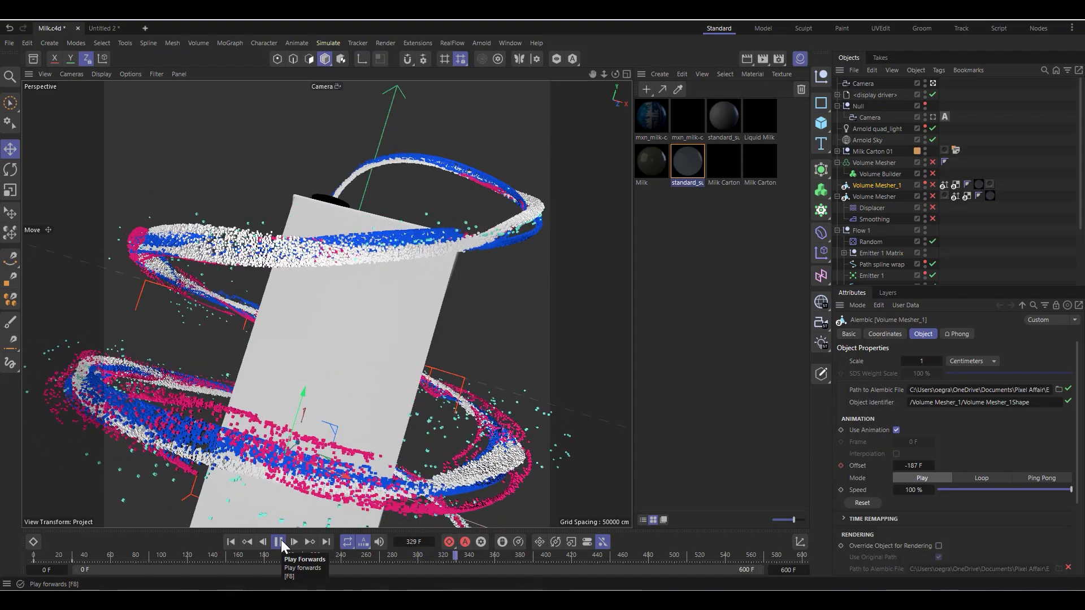
left_click(280, 540)
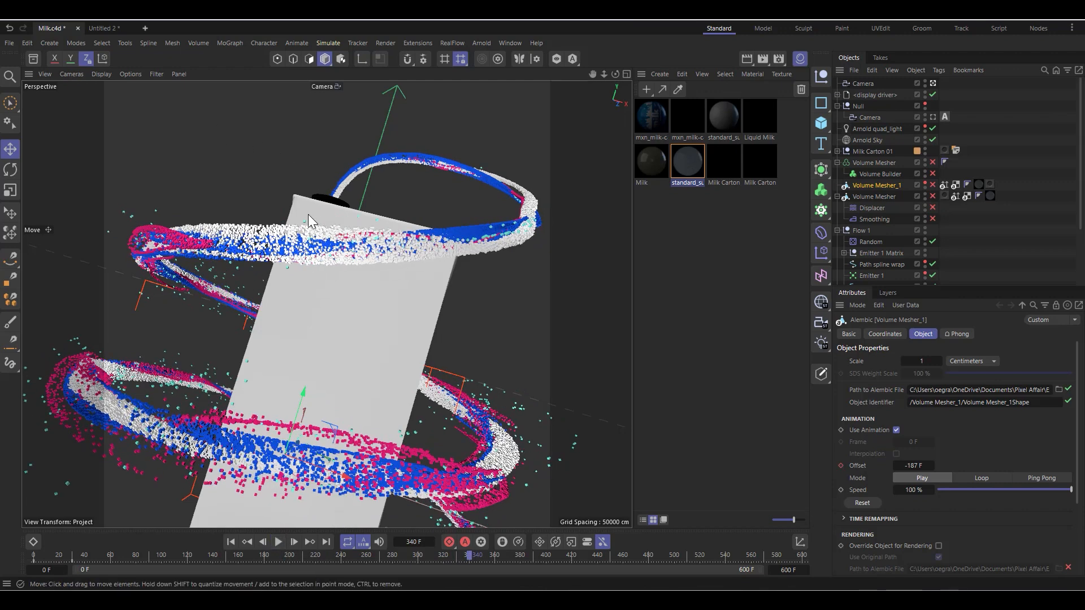
left_click(932, 186)
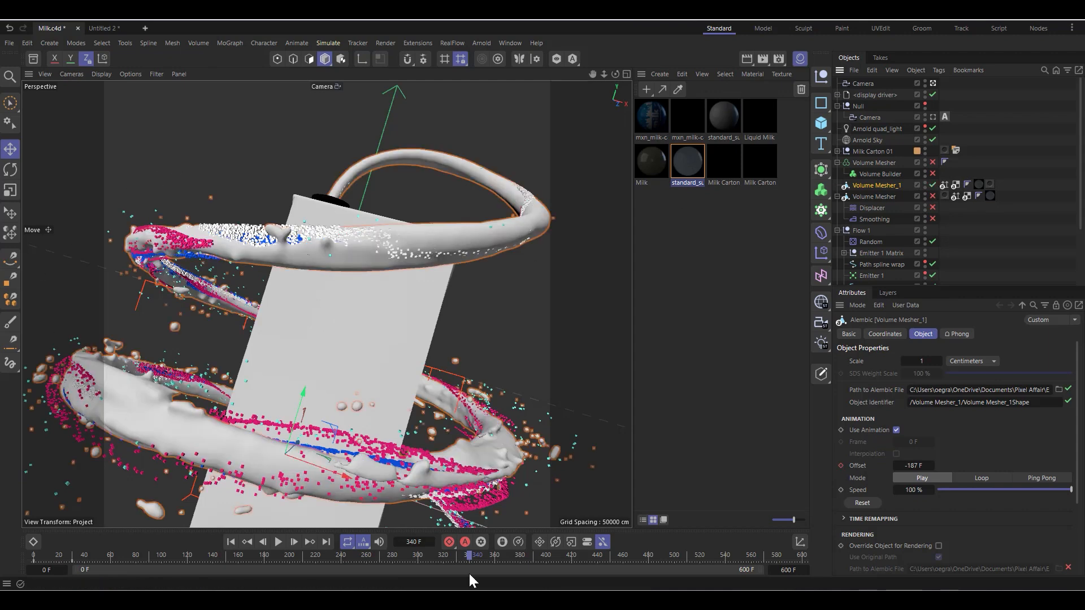
Step: Switch to the Untitled 2 scene, close the material manager and select the spiral path spline around the carton
left_click(107, 28)
left_click(368, 317)
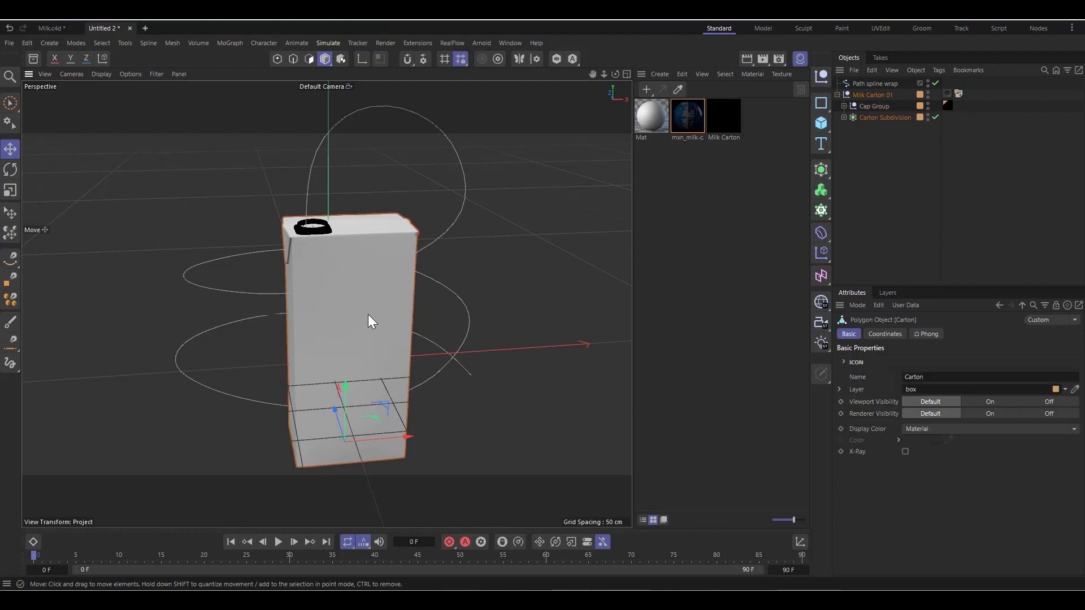
left_click(799, 59)
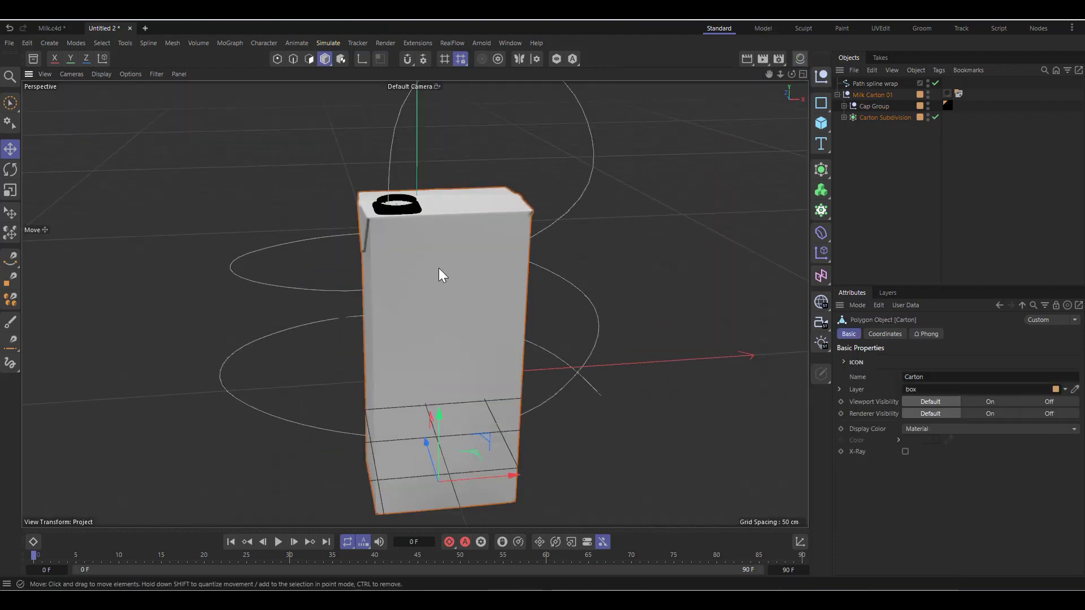
left_click_drag(414, 305, 416, 303, "alt")
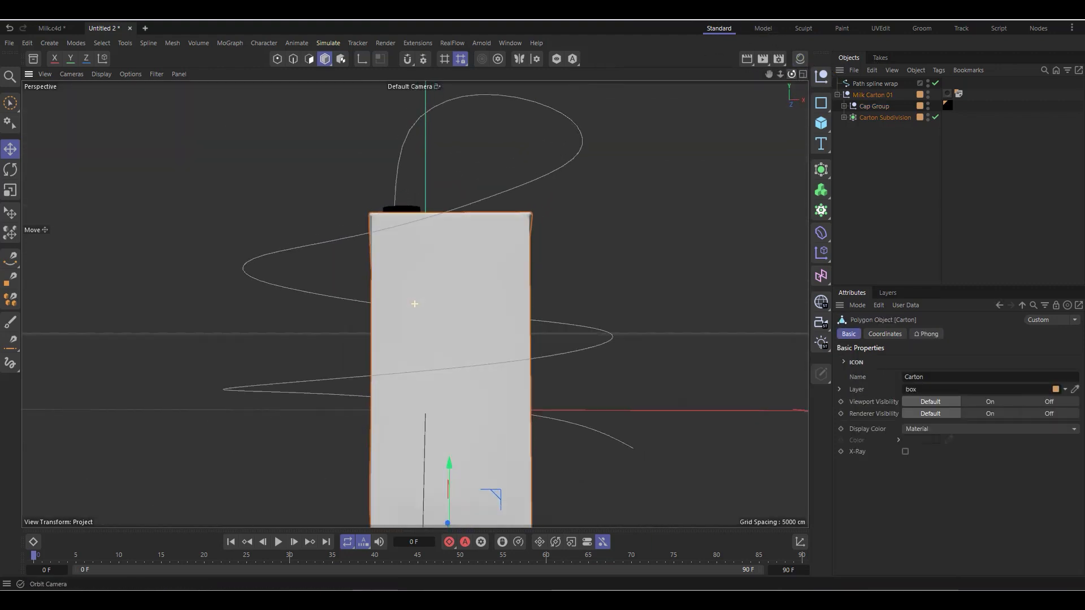
left_click(547, 180)
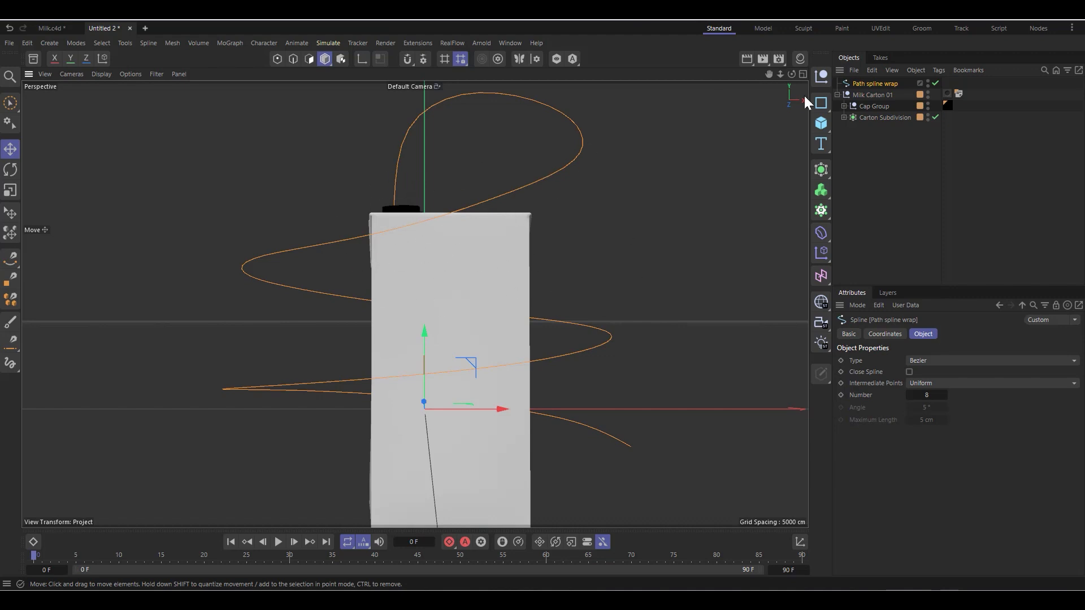
left_click_drag(789, 76, 836, 101)
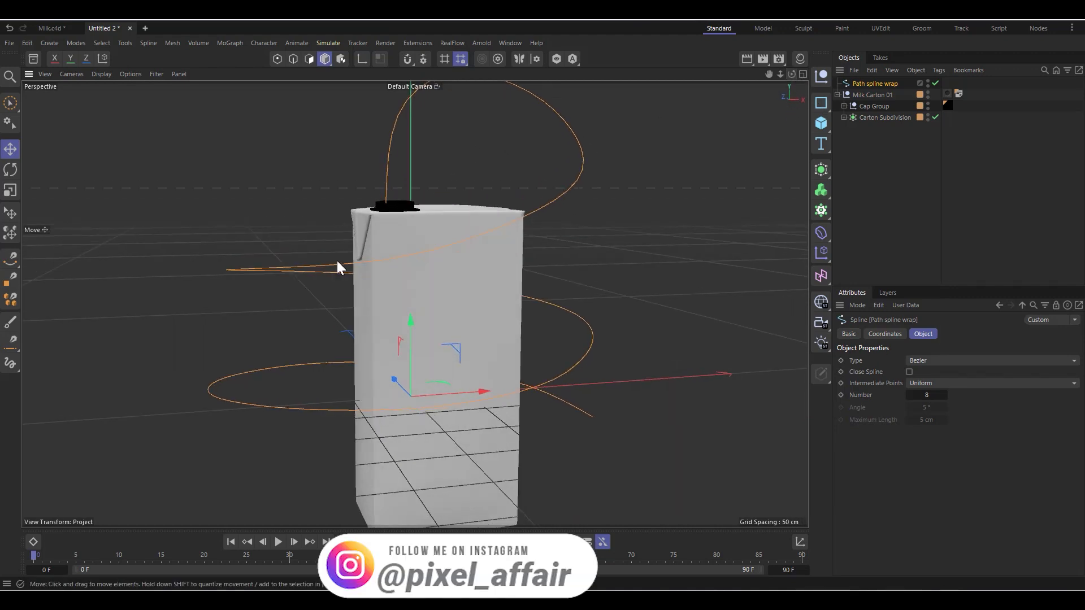
Step: Search the Asset Browser for "milk", enlarge the result thumbnails to view the milk box models, and close the browser
left_click(33, 58)
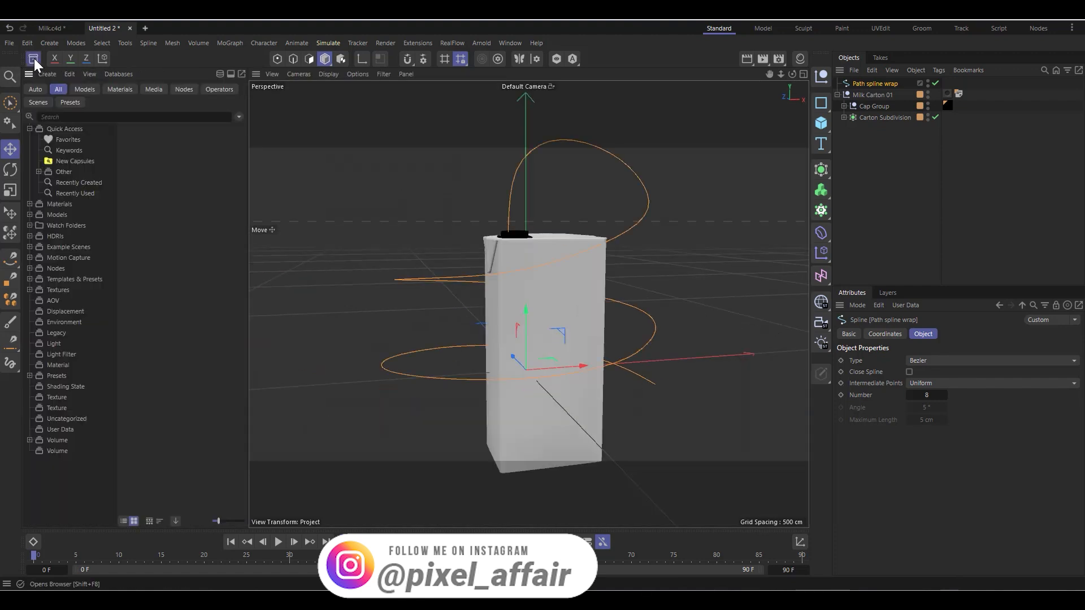
left_click(94, 117)
type("mi")
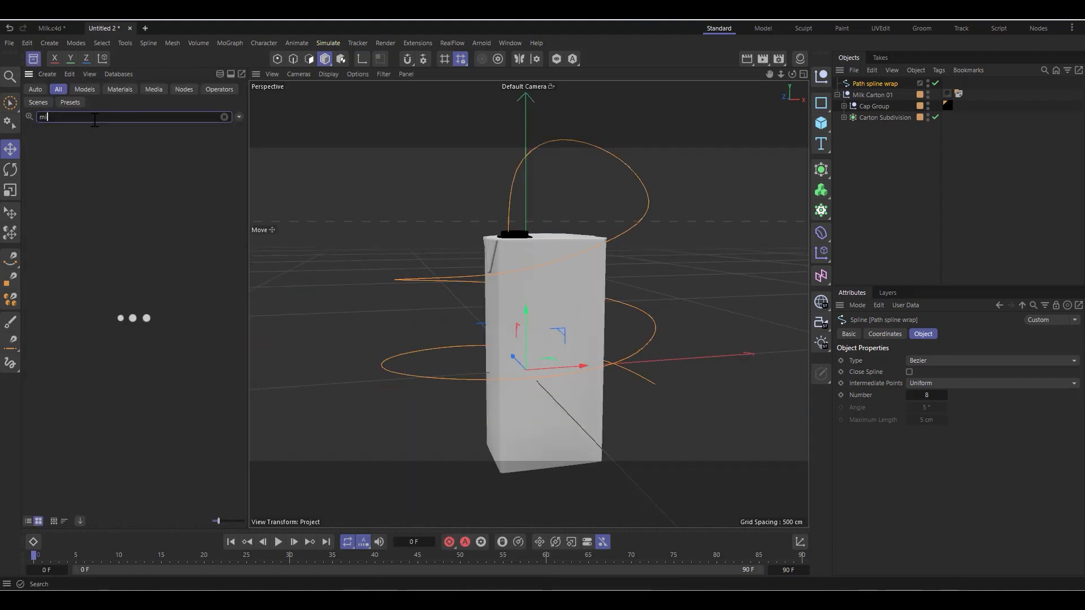
type("lk")
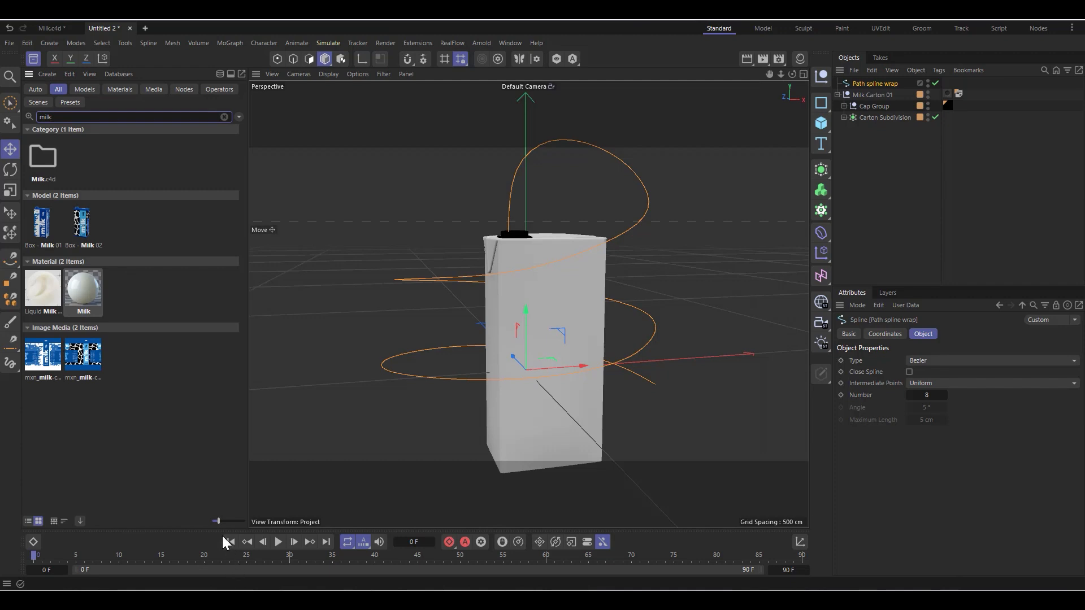
left_click_drag(218, 521, 240, 521)
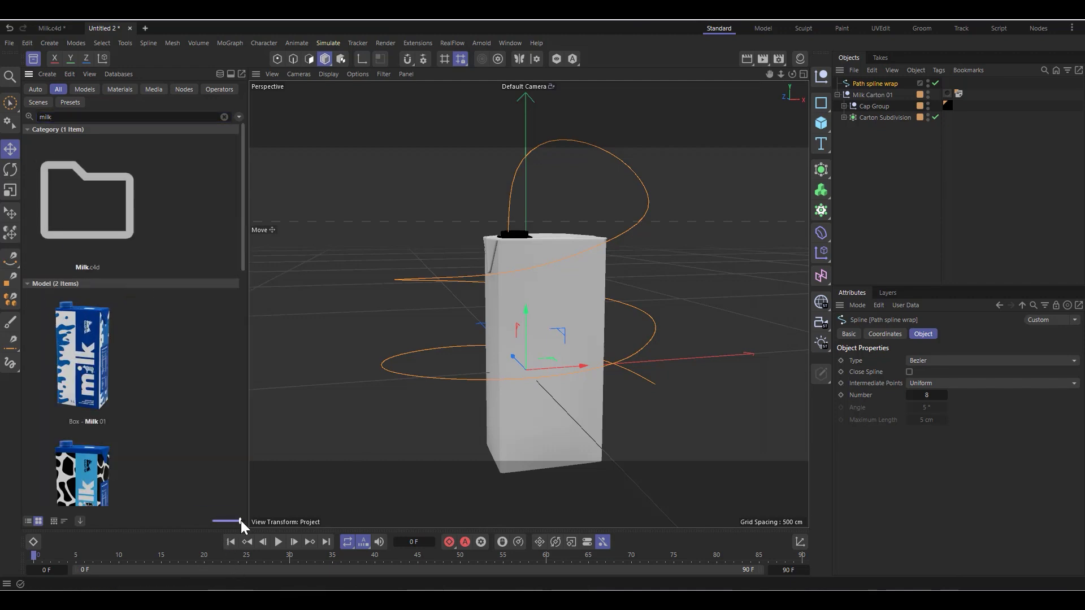
left_click(34, 59)
Step: Collapse the Milk Carton 01 group and hide it so that only the path spline is displayed
scroll(449, 304, "down", 3)
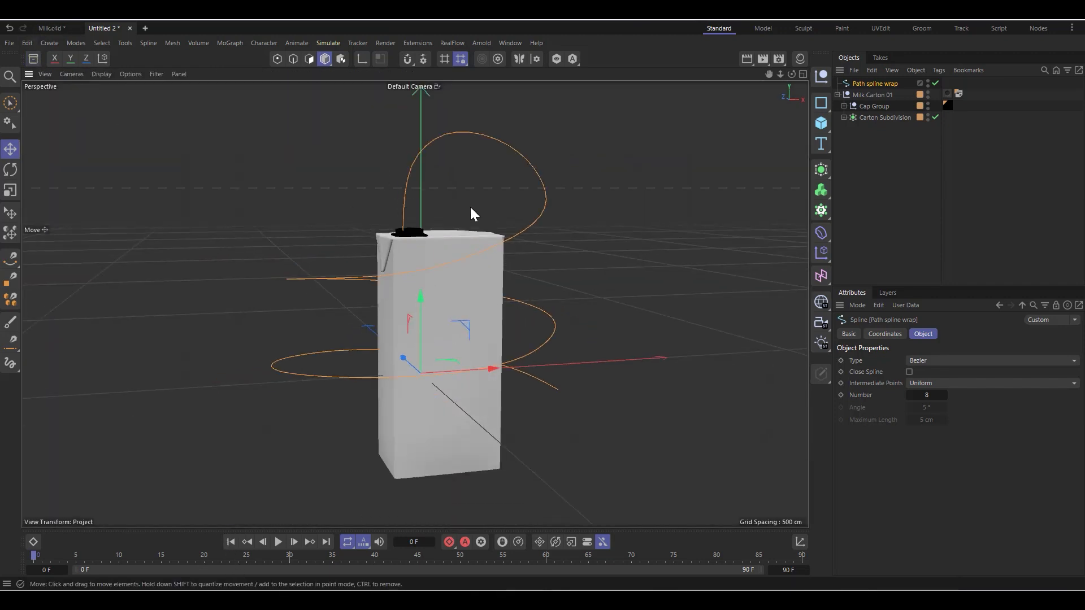
left_click_drag(791, 74, 749, 62)
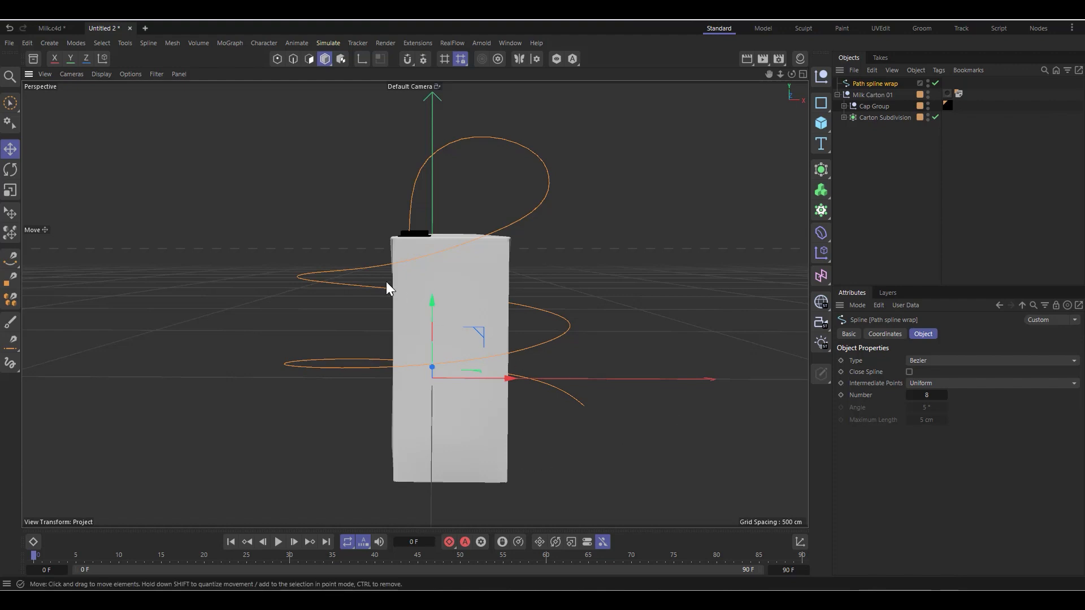
left_click(838, 95)
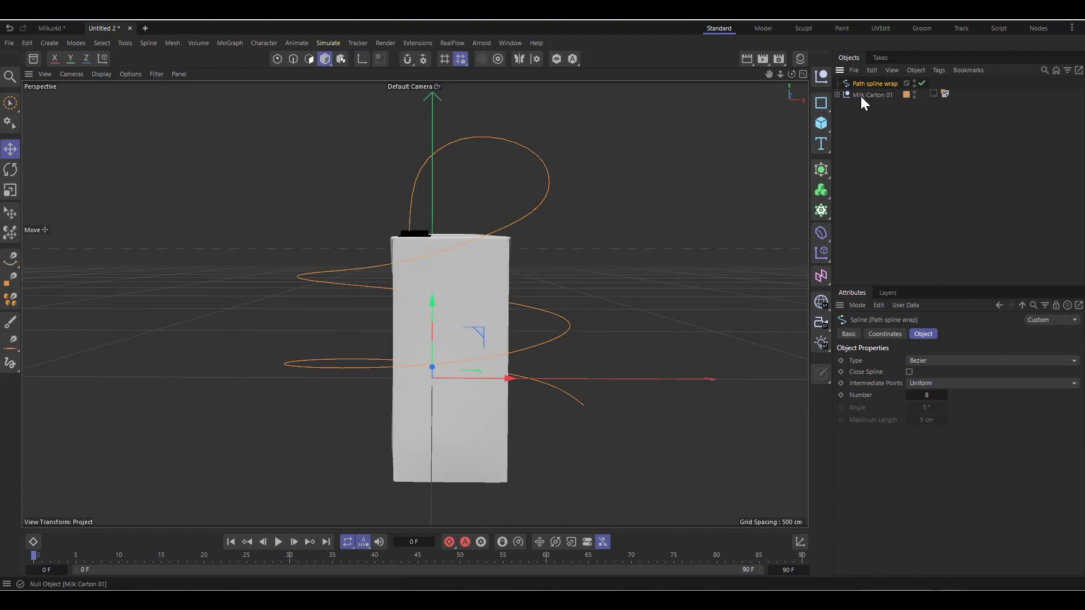
left_click(863, 95)
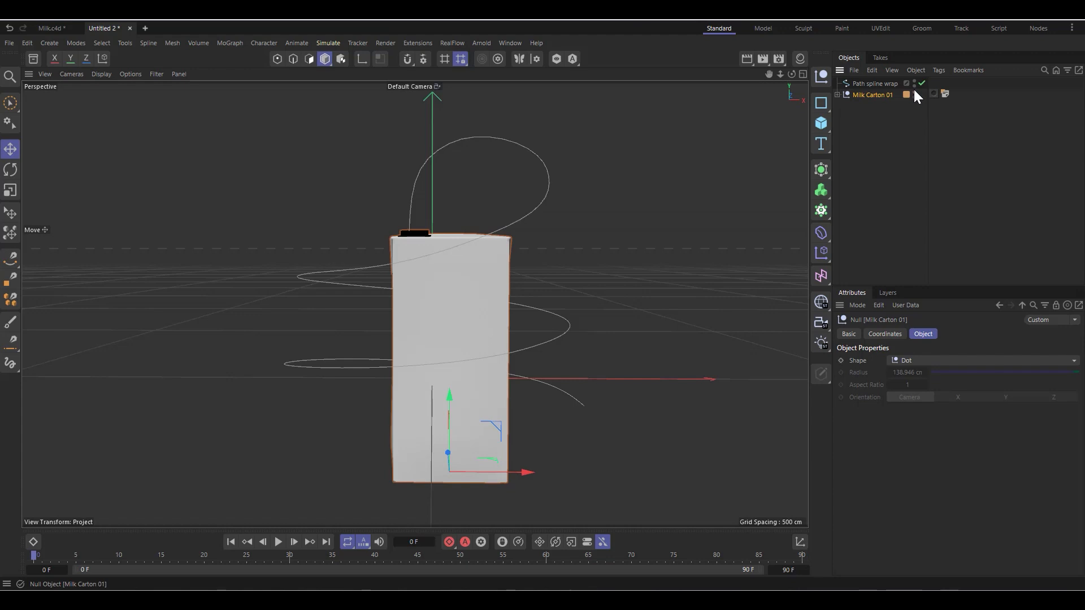
left_click(914, 91)
Step: Add a standard particle Emitter to the scene
scroll(546, 272, "down", 1)
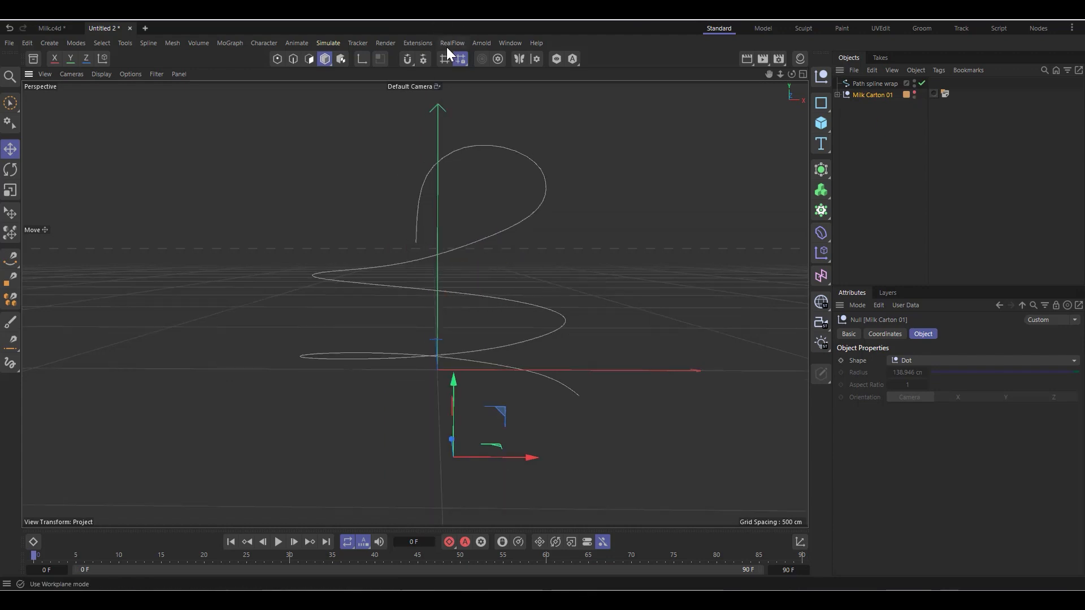
left_click(331, 45)
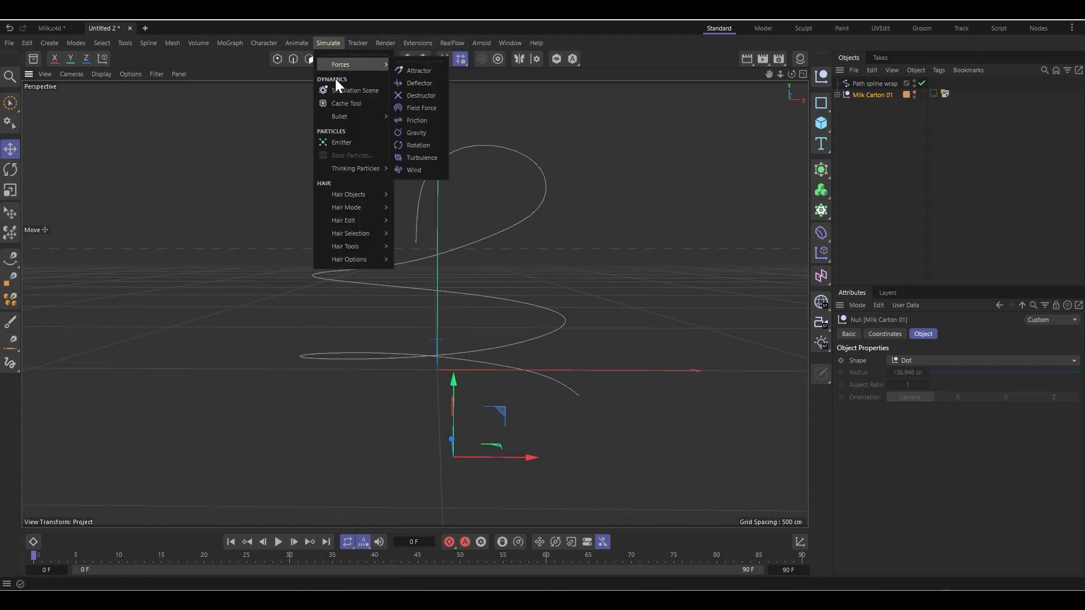
left_click(342, 143)
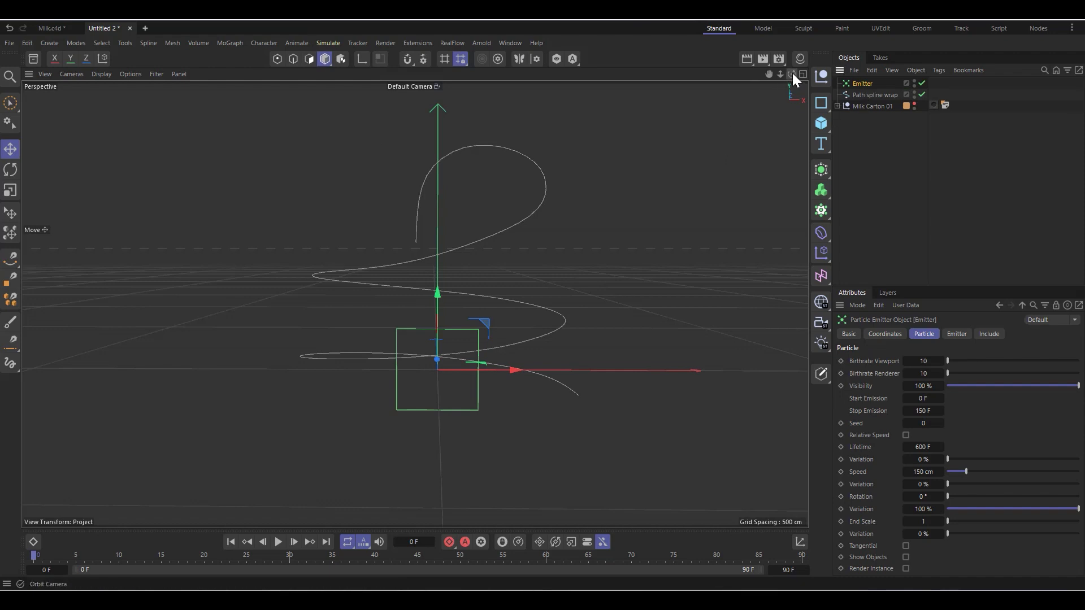
Step: Move the emitter along the X axis and down along Y to the lower end of the path spline
left_click_drag(793, 74, 337, 382)
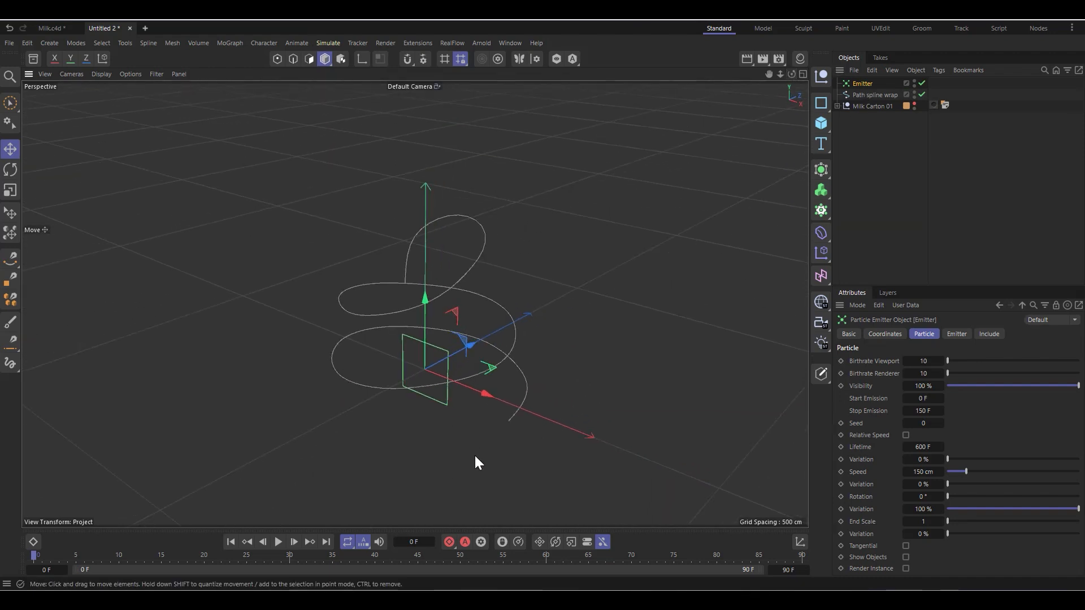
scroll(476, 457, "up", 3)
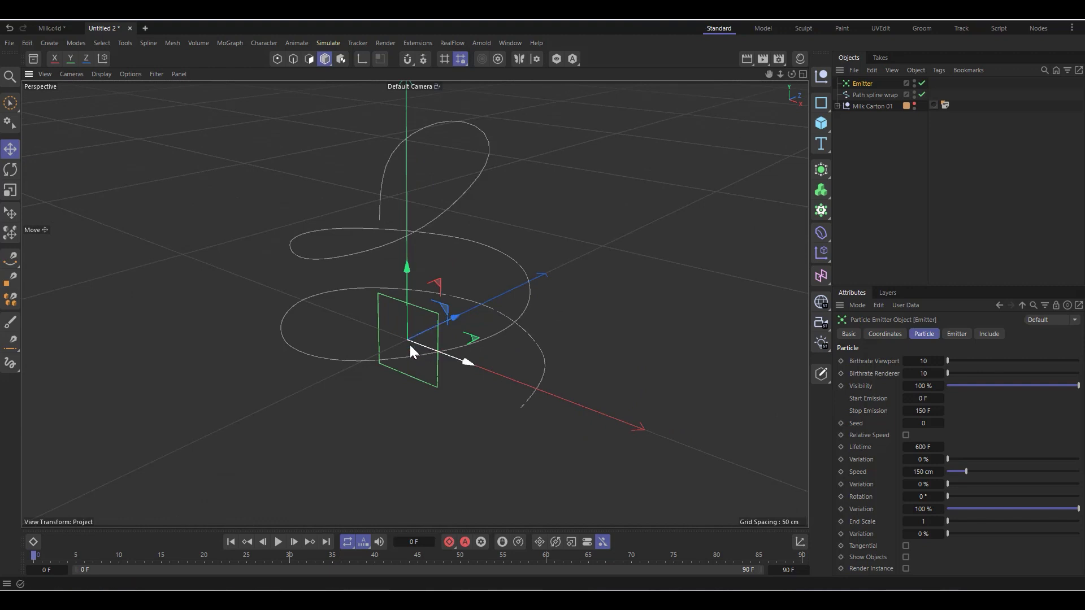
left_click_drag(465, 361, 578, 462)
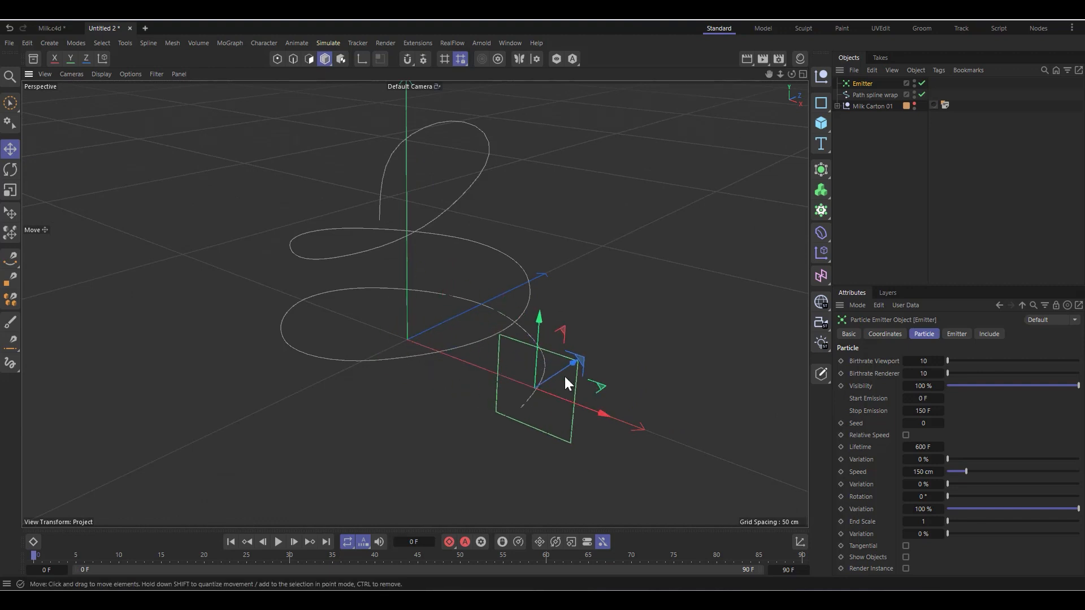
left_click_drag(792, 74, 428, 485)
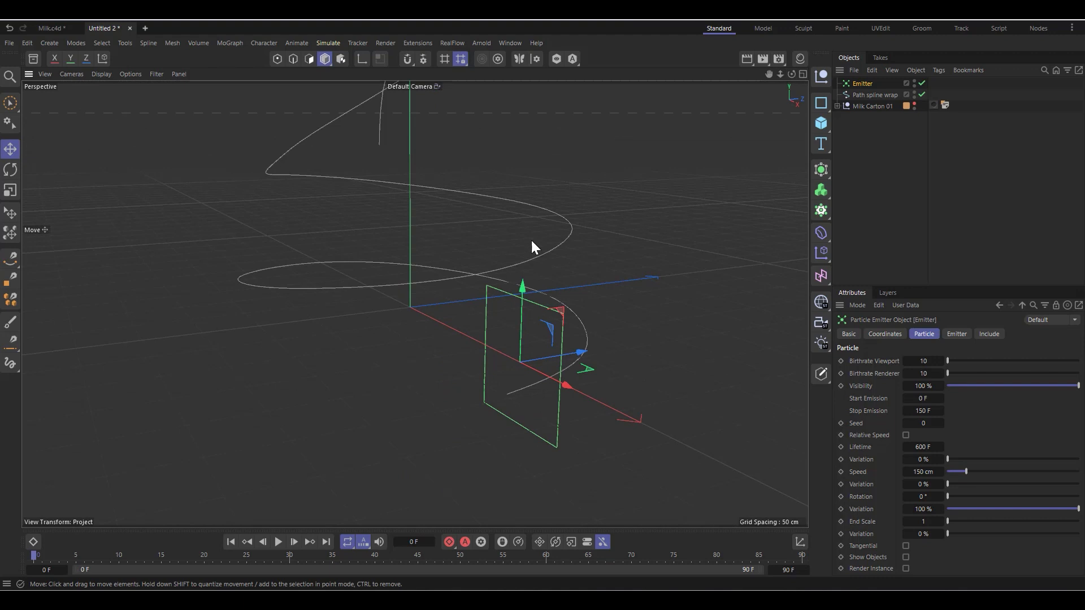
left_click_drag(523, 291, 519, 353)
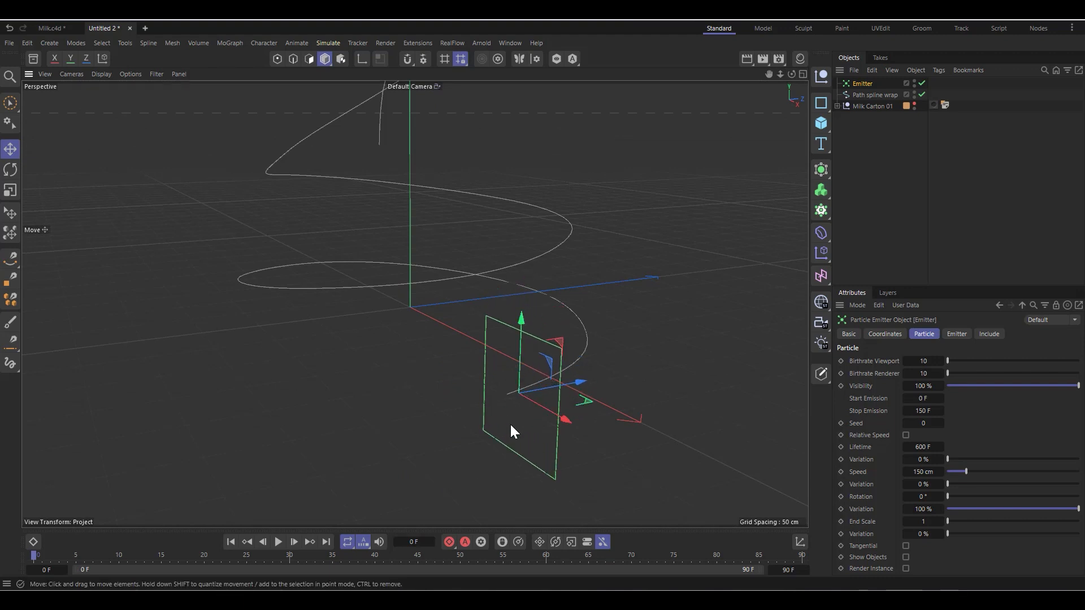
left_click_drag(511, 426, 443, 401, "alt")
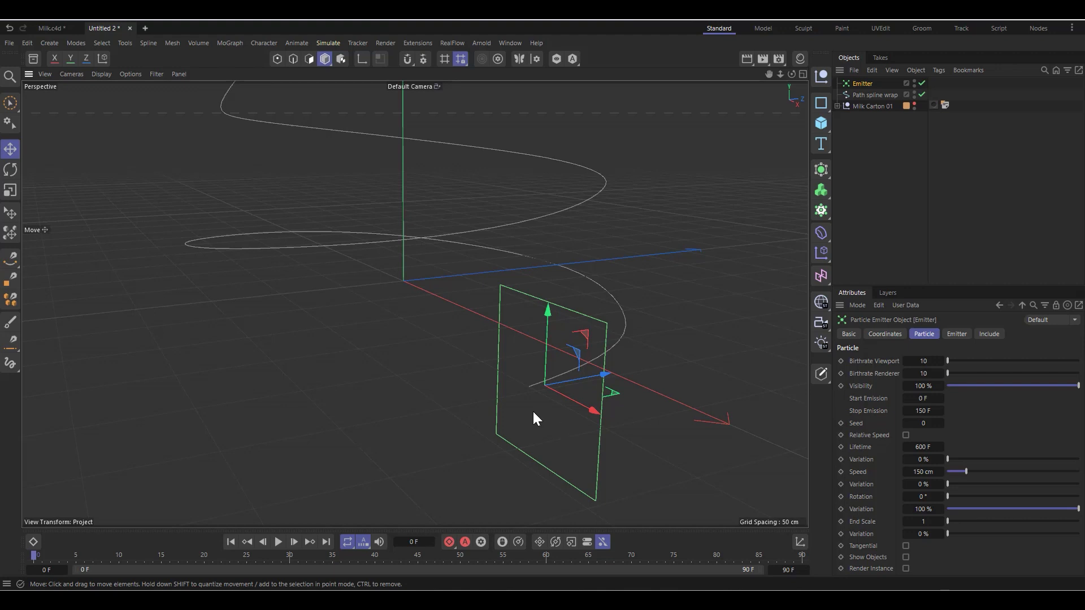
Step: Align the emitter with the spline's lower end in the front view and scale it down to about 30%
left_click(803, 74)
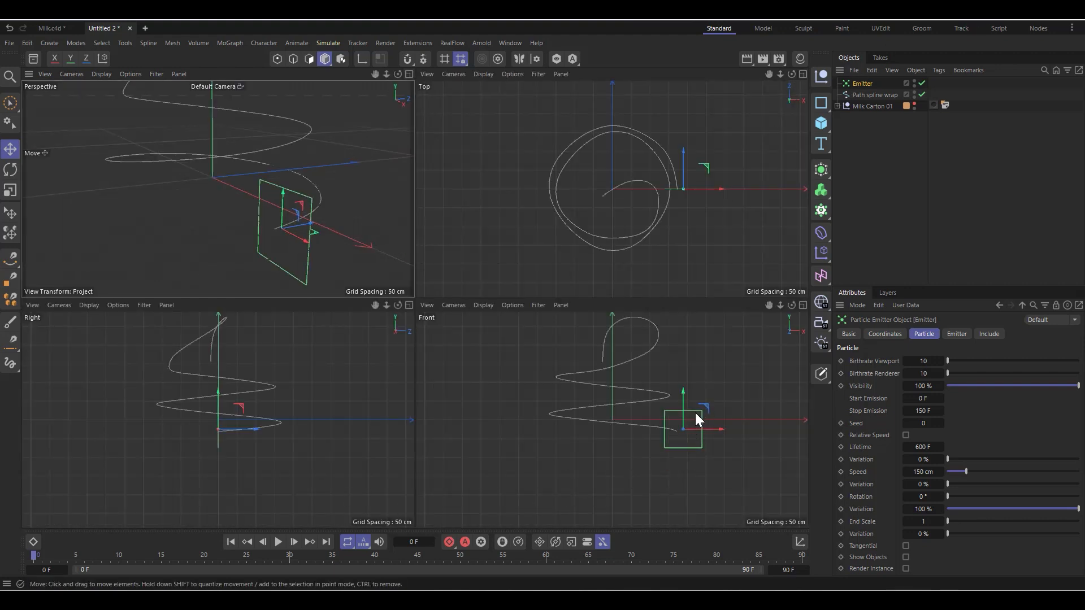
left_click_drag(695, 413, 690, 419)
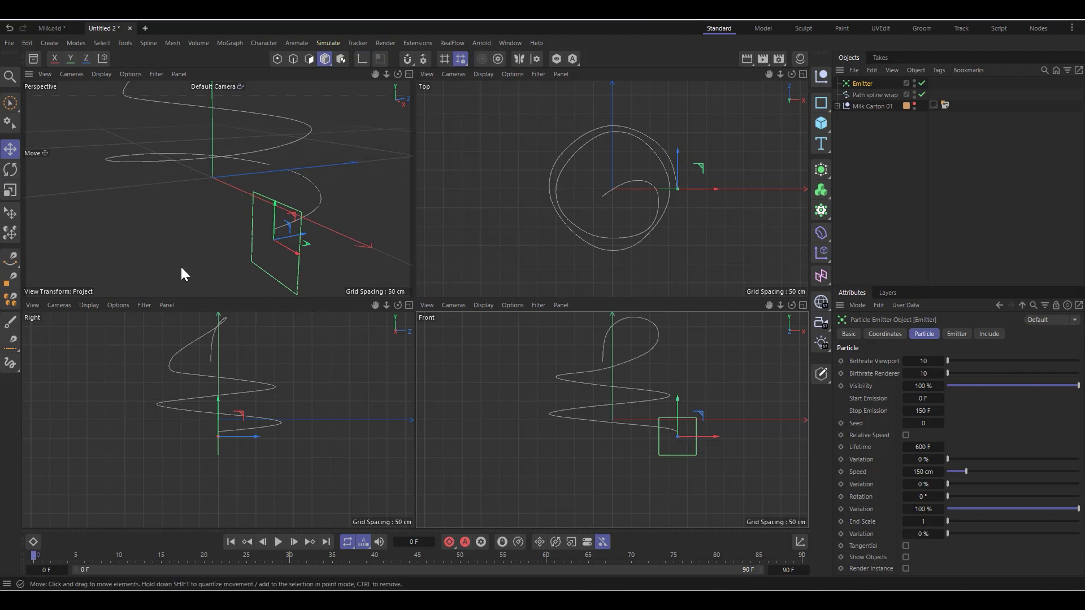
key("t")
left_click_drag(290, 232, 12, 263)
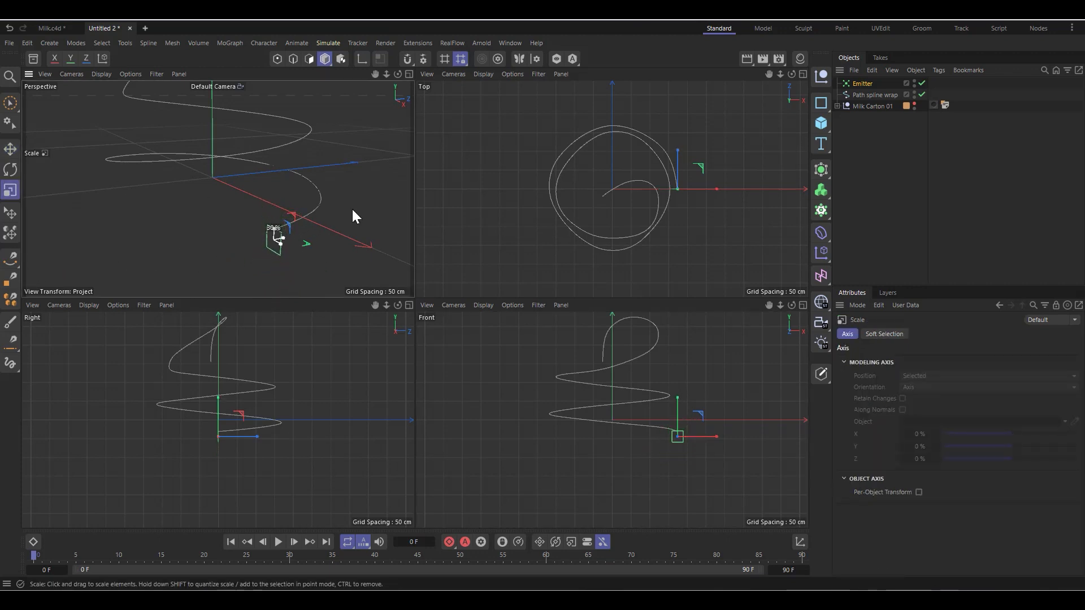
Step: Move the emitter up onto the spline's lower end in the front view and scale it down slightly
scroll(318, 261, "up", 3)
left_click_drag(785, 451, 660, 430)
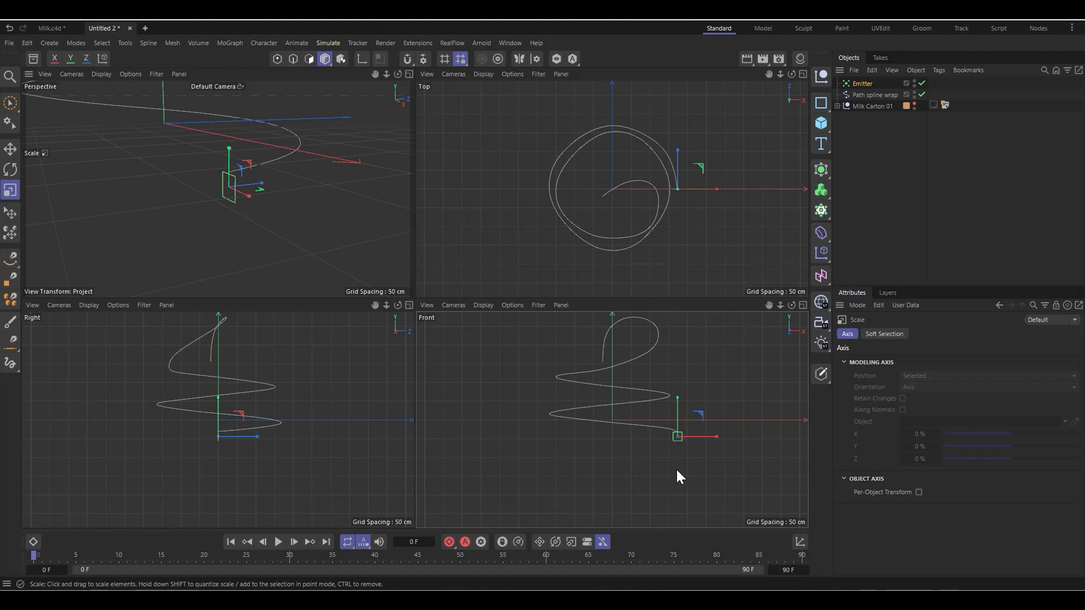
scroll(681, 444, "up", 5)
key("e")
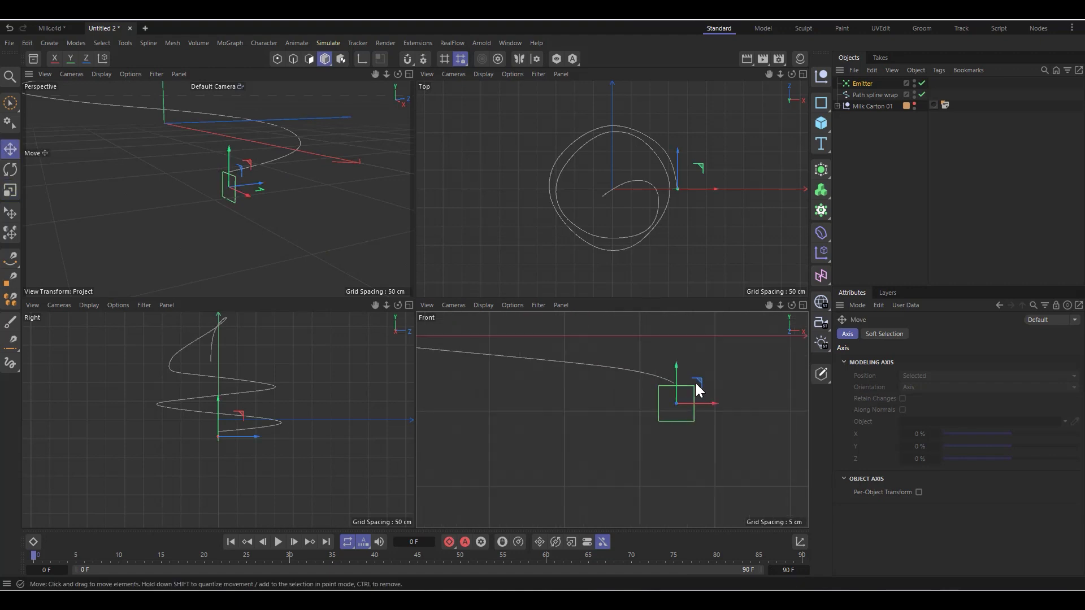
left_click_drag(696, 382, 549, 377)
key("t")
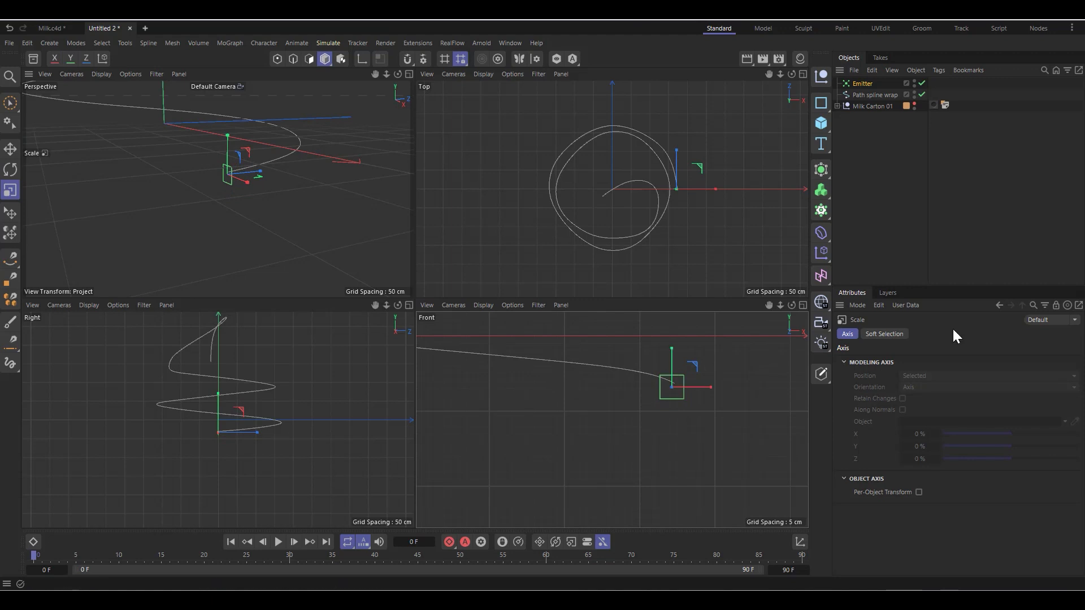
Step: Set the emitter's Y-Size to 5 cm and X-Size to 20 cm
left_click(856, 84)
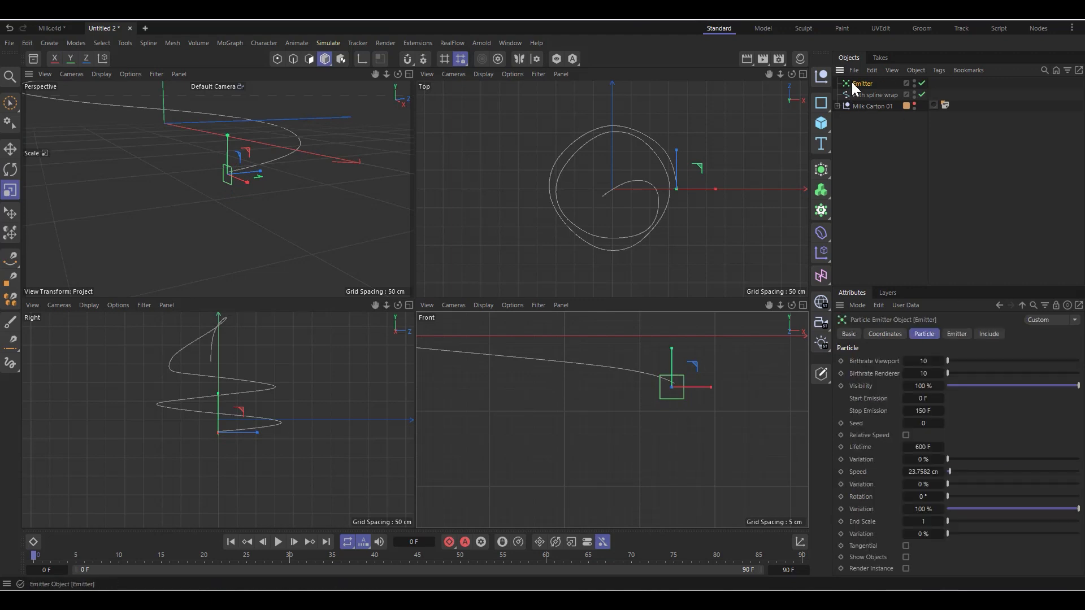
left_click(961, 334)
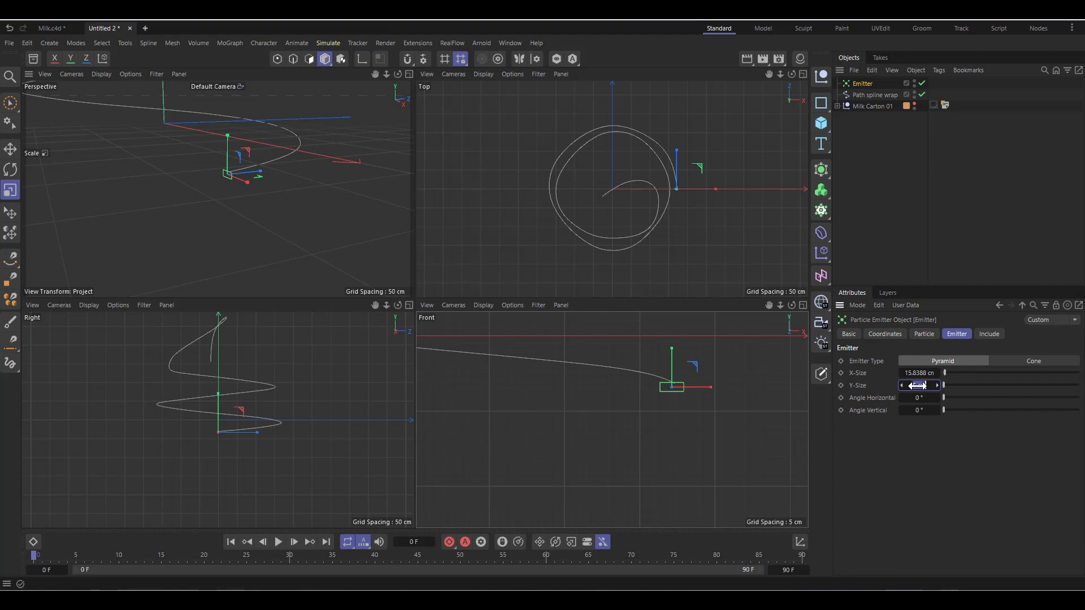
key("Return")
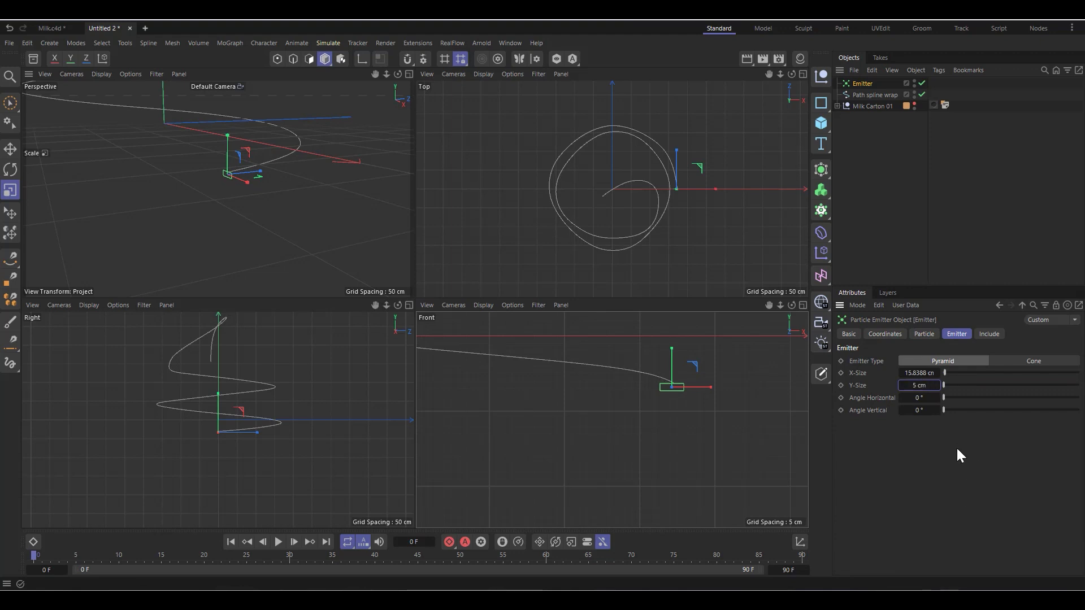
left_click(925, 372)
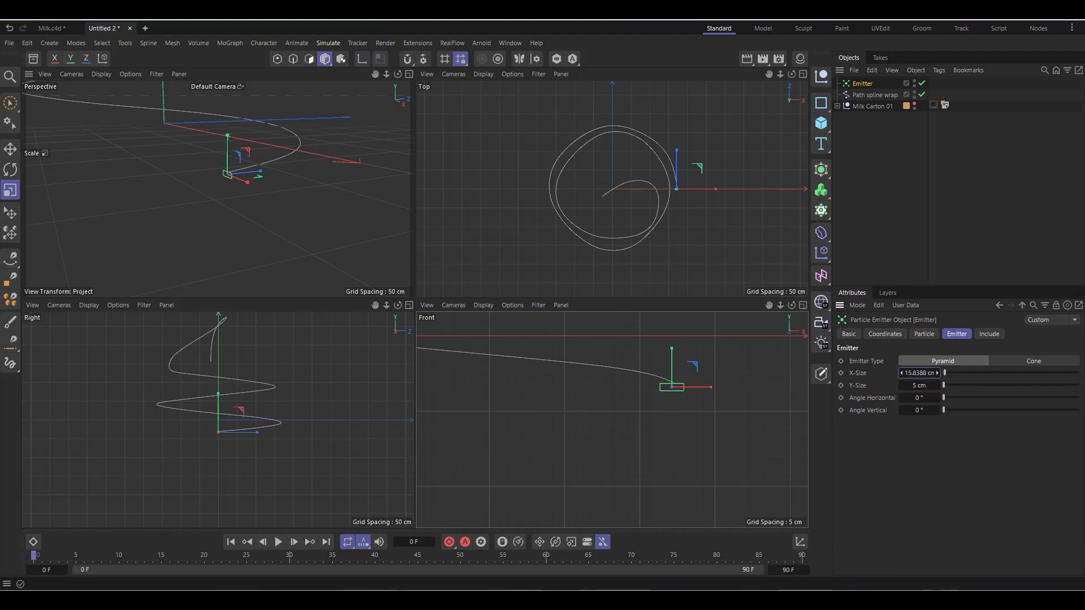
key("0")
left_click(867, 85)
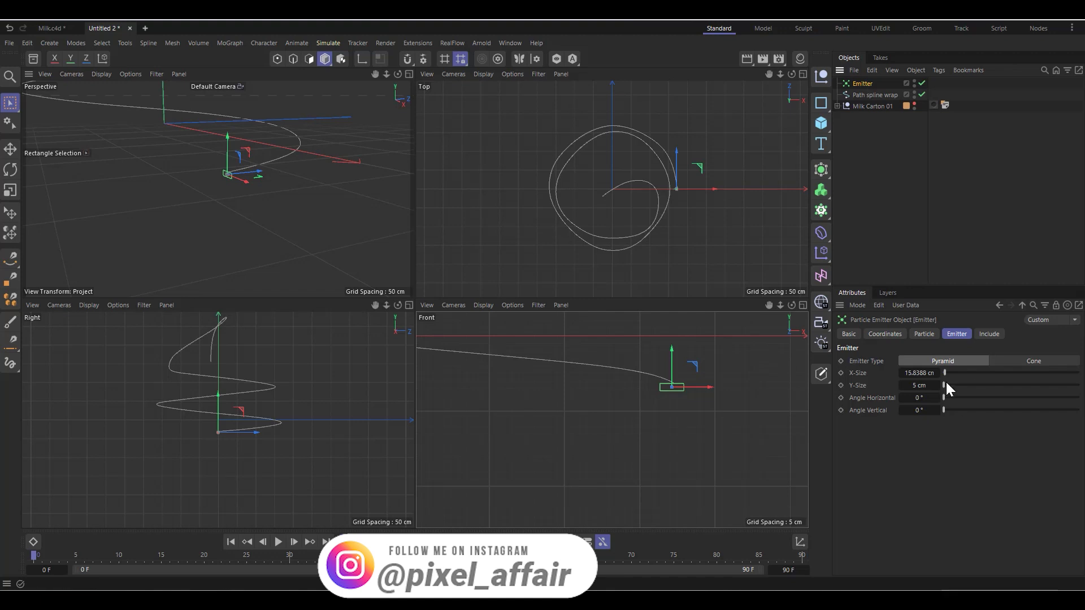
left_click(920, 373)
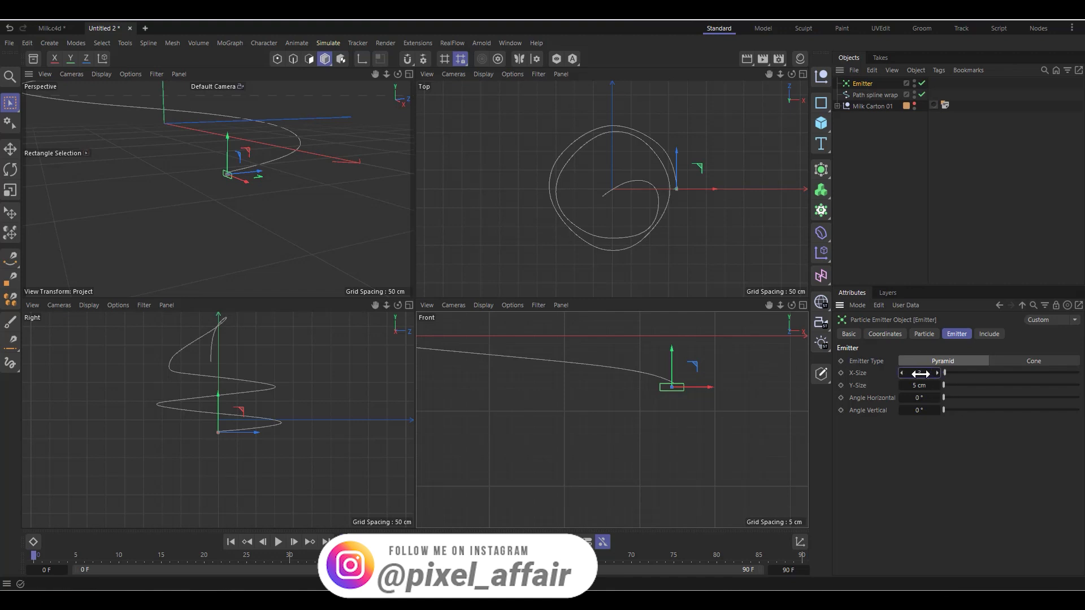
type("20")
key("Return")
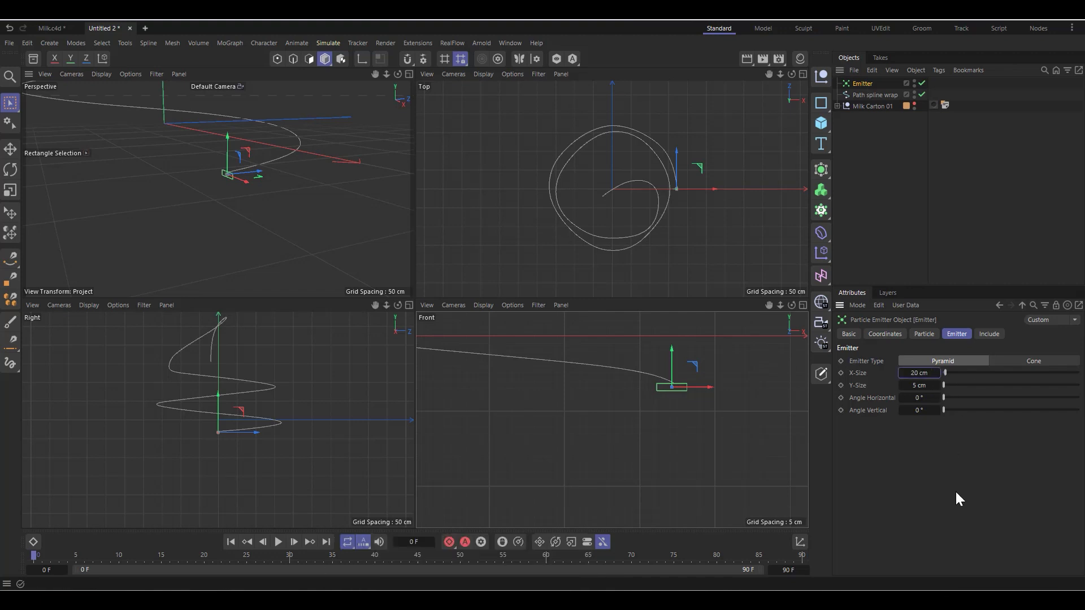
Step: Maximize the perspective view, preview the particle emission, and return to the first frame
left_click(409, 74)
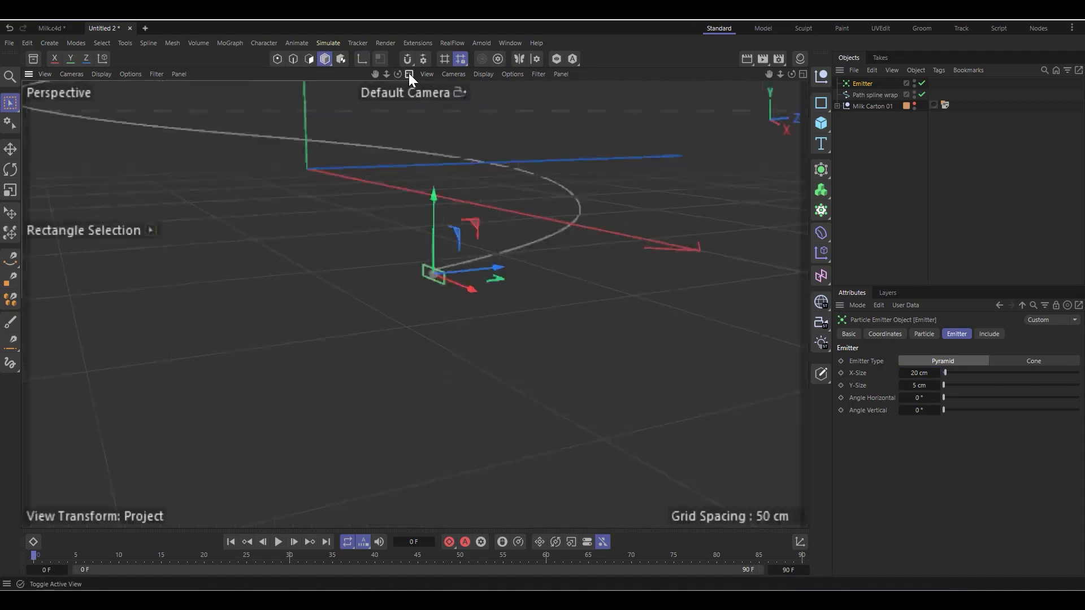
scroll(477, 437, "down", 3)
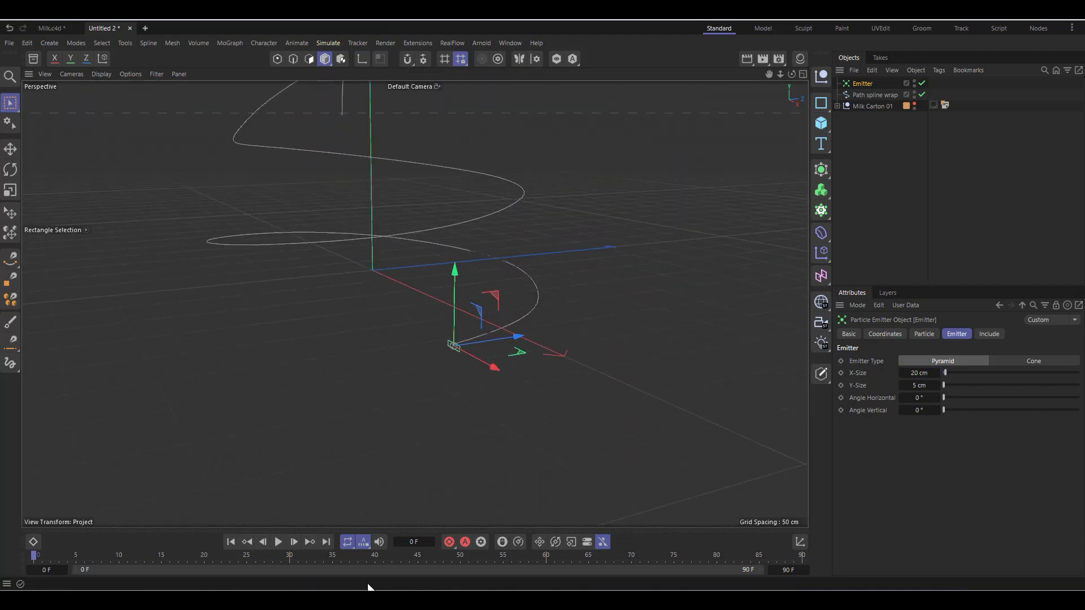
left_click(278, 541)
left_click(230, 542)
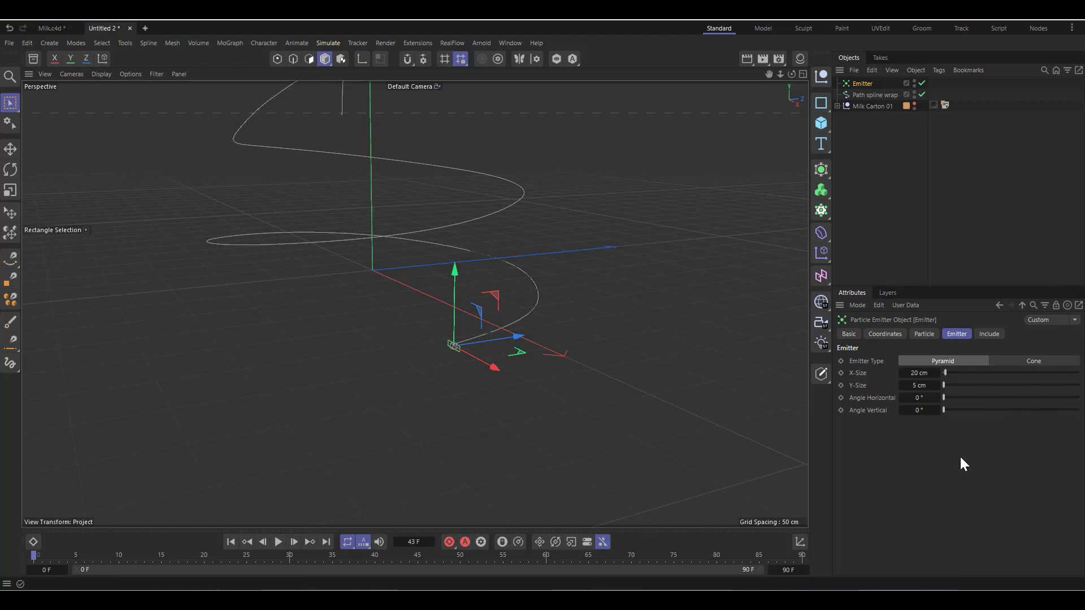
Step: Raise the emitter's viewport and renderer birthrates to 3000 each
left_click(924, 334)
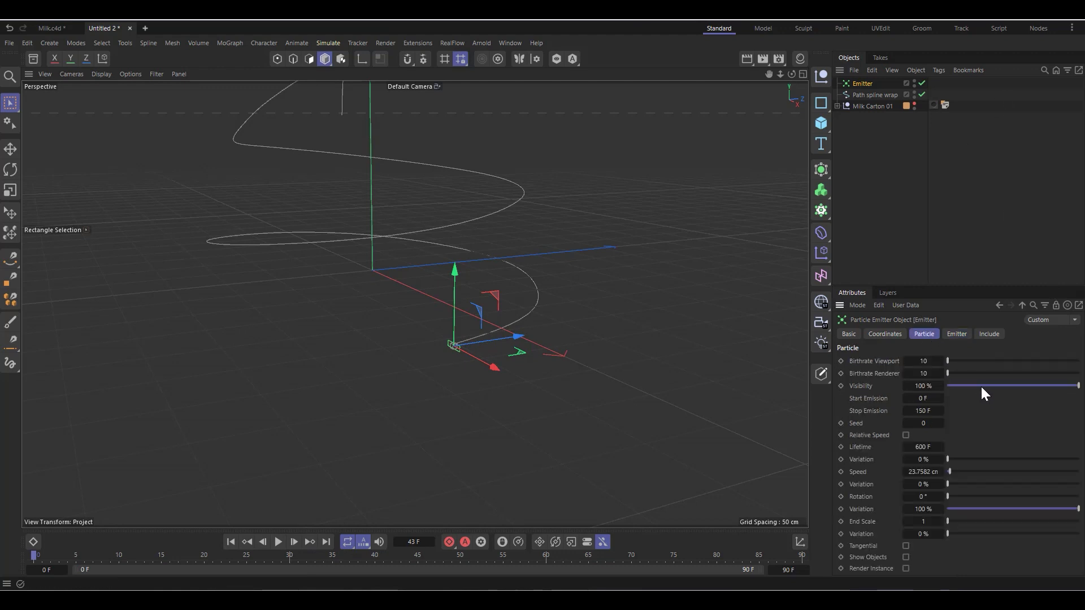
left_click_drag(981, 361, 1057, 361)
left_click_drag(980, 373, 1077, 374)
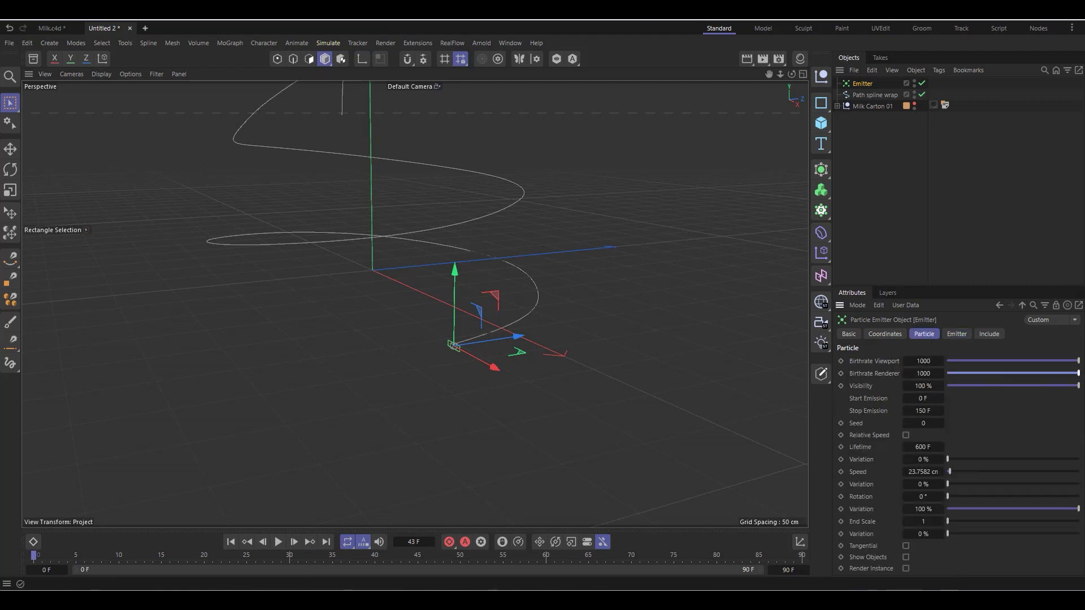
left_click(920, 361)
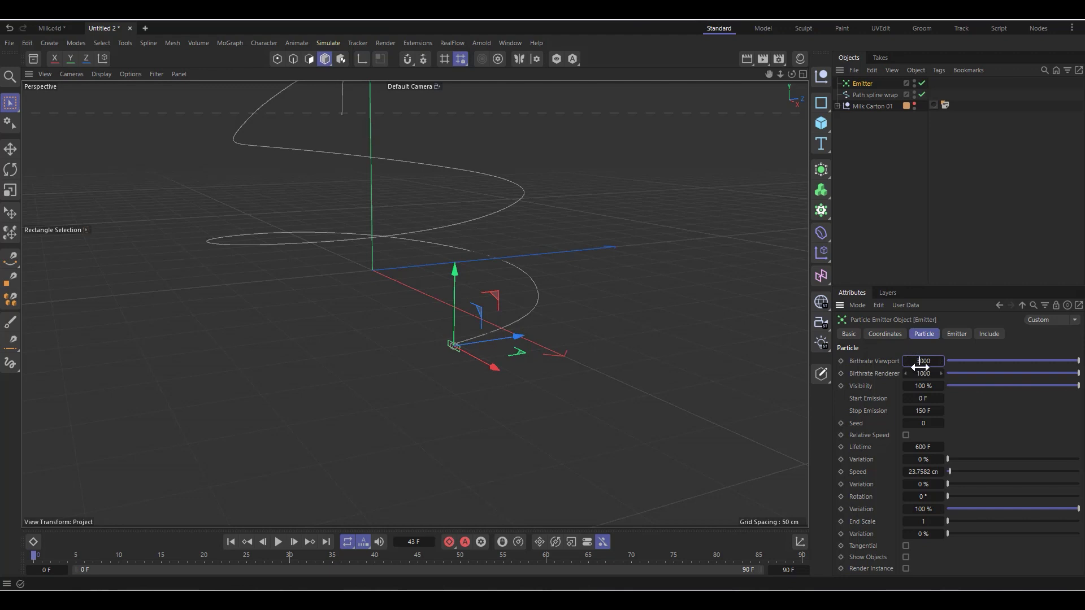
type("3000")
left_click(921, 373)
type("3000")
key("Return")
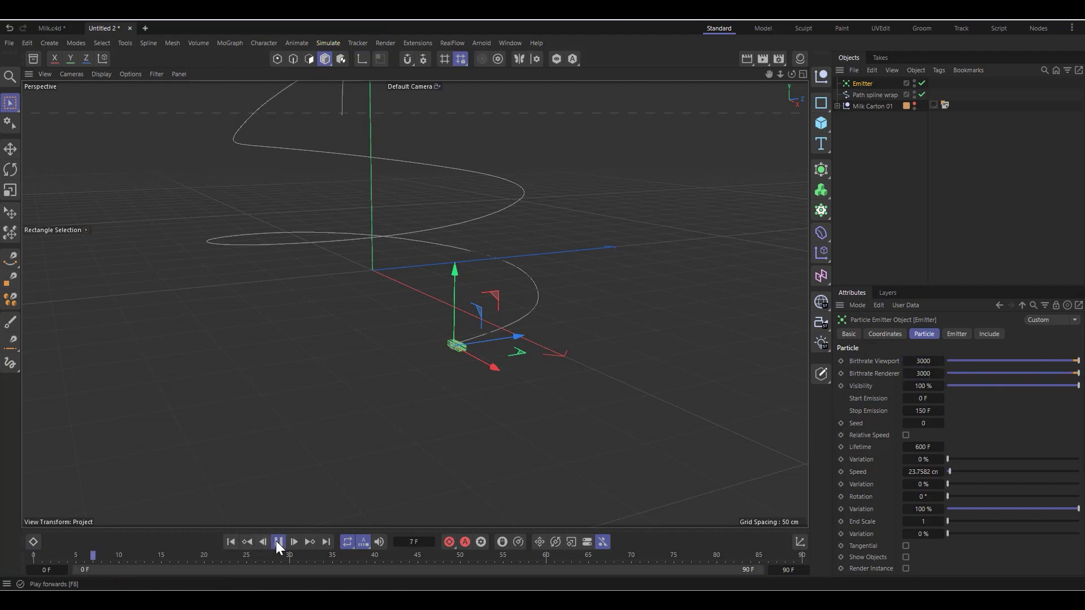
Step: Preview the emission with the raised birthrate and rewind to the first frame
left_click(278, 542)
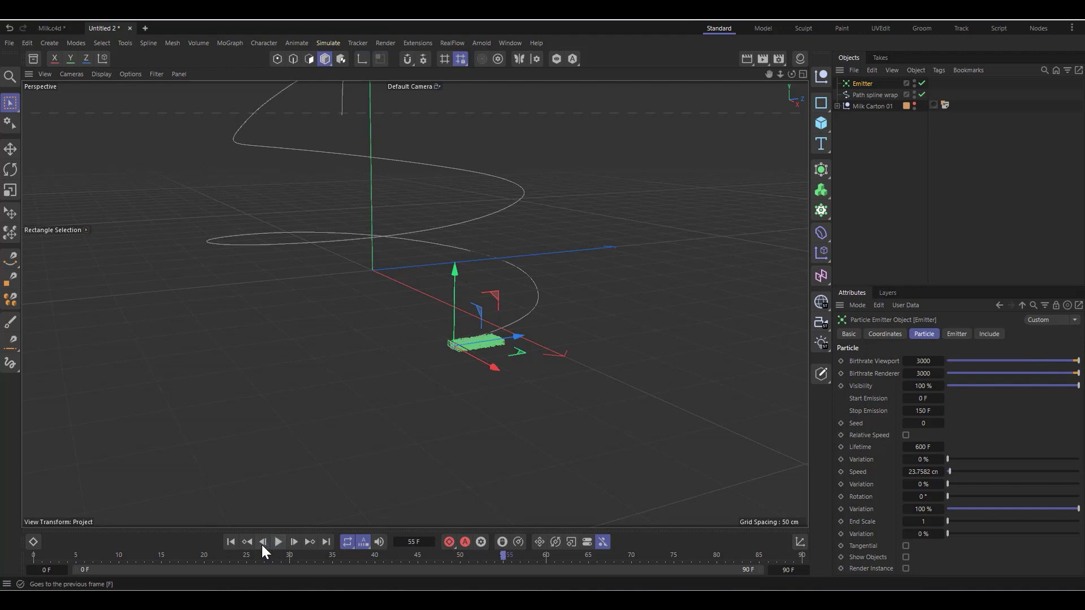
left_click(230, 542)
left_click_drag(593, 347, 435, 384, "alt")
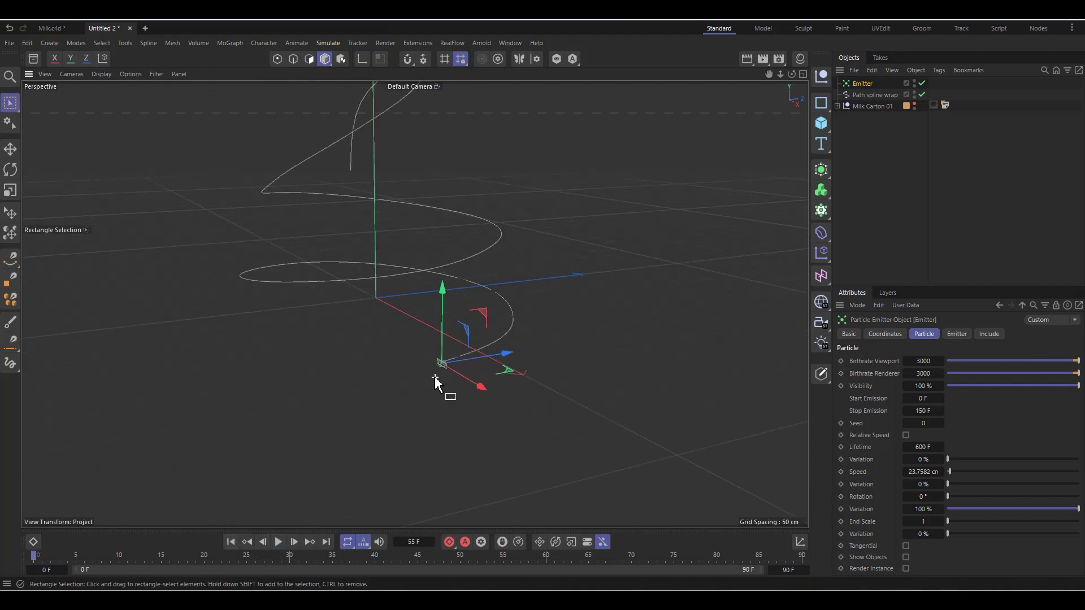
Step: Add a Field Force to the scene and place it below the Milk Carton 01 group in the object hierarchy
left_click(325, 44)
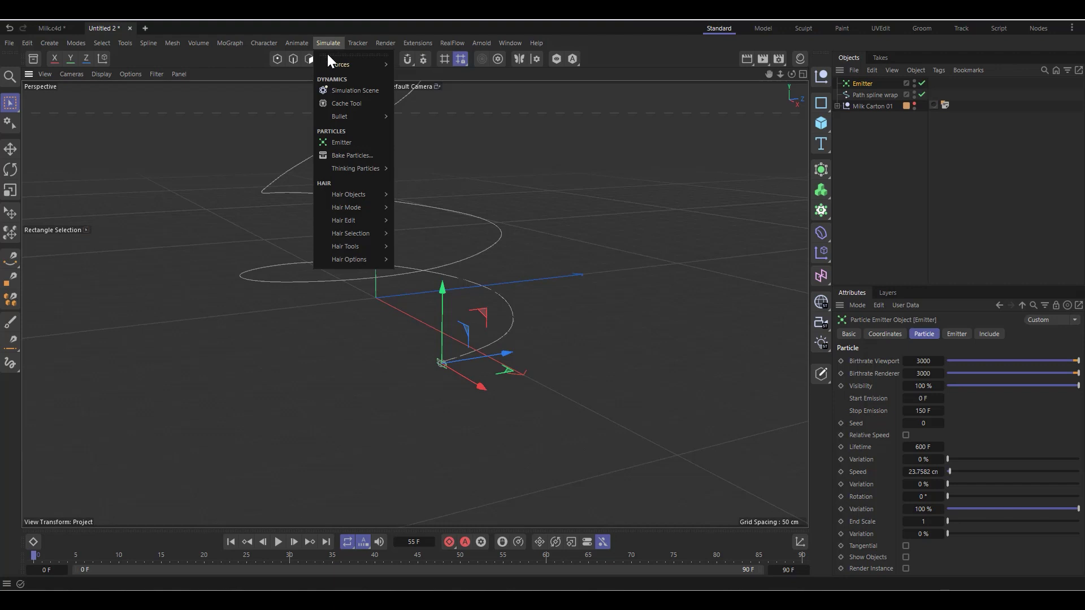
mouse_move(335, 63)
left_click(422, 108)
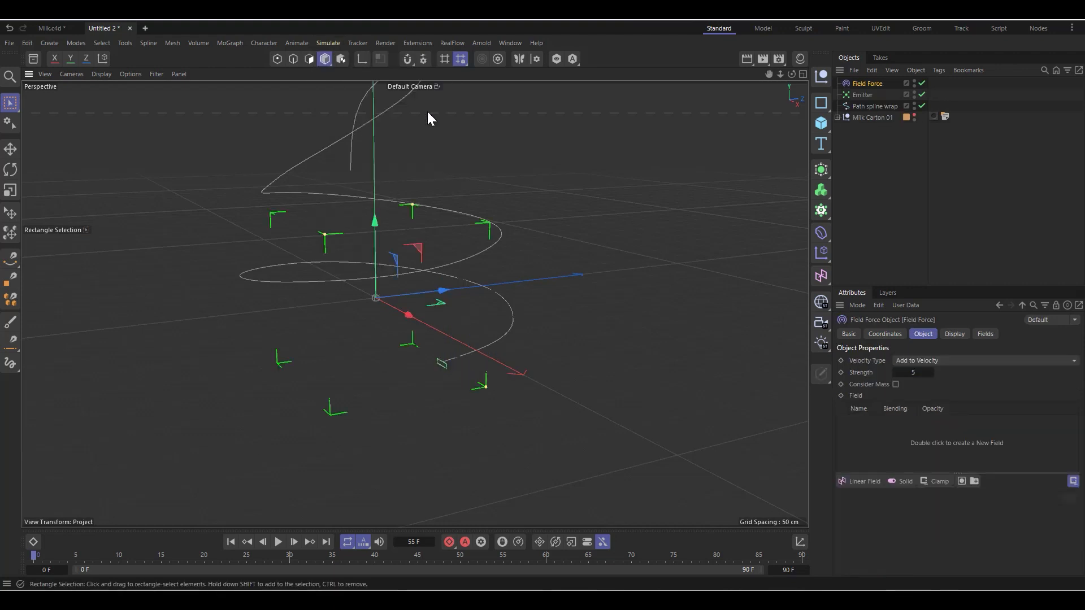
left_click_drag(876, 86, 871, 119)
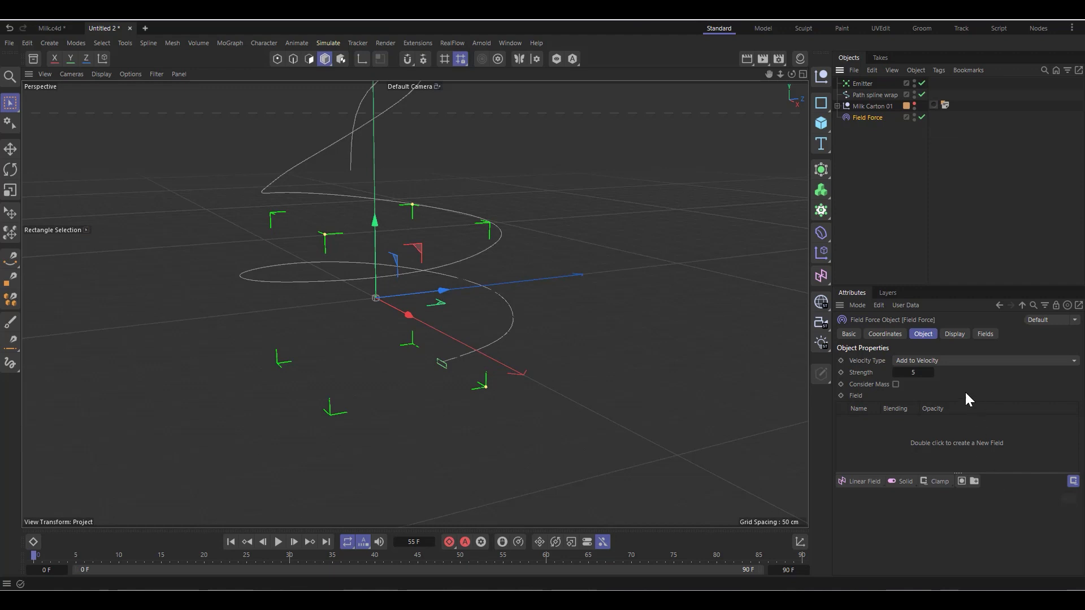
Step: Set the Field Force's velocity type to Set Absolute Velocity and add Path spline wrap as its field
left_click(947, 362)
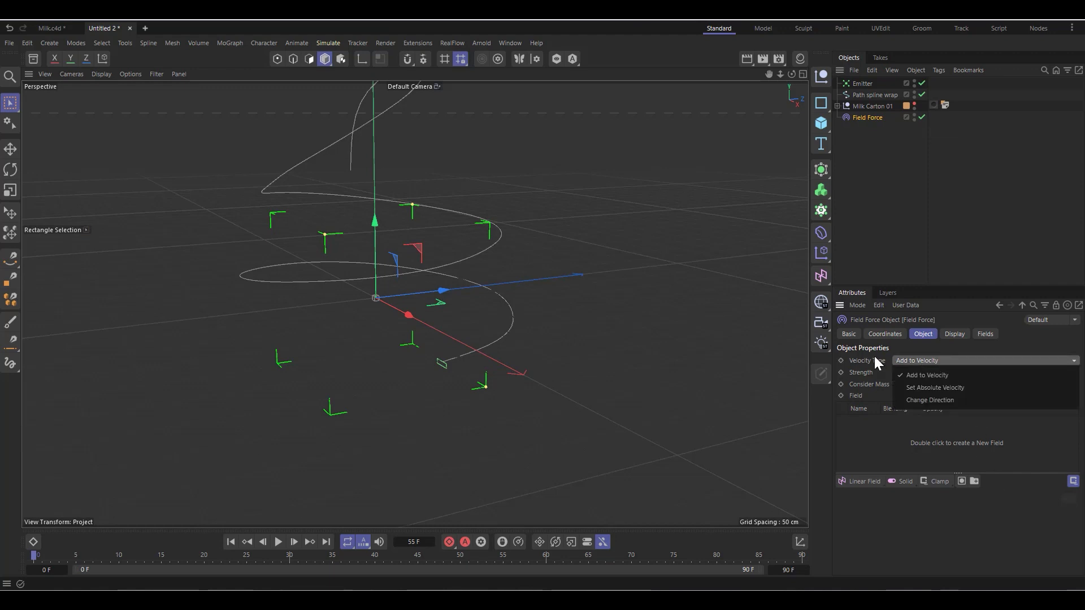
left_click(950, 389)
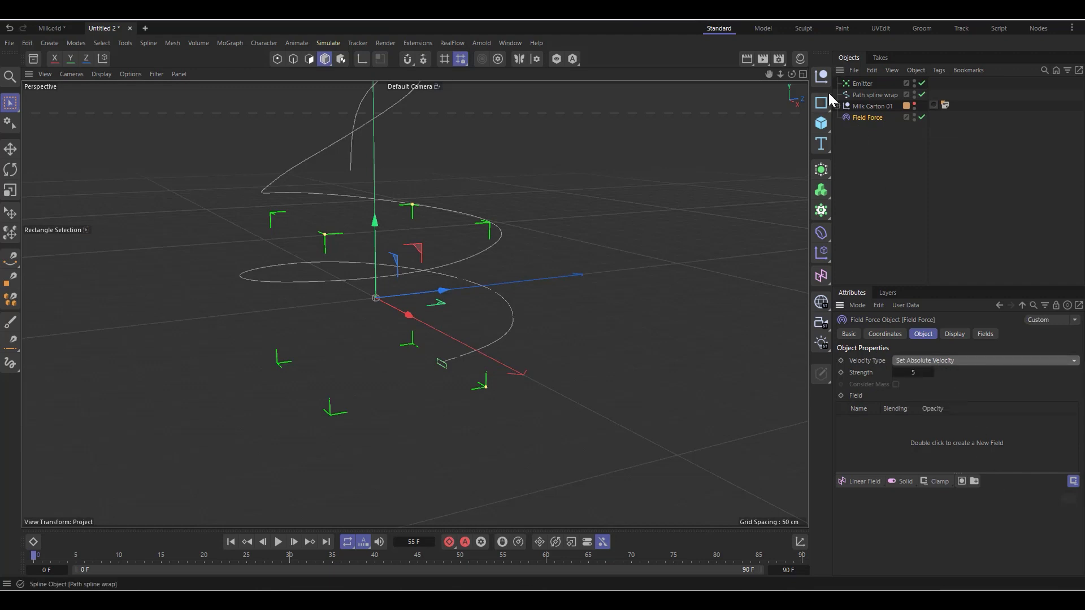
left_click_drag(867, 95, 885, 451)
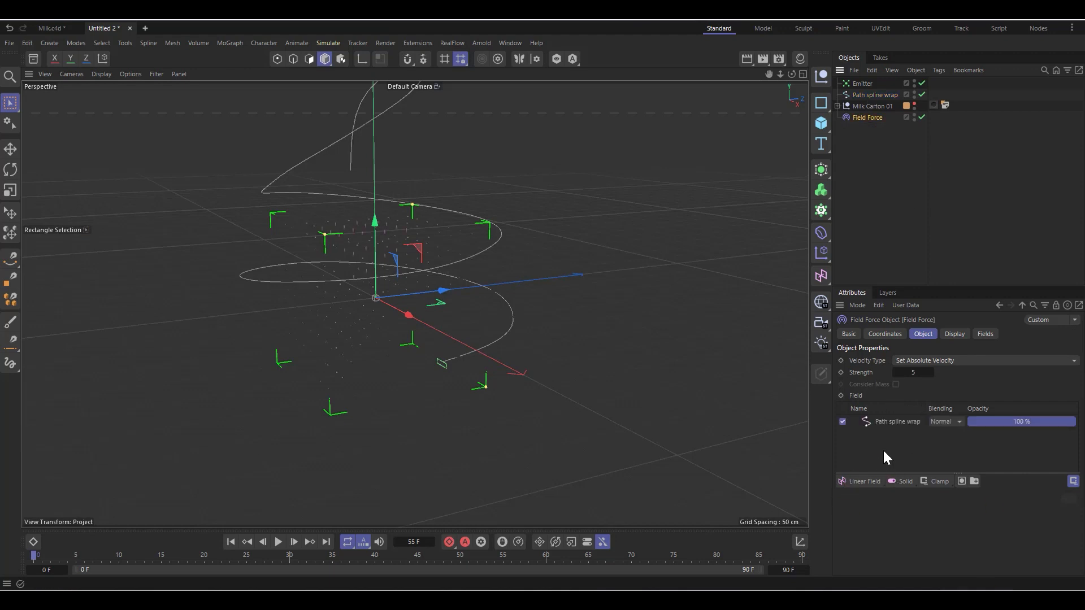
Step: Set the direction length of the Path spline wrap field layer to Normalize
left_click(900, 421)
scroll(877, 557, "down", 2)
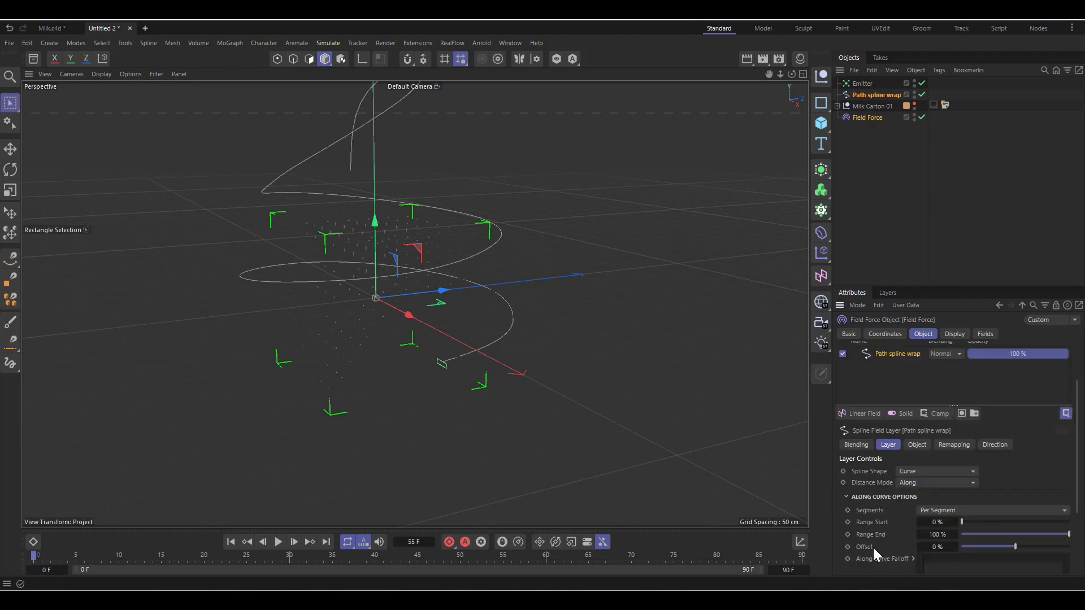
scroll(873, 547, "down", 2)
scroll(865, 499, "up", 2)
left_click(997, 447)
left_click(917, 538)
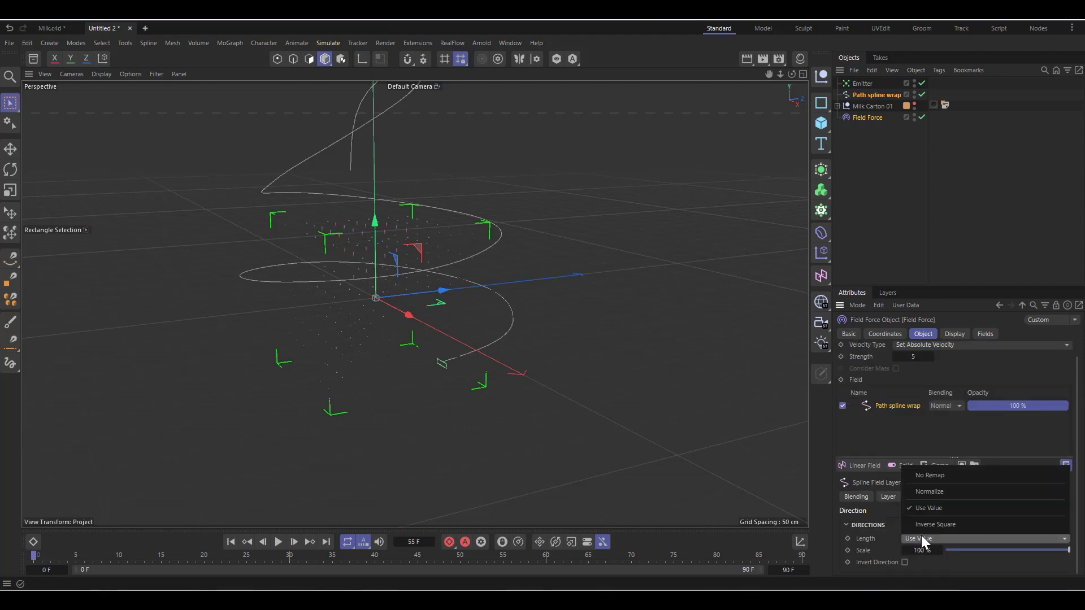
left_click(961, 492)
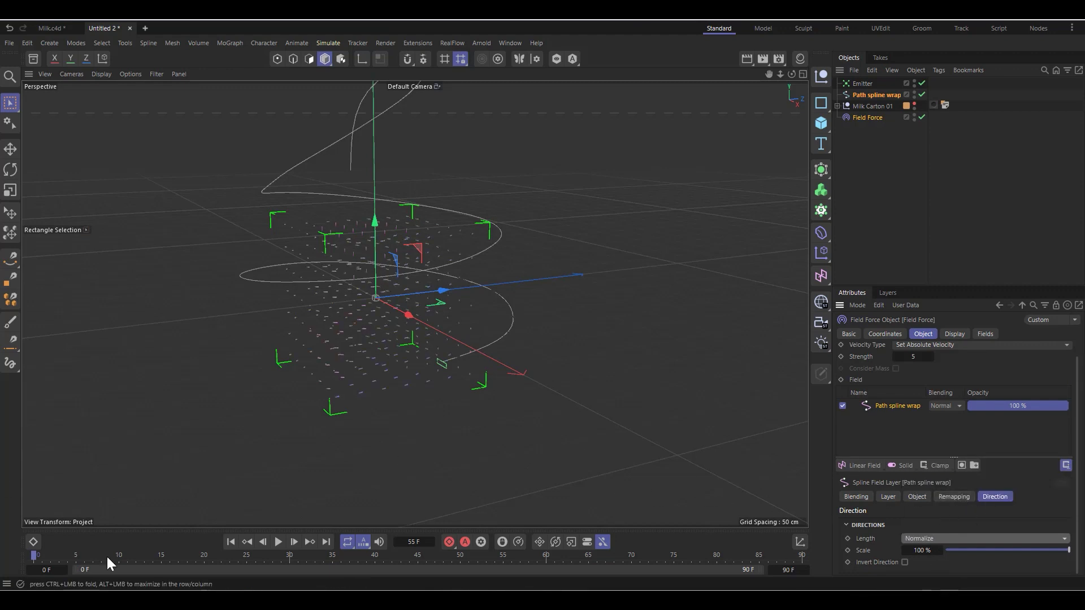
Step: Set the Field Force's strength to 150 and hide the force in the viewport
scroll(982, 421, "up", 1)
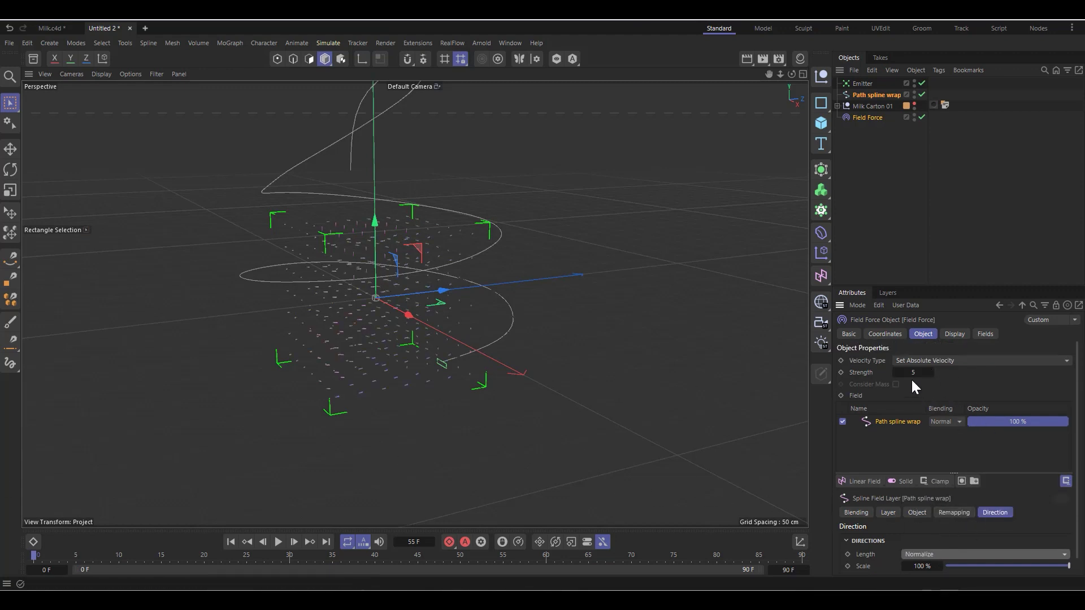
left_click_drag(909, 371, 914, 371)
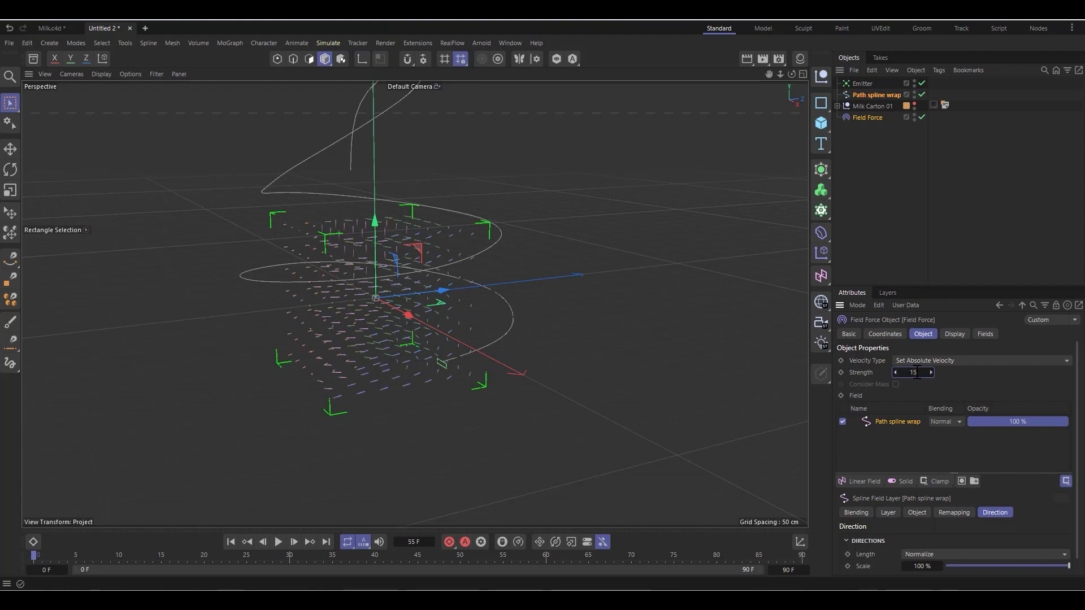
key("Return")
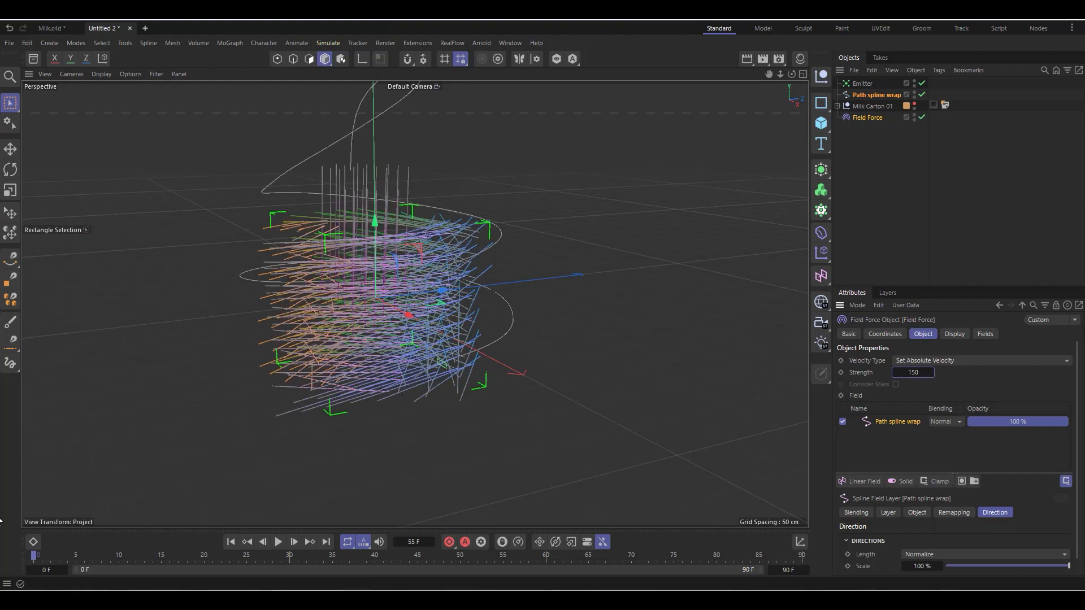
left_click(914, 118)
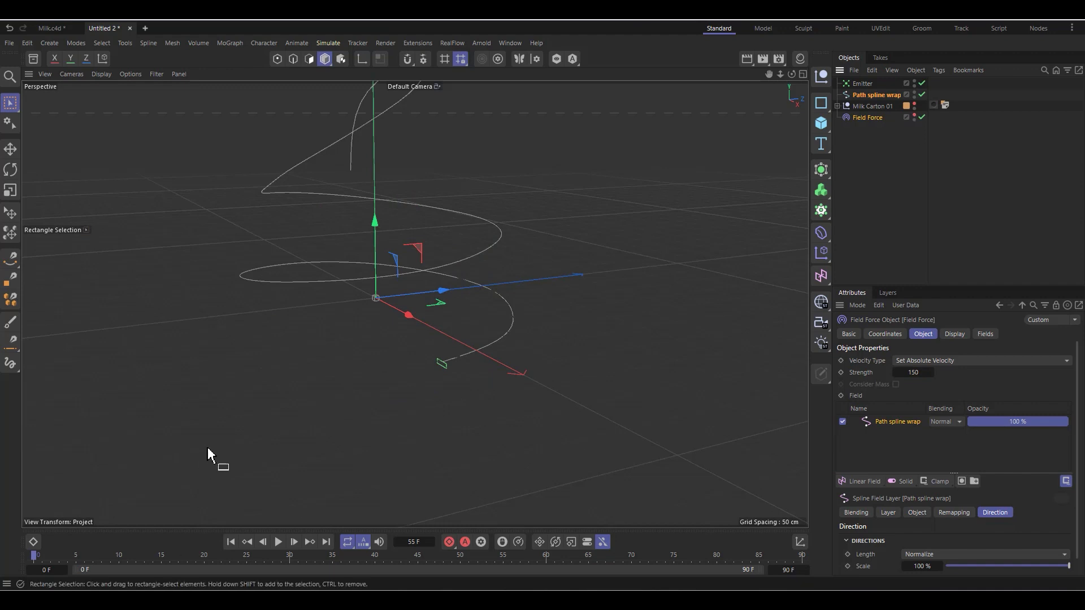
Step: Play the simulation to check how the particles follow the spline, and rewind to the first frame
left_click(280, 542)
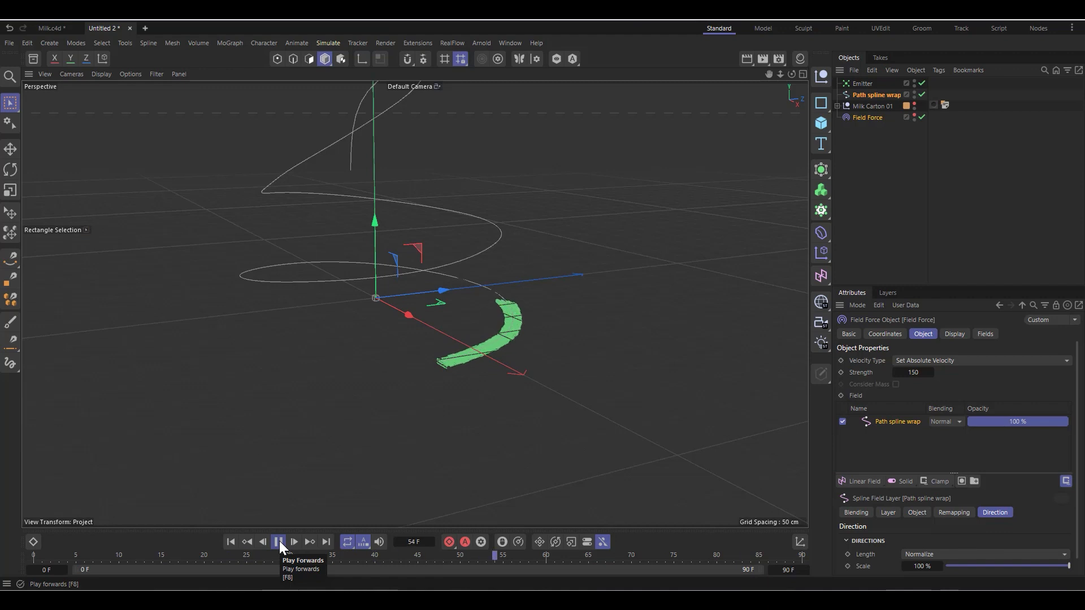
left_click(279, 540)
left_click(230, 542)
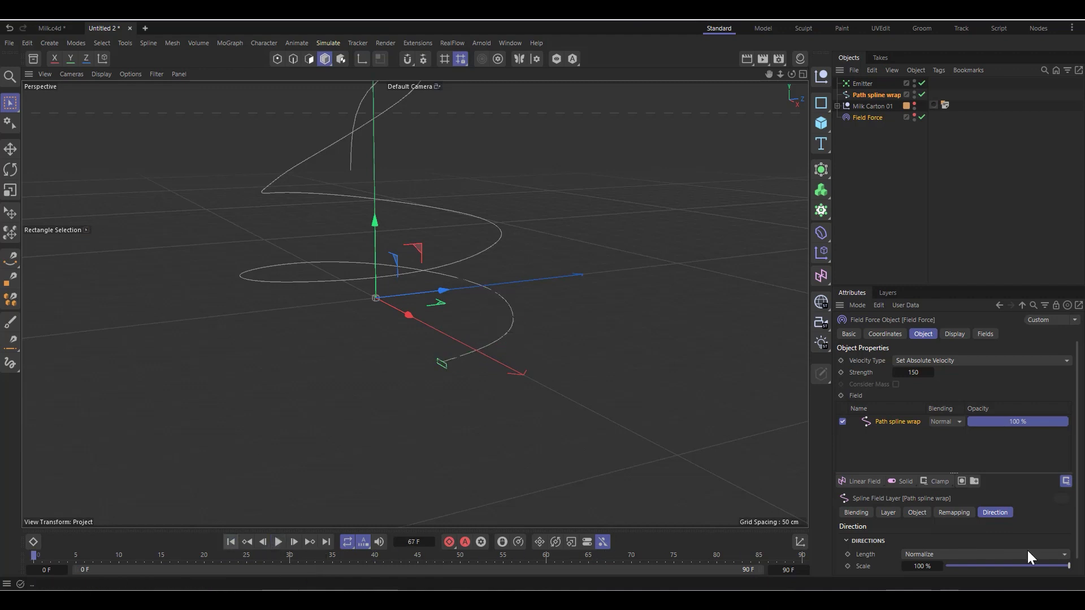
scroll(888, 543, "down", 1)
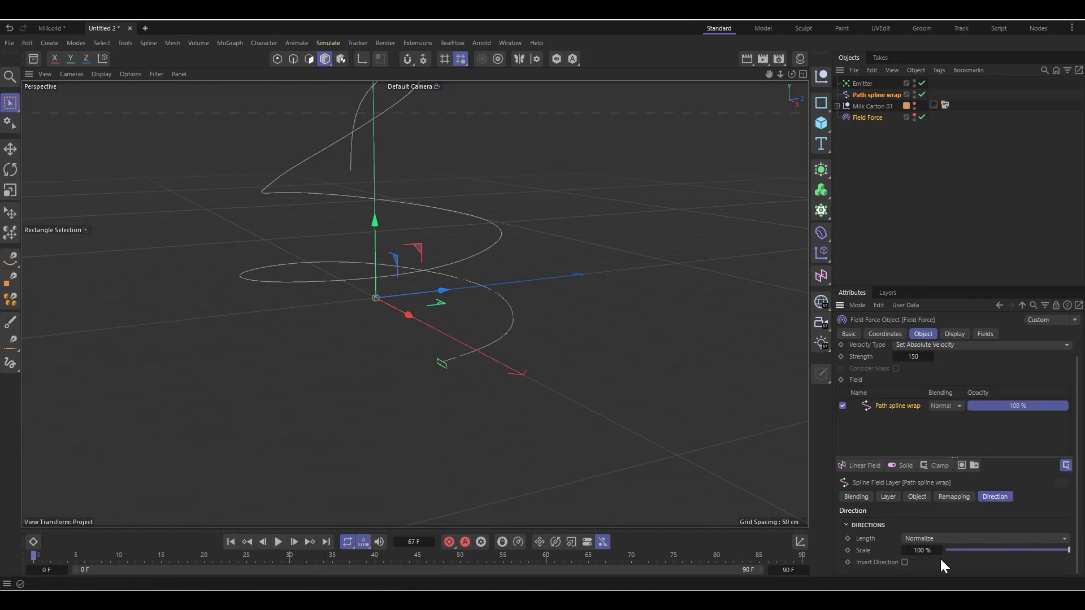
Step: Set the Field Force's strength to 200 and extend the timeline's end to 800 frames
left_click(913, 356)
type("200")
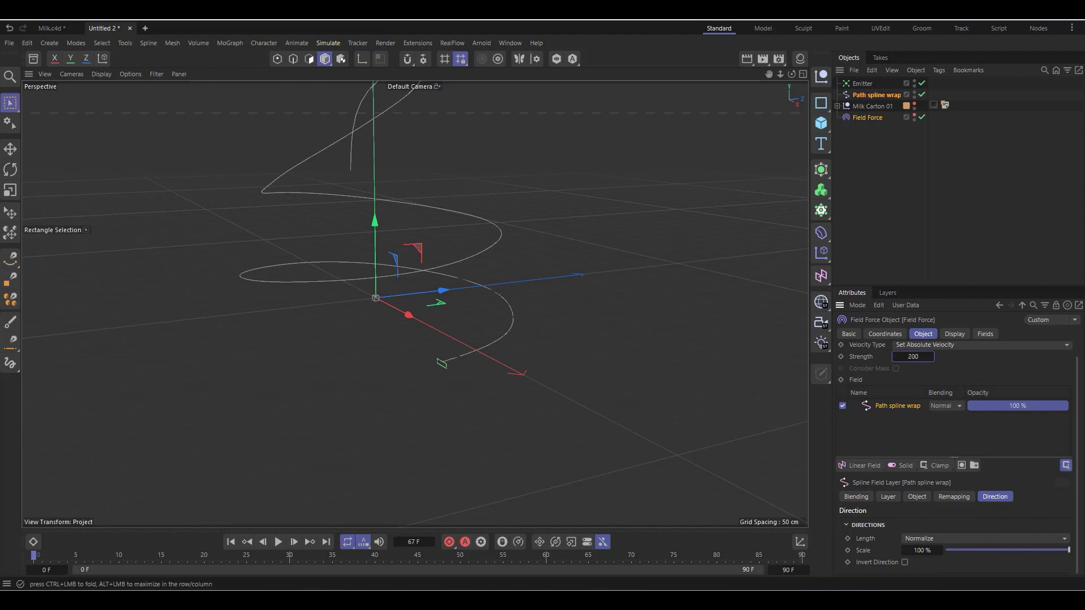
left_click(791, 572)
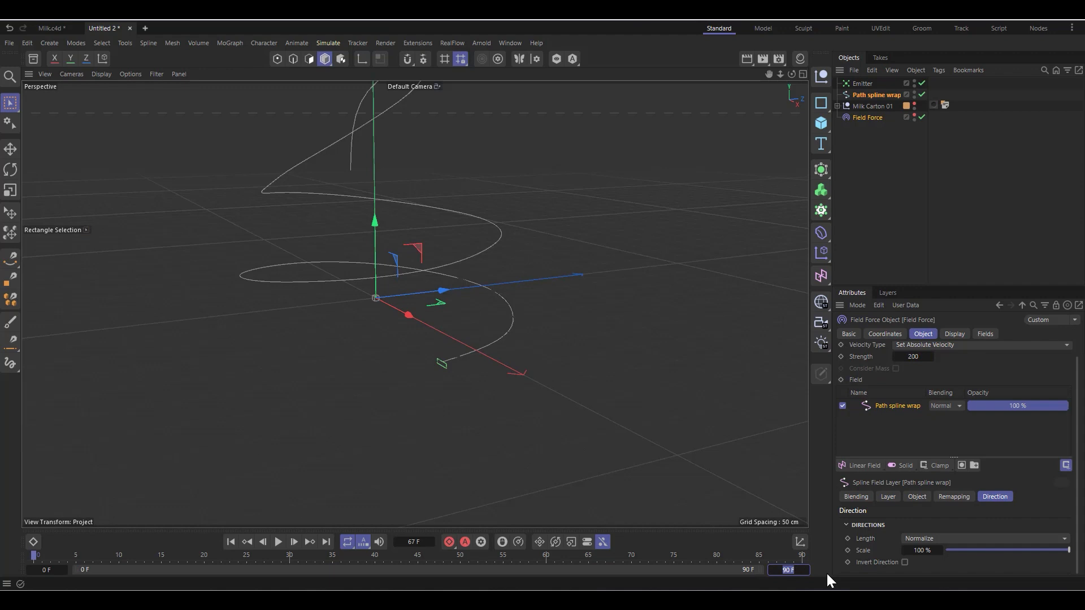
type("800")
key("Return")
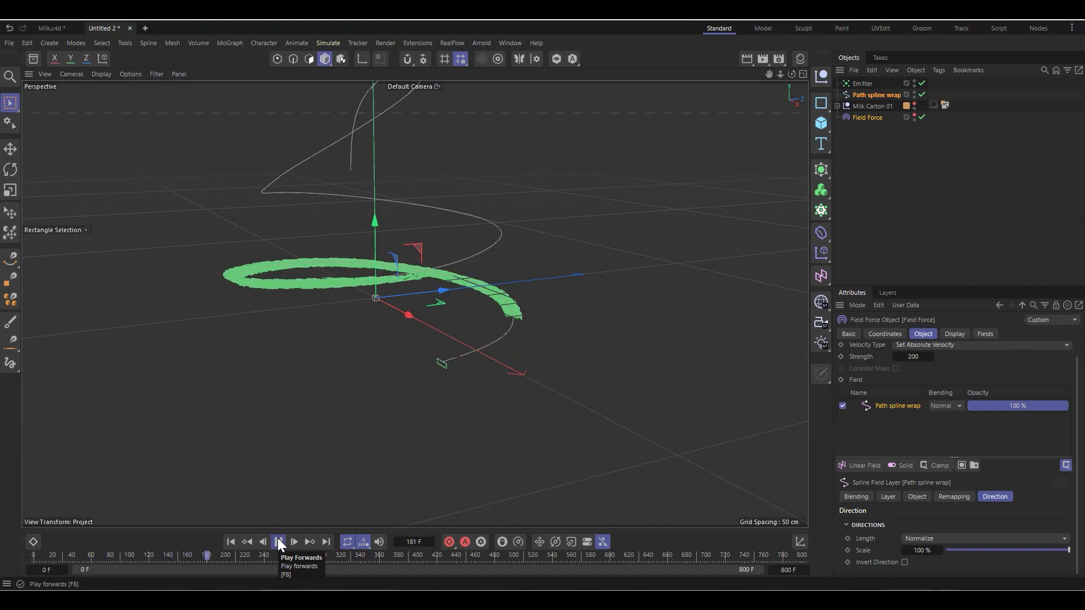
left_click(278, 541)
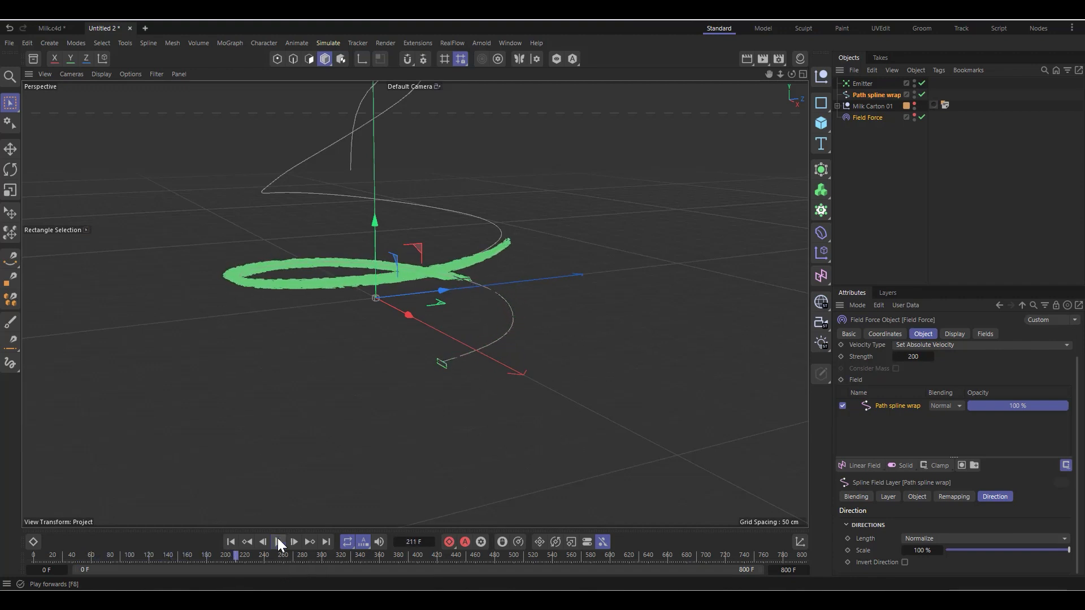
Step: Set the Emitter's stop emission to 500 F and replay the simulation from the first frame
left_click(862, 84)
left_click(920, 411)
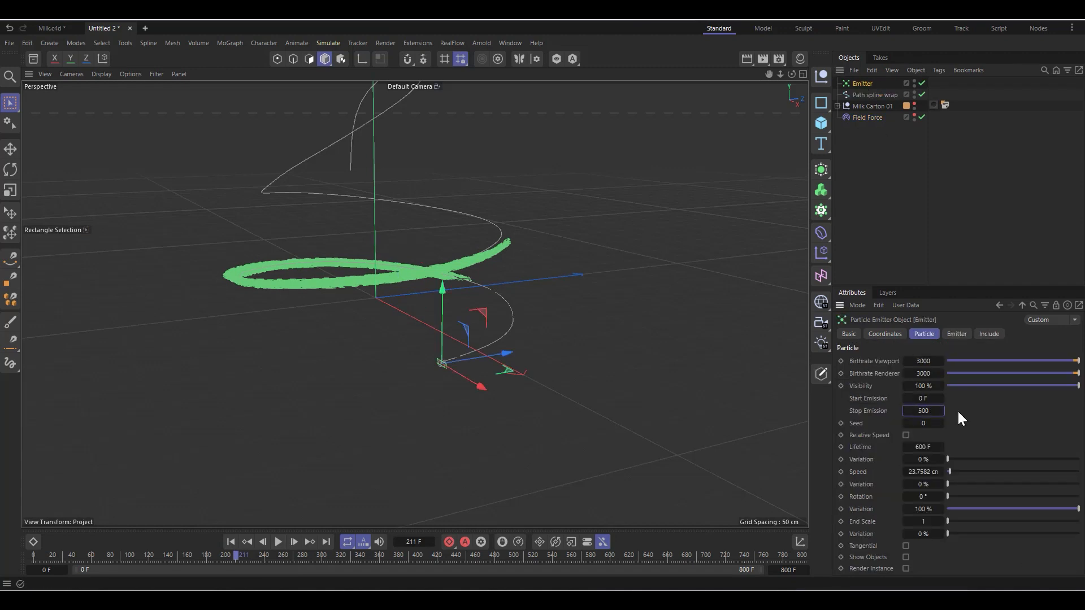
key("Return")
left_click(230, 542)
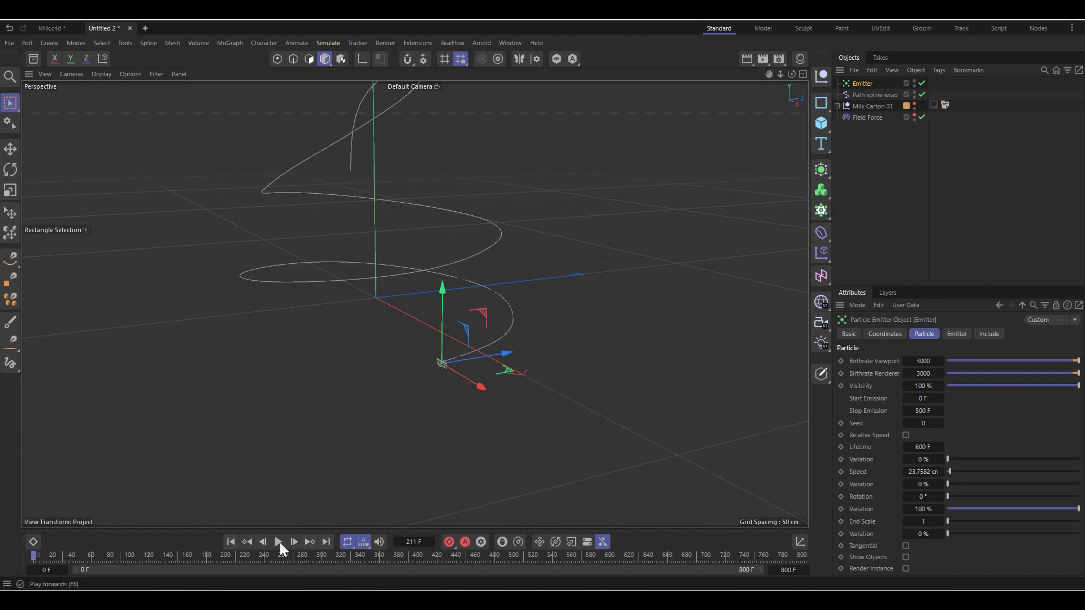
left_click(278, 542)
scroll(524, 393, "down", 5)
scroll(575, 255, "up", 2)
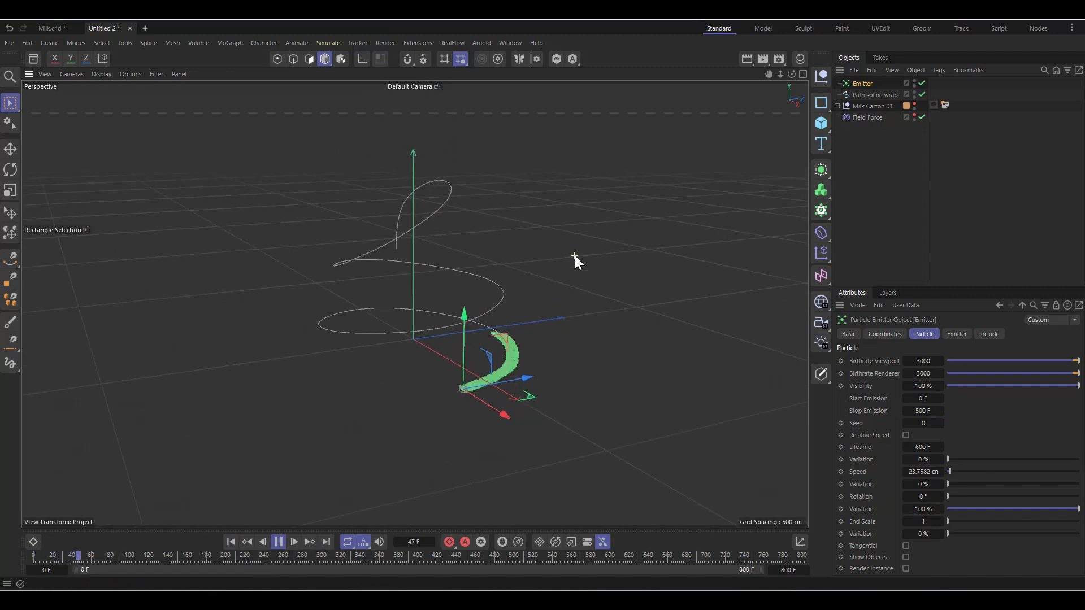
left_click(279, 541)
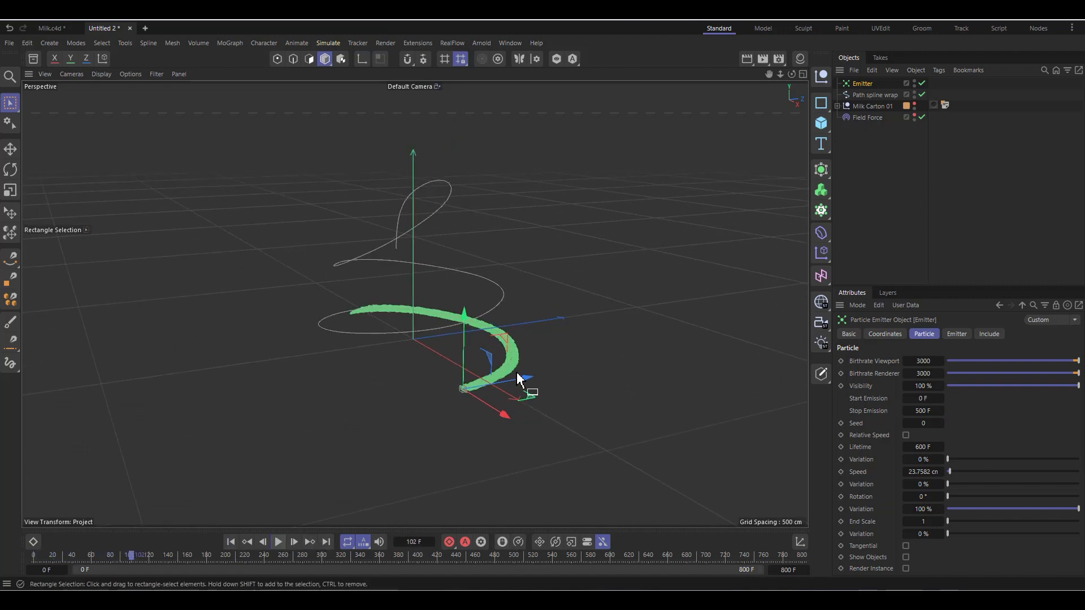
Step: Play the simulation further along the spiral and inspect up close and from another angle how closely the particles follow the spline
left_click(44, 27)
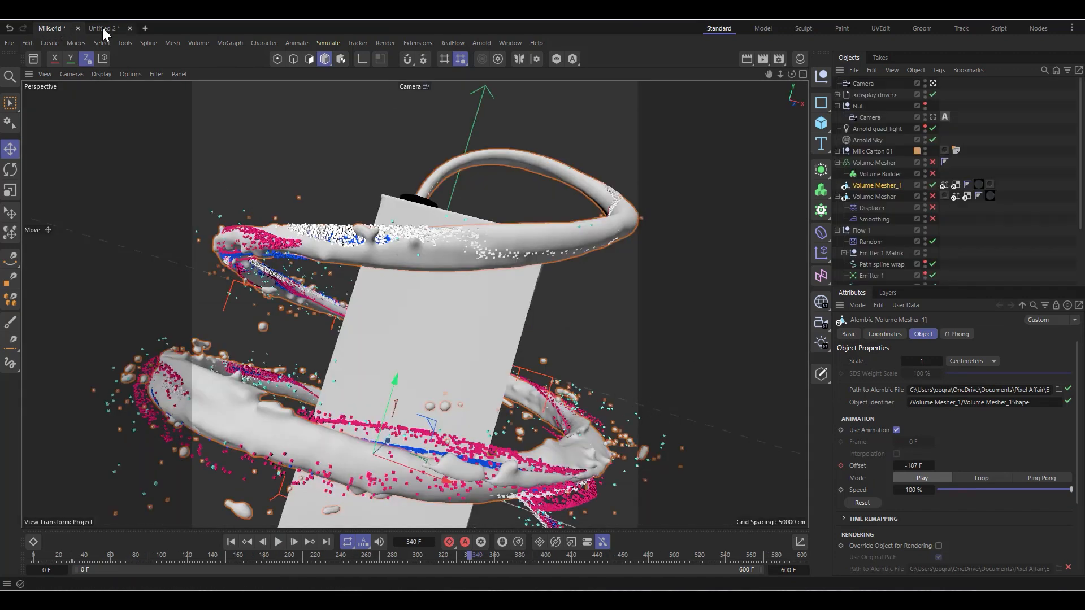
left_click(103, 27)
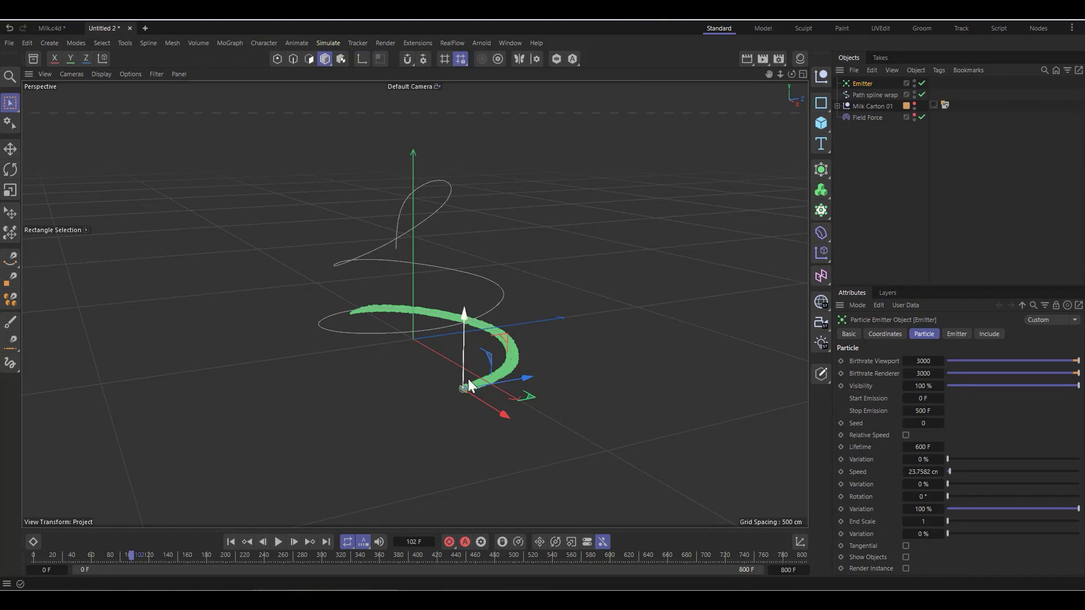
scroll(468, 379, "up", 3)
left_click(279, 541)
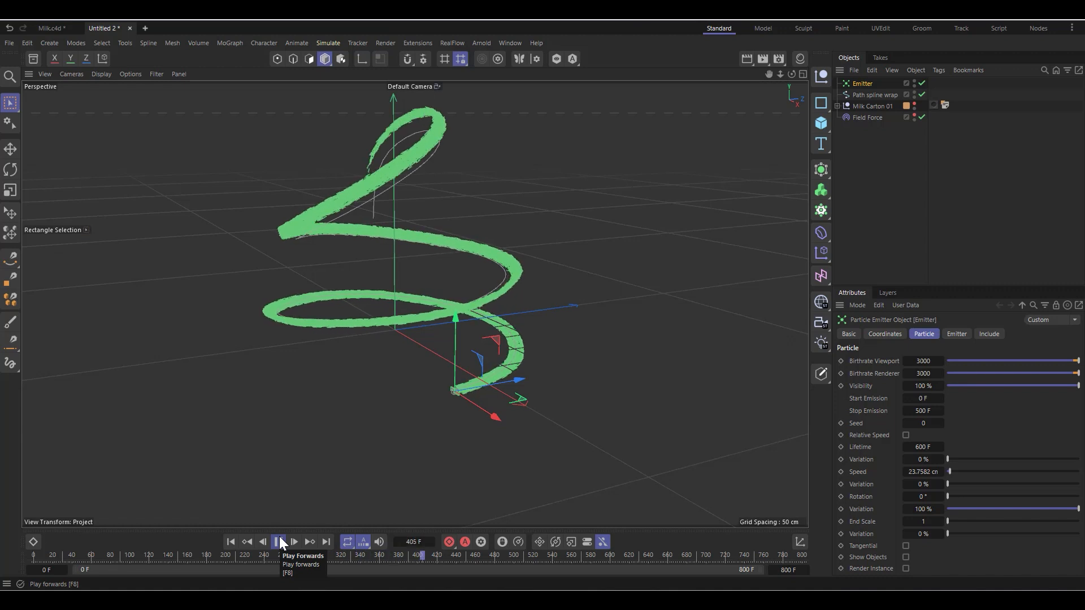
left_click(279, 542)
scroll(396, 172, "up", 1)
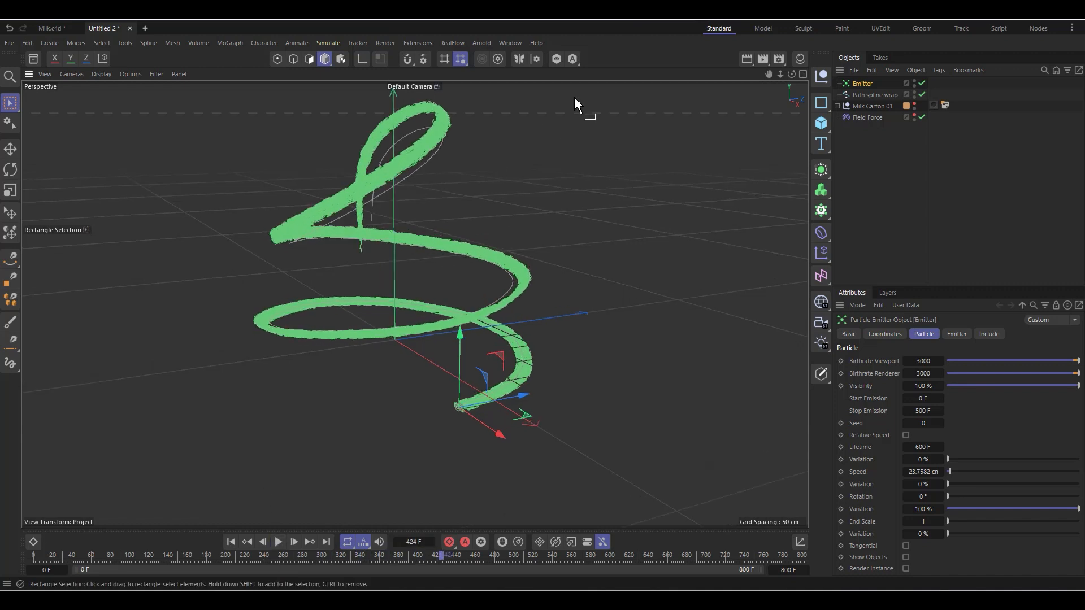
mouse_move(792, 74)
left_mouse_down()
mouse_move(758, 75)
mouse_move(786, 74)
left_mouse_up()
left_click_drag(415, 304, 472, 350, "alt")
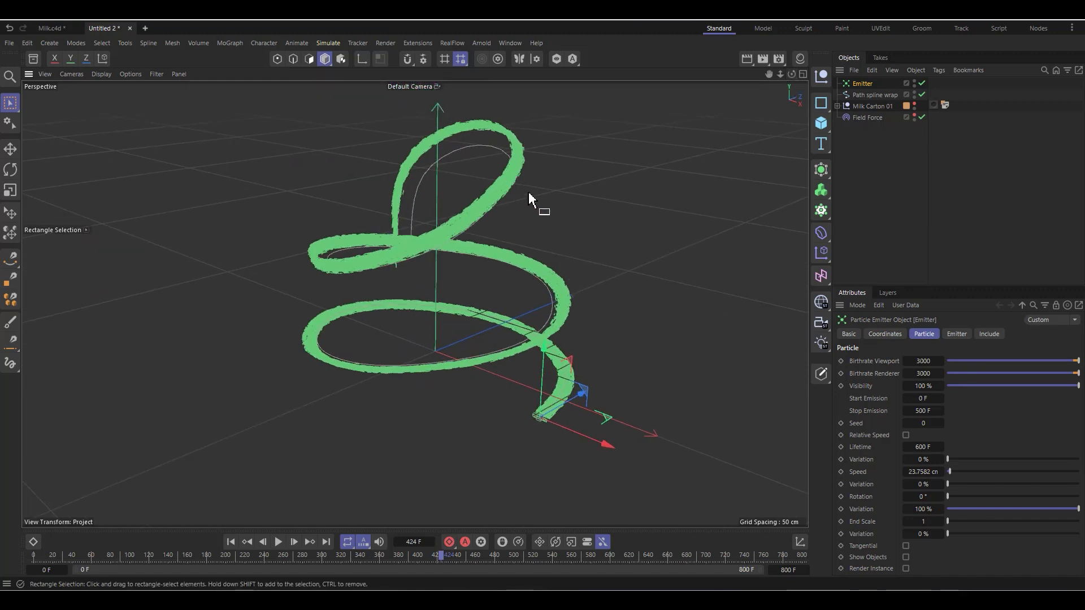
scroll(445, 166, "up", 3)
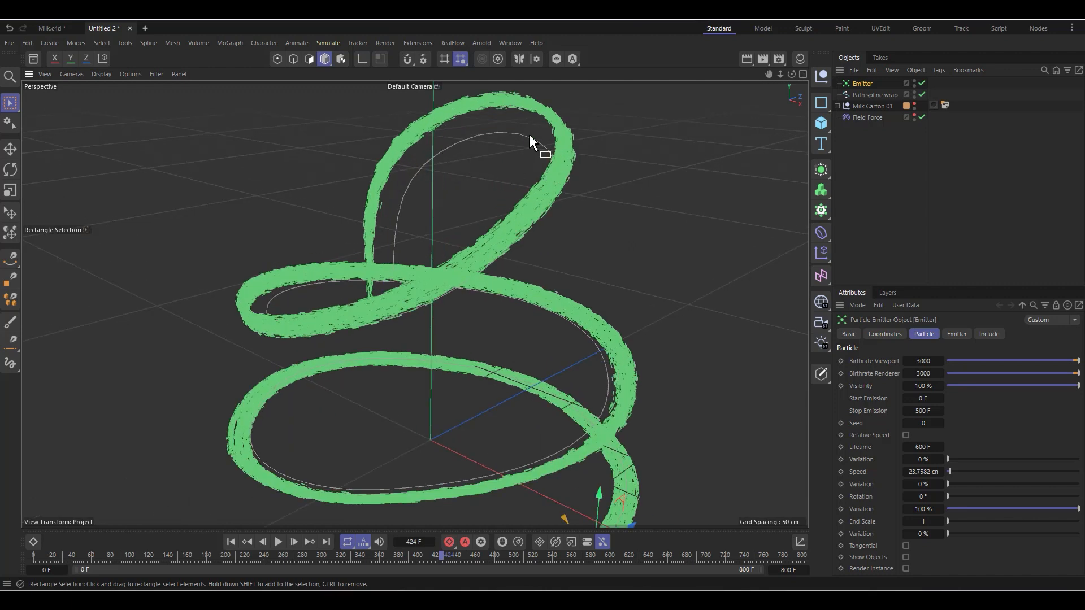
scroll(472, 177, "down", 4)
scroll(390, 352, "down", 2)
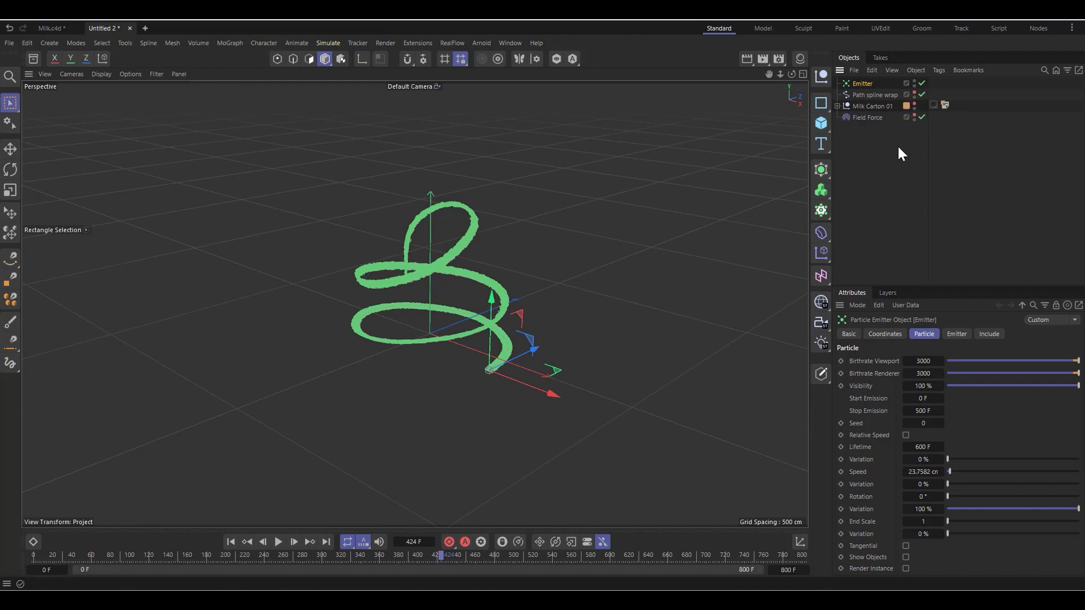
Step: Rewind to the first frame, add a Helix spline and set its plane to ZY
left_click(897, 170)
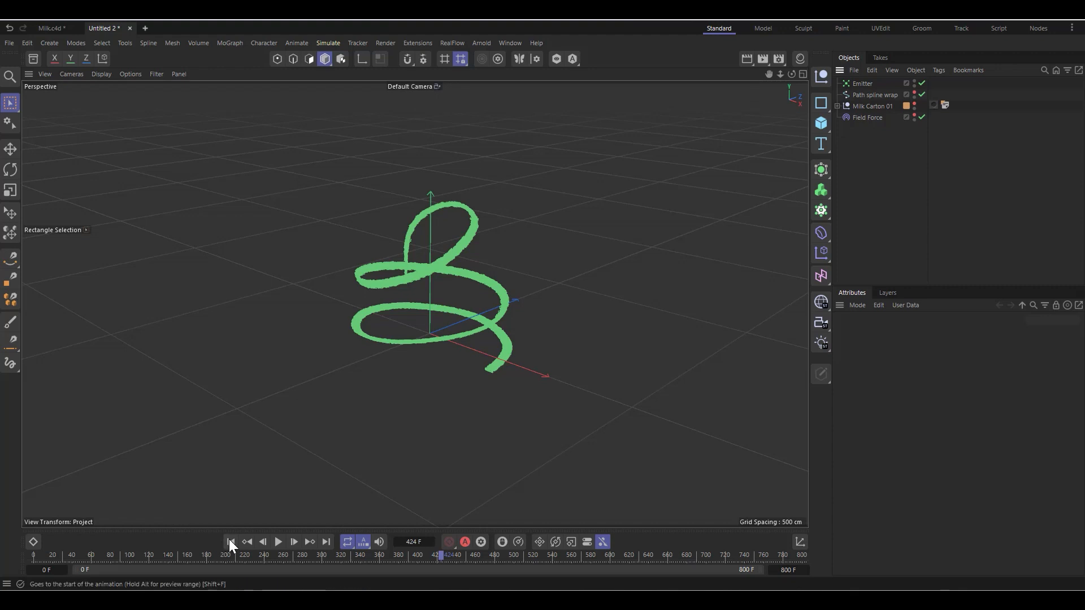
left_click(230, 543)
left_click(821, 103)
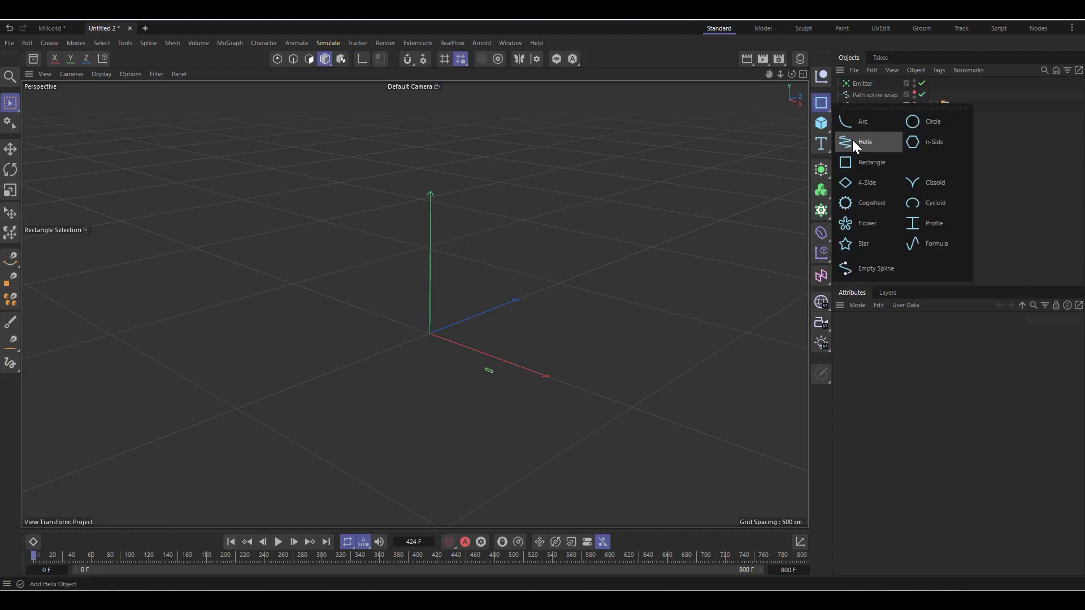
left_click(862, 144)
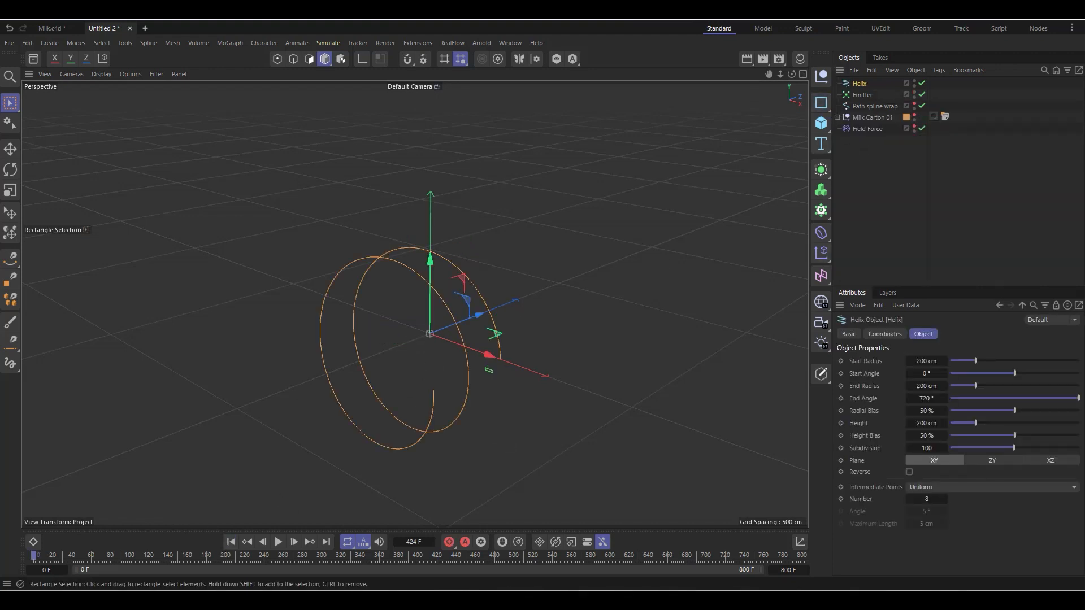
left_click(1050, 461)
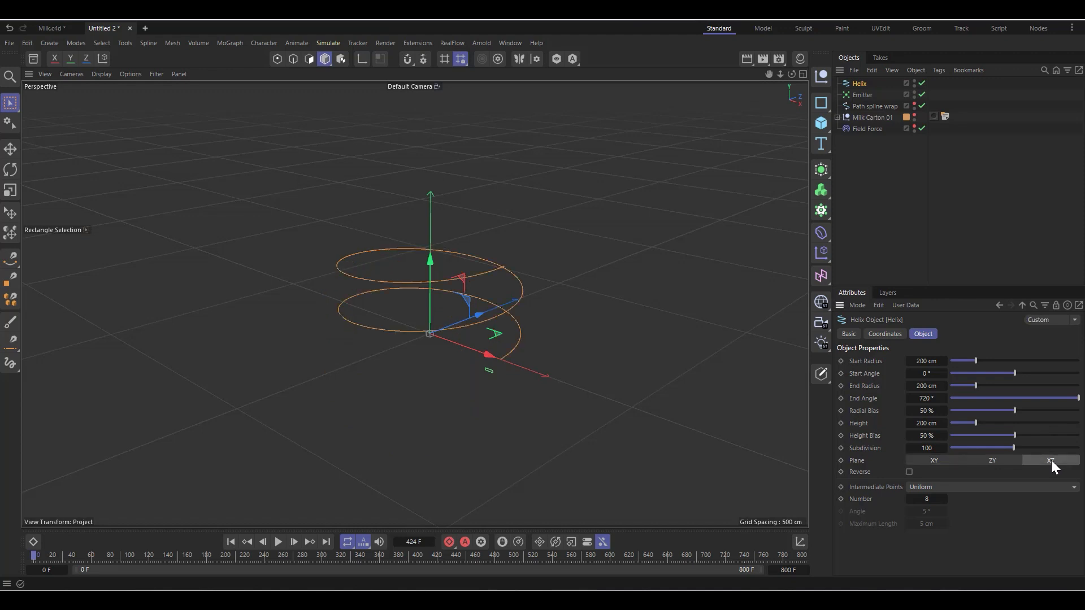
left_click(998, 460)
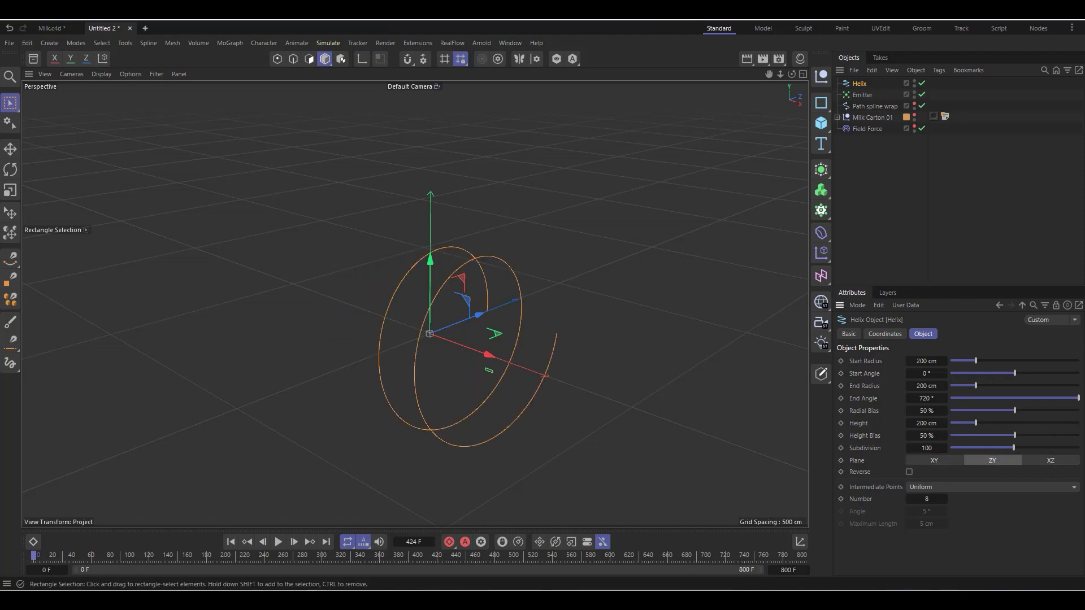
left_click_drag(396, 305, 438, 305, "alt")
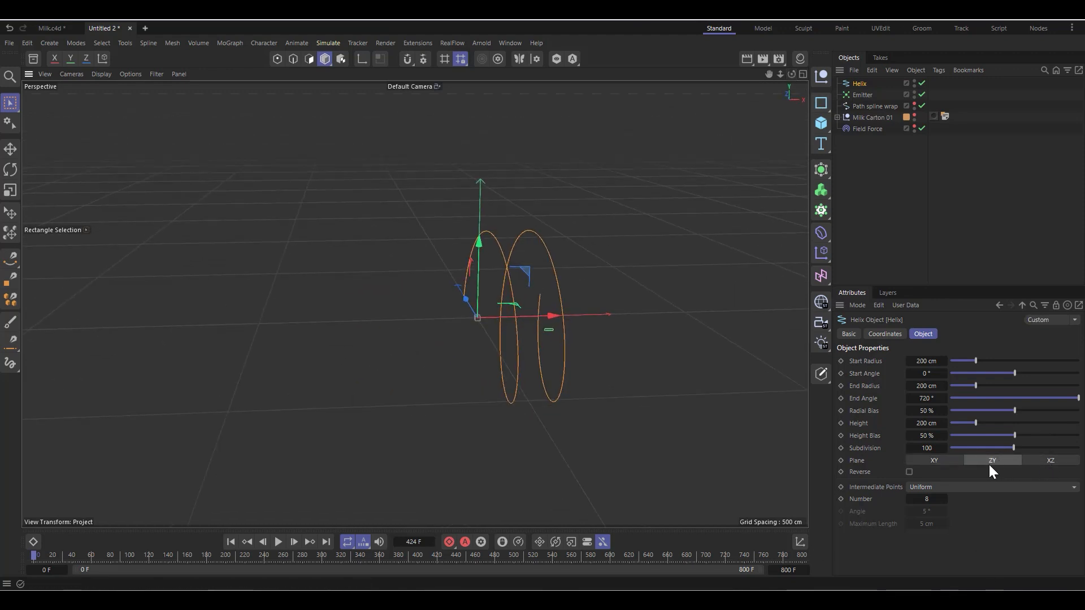
left_click_drag(971, 400, 847, 400)
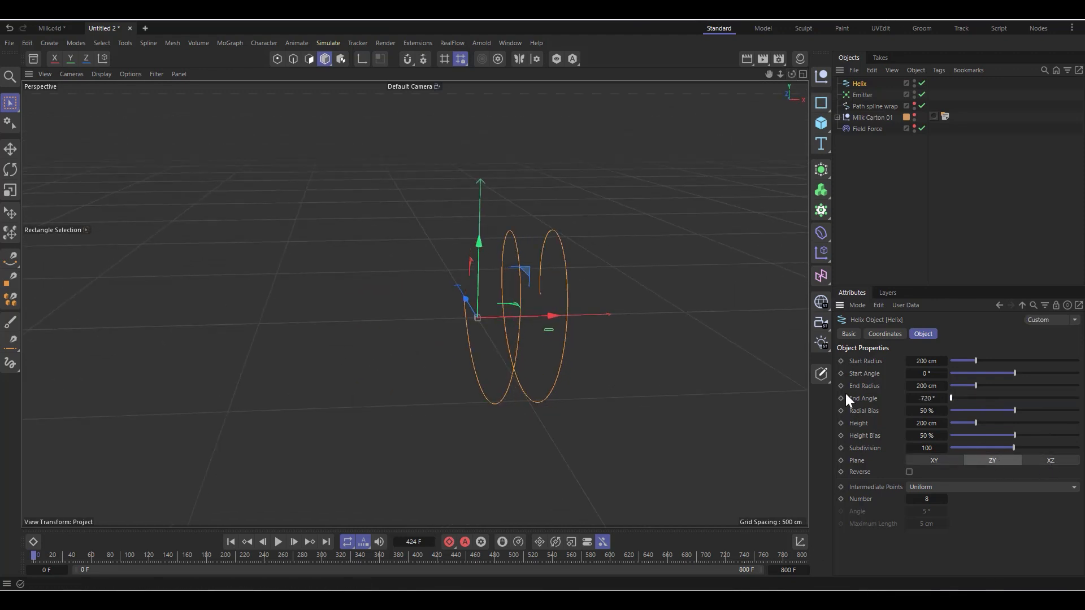
right_click(949, 399)
left_click(919, 400)
right_click(944, 399)
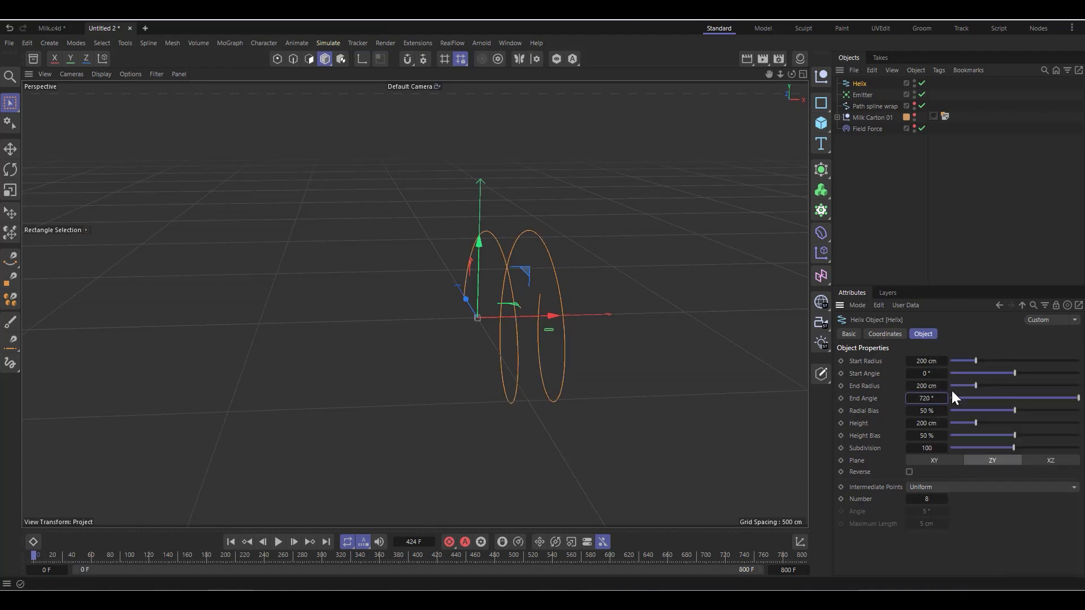
Step: Flatten the helix into a straight line with start and end radius 0 cm and a height of 1500 cm
left_click_drag(973, 385, 880, 380)
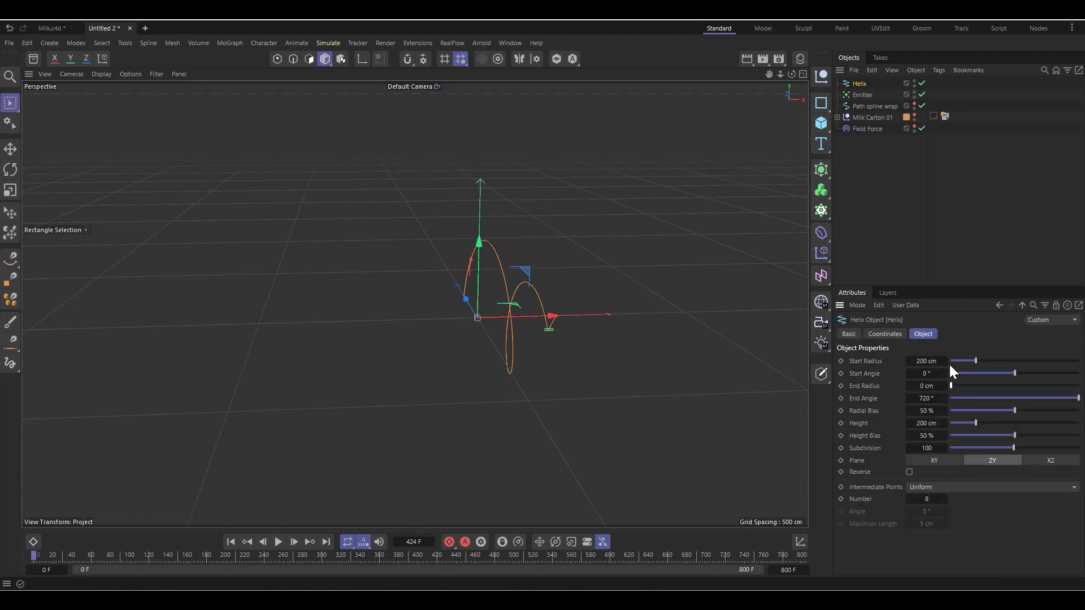
left_click_drag(971, 361, 868, 356)
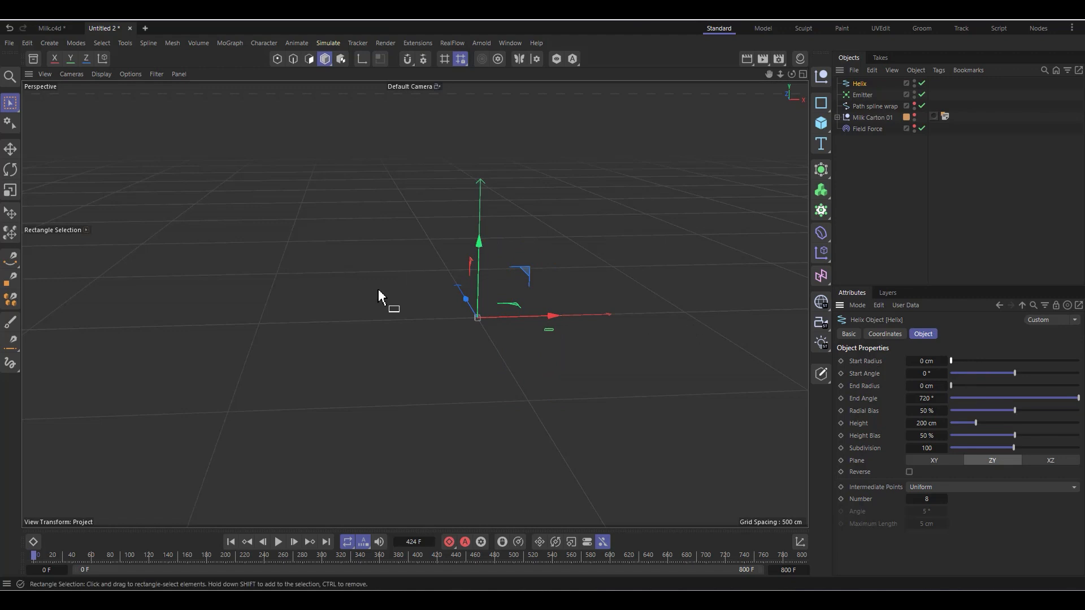
scroll(538, 322, "up", 5)
scroll(548, 336, "up", 2)
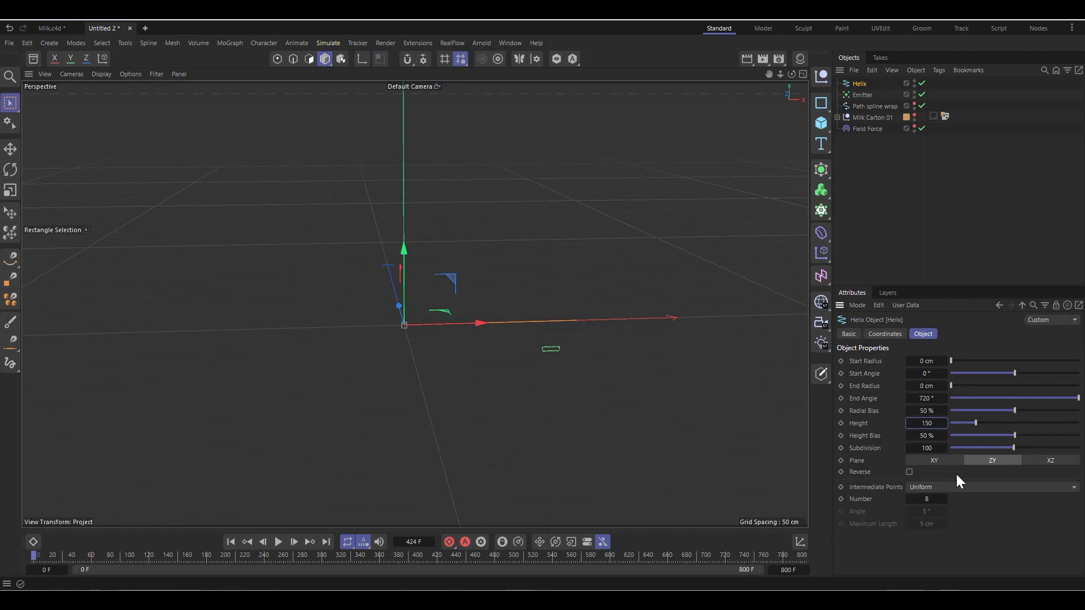
key("Return")
scroll(203, 273, "down", 3)
scroll(512, 421, "down", 2)
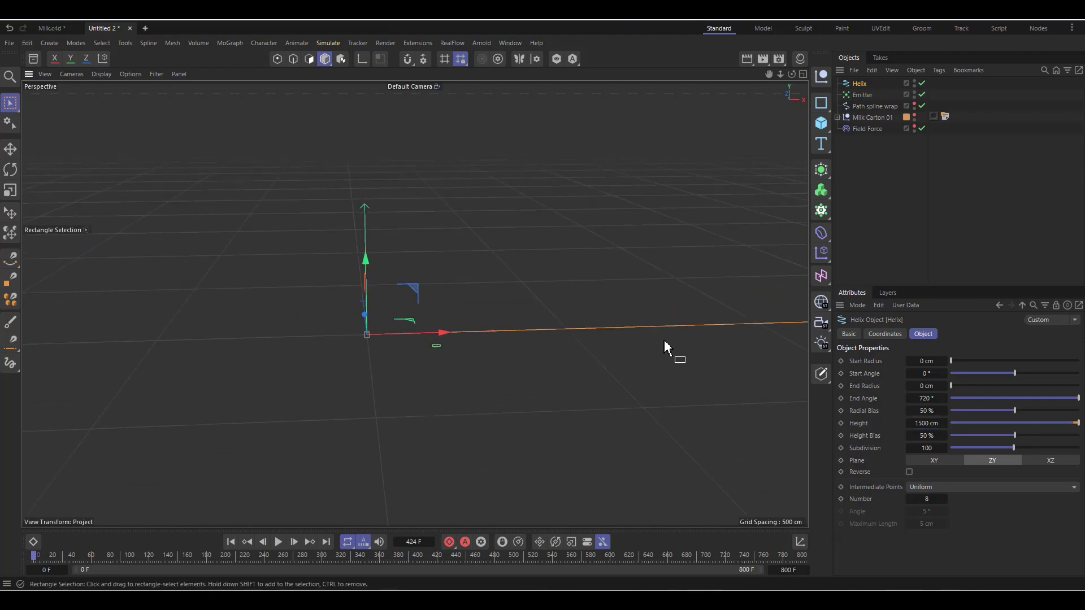
scroll(603, 312, "up", 1)
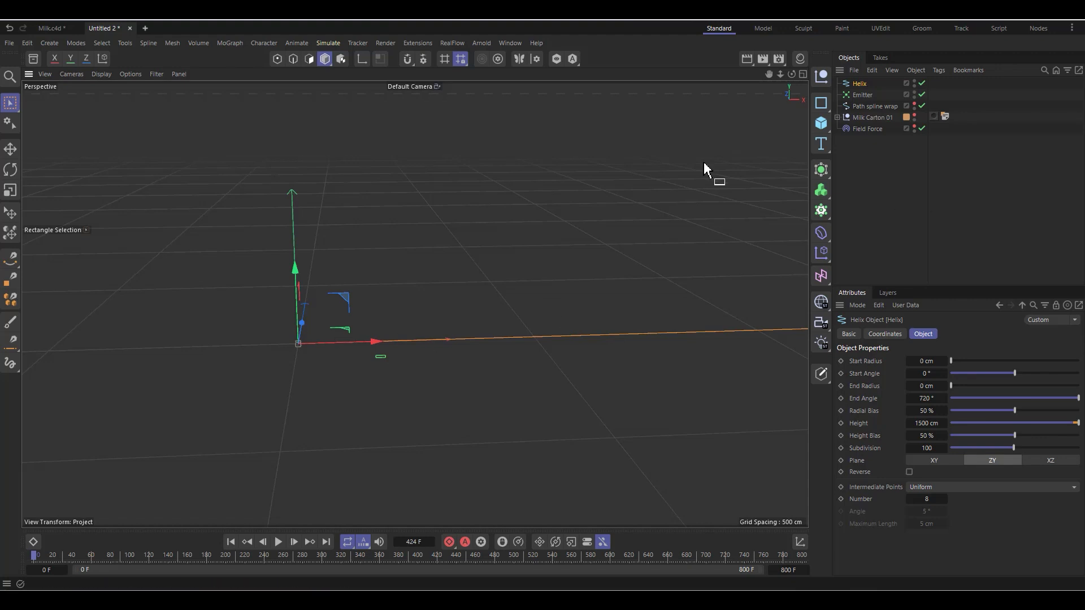
Step: Replace the Path spline wrap layer in the Field Force's field list with the Helix spline
left_click(858, 129)
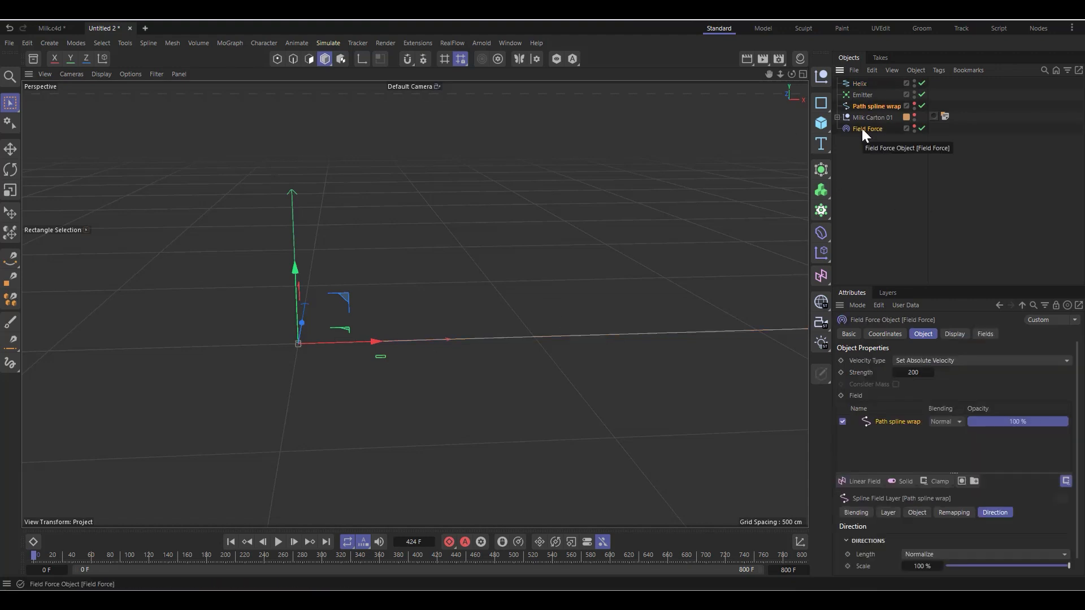
left_click(908, 423)
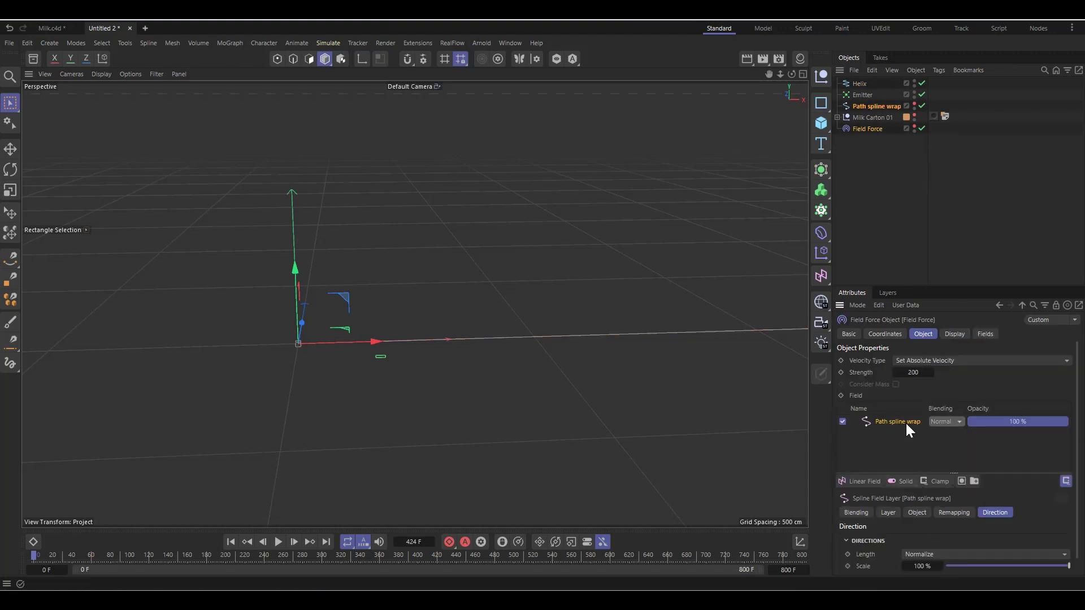
key("Delete")
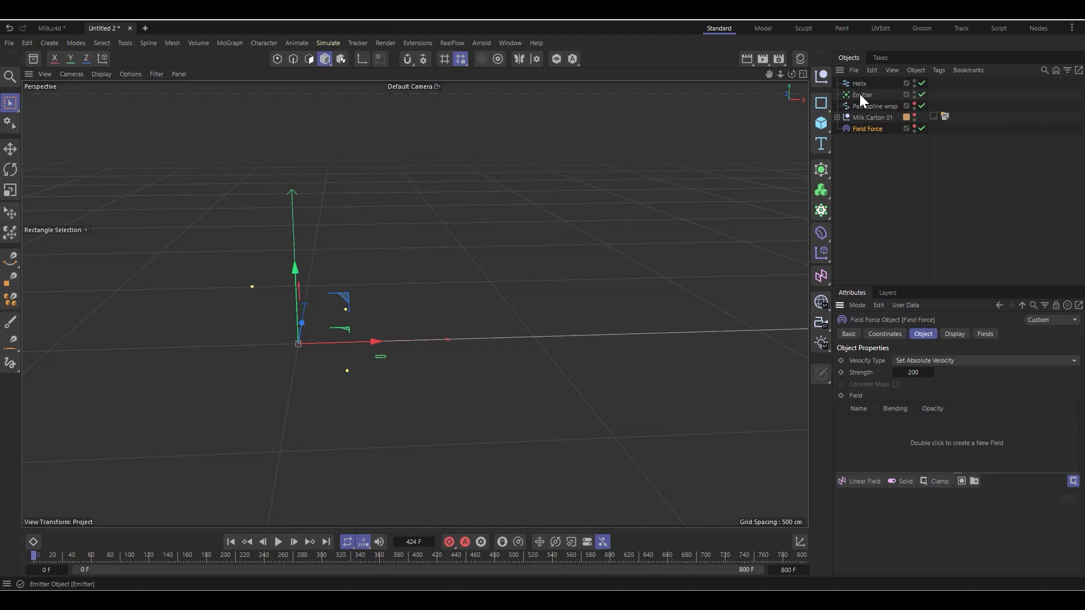
left_click_drag(860, 83, 904, 446)
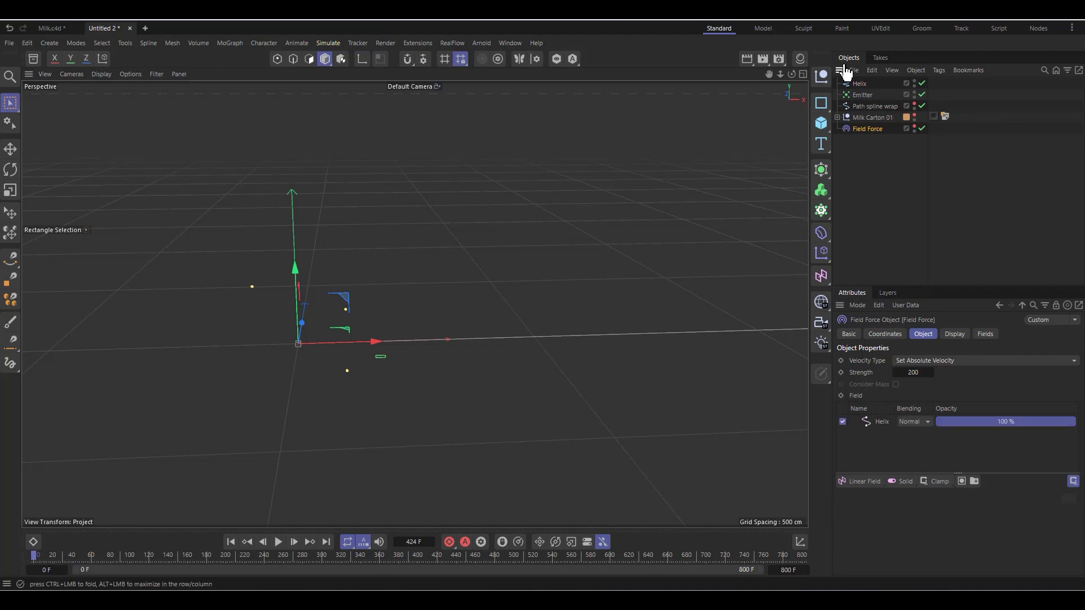
Step: Move the Helix below the Field Force in the object hierarchy and rename it line
left_click_drag(859, 84, 869, 140)
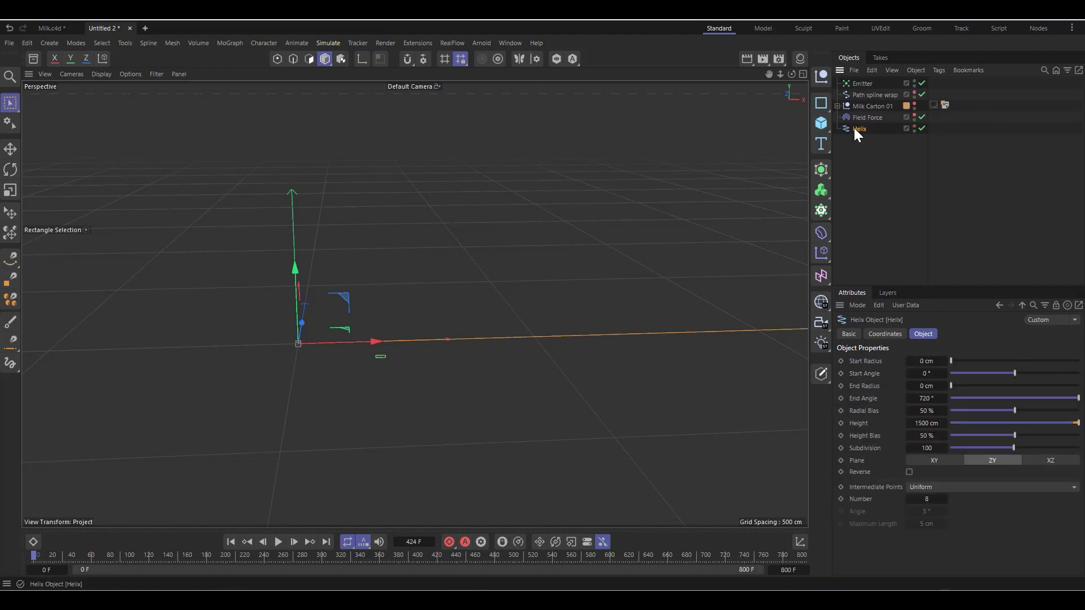
double_click(860, 129)
type("line")
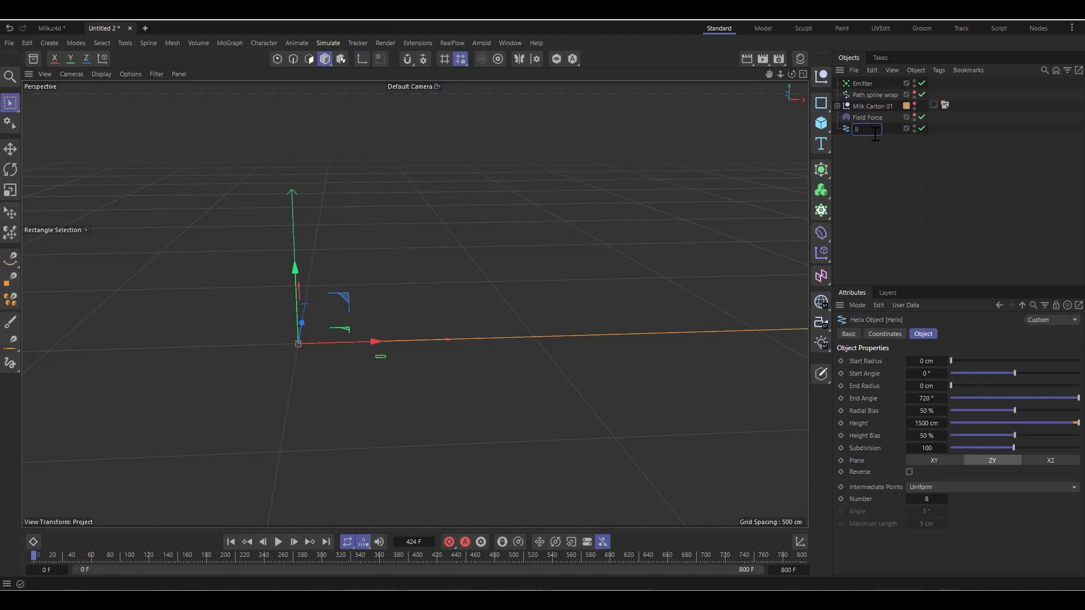
left_click(884, 160)
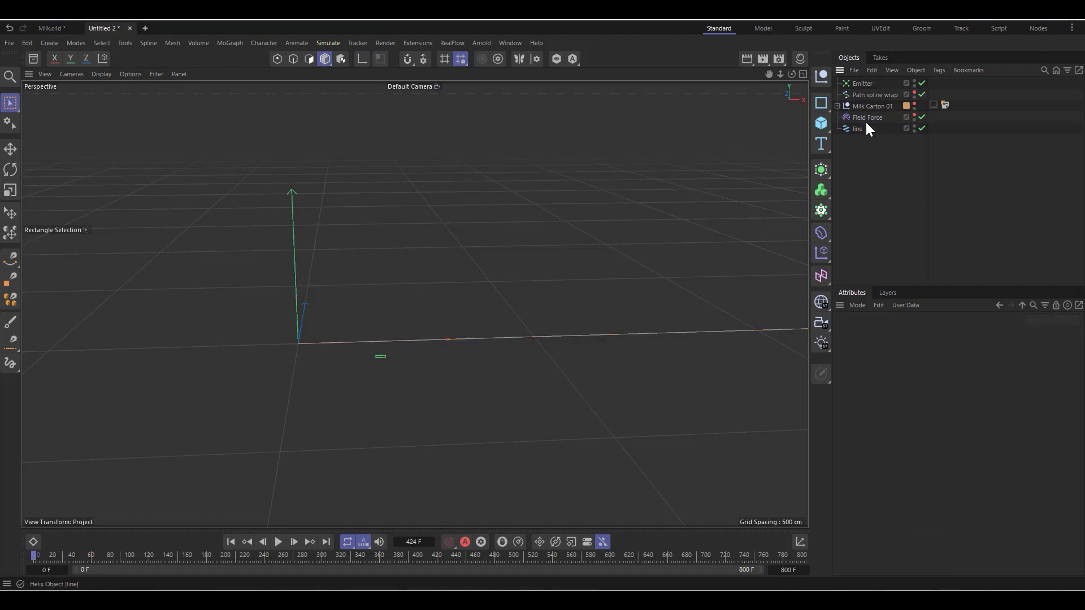
Step: Set the direction length of the Field Force's line layer to Normalize and test it with a short playback
left_click(865, 118)
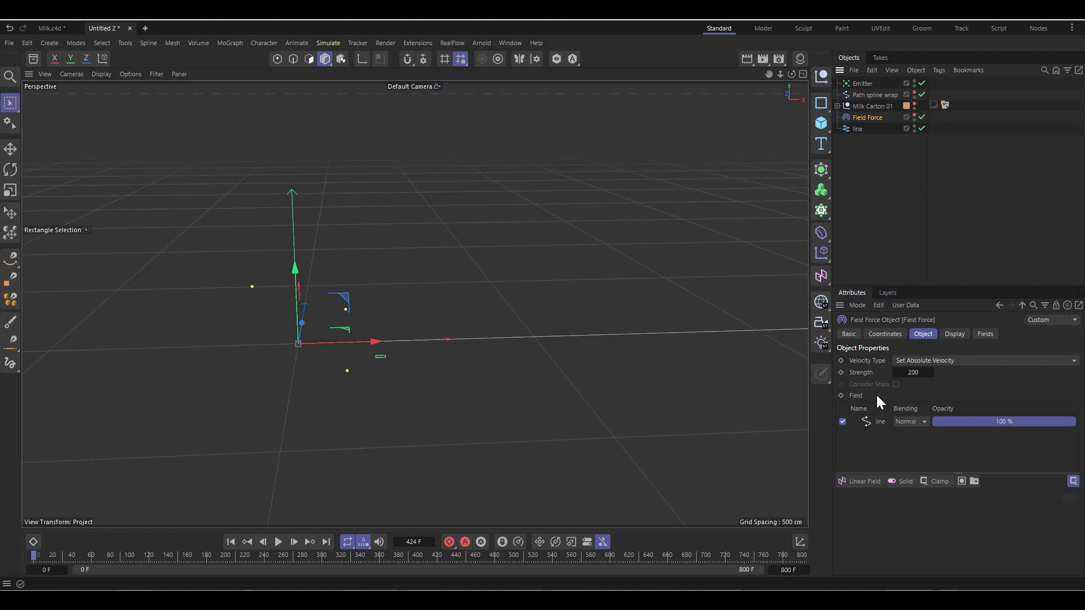
left_click(880, 423)
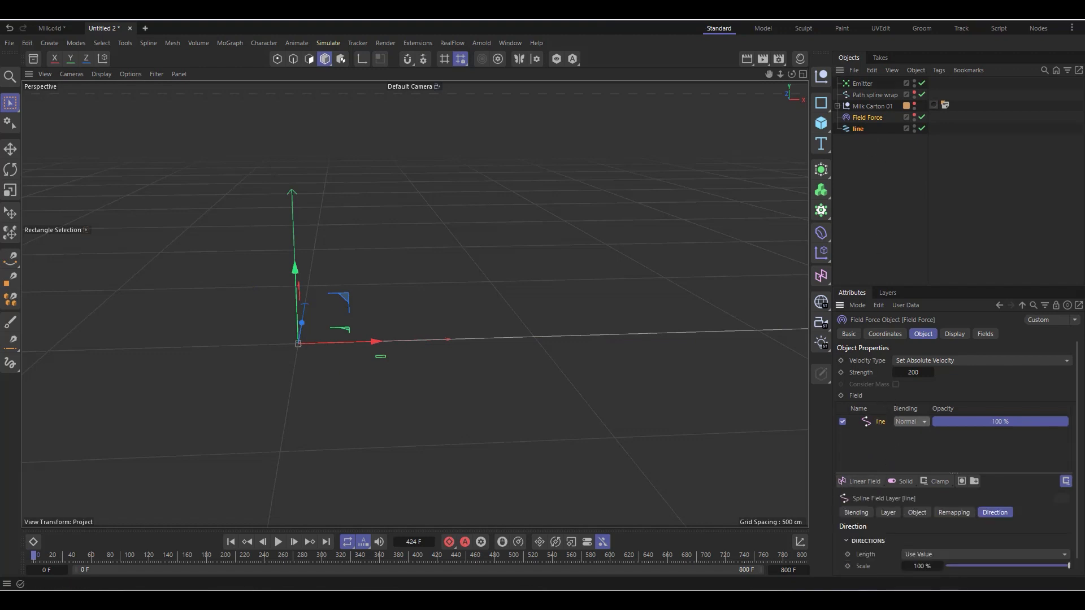
scroll(884, 551, "down", 1)
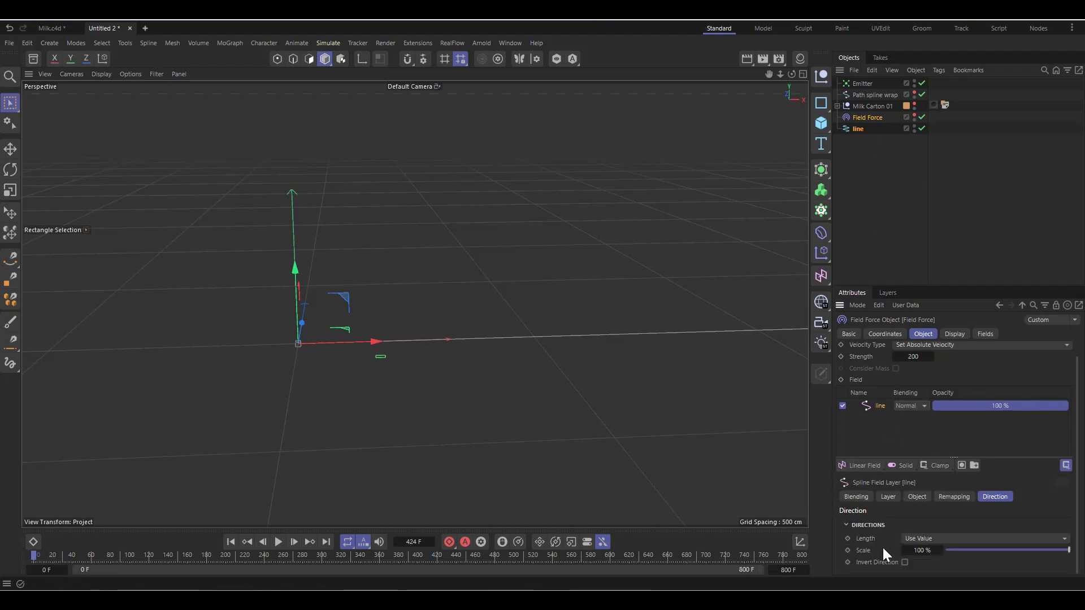
left_click(925, 540)
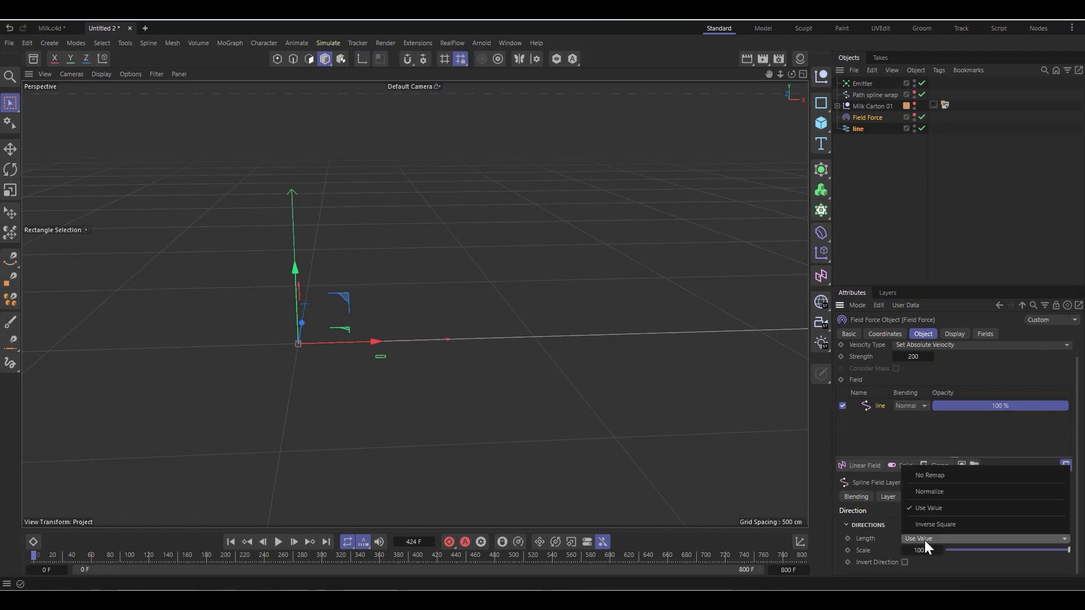
left_click(947, 491)
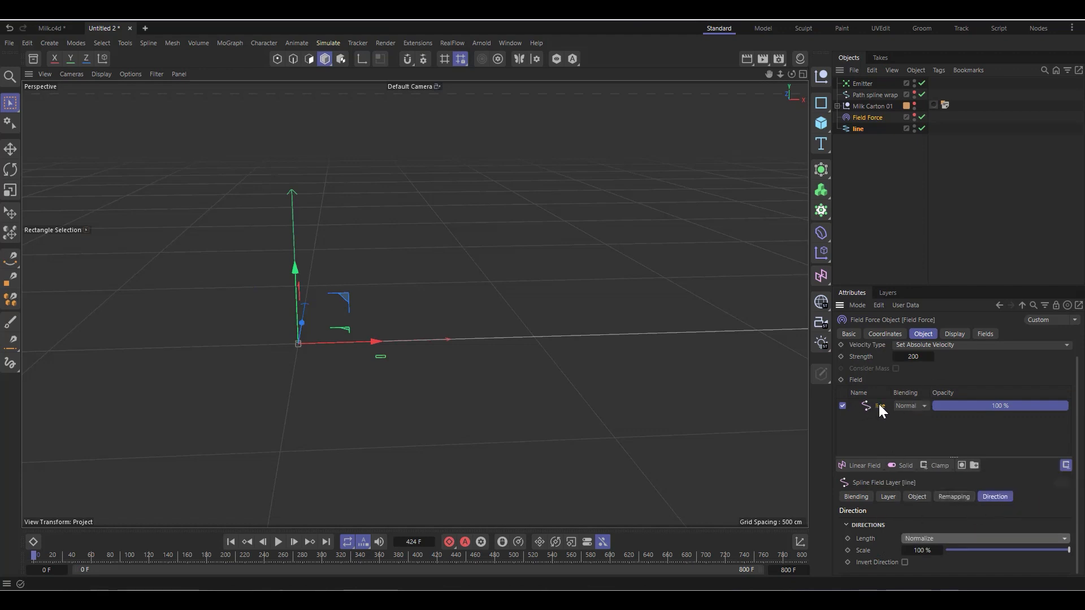
left_click(279, 543)
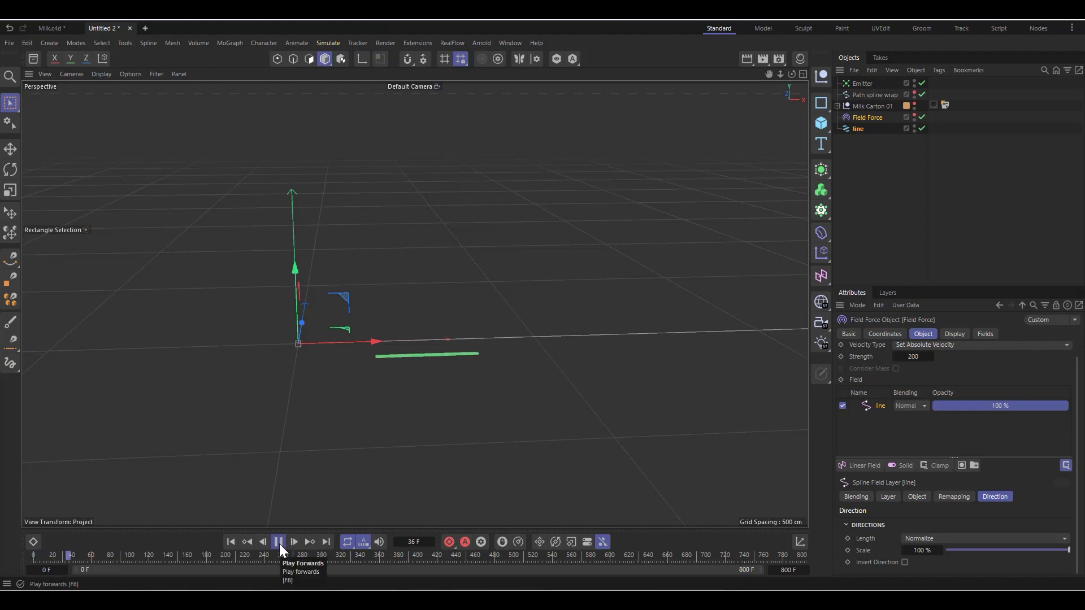
left_click(279, 543)
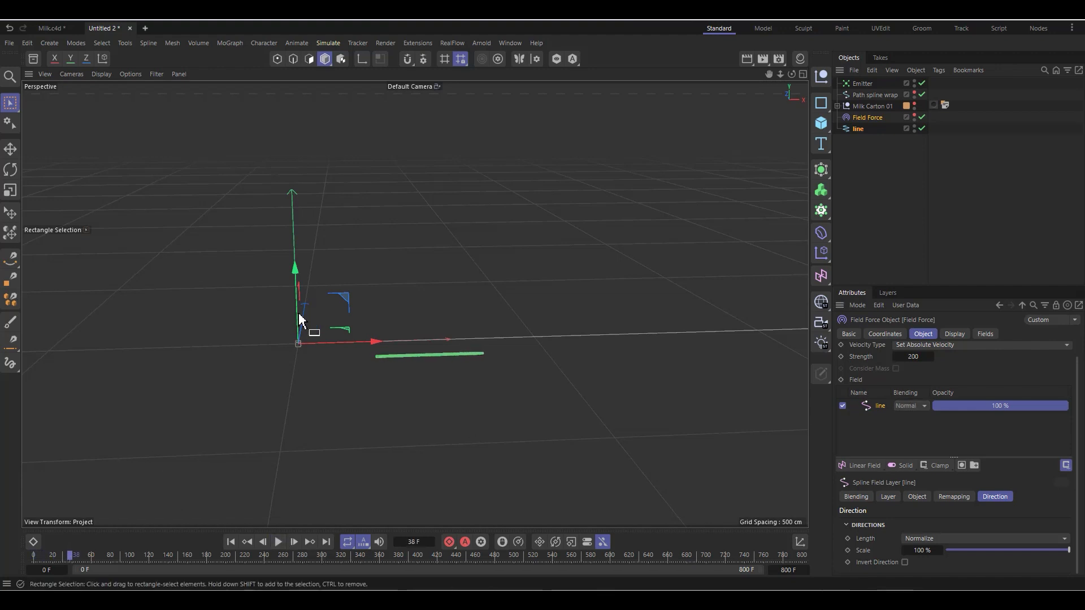
Step: Reset the Emitter's X and Y position to 0 cm, placing it at the start of the line spline
left_click(863, 85)
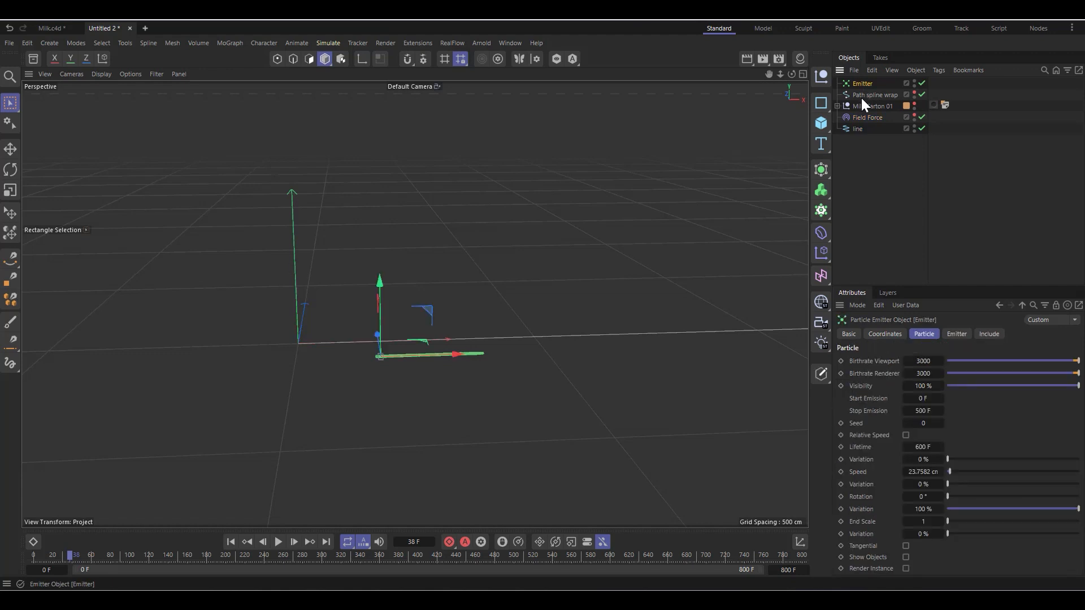
left_click(861, 96)
scroll(431, 419, "up", 2)
scroll(381, 286, "up", 1)
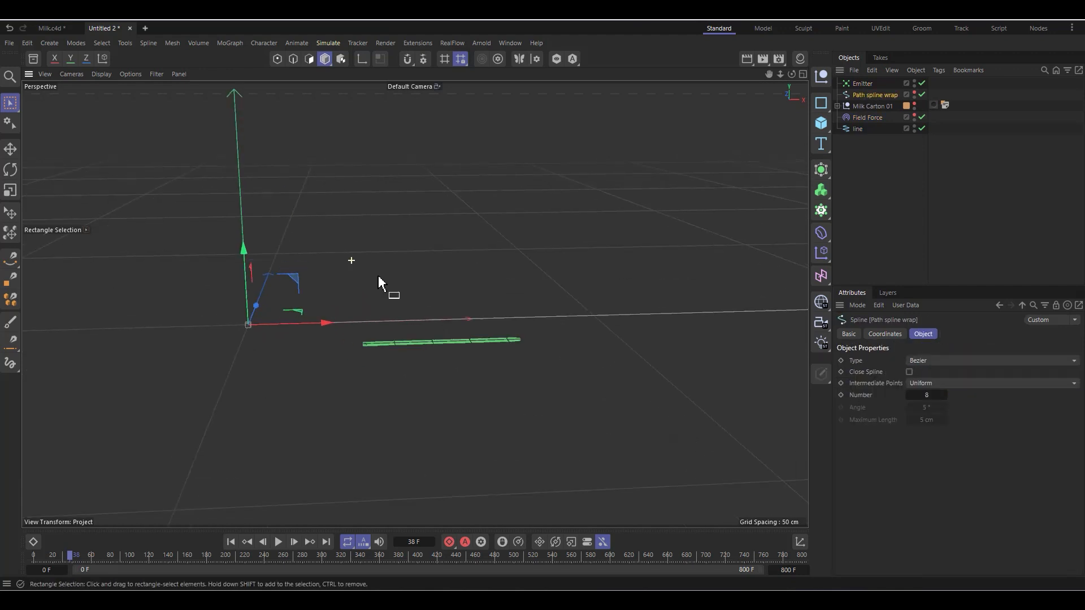
left_click(858, 84)
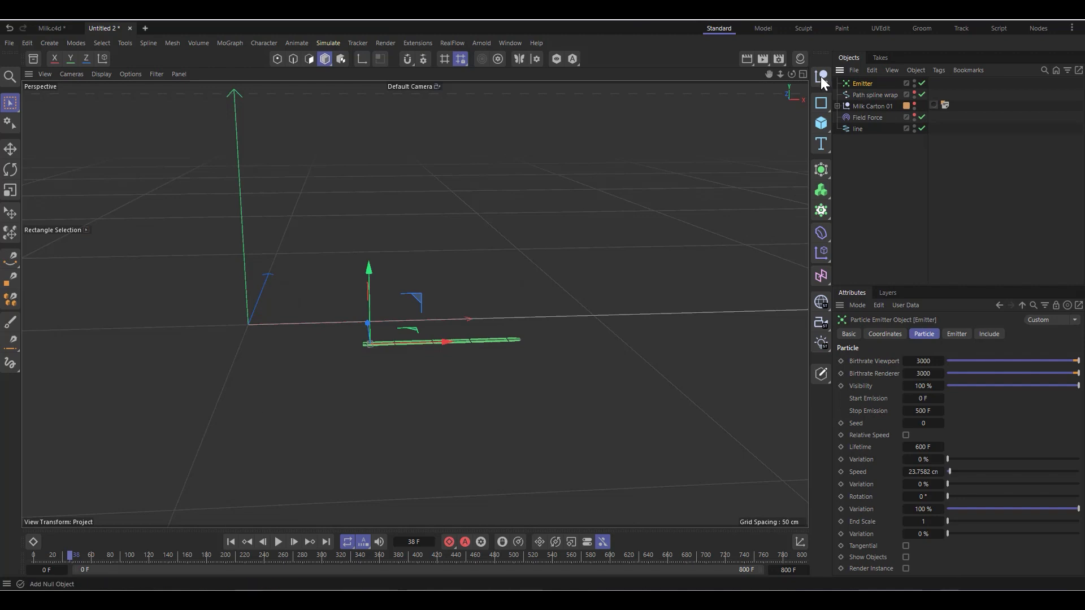
left_click(803, 74)
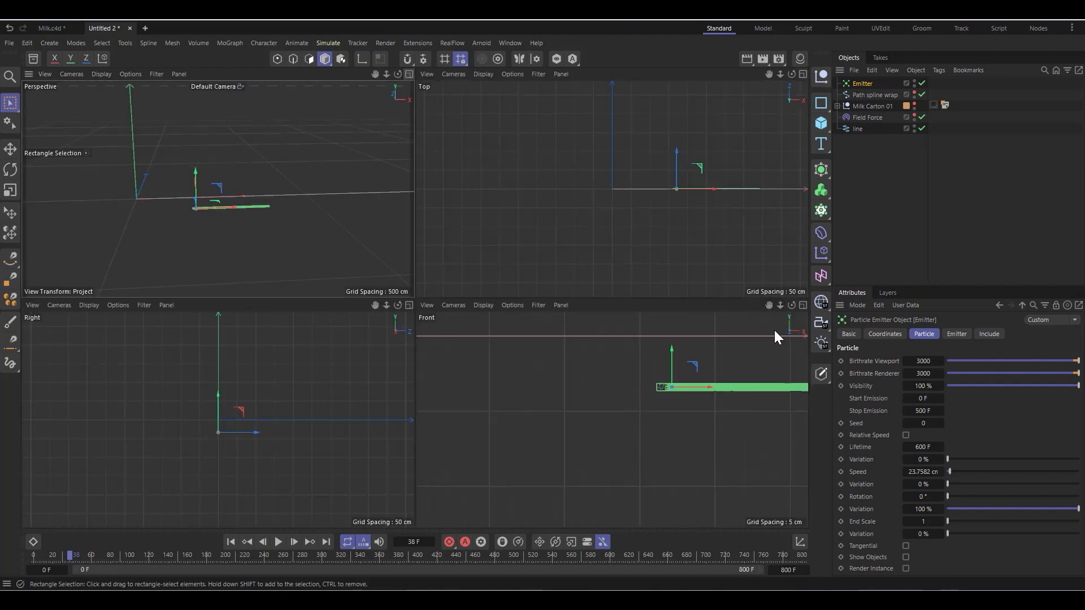
left_click(803, 305)
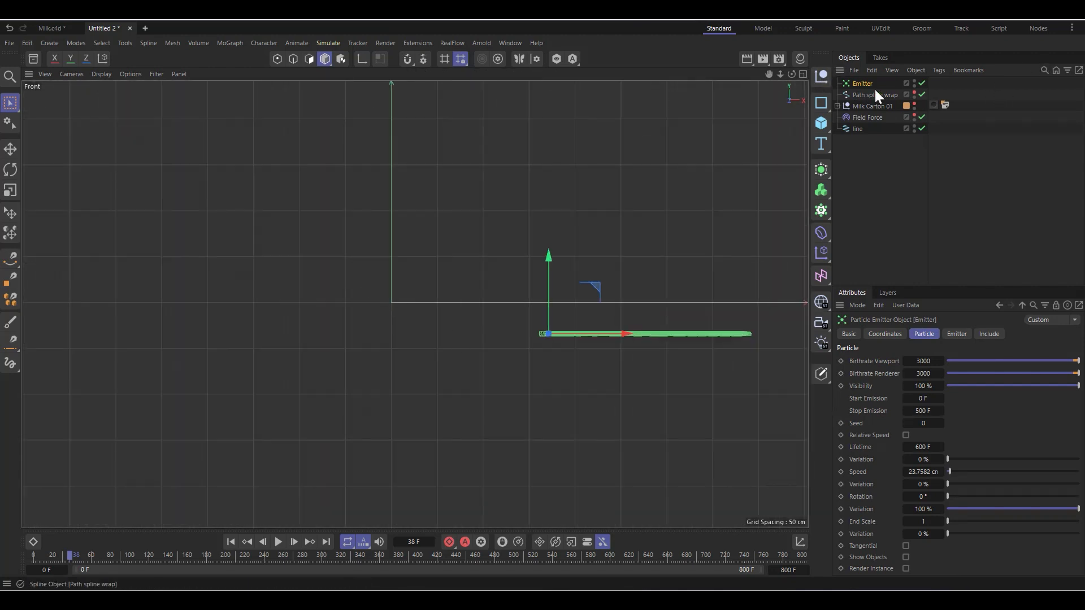
left_click(887, 330)
right_click(908, 378)
right_click(908, 388)
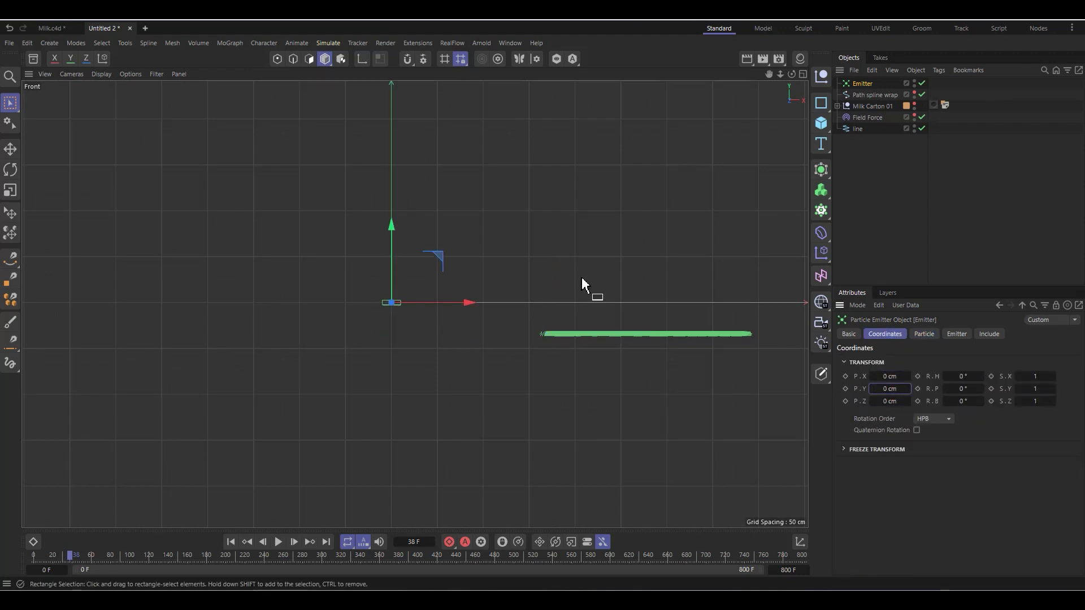
Step: Rotate the Emitter's heading to -90° so that it emits along the line spline
scroll(529, 288, "up", 3)
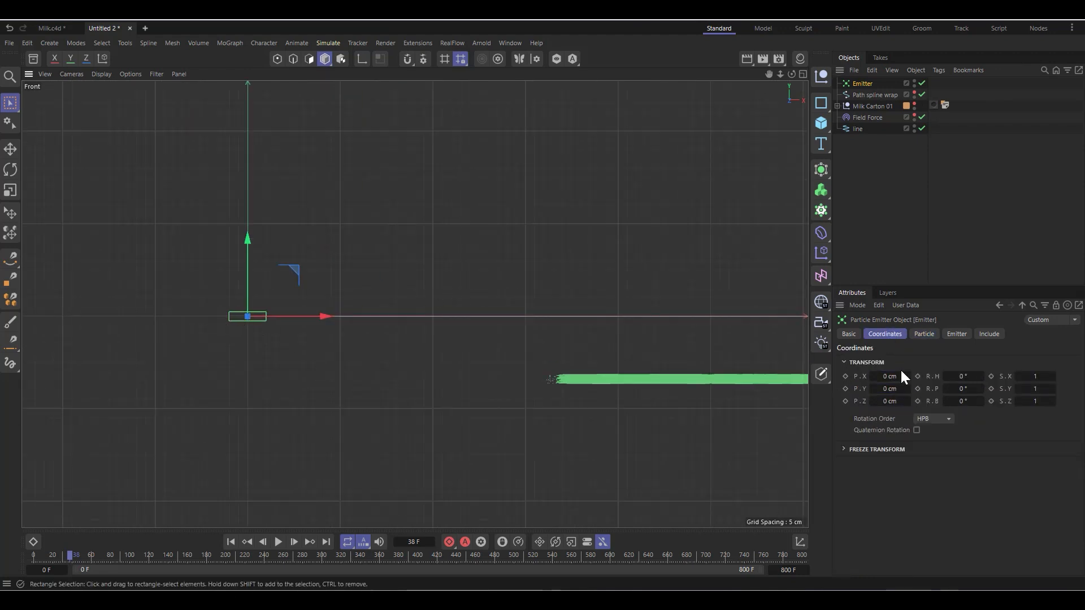
left_click_drag(963, 375, 905, 375)
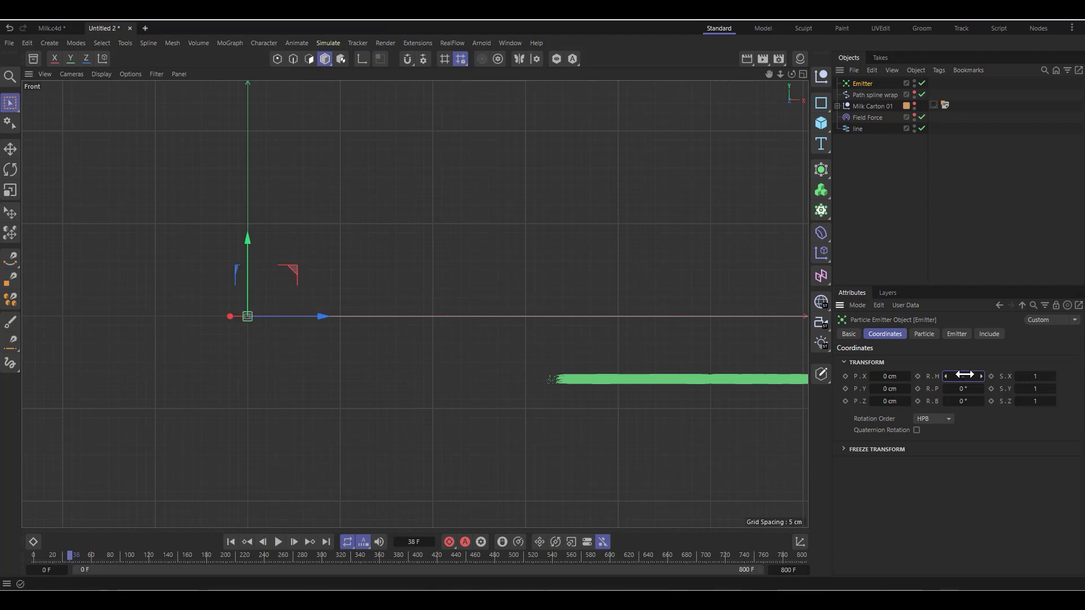
key("Return")
scroll(446, 343, "down", 5)
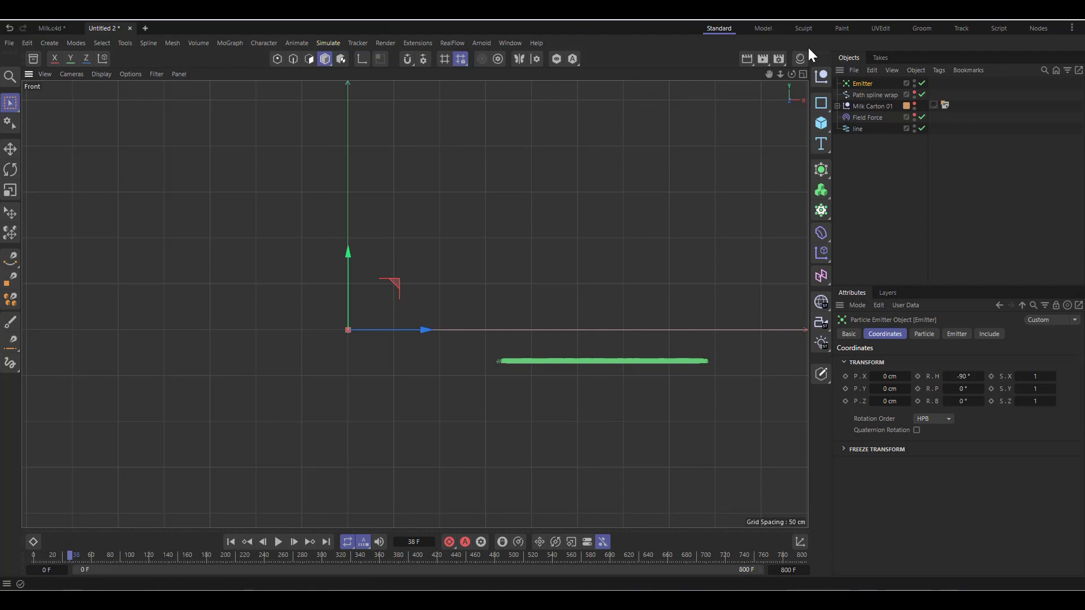
Step: Replay the simulation from the first frame in the perspective view to check the particle flow along the line
left_click(803, 74)
middle_click(270, 151)
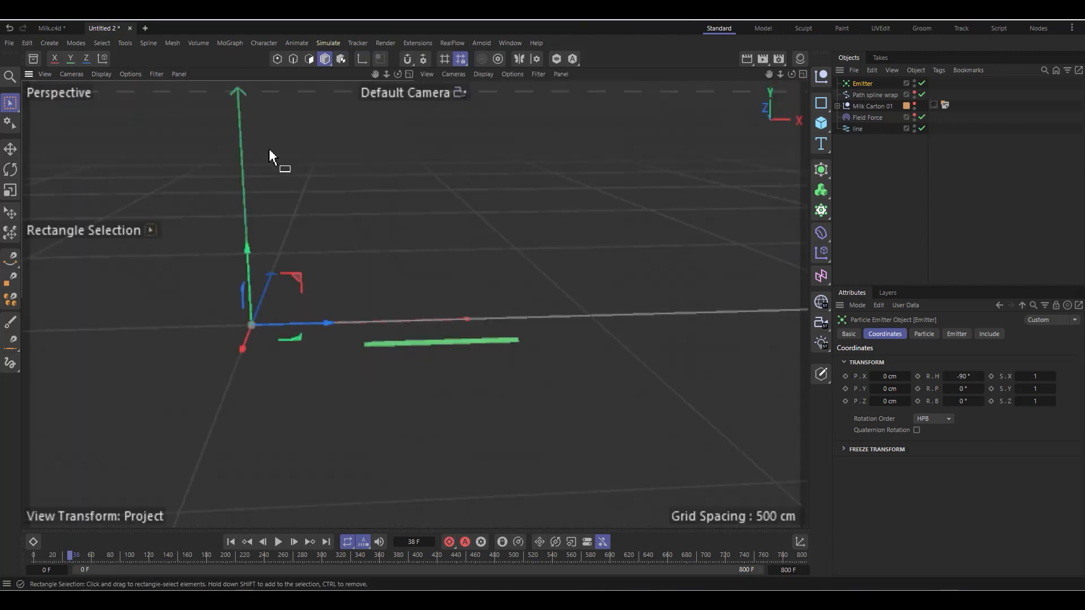
scroll(210, 260, "down", 3)
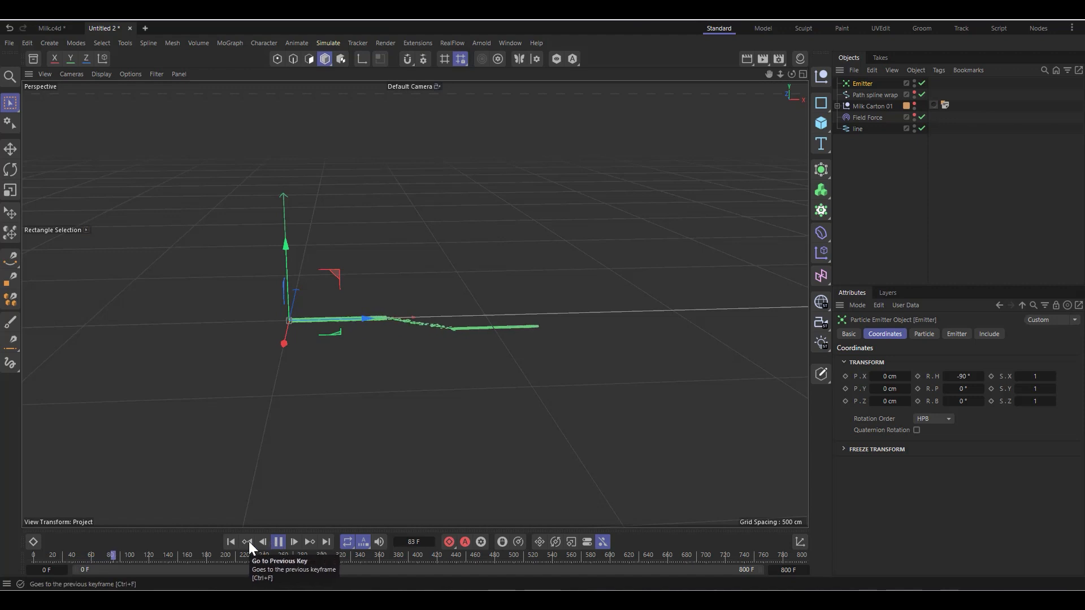
left_click(233, 542)
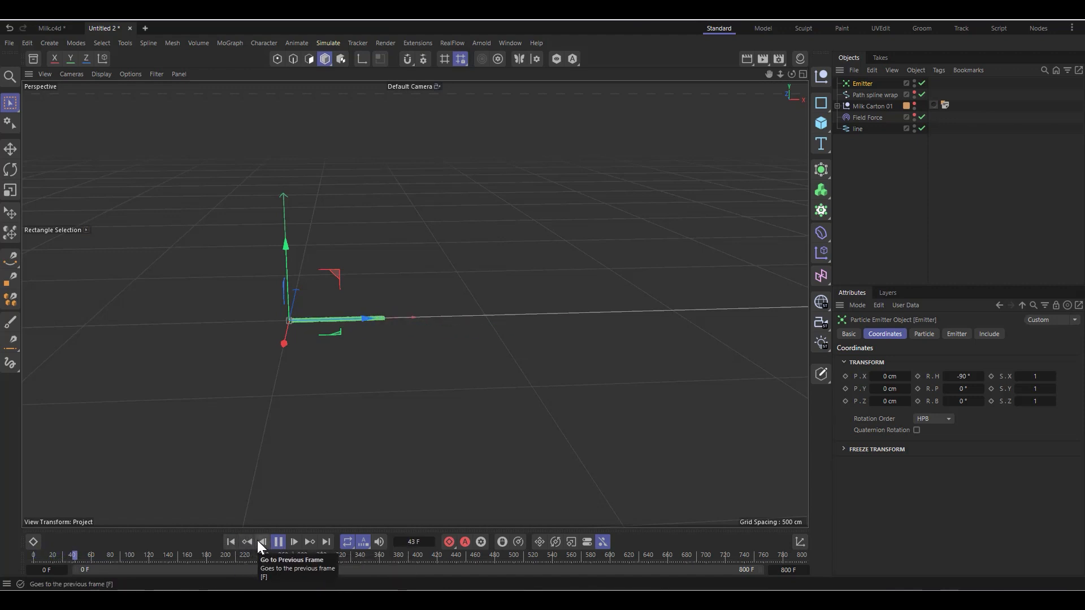
left_click(279, 542)
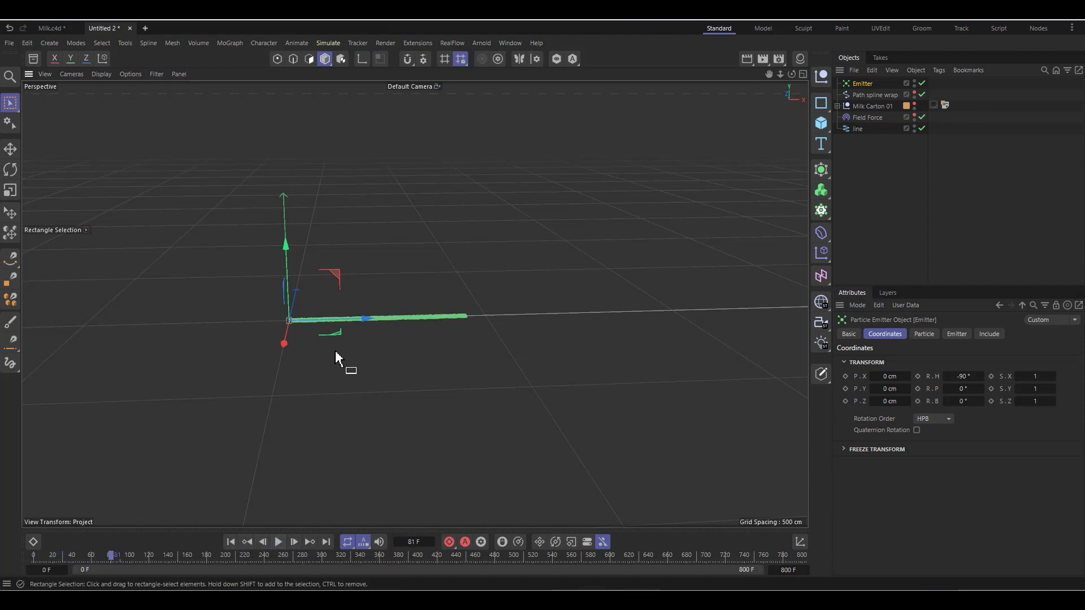
left_click_drag(334, 350, 405, 222, "alt")
scroll(406, 224, "up", 1)
scroll(99, 377, "down", 1)
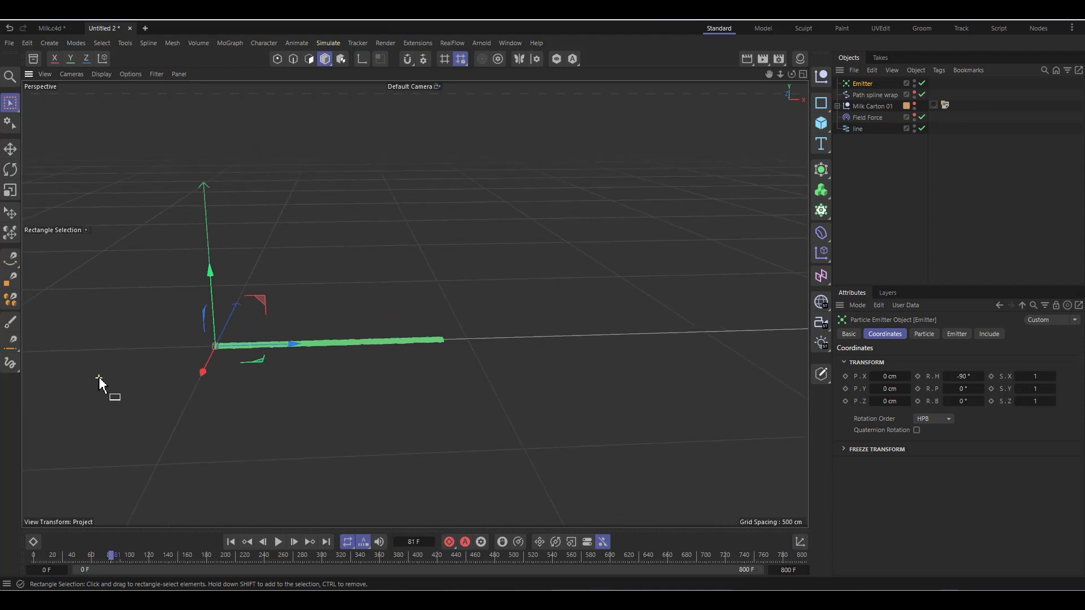
left_click(876, 118)
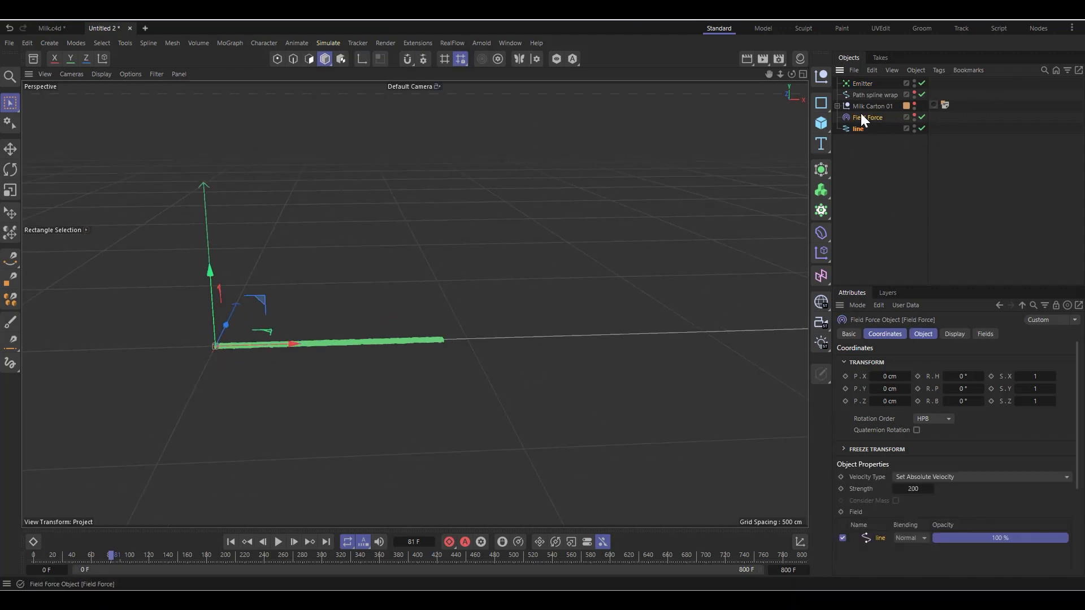
scroll(194, 339, "down", 2)
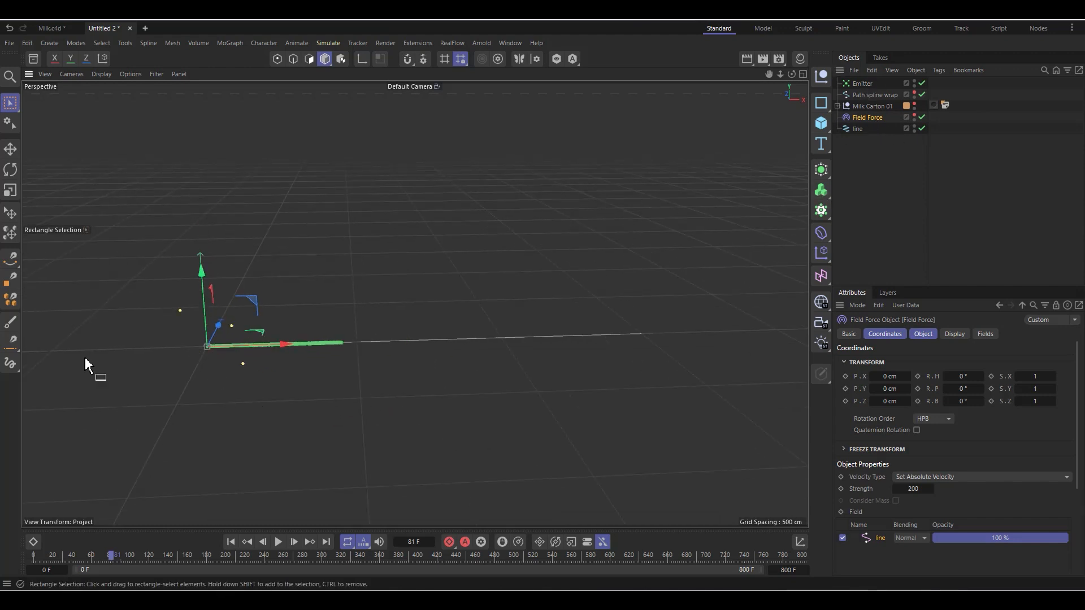
scroll(220, 315, "up", 1)
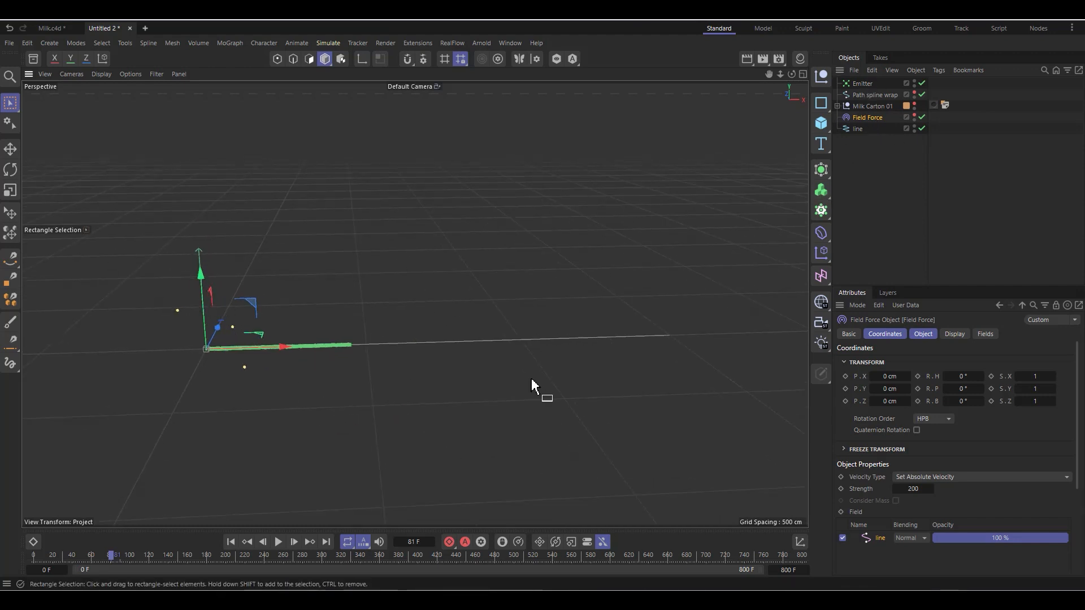
Step: Add a Turbulence force and set its strength to 66.1 cm and scale to 23.99 %
left_click(328, 43)
mouse_move(341, 63)
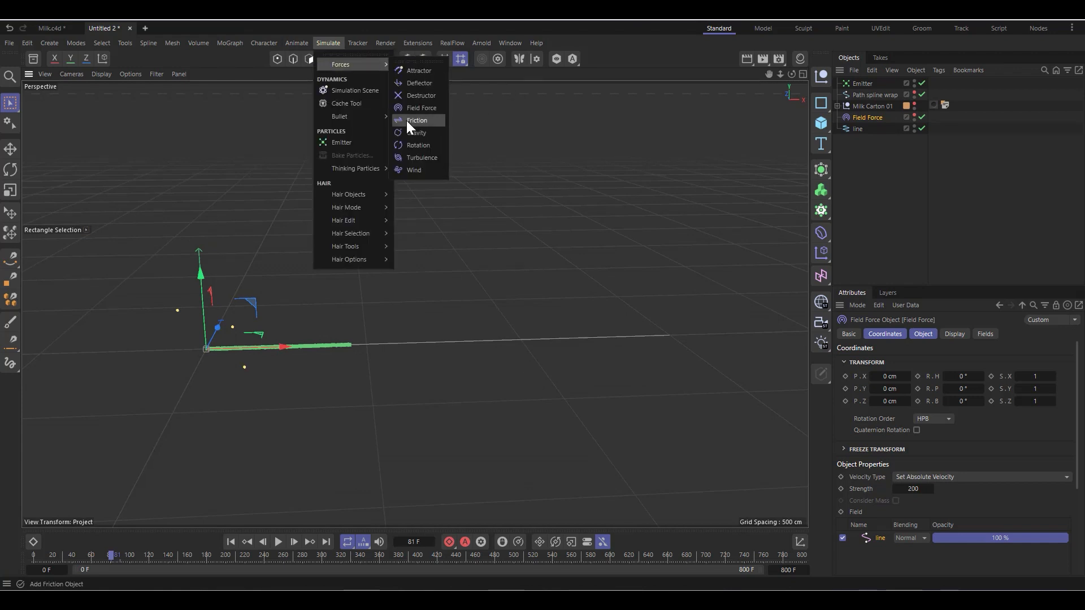
left_click(425, 158)
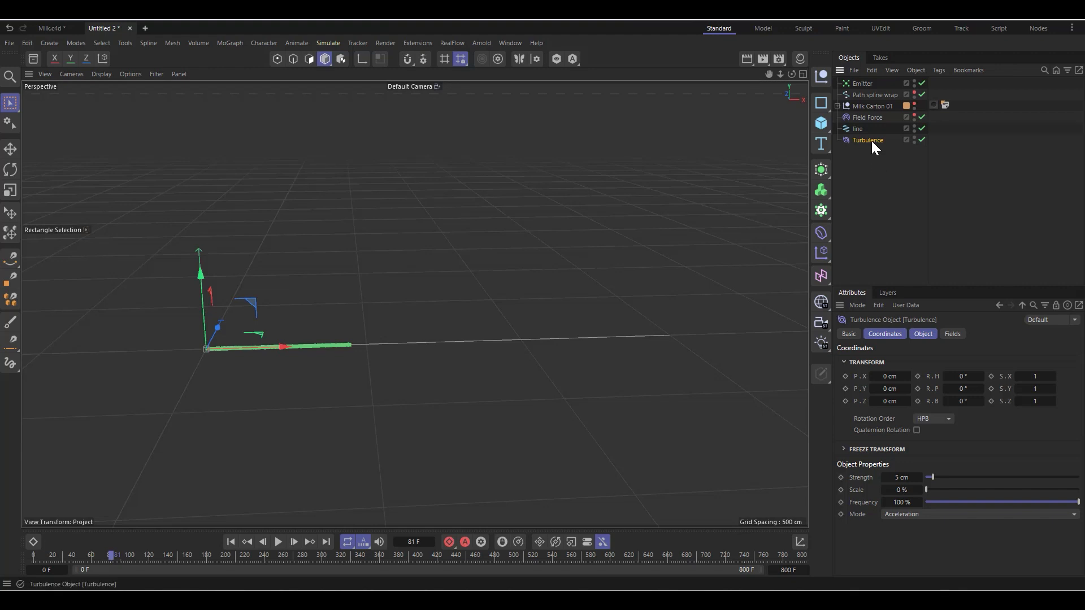
left_click(924, 333)
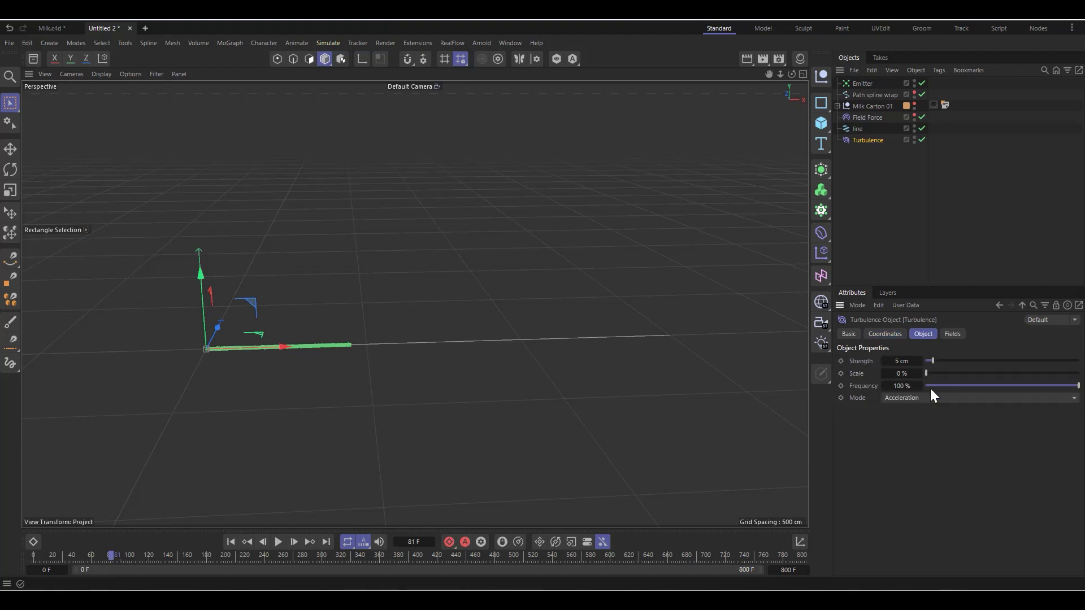
left_click_drag(958, 361, 1026, 365)
left_click_drag(951, 375, 959, 378)
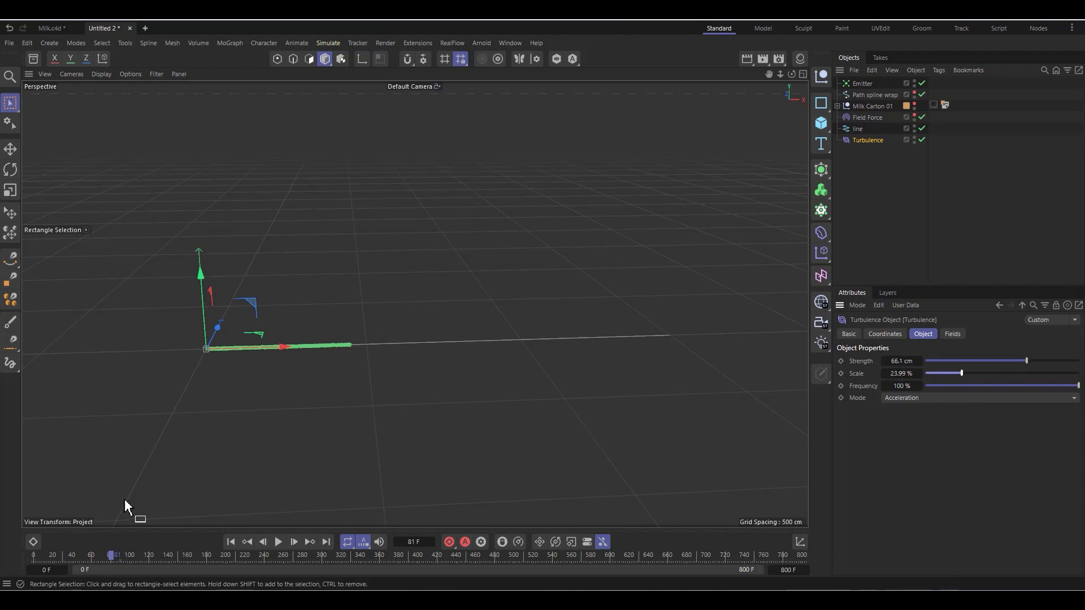
Step: Play the simulation from the first frame and examine how the turbulence distorts the particle stream
left_click(230, 541)
left_click(279, 542)
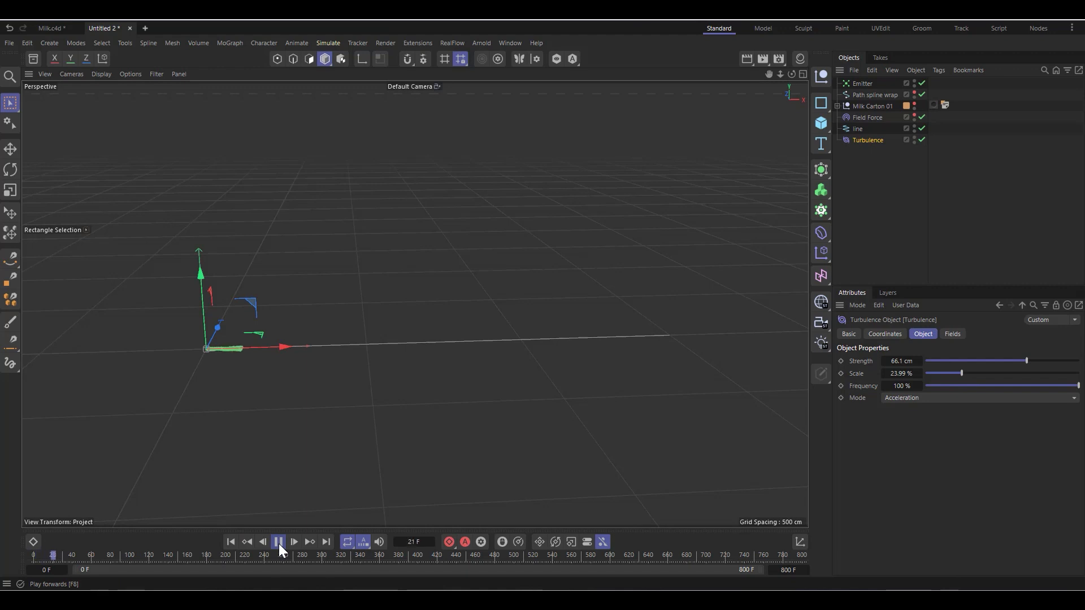
scroll(228, 361, "up", 2)
scroll(278, 335, "up", 3)
scroll(278, 334, "up", 2)
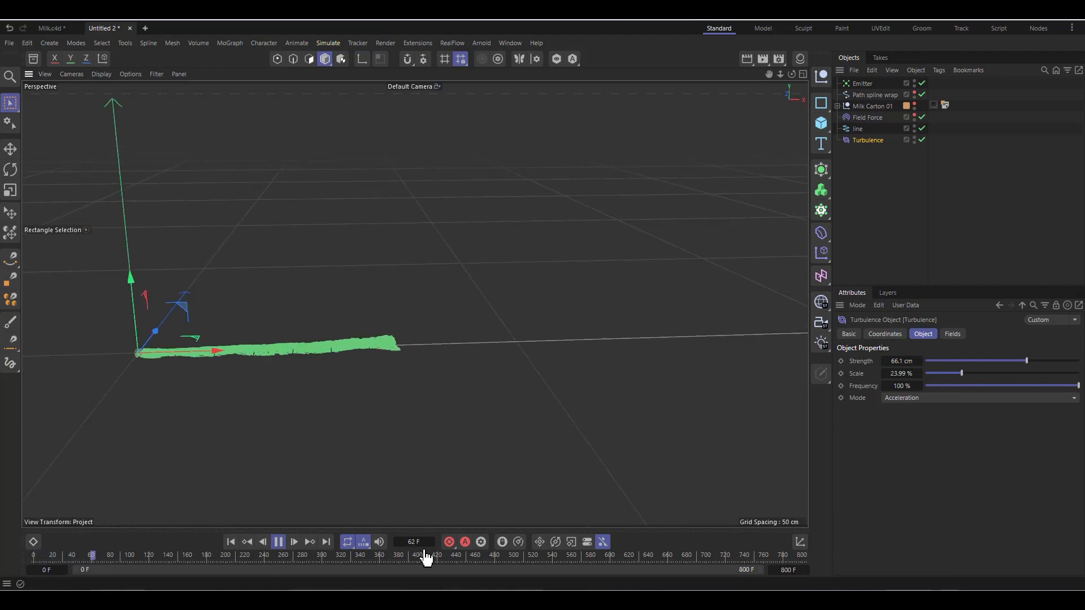
left_click(278, 542)
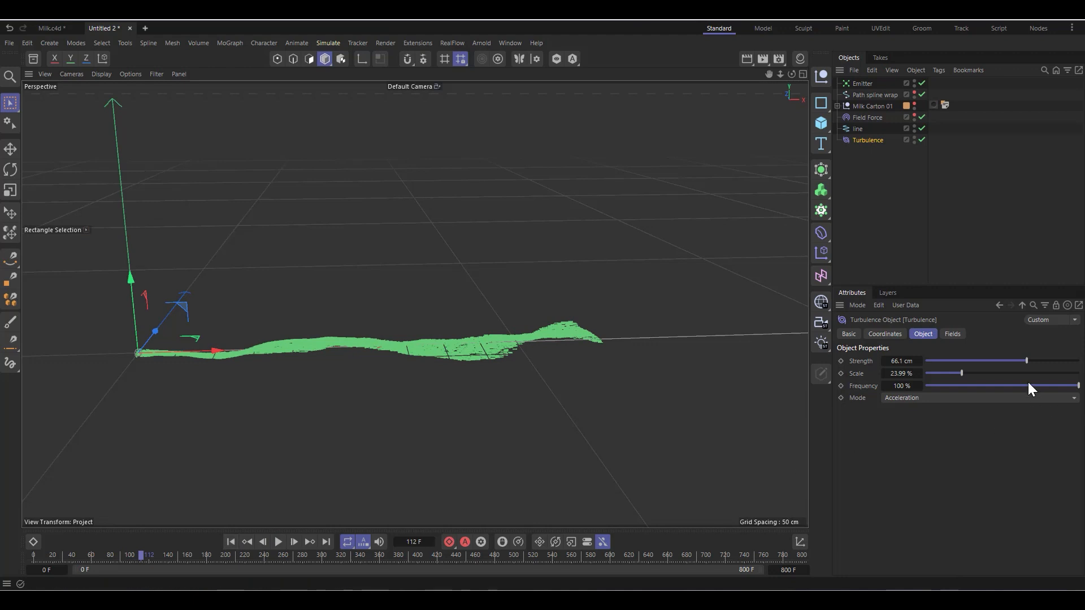
Step: Raise the Turbulence strength to 78.6 cm and scale to 26.19 %, and replay the simulation from the first frame
left_click_drag(963, 371, 964, 372)
left_click_drag(1031, 361, 1044, 362)
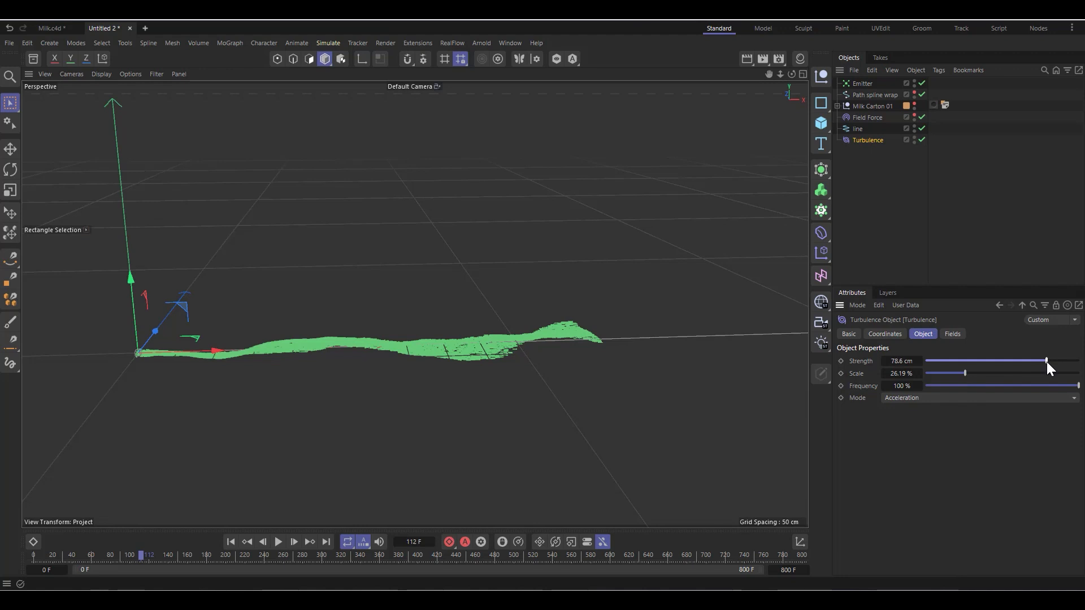
left_click(231, 541)
left_click(278, 542)
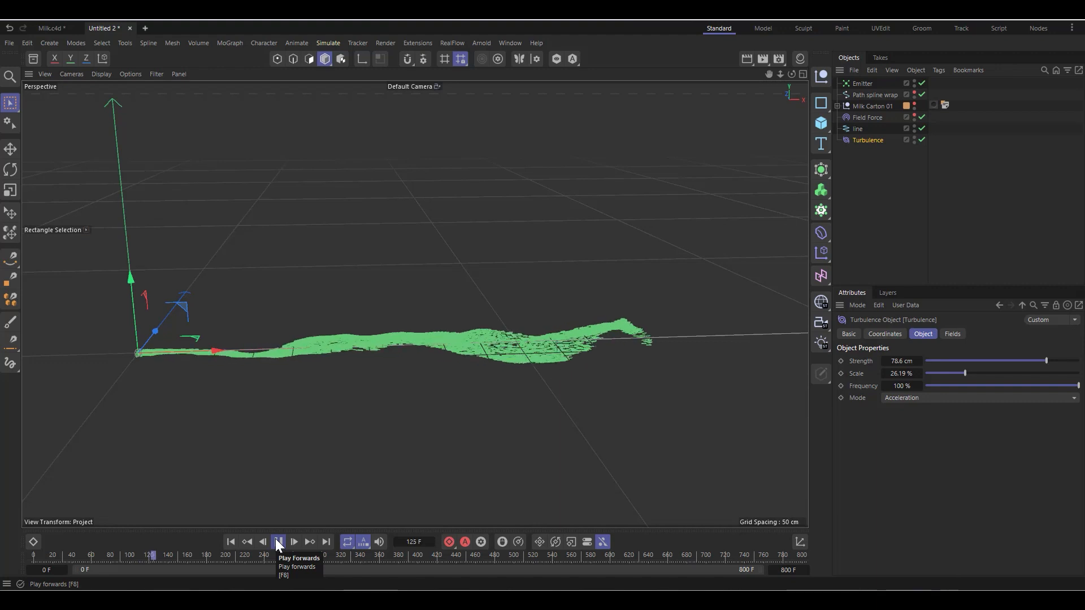
left_click(279, 542)
scroll(276, 424, "down", 2)
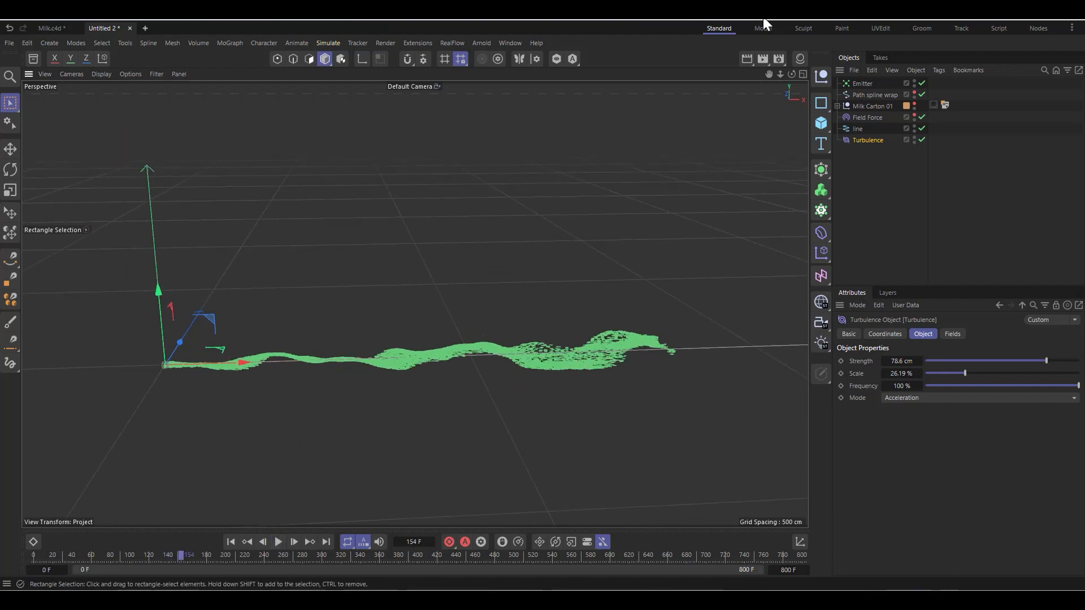
left_click_drag(792, 74, 417, 303)
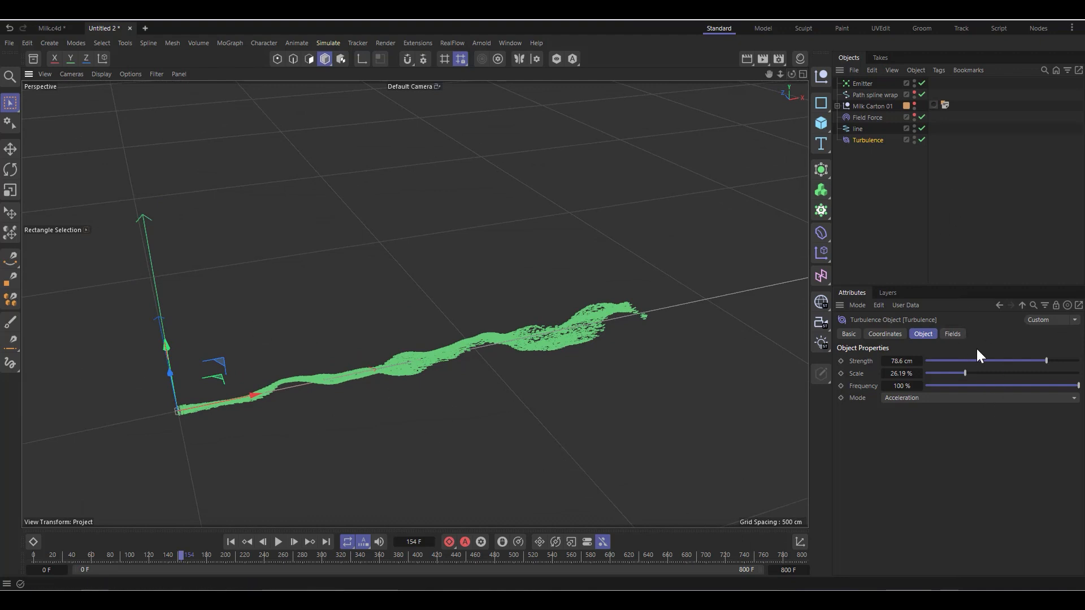
Step: Add the line spline as a field on the Turbulence, using the Radius distance mode with a 21 cm radius
left_click(953, 335)
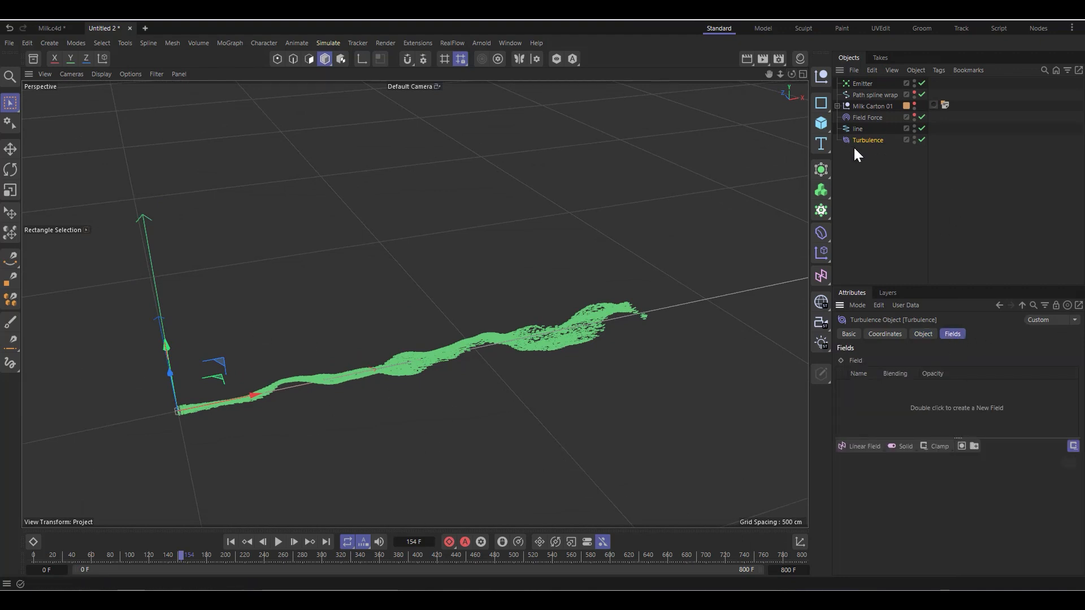
left_click_drag(920, 485, 893, 415)
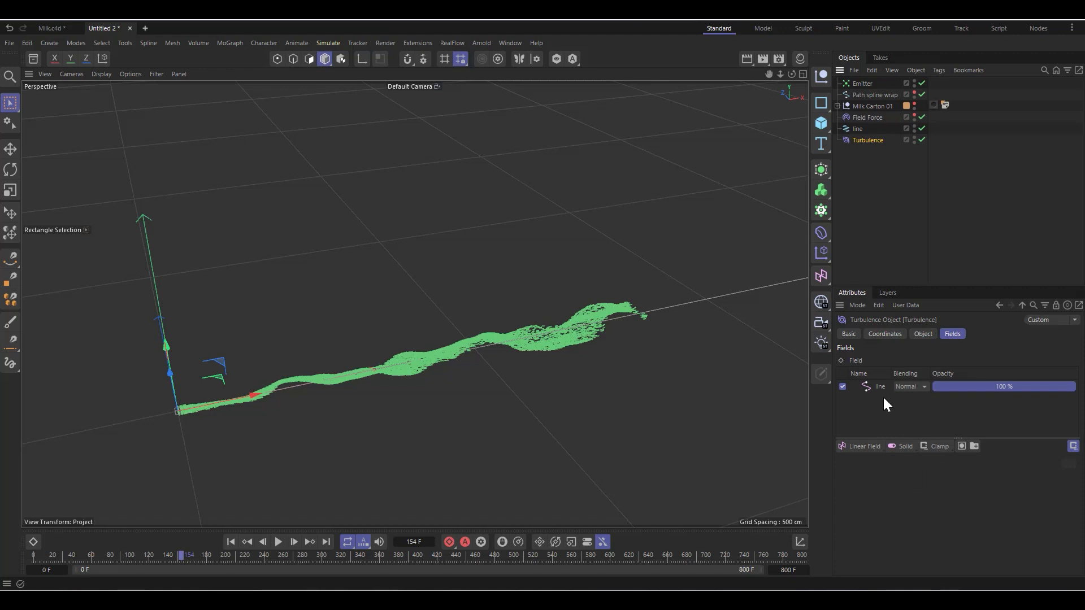
left_click(878, 385)
scroll(861, 526, "down", 3)
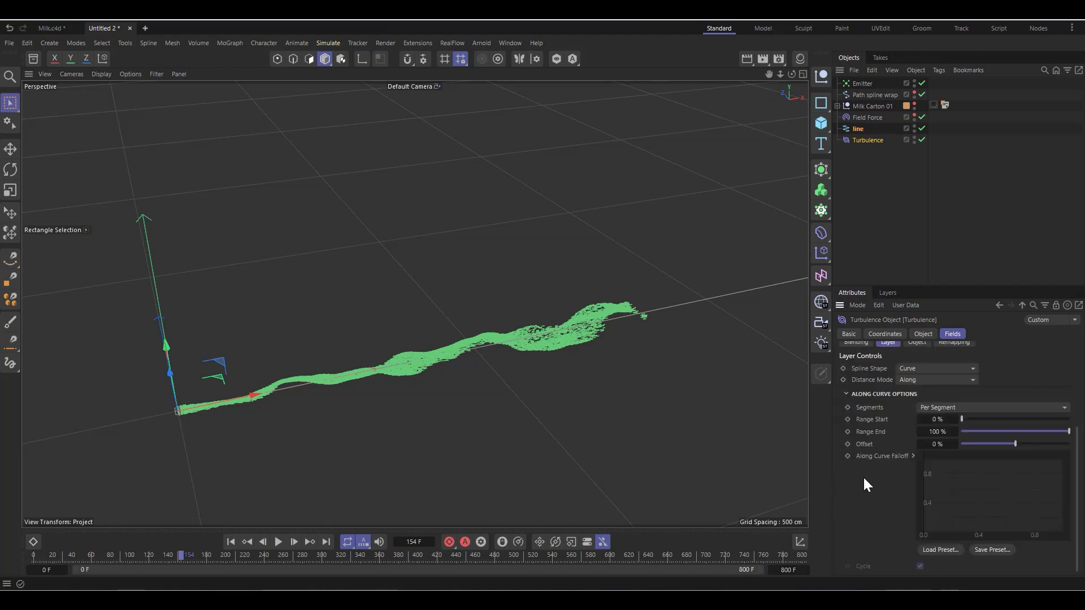
left_click(915, 448)
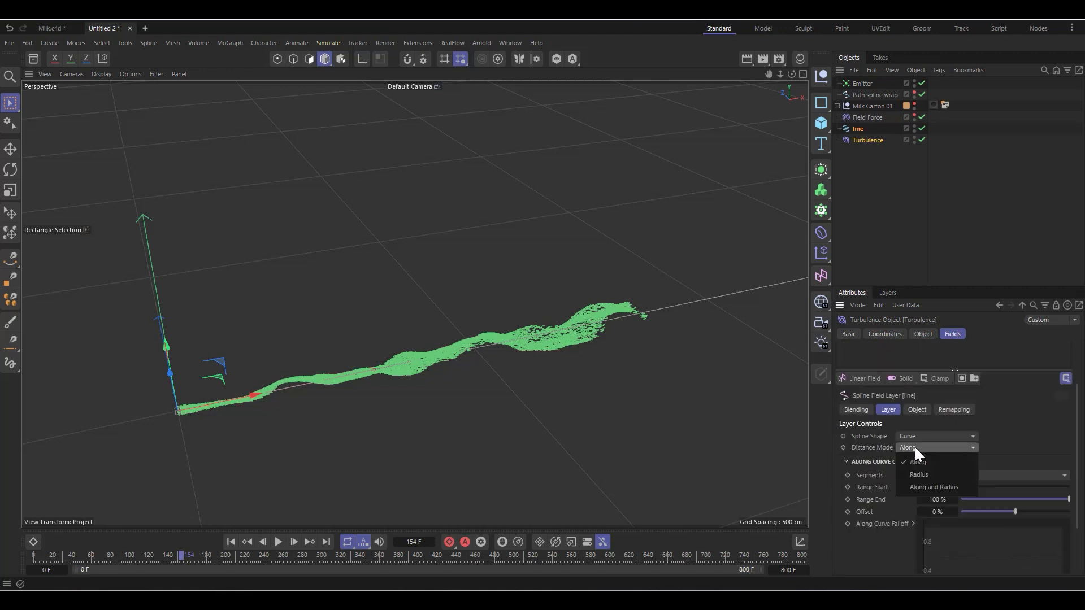
left_click(922, 474)
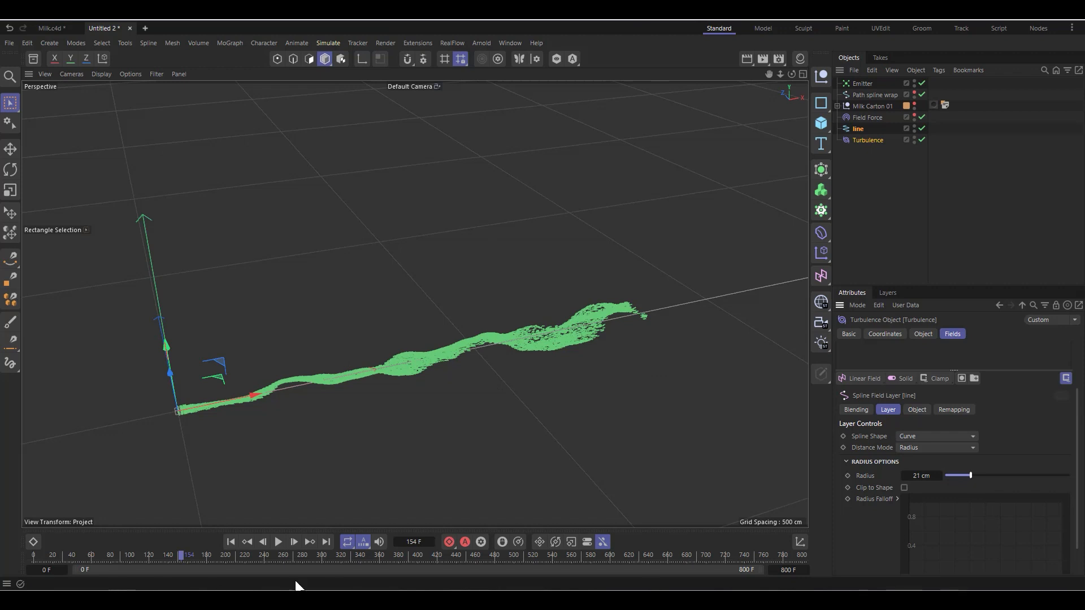
Step: Replay the simulation from the first frame and check how the radius field limits the turbulence along the line
left_click(230, 542)
left_click(278, 541)
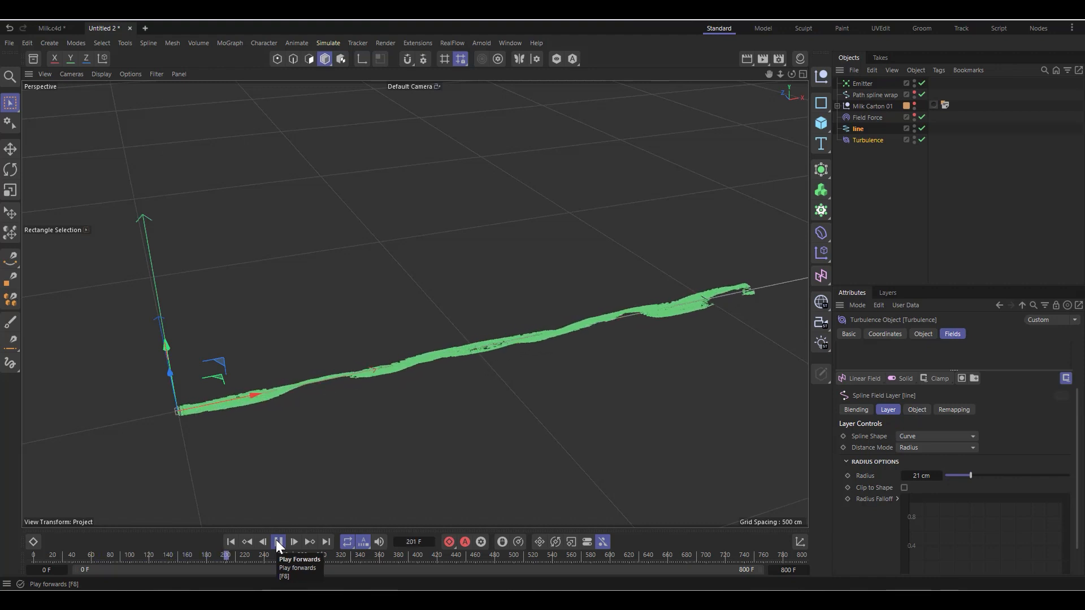
left_click(278, 542)
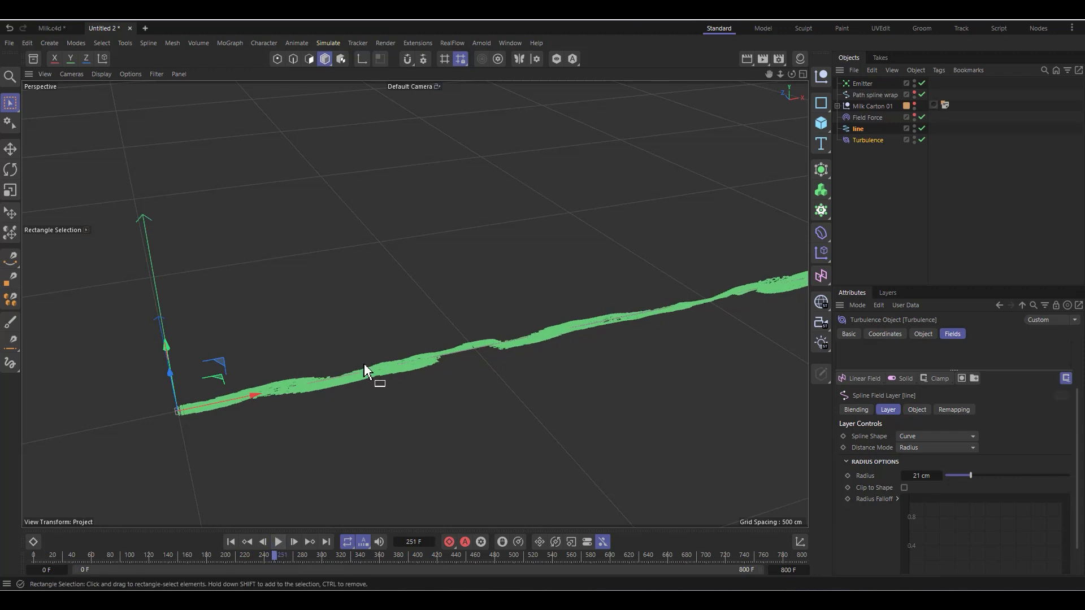
scroll(317, 343, "down", 4)
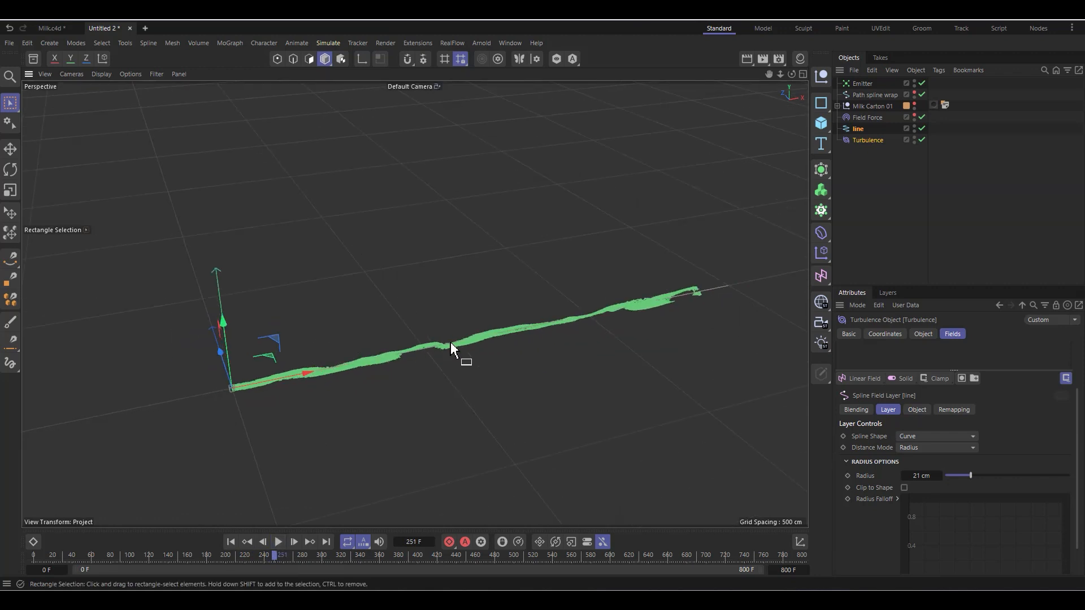
scroll(450, 346, "up", 2)
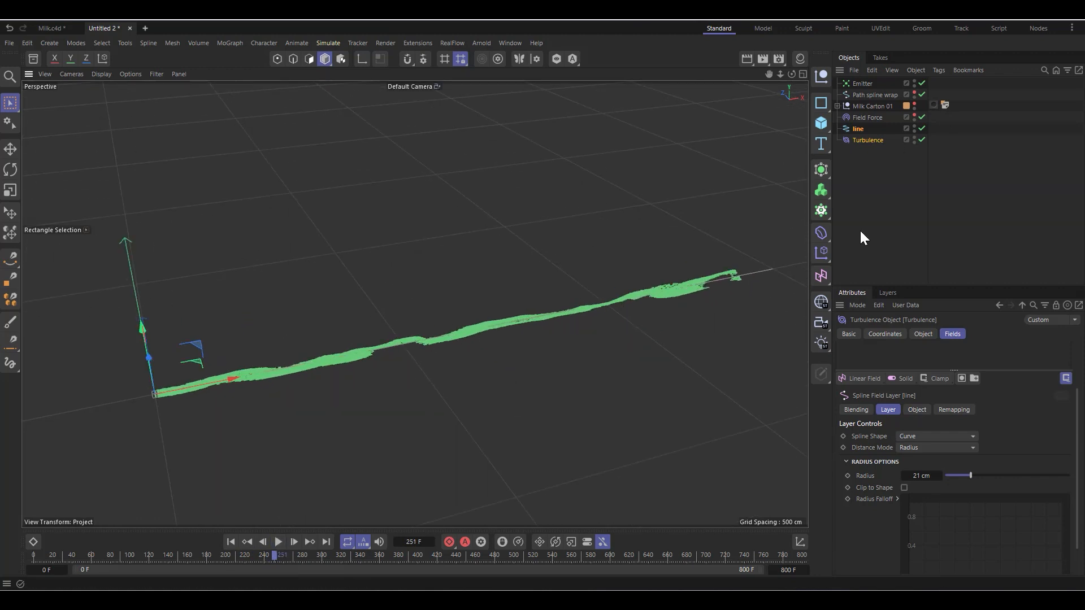
Step: Add a Matrix object in Object mode with the Emitter as its source, and play the simulation to check it
left_click(821, 211)
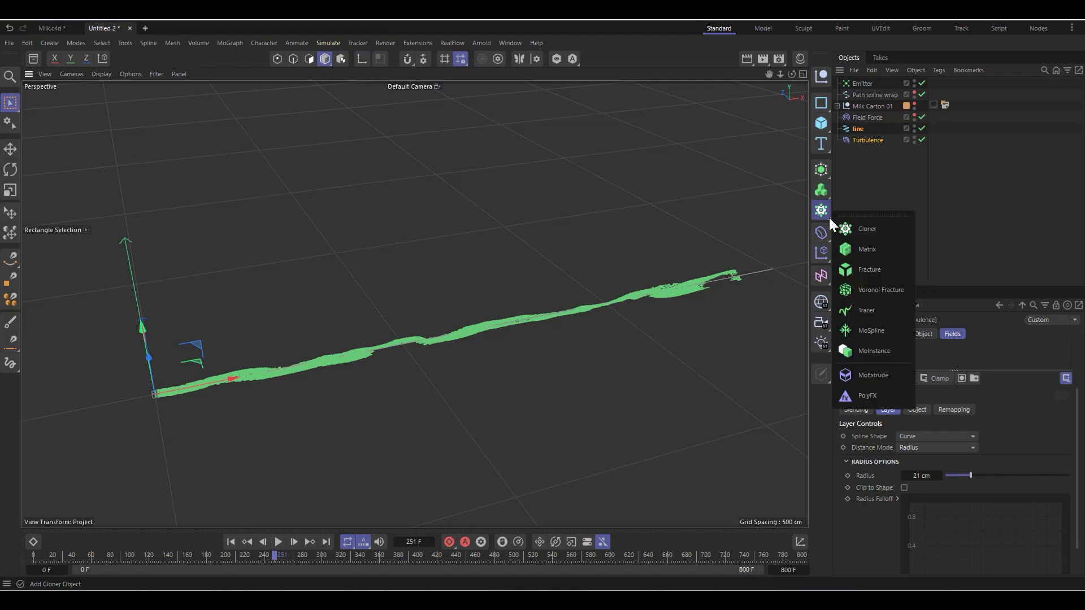
left_click(868, 249)
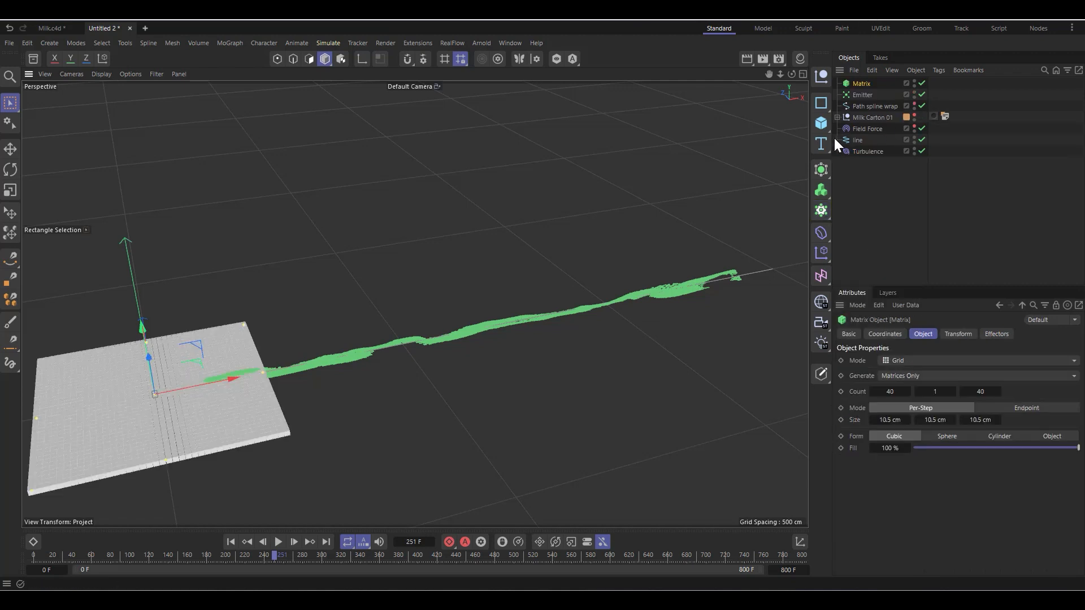
left_click(893, 361)
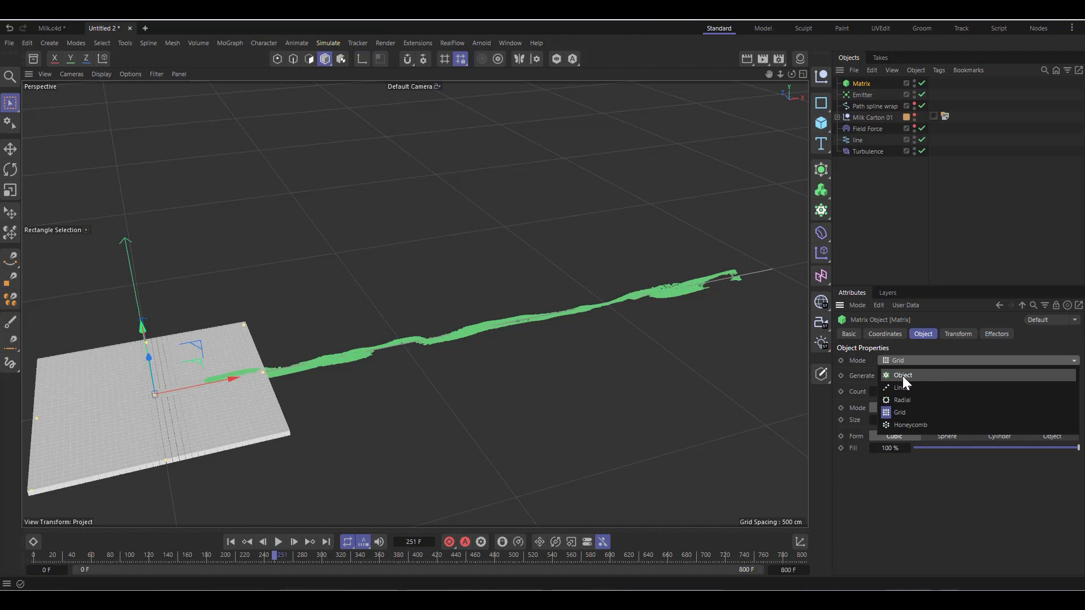
left_click(903, 376)
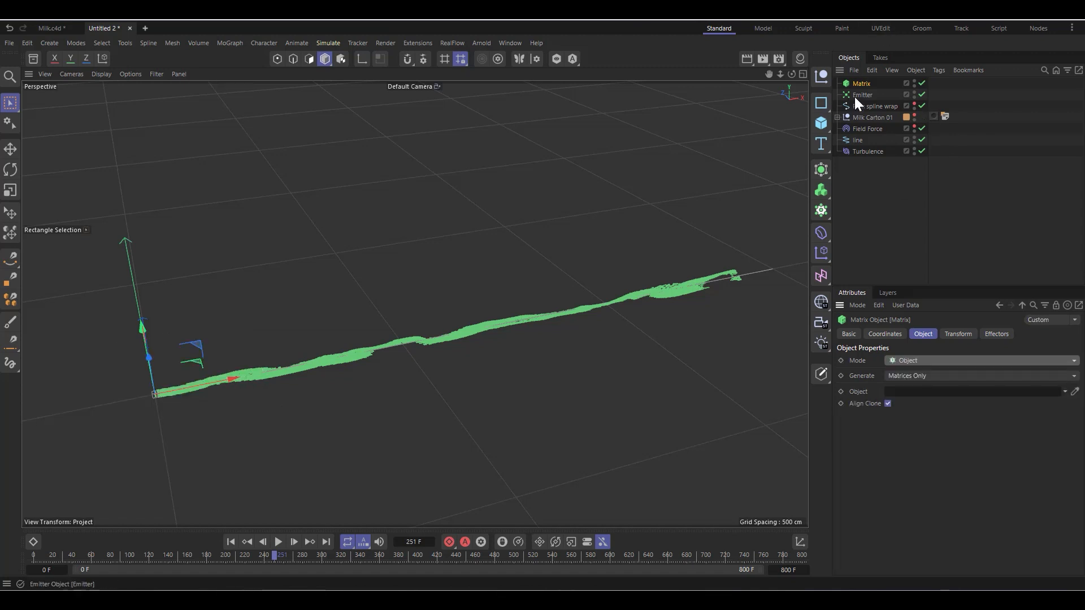
left_click_drag(855, 98, 1029, 335)
left_click_drag(931, 406, 927, 396)
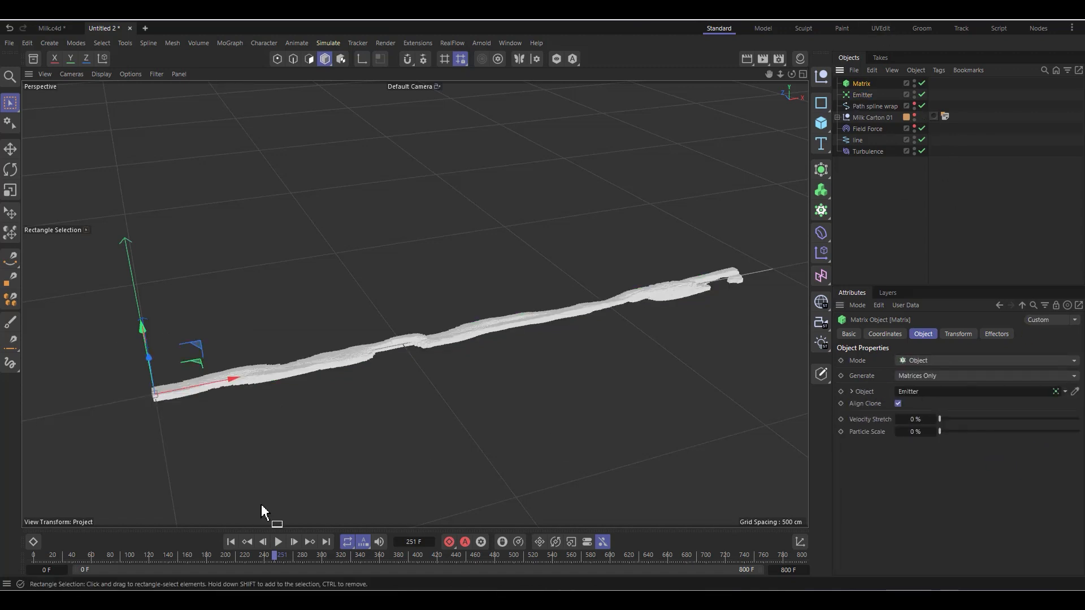
left_click(278, 542)
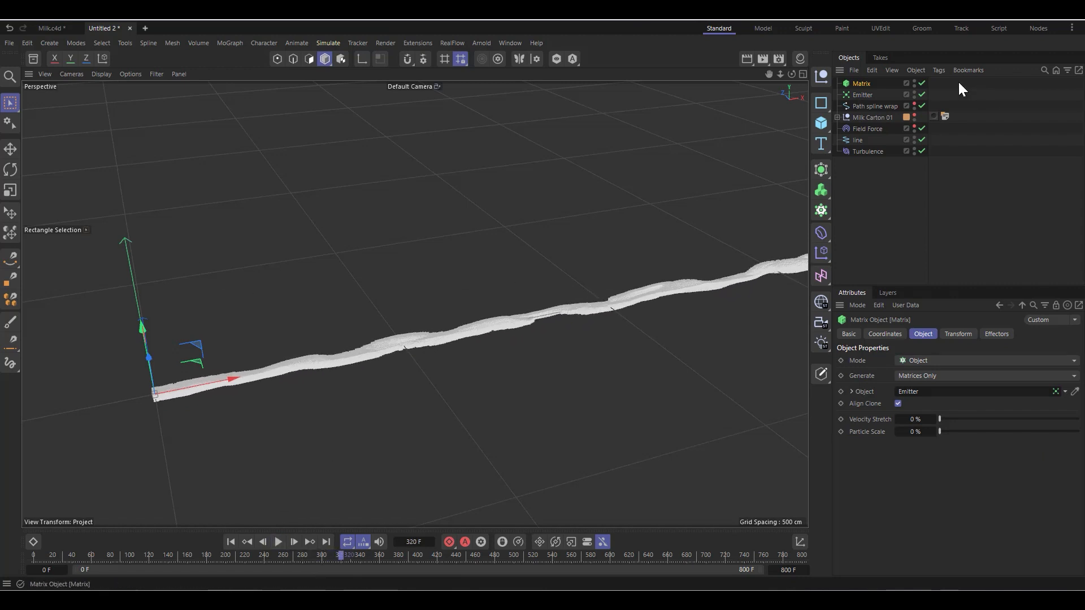
scroll(388, 388, "down", 2)
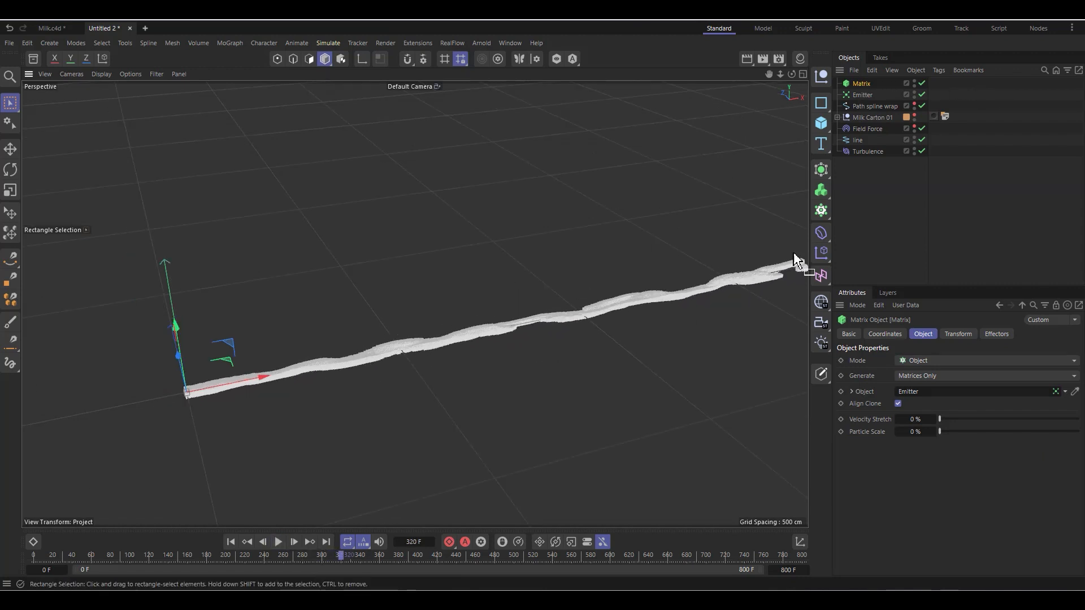
Step: Place the Matrix in a new Null together with a Spline Wrap deformer that uses Path spline wrap as its spline
left_click(823, 73)
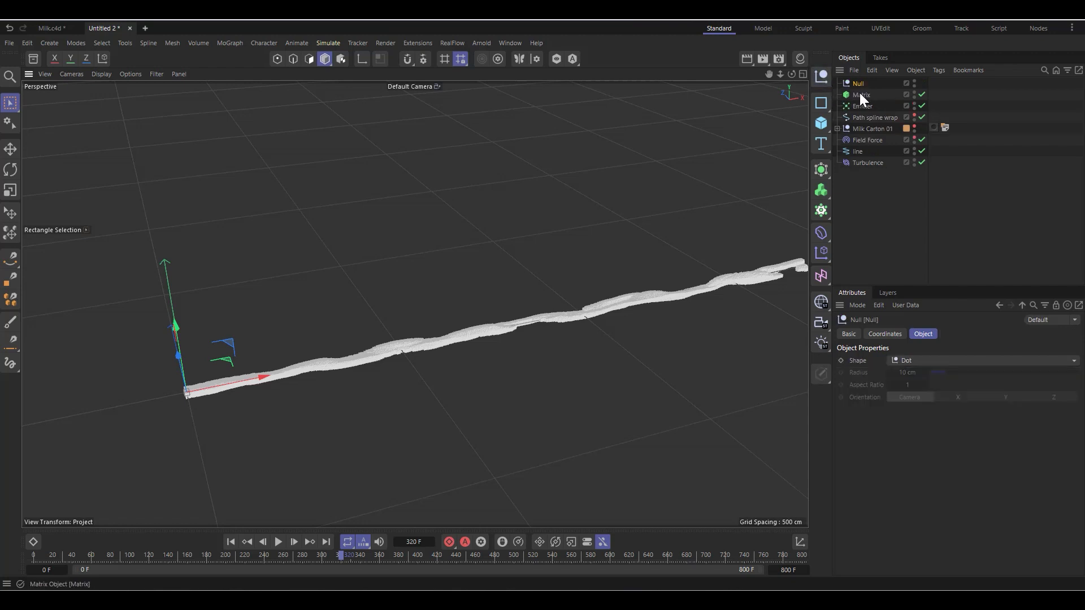
left_click_drag(859, 94, 859, 83)
left_click(821, 233)
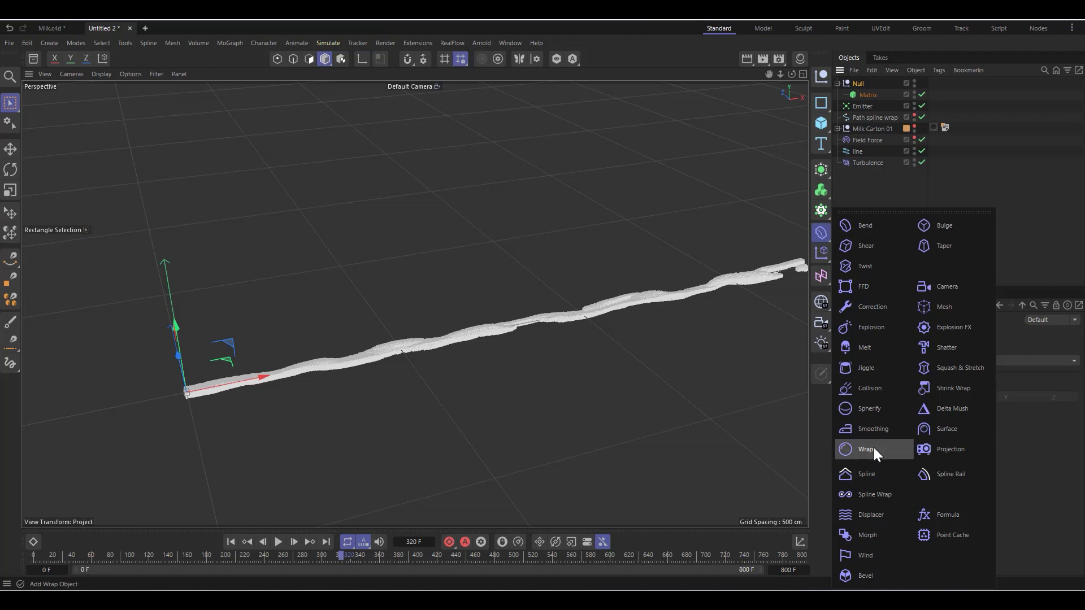
left_click(870, 496)
left_click_drag(866, 84, 866, 97)
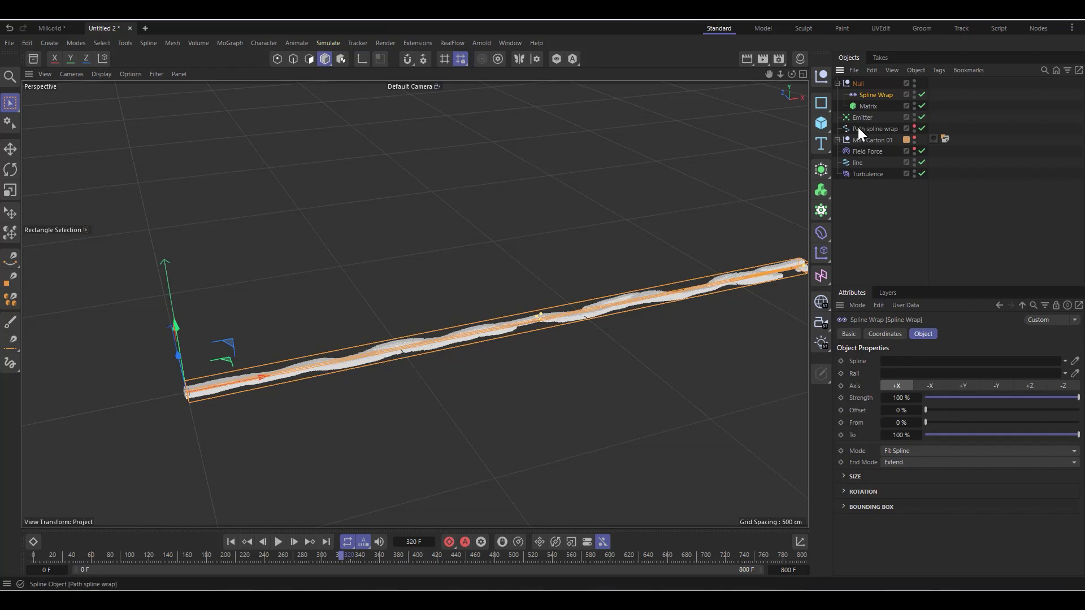
left_click_drag(858, 128, 921, 365)
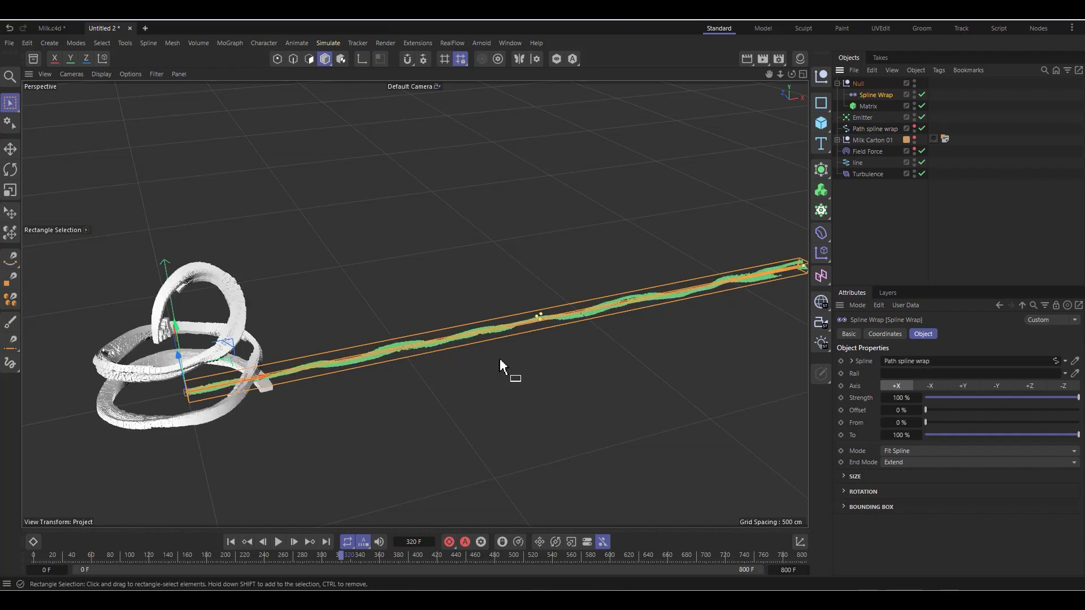
Step: Examine the wrapped matrix around the path and replay the simulation from the first frame
scroll(123, 371, "up", 7)
scroll(633, 305, "down", 4)
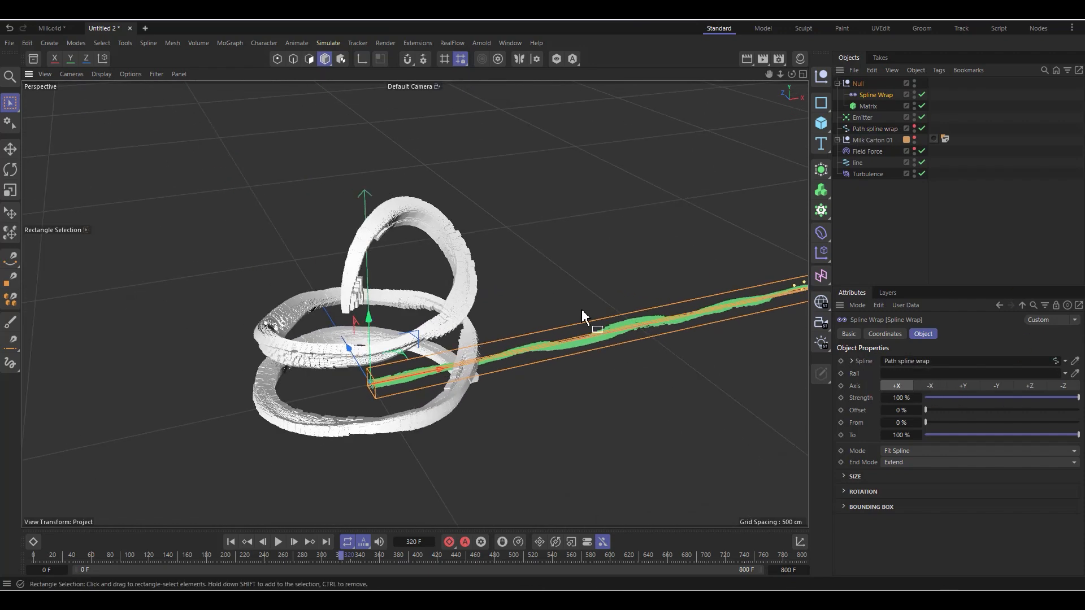
scroll(361, 460, "up", 2)
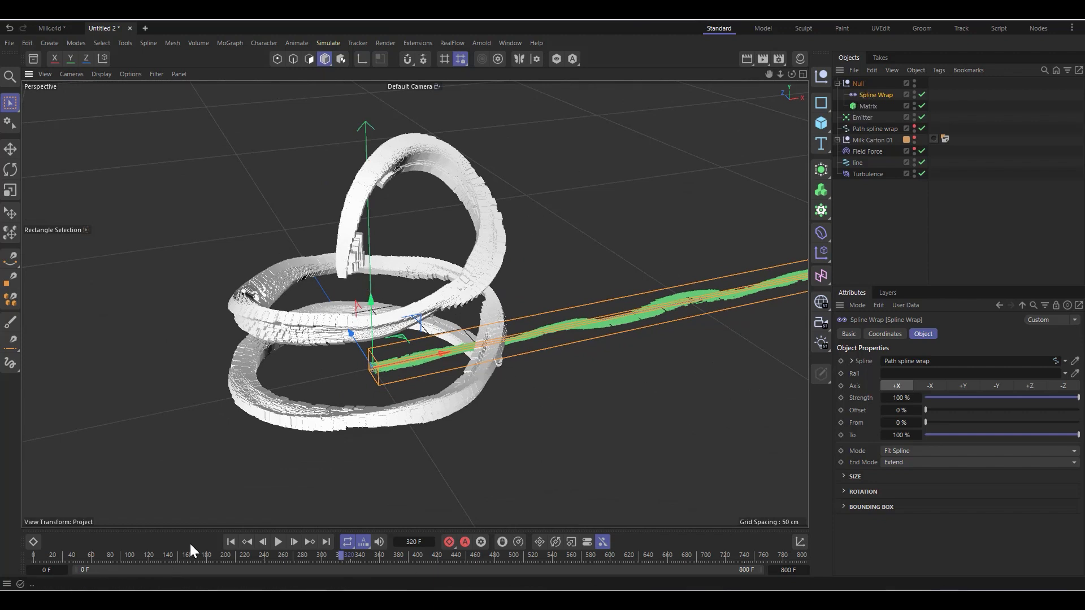
left_click(230, 542)
left_click(280, 541)
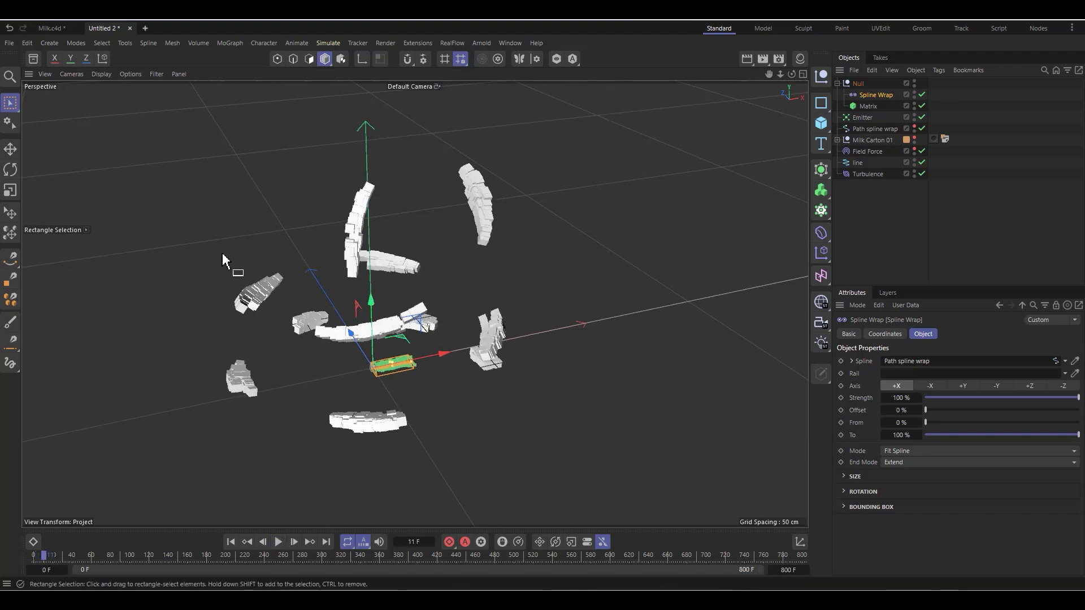
Step: Show Path spline wrap in the viewport and set the Spline Wrap mode to Keep Length
left_click(915, 126)
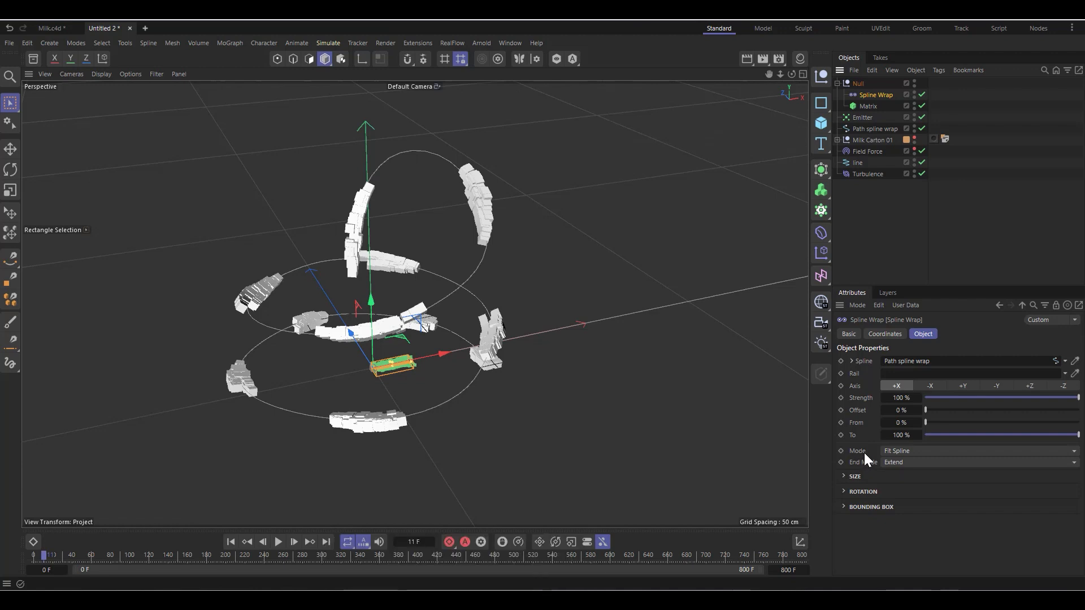
left_click(900, 452)
left_click(910, 479)
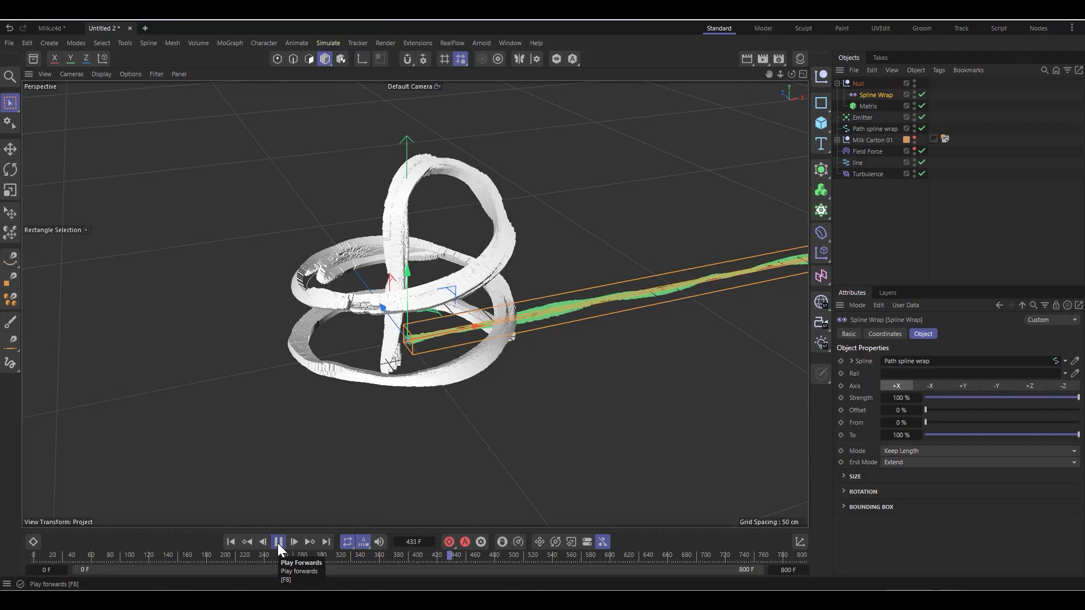
Step: Play the simulation, orbit around the wrapped stream, and replay from the first frame to examine its flow along the path
left_click(278, 543)
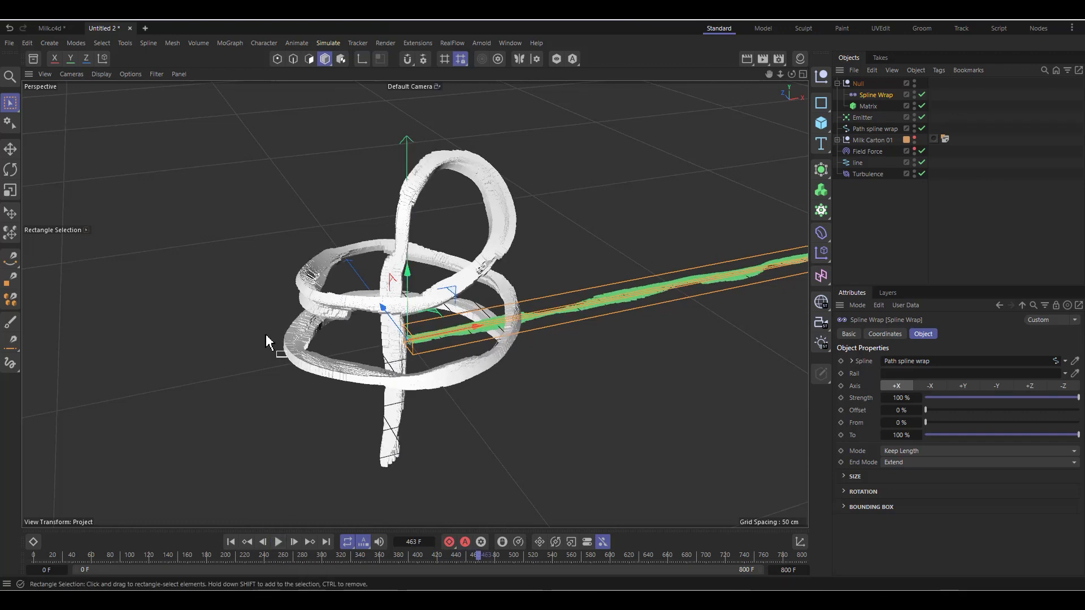
scroll(299, 345, "down", 2)
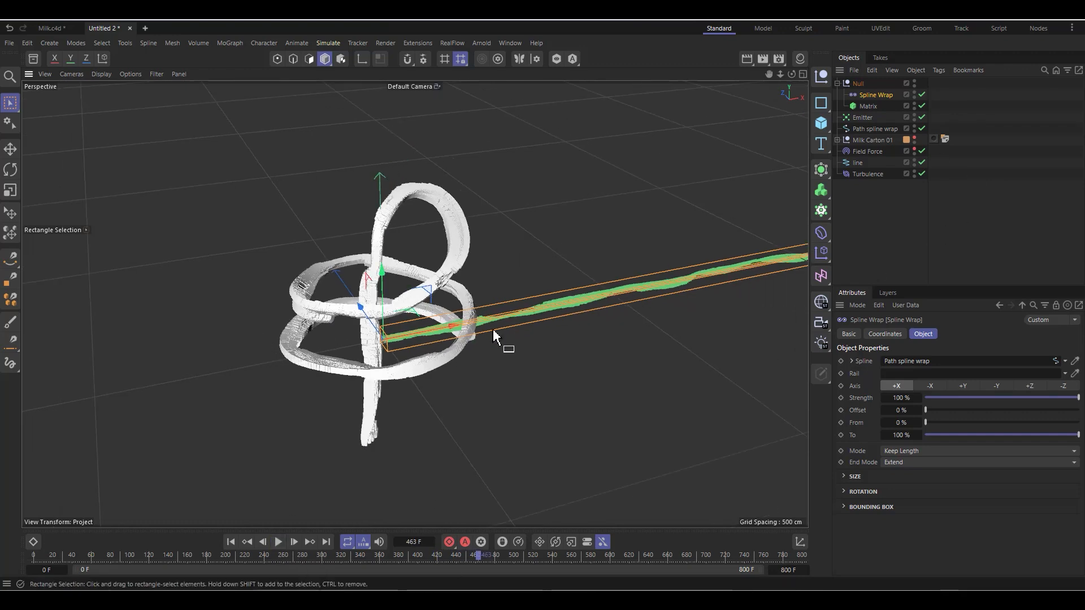
scroll(267, 341, "down", 2)
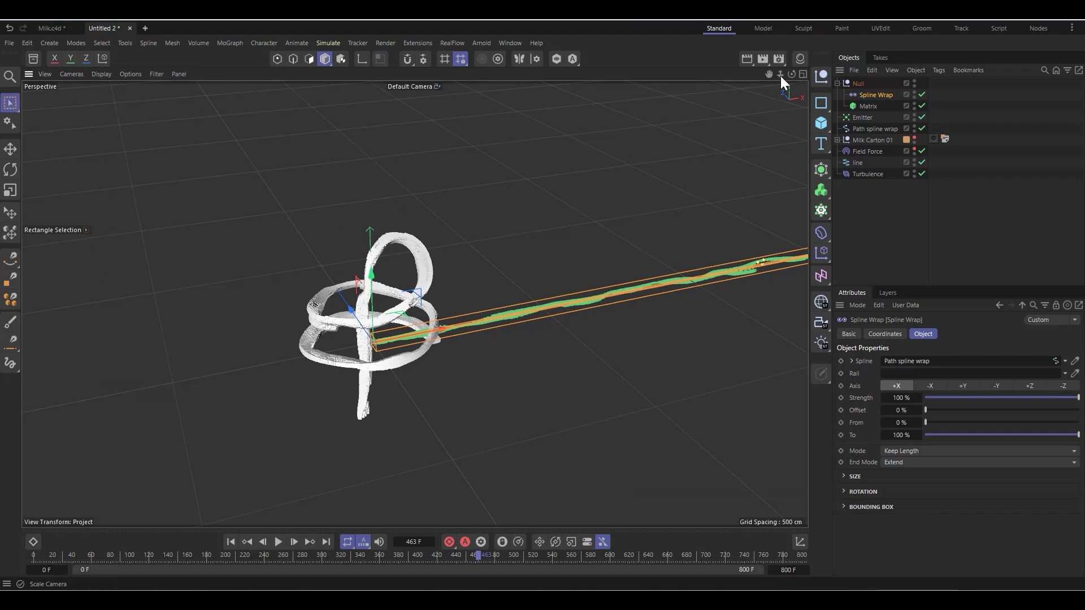
left_click_drag(792, 74, 752, 66)
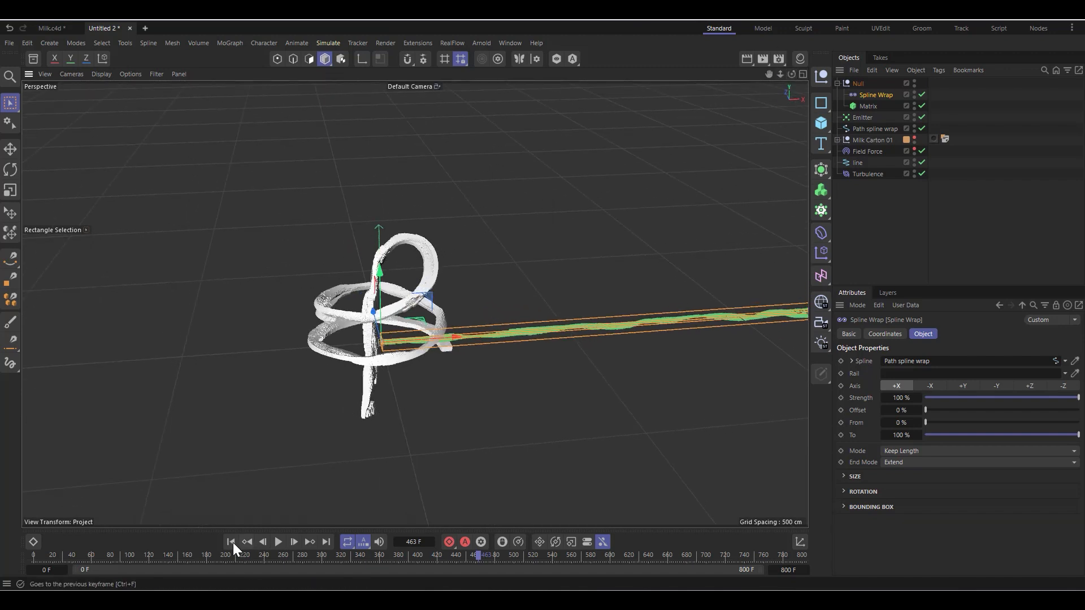
left_click(233, 543)
left_click(276, 544)
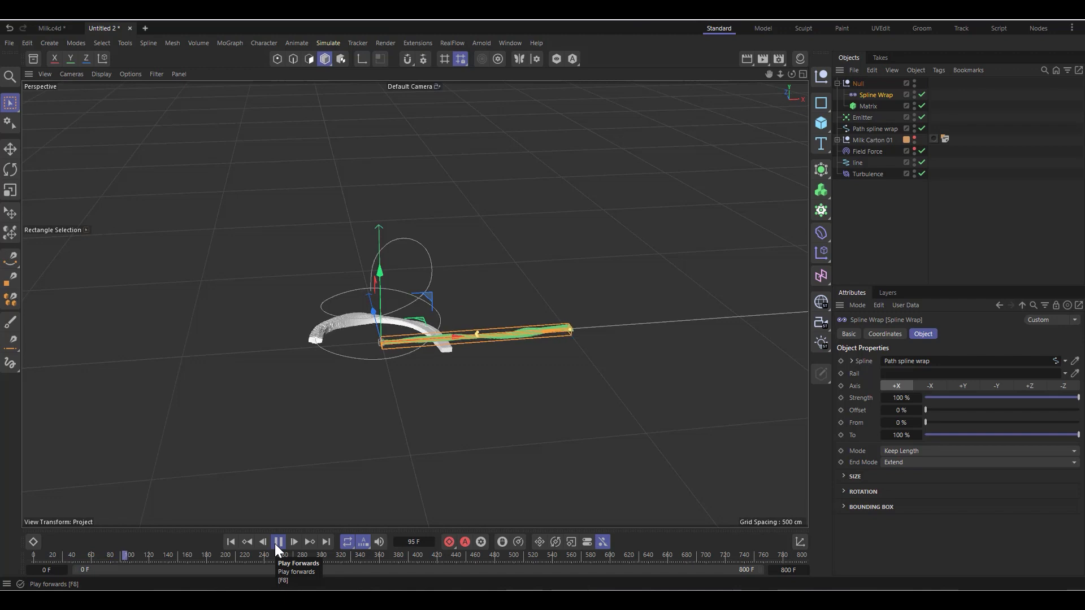
scroll(263, 420, "down", 1)
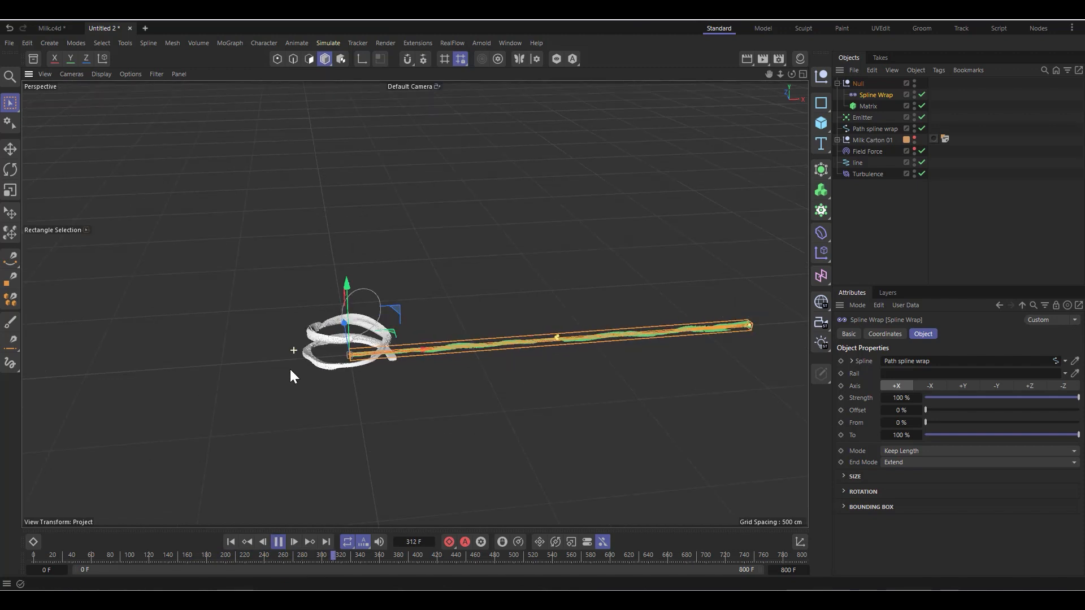
left_click(279, 543)
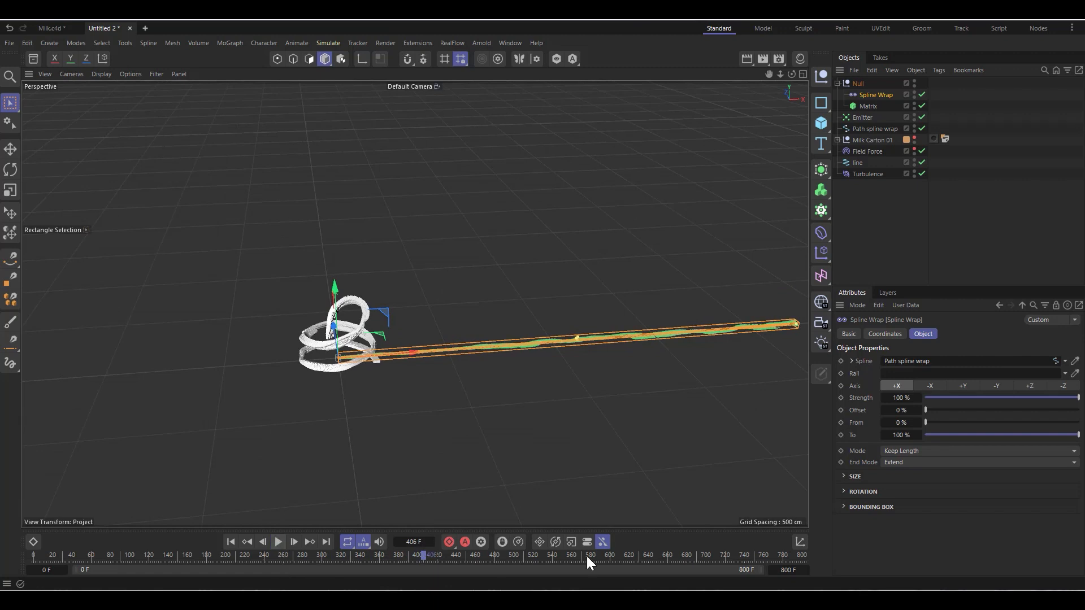
Step: Set the Emitter's particle lifetime to 400 F with 10 % variation, and replay the simulation from the first frame
left_click(865, 117)
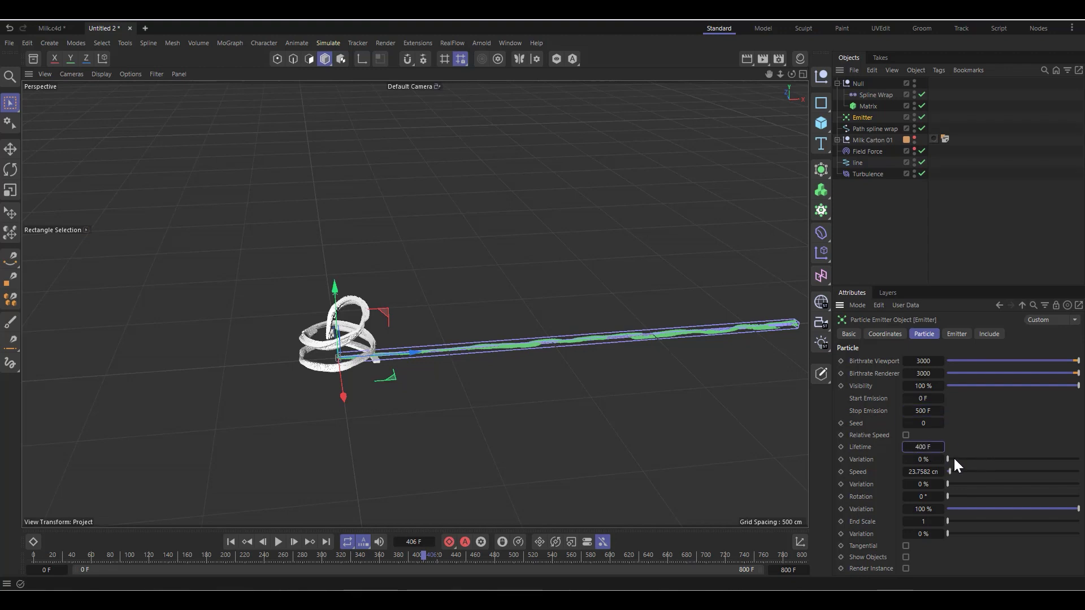
left_click_drag(954, 457, 961, 459)
left_click(230, 542)
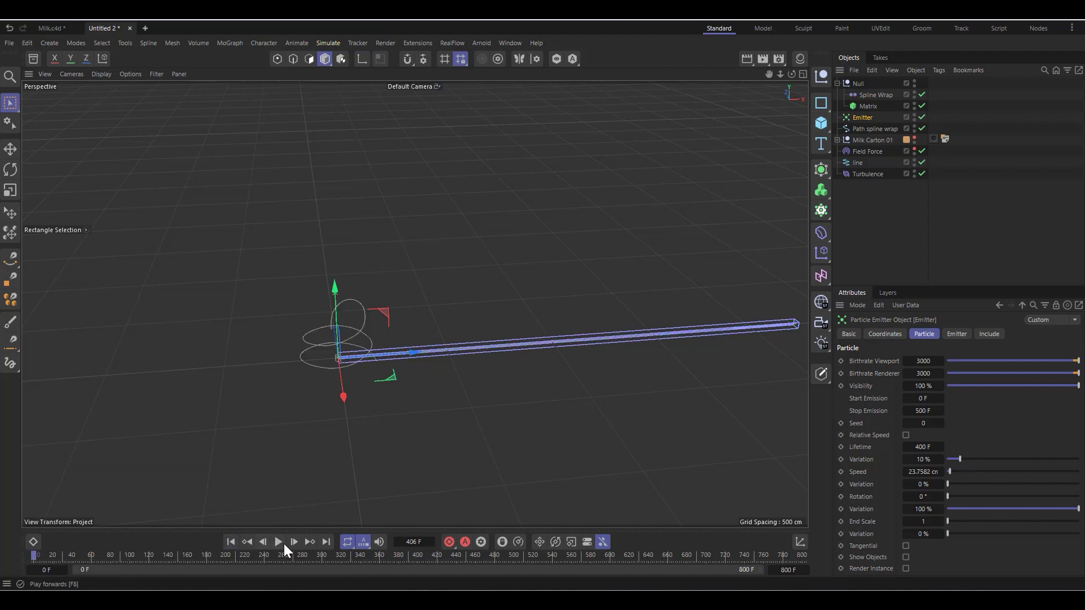
left_click(279, 543)
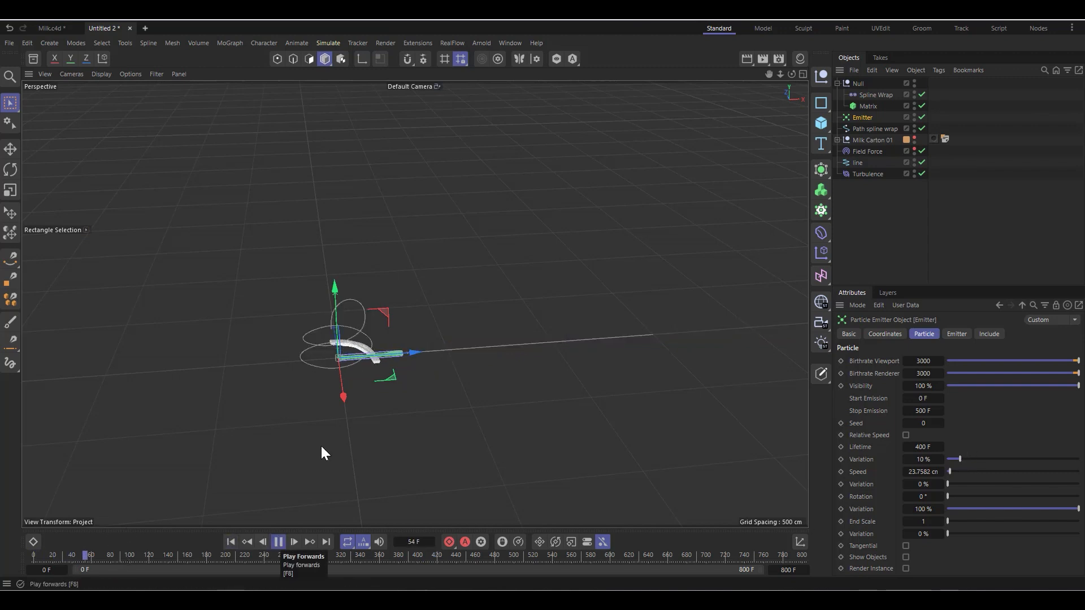
scroll(342, 317, "up", 5)
scroll(337, 368, "up", 2)
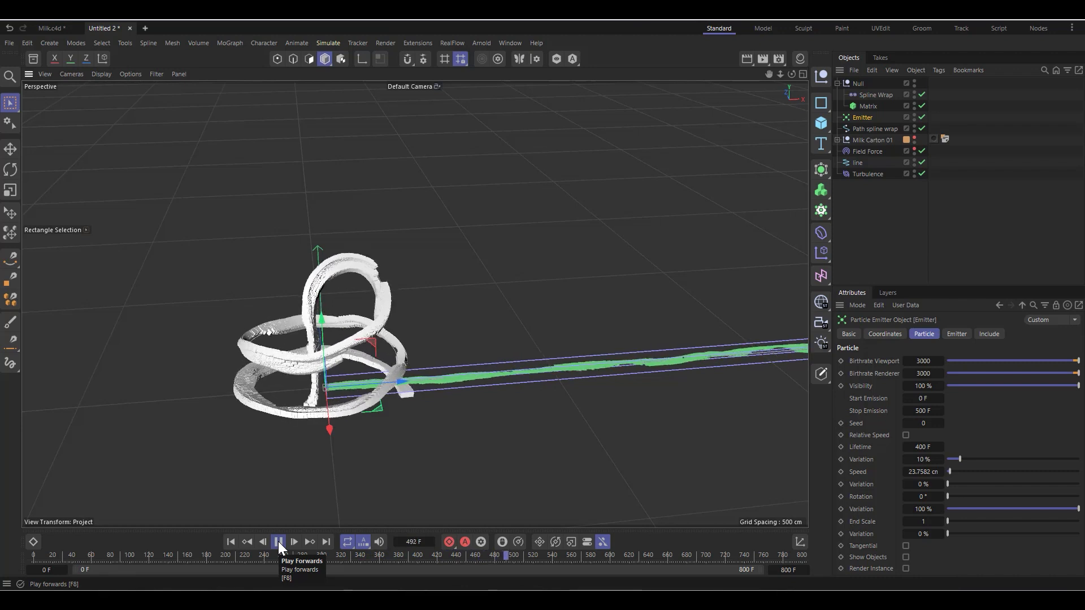
Step: Stop the simulation and show Milk Carton 01 in the viewport alongside the wrapped matrix stream
left_click(279, 542)
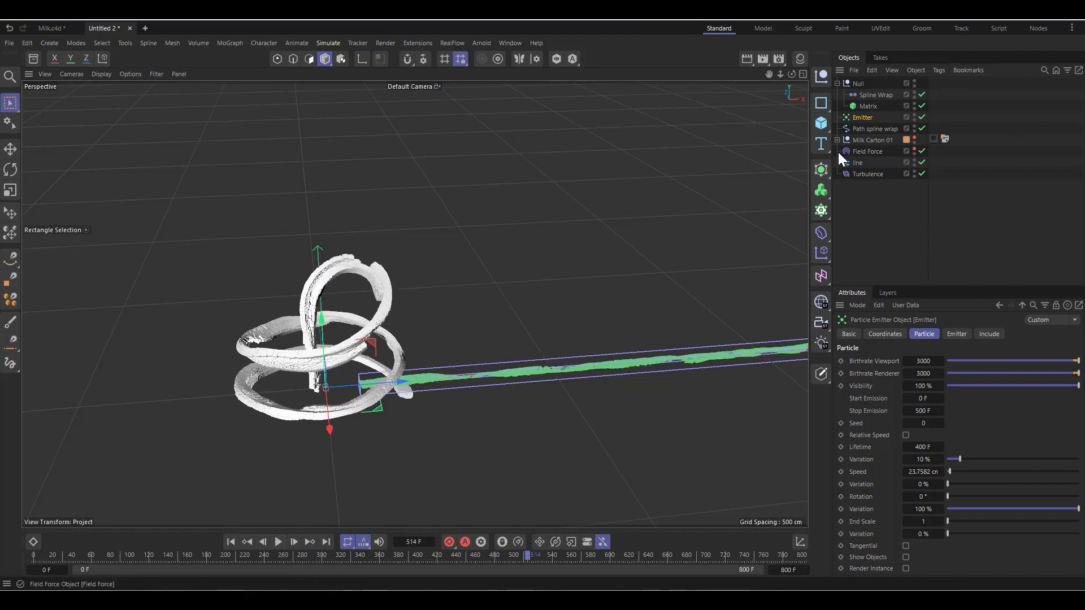
left_click(864, 107)
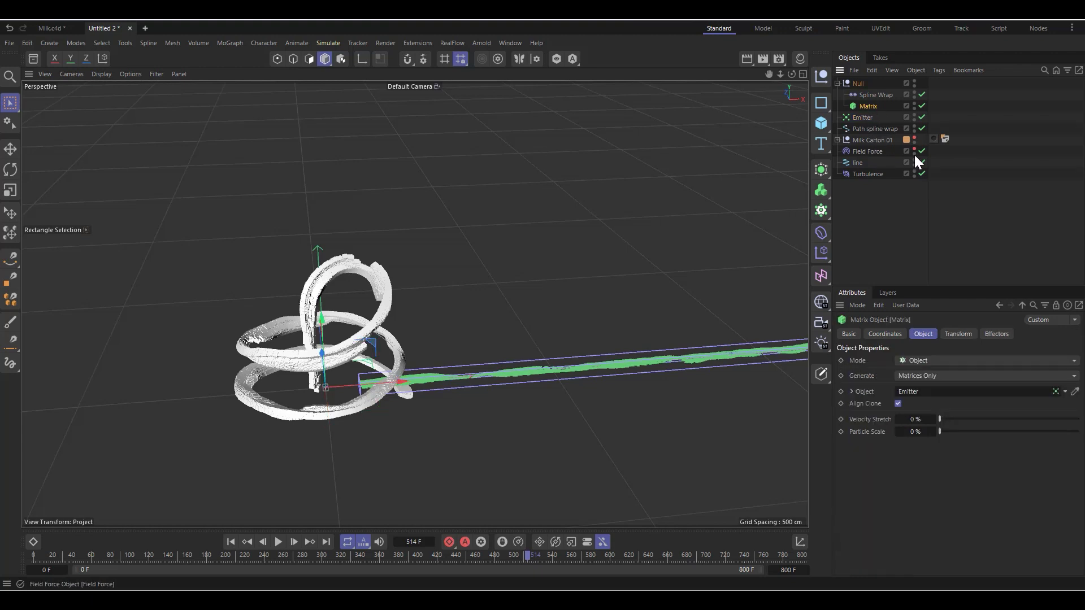
left_click(915, 137)
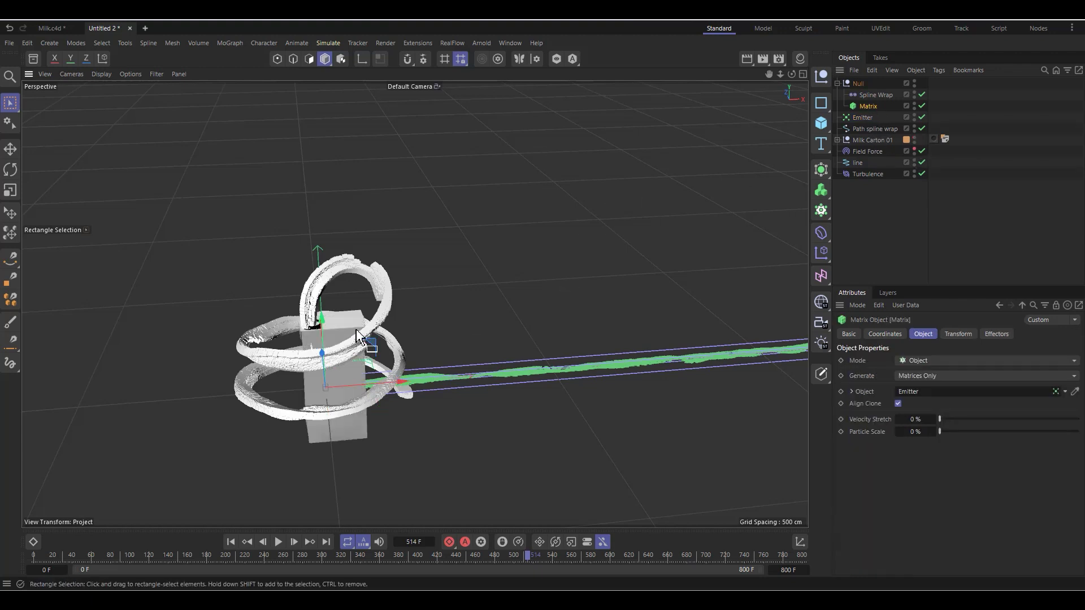
scroll(284, 367, "up", 5)
scroll(302, 253, "down", 1)
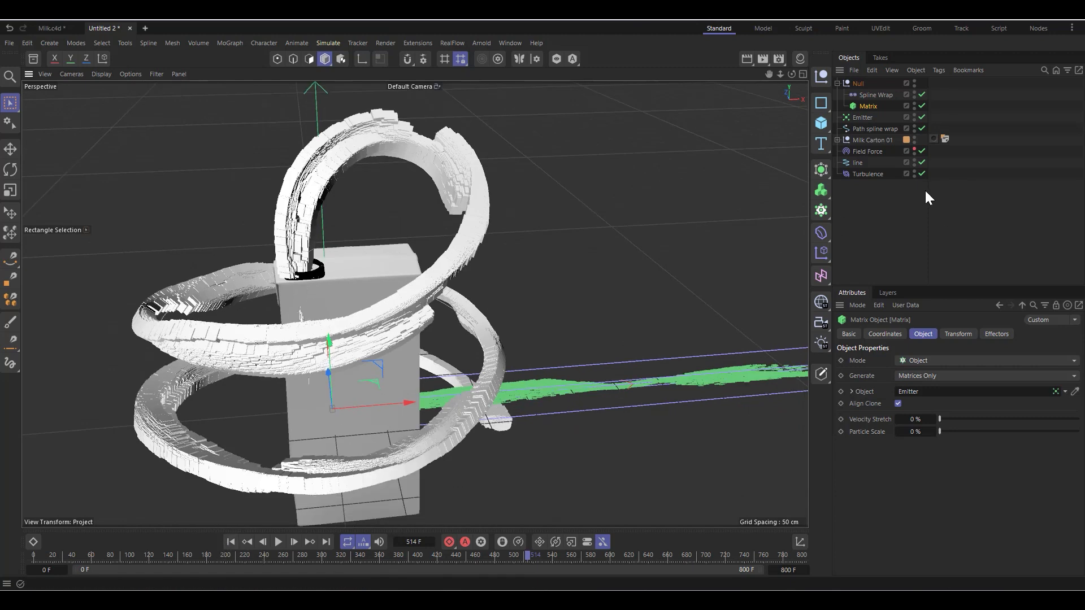
Step: Set the Matrix transform scale to 0.1 on X, Y and Z to shrink its elements
left_click(865, 142)
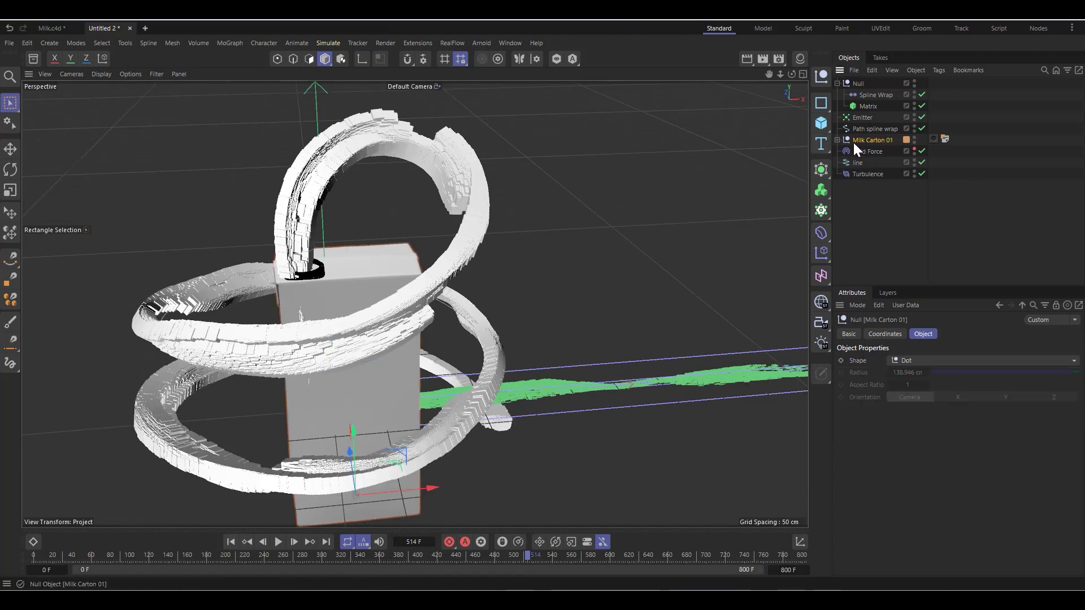
left_click(865, 106)
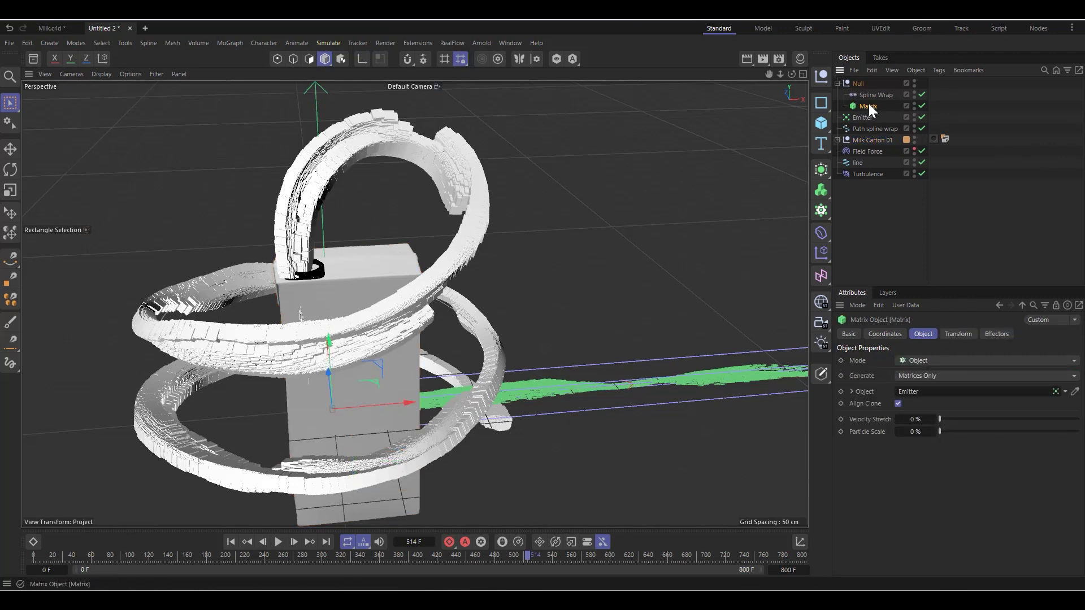
left_click(959, 334)
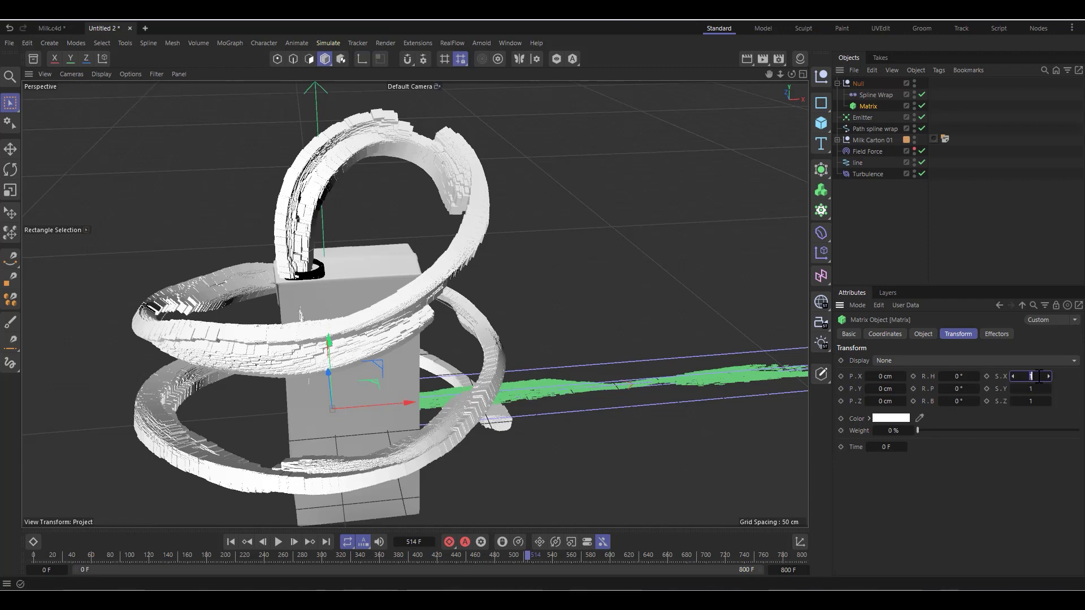
type(".")
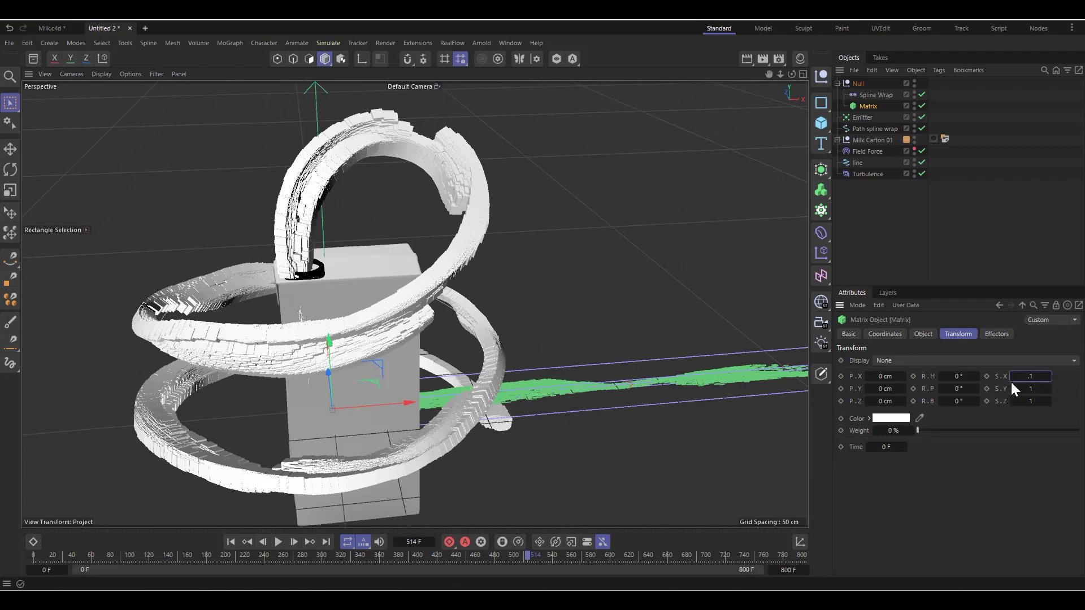
key("Return")
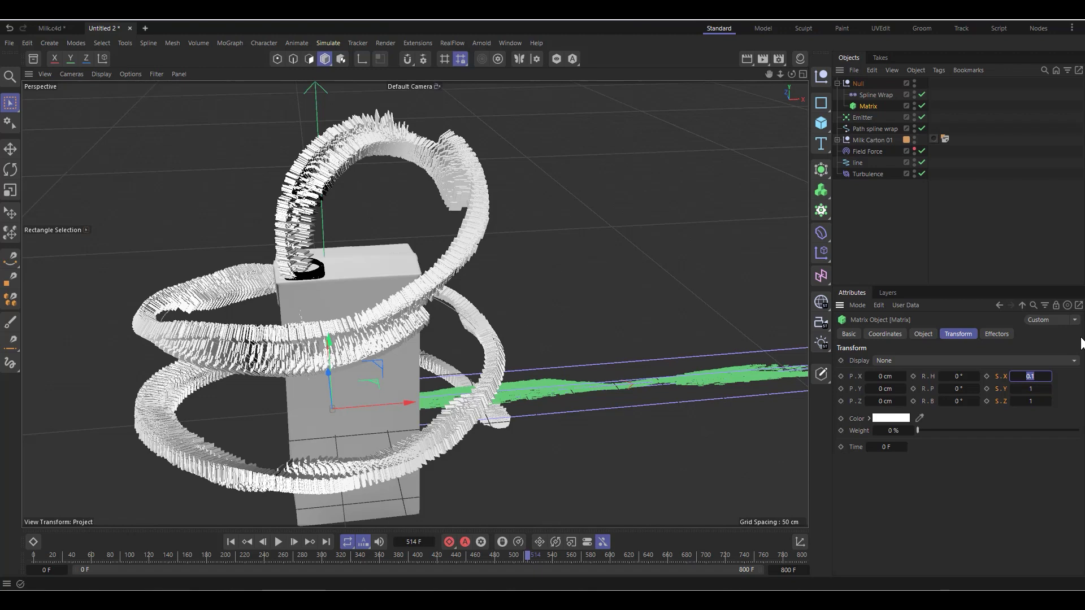
key("Return")
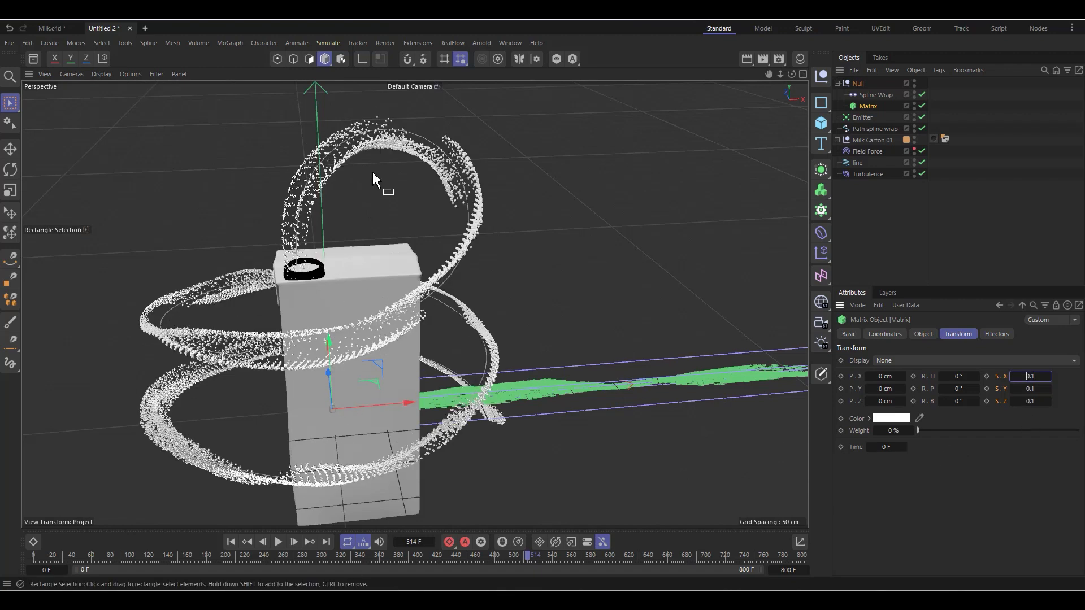
scroll(283, 337, "up", 2)
scroll(313, 265, "up", 1)
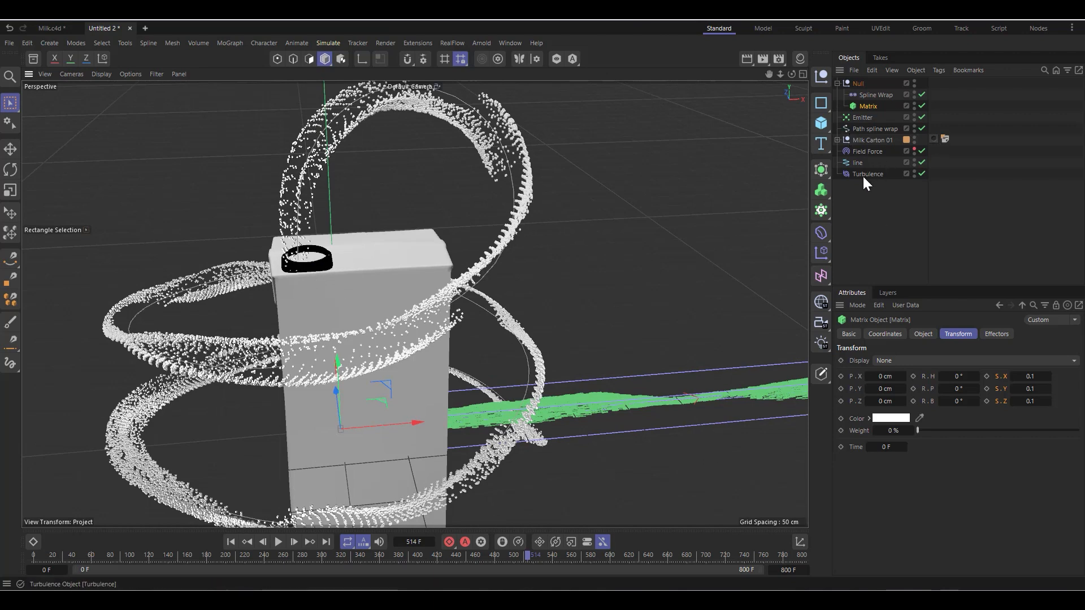
Step: Set the Turbulence object's scale to 47.07 %
left_click(871, 151)
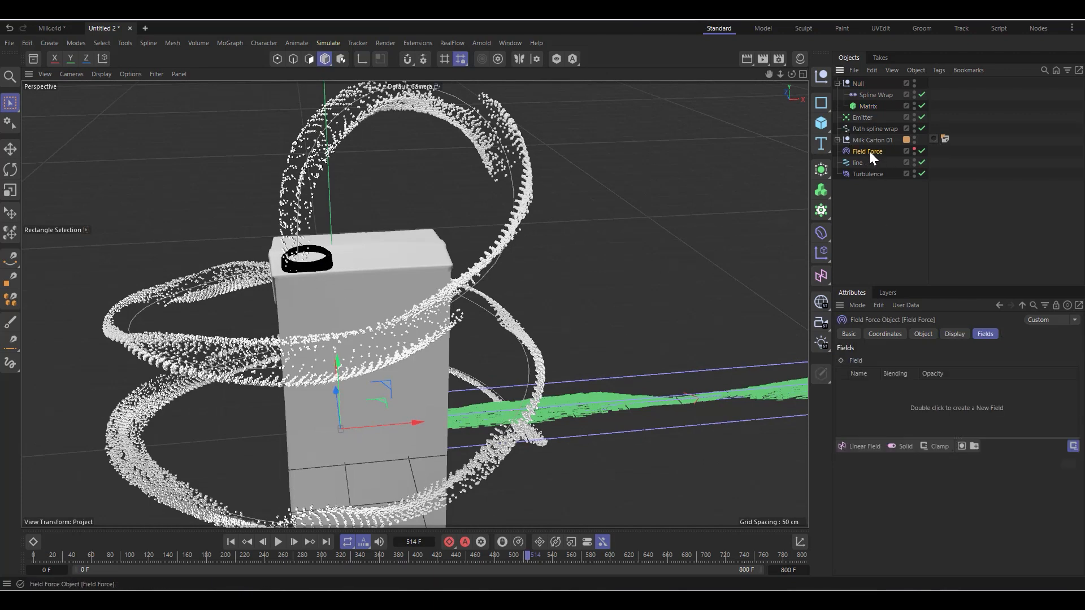
left_click(859, 163)
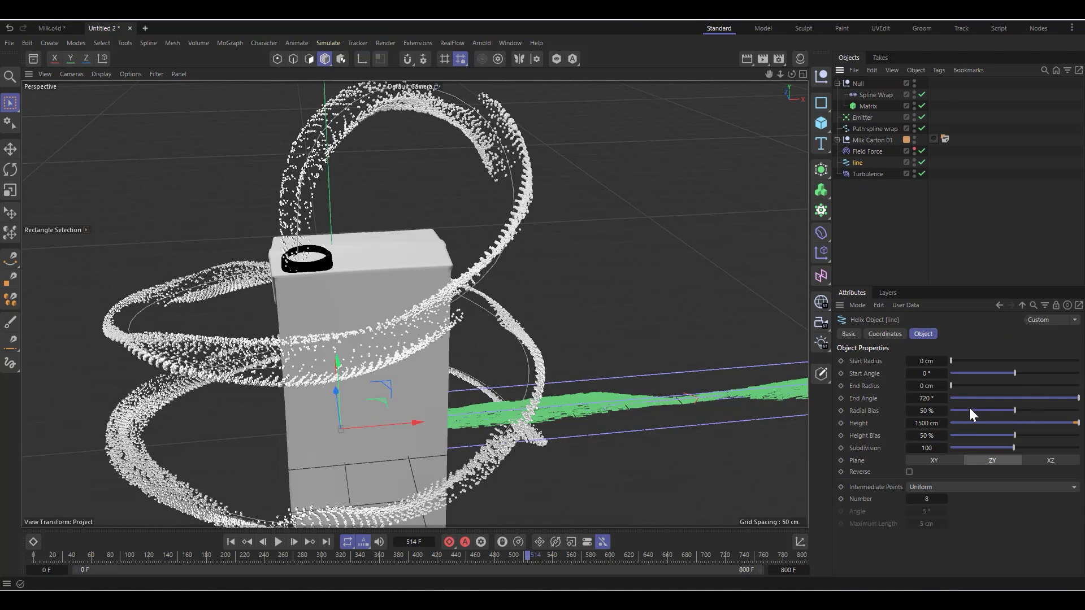
left_click(865, 174)
left_click(922, 335)
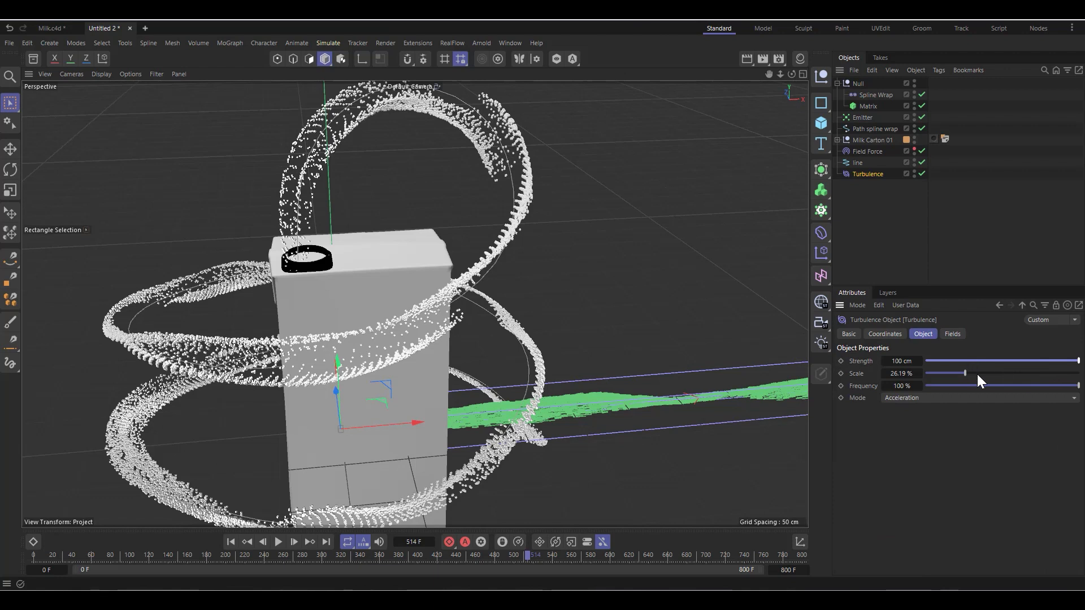
left_click_drag(982, 376, 999, 379)
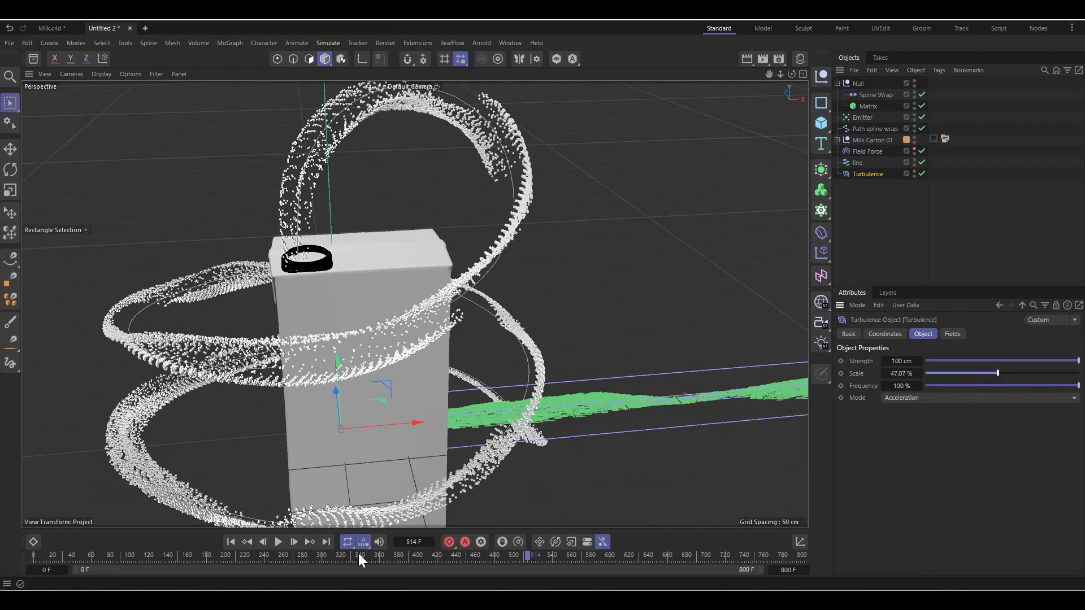
Step: Replay the simulation from the first frame and examine the turbulent stream around the carton up close
left_click(230, 542)
scroll(243, 300, "down", 5)
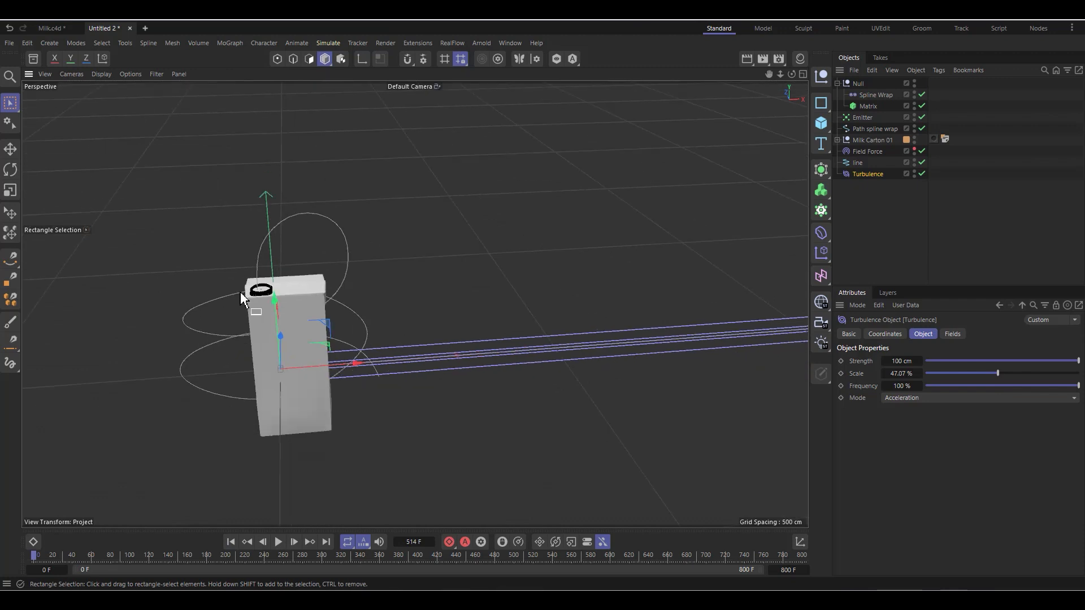
left_click(279, 542)
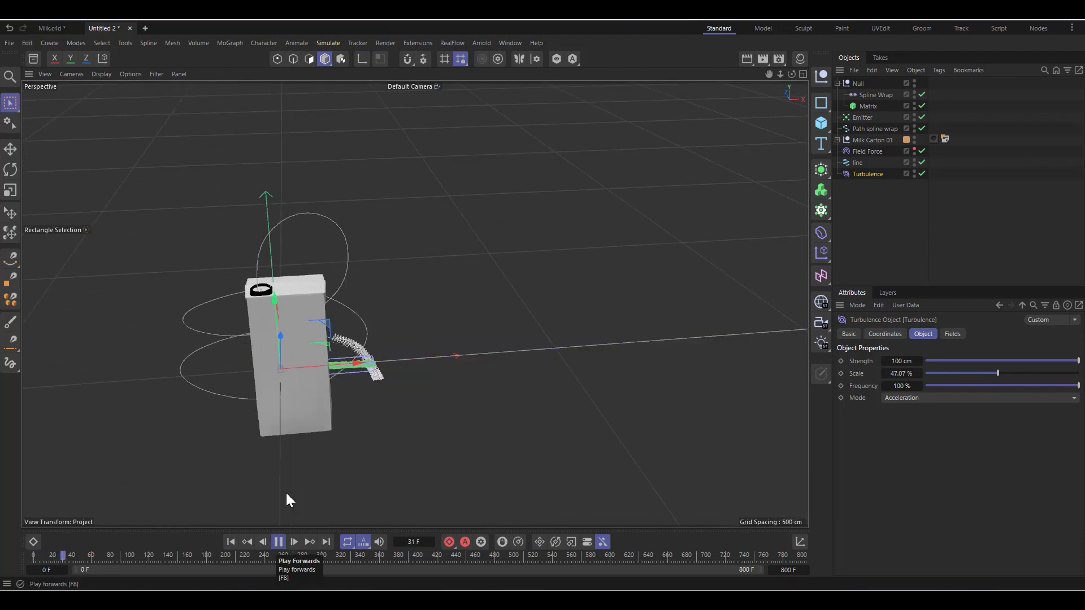
scroll(387, 366, "down", 2)
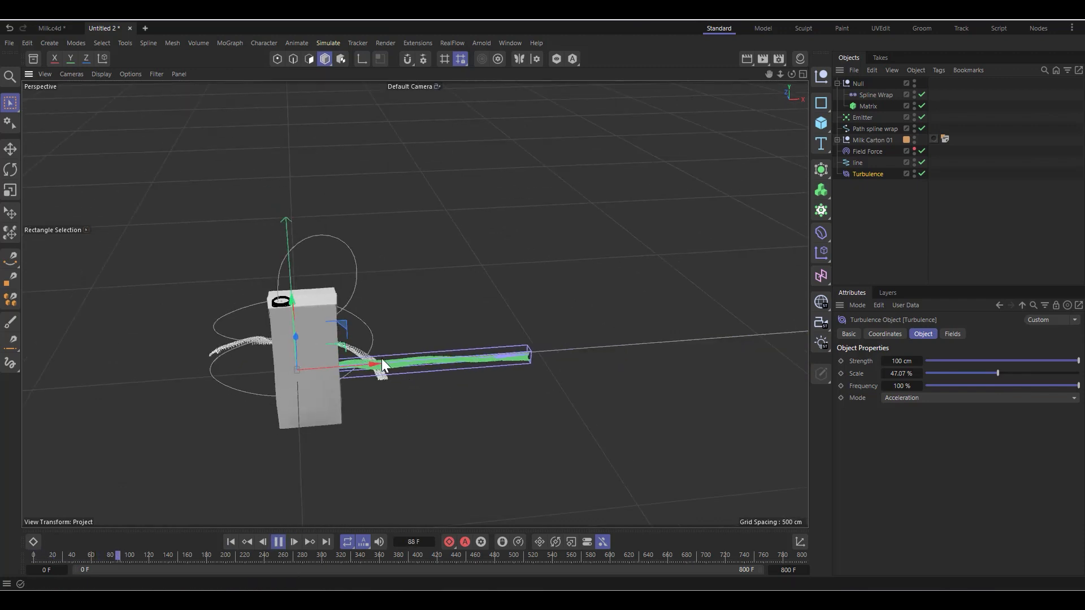
scroll(669, 372, "up", 2)
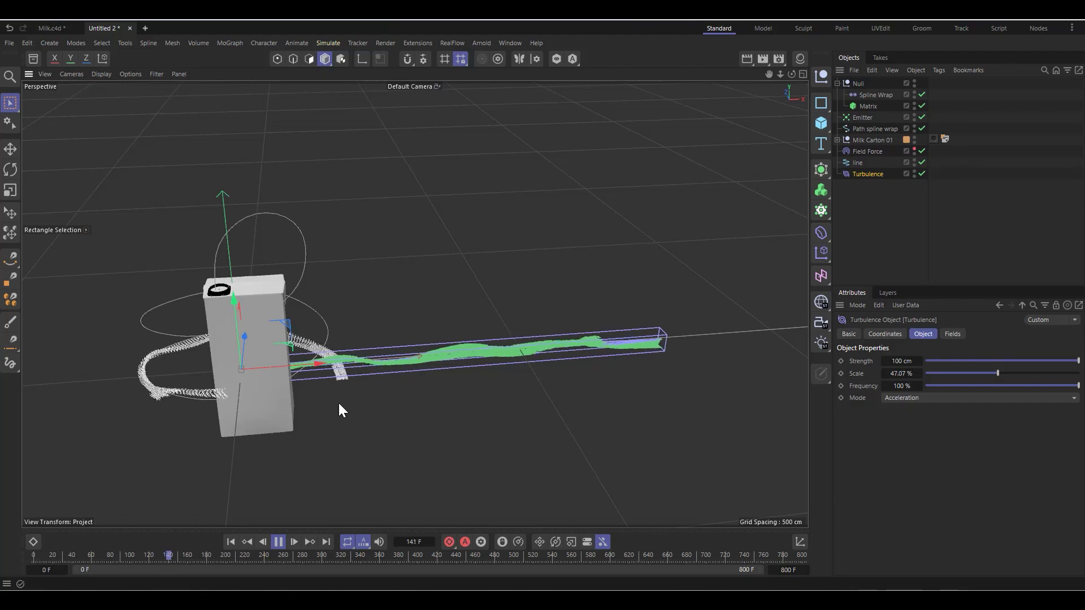
scroll(199, 362, "up", 4)
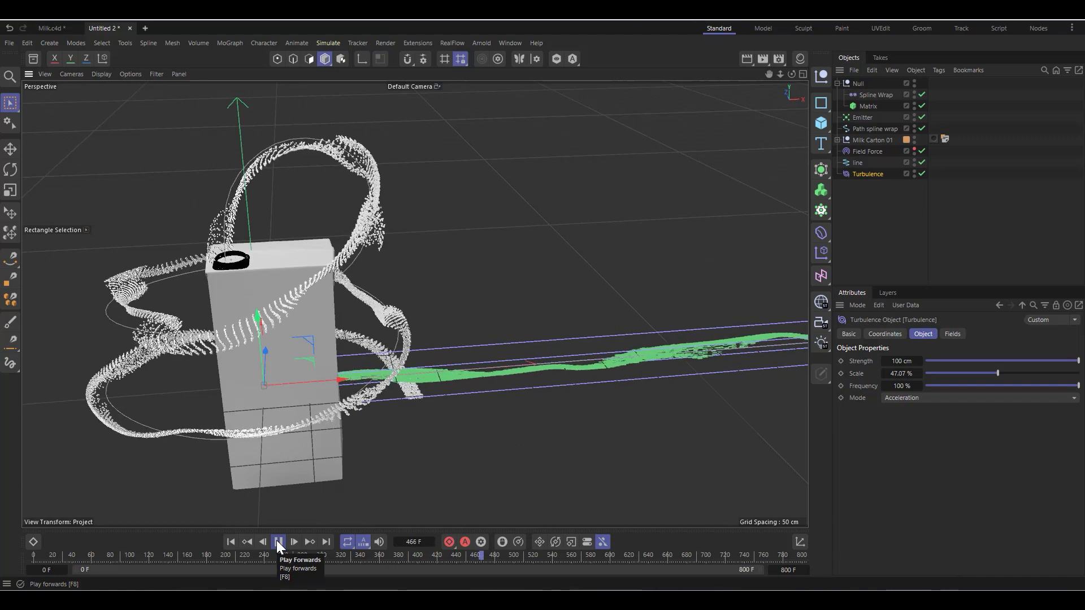
scroll(207, 333, "up", 3)
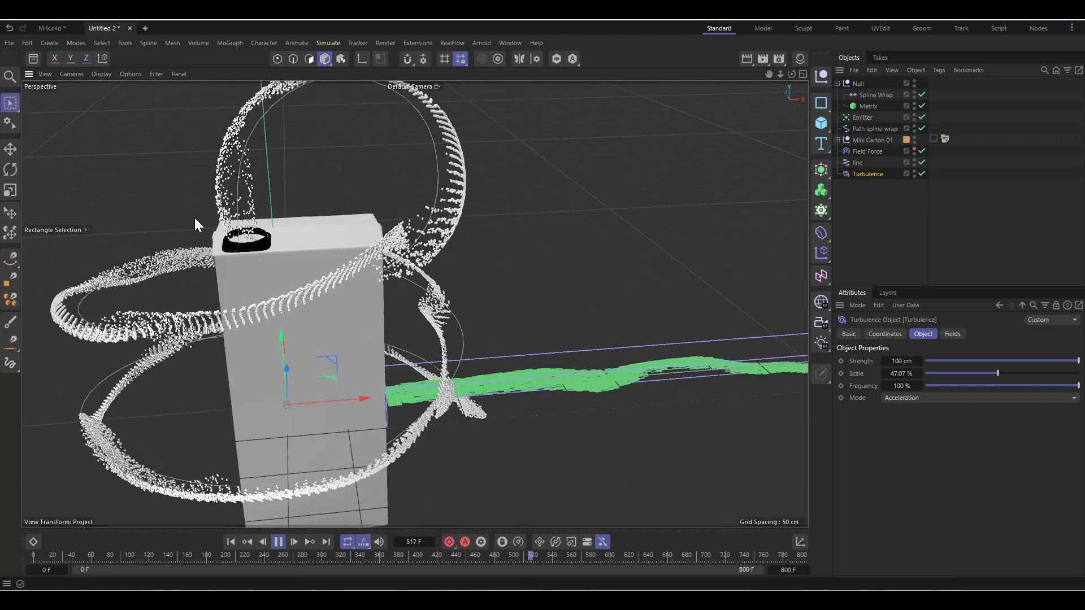
scroll(195, 224, "up", 2)
left_click(279, 542)
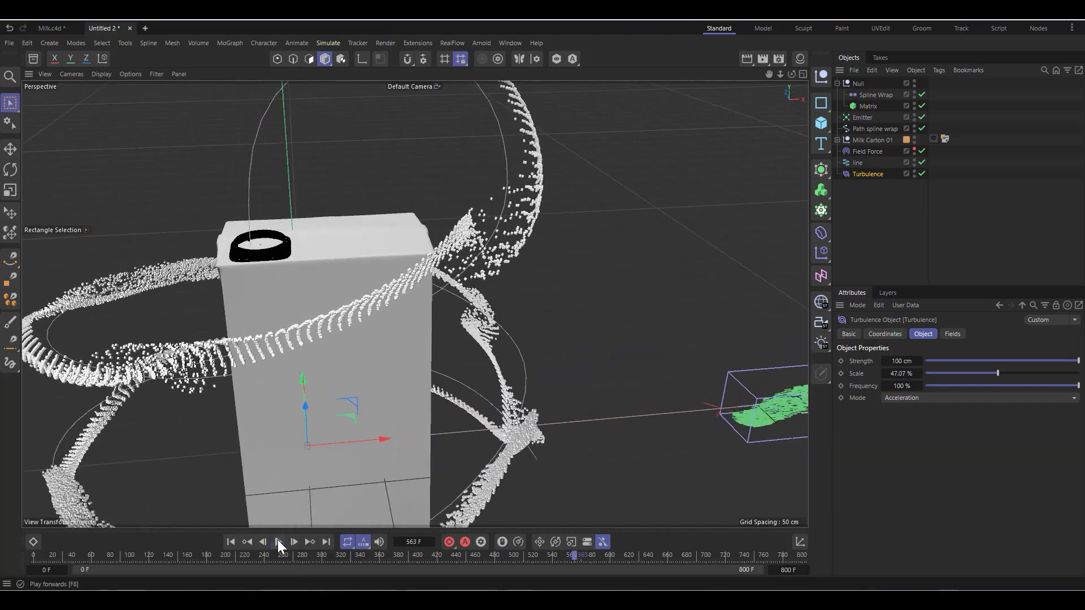
scroll(445, 290, "down", 2)
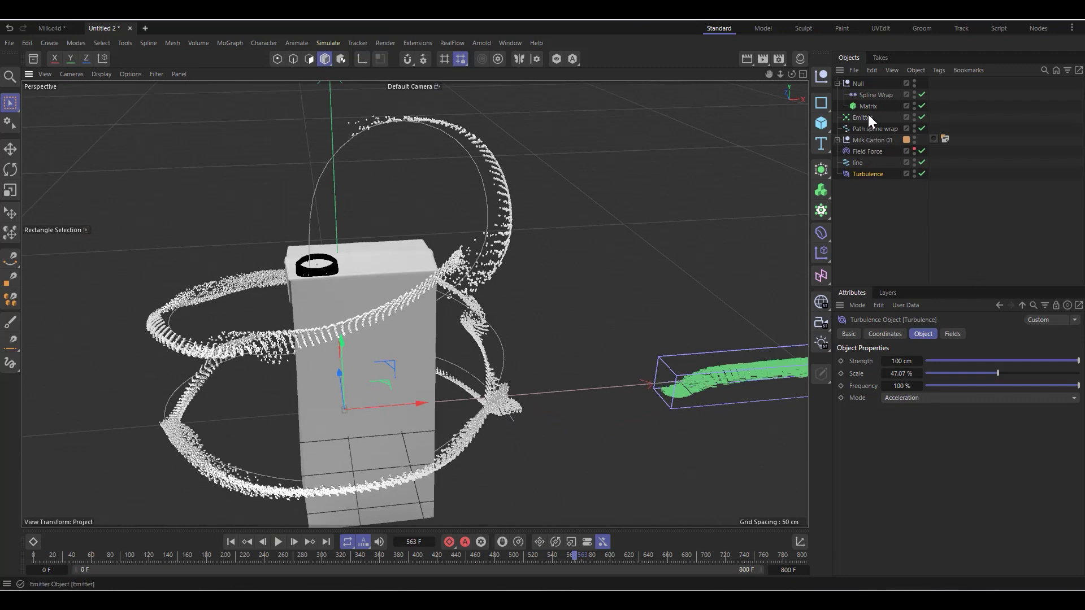
Step: Enable Fix Bounding Box for the Spline Wrap and play the simulation briefly to check the wrapped stream
left_click(875, 94)
scroll(351, 344, "down", 3)
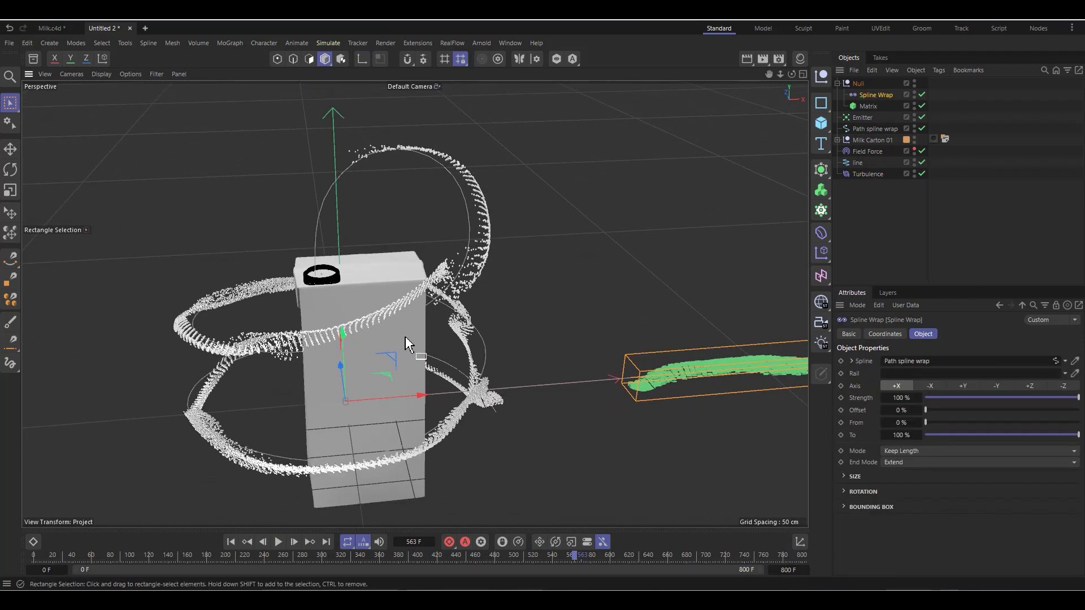
scroll(382, 373, "down", 3)
scroll(243, 387, "up", 3)
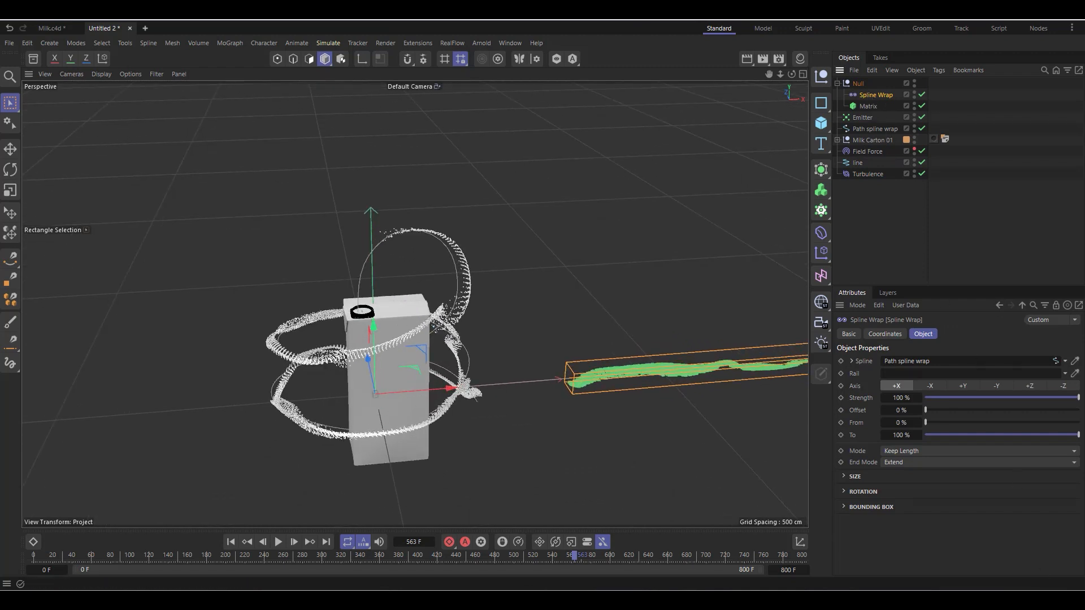
left_click(845, 508)
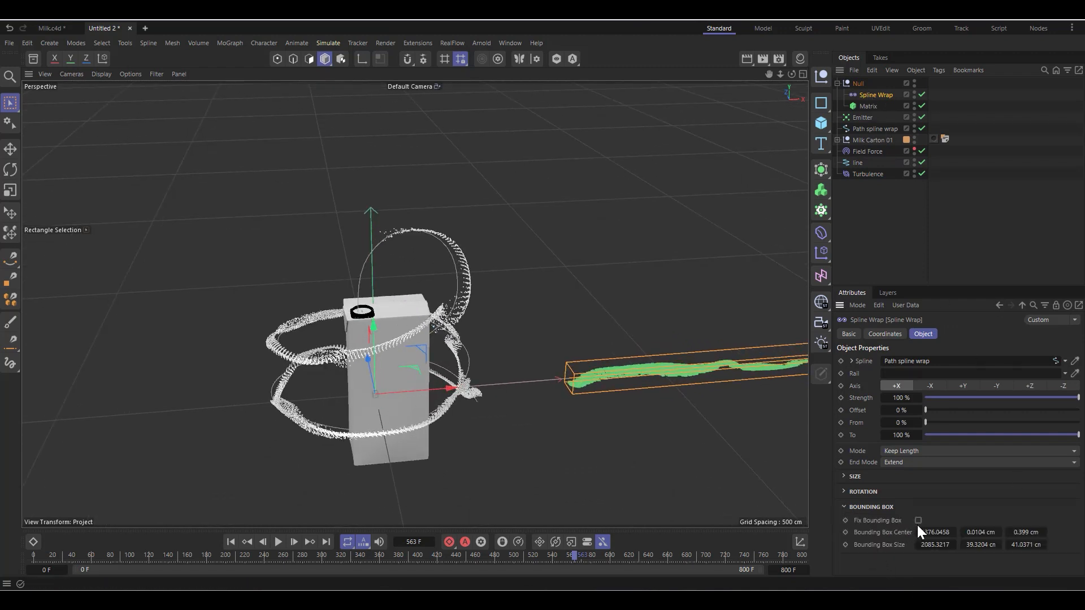
scroll(480, 369, "down", 3)
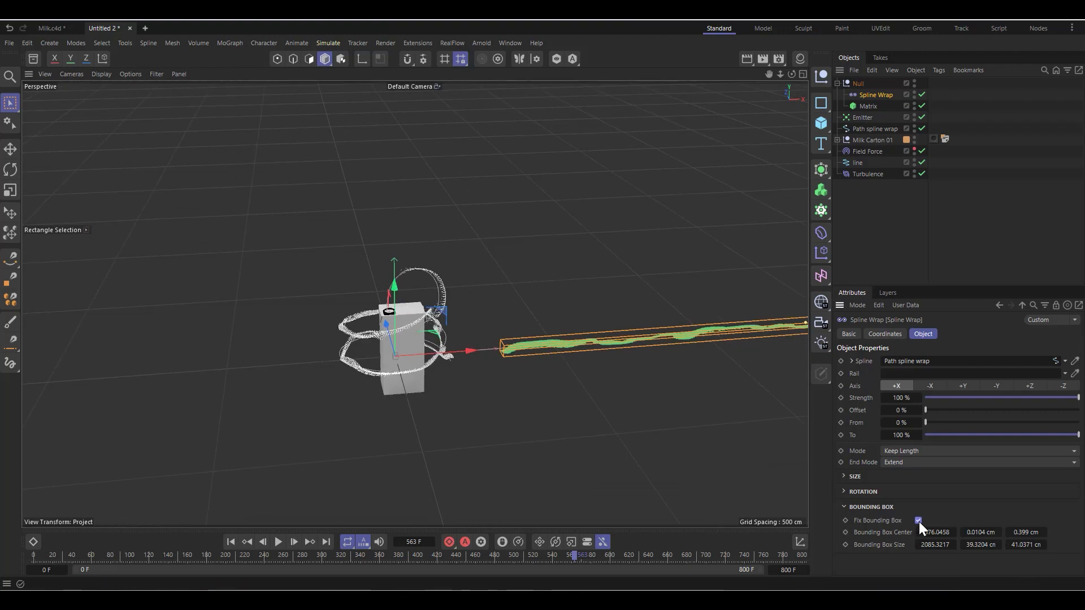
left_click(279, 542)
left_click(279, 542)
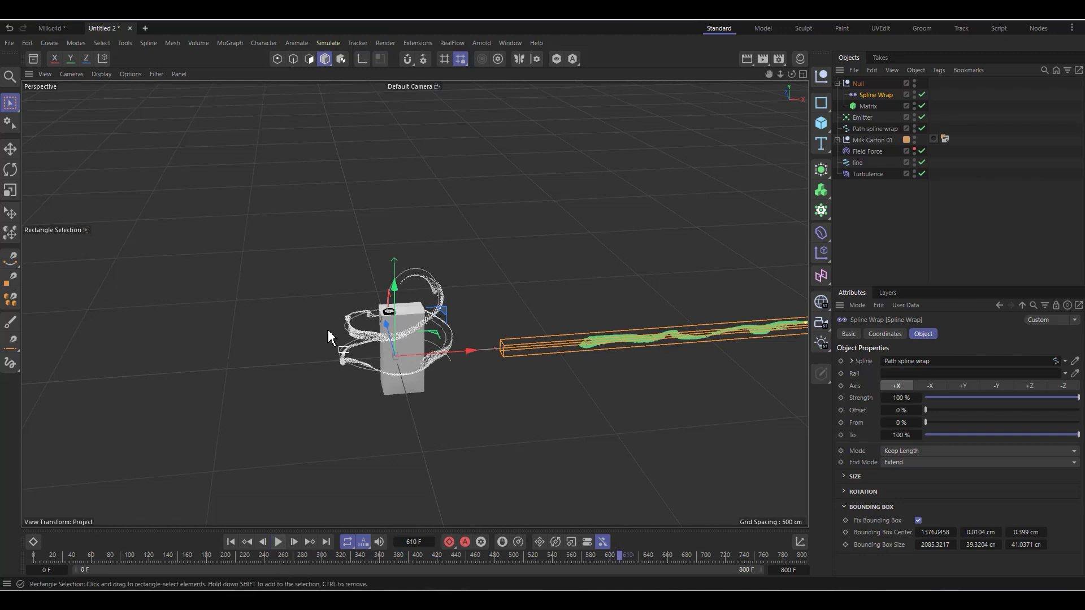
scroll(695, 367, "down", 4)
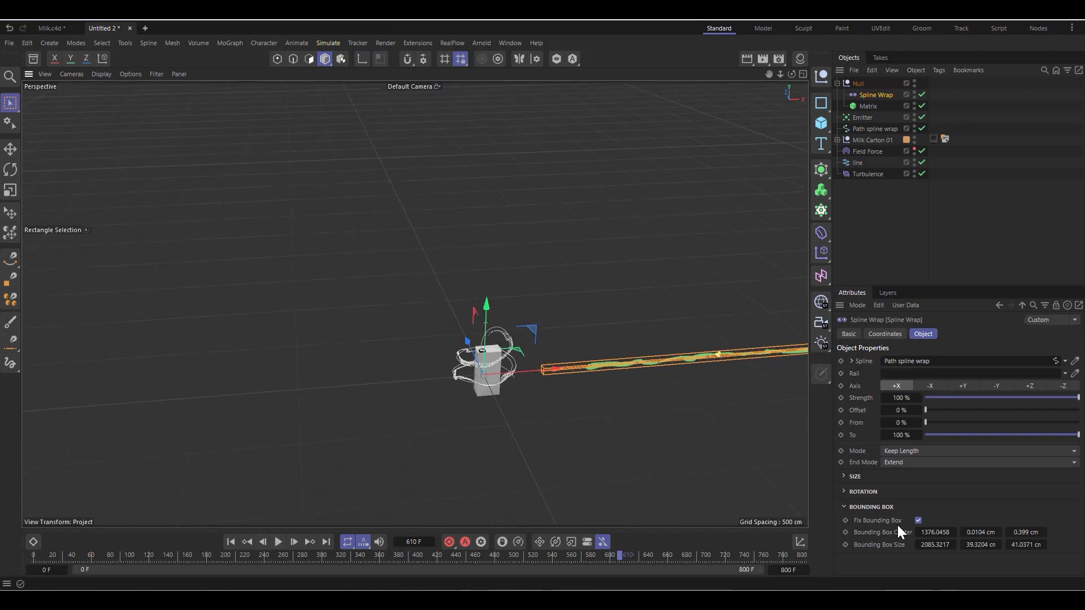
scroll(235, 269, "down", 2)
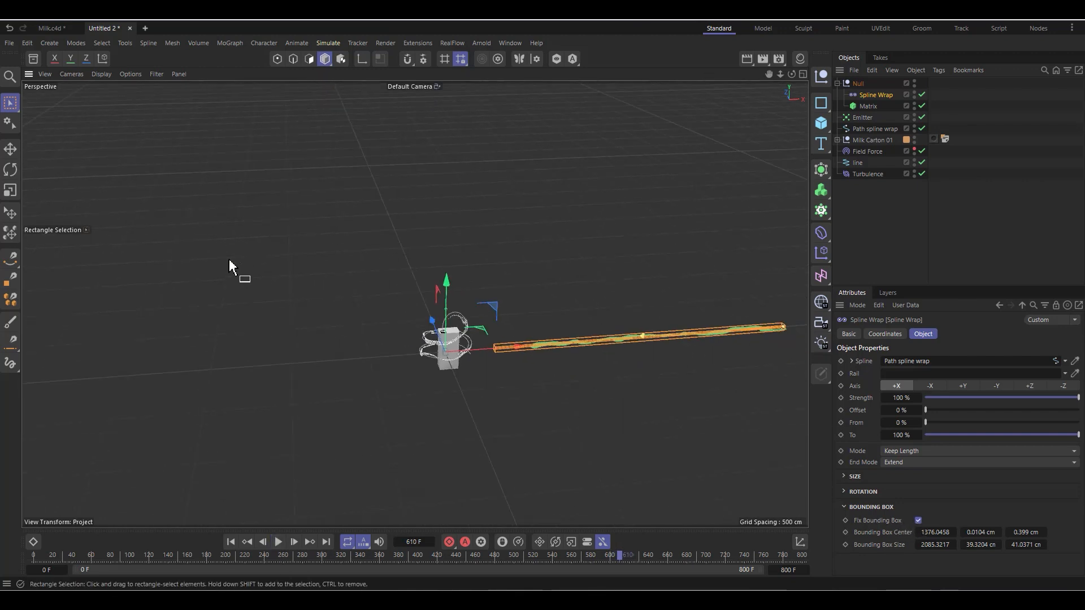
left_click(844, 507)
scroll(447, 378, "up", 8)
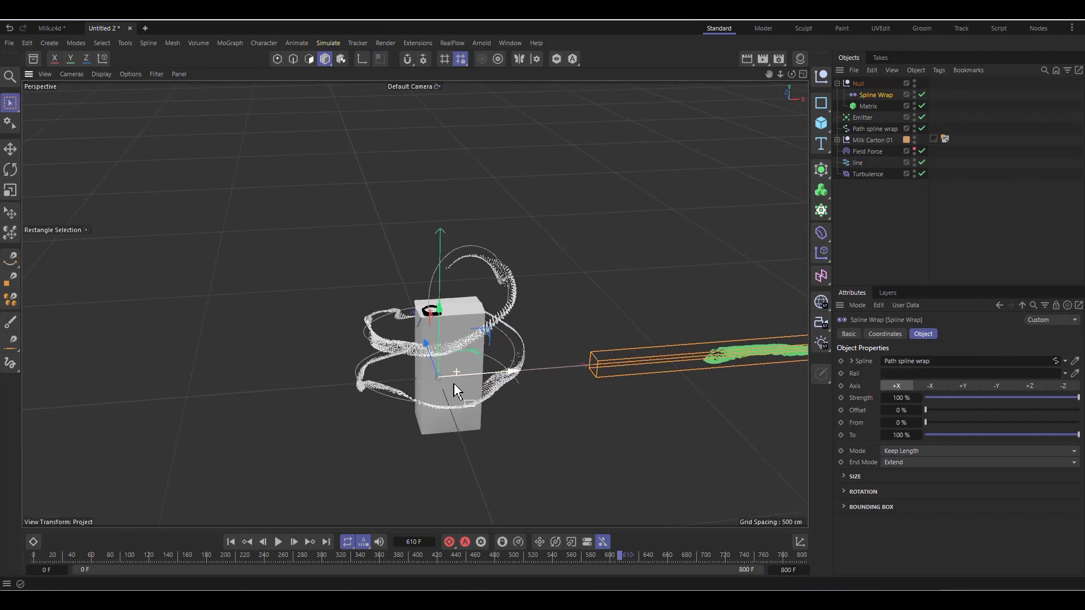
Step: Replay the simulation from the first frame and examine how particles outside the fixed bounding box follow the path
left_click(231, 541)
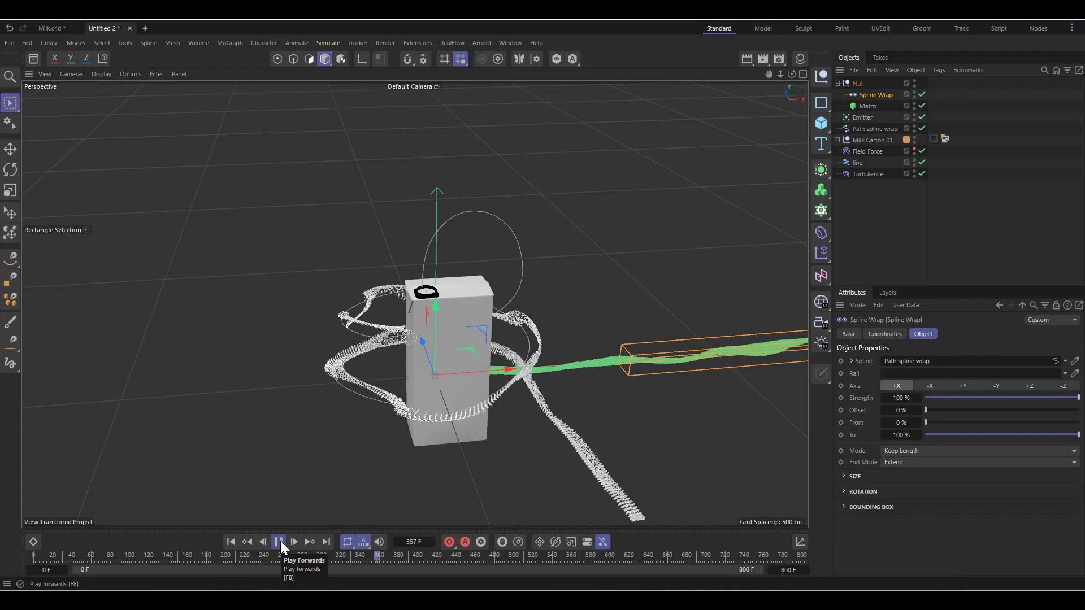
left_click(279, 542)
scroll(244, 325, "down", 5)
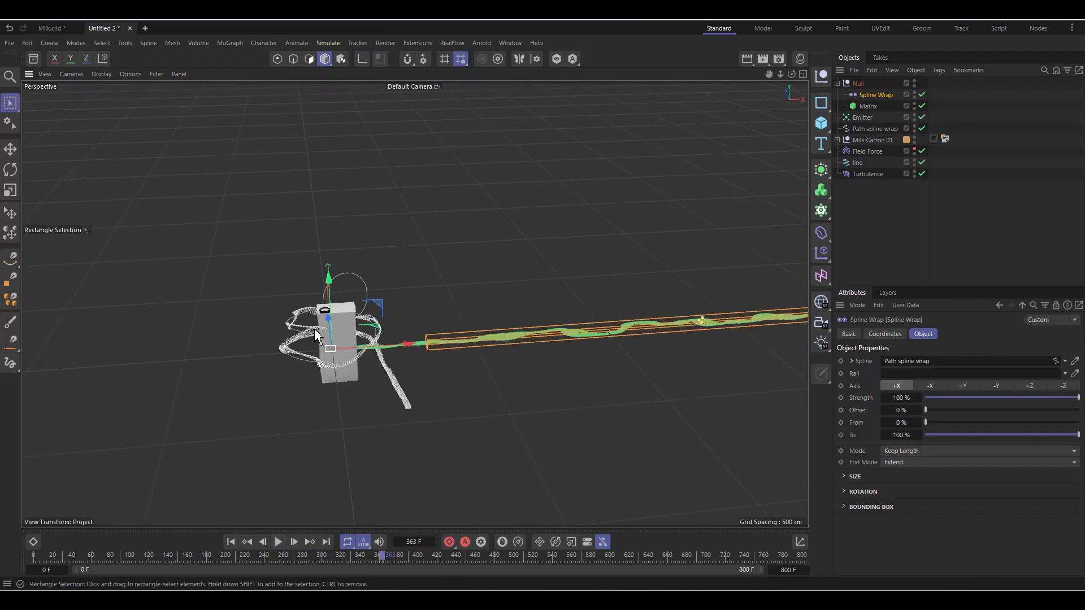
scroll(315, 333, "up", 1)
left_click(279, 543)
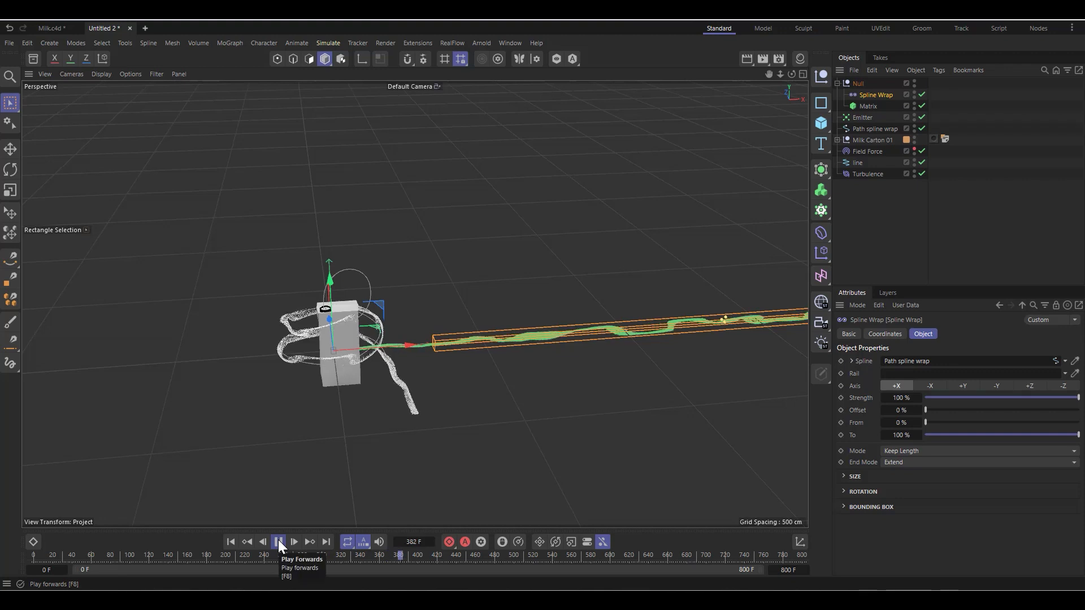
left_click(279, 543)
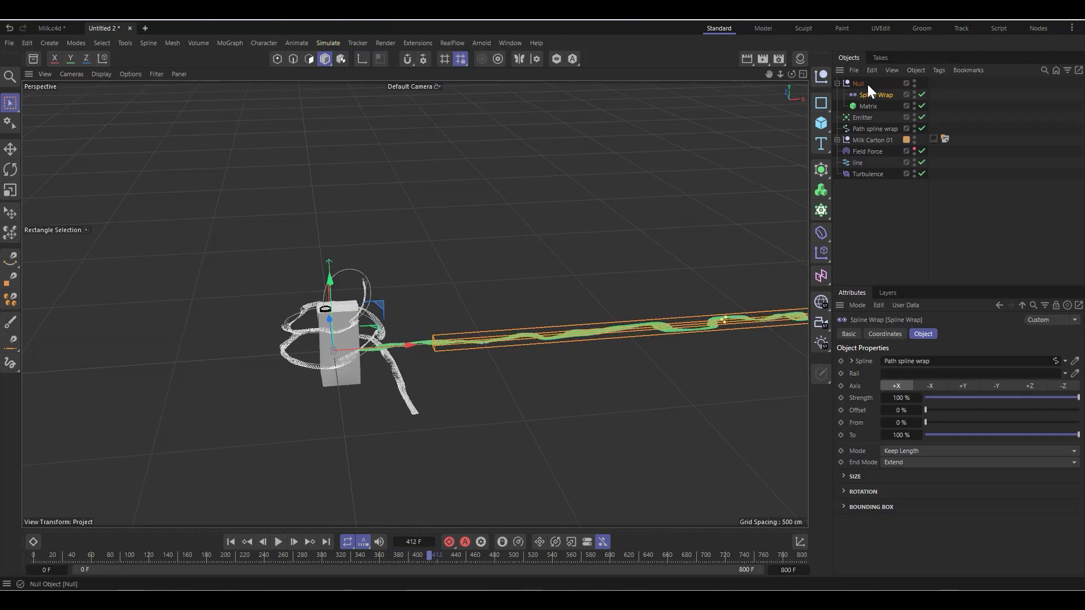
Step: Refit the Spline Wrap's bounding box by disabling Fix Bounding Box, playing the simulation on to frame 449 and enabling the option again
left_click(845, 507)
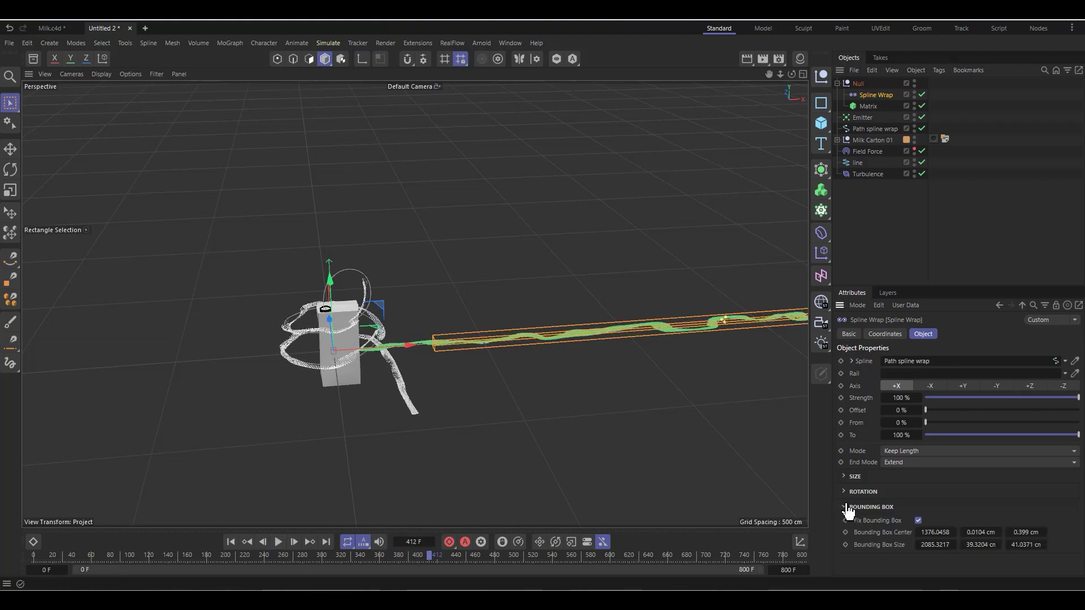
left_click(280, 543)
left_click(279, 543)
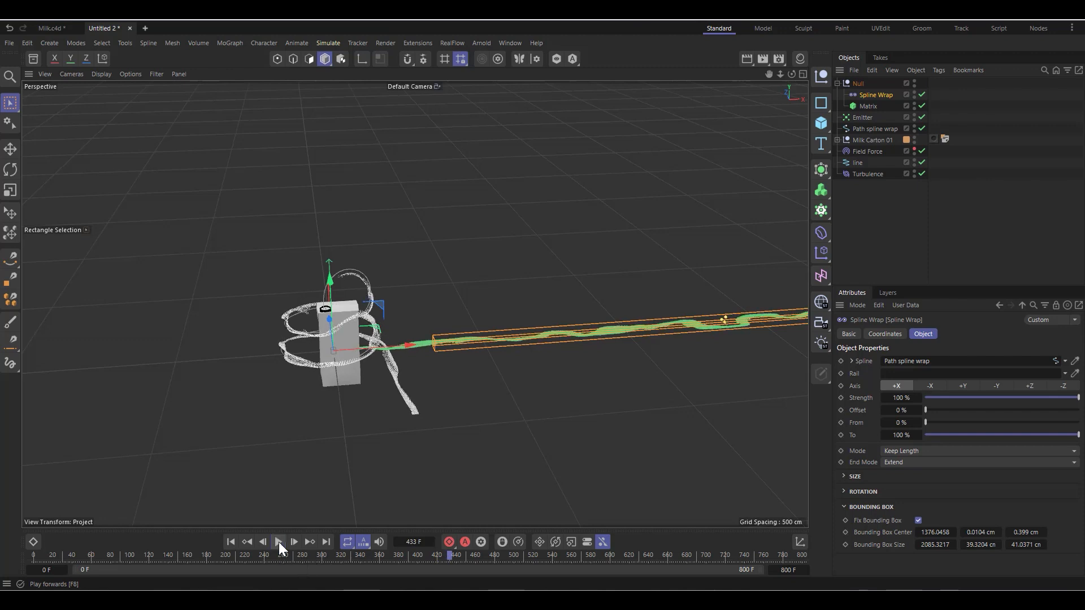
left_click(918, 521)
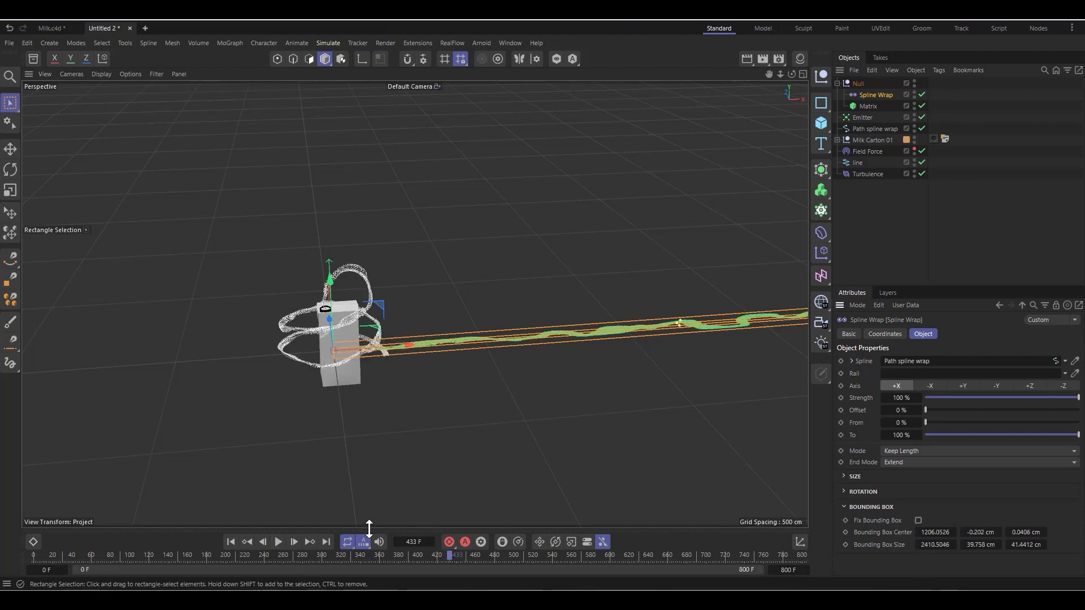
scroll(347, 323, "up", 10)
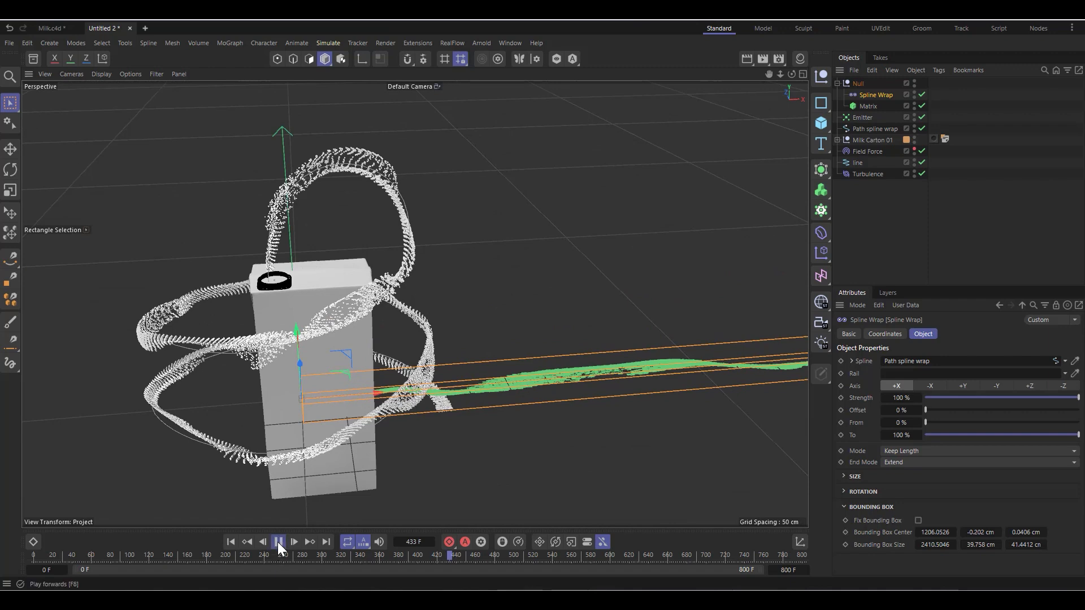
left_click(279, 542)
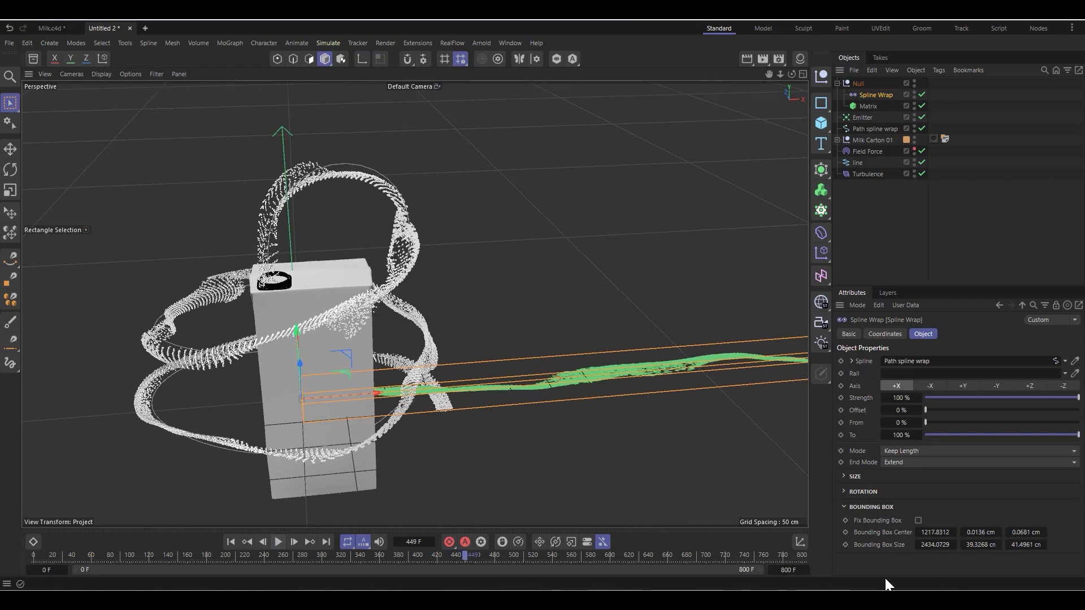
left_click(917, 519)
Step: Play the simulation on to frame 554 and examine the wrapped particle stream from afar and close to the carton's opening
scroll(431, 286, "down", 10)
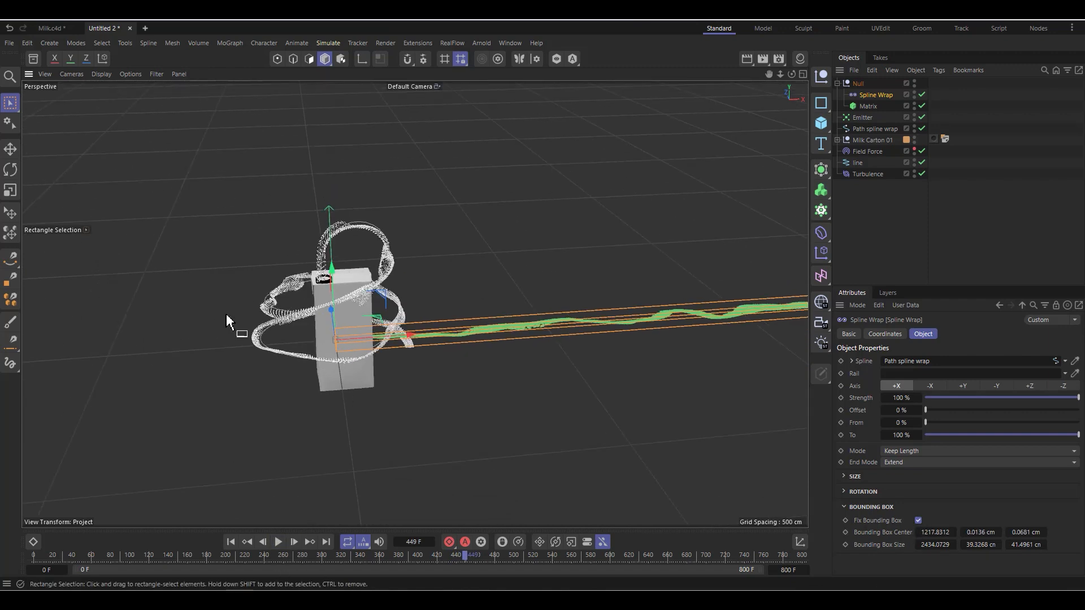
scroll(414, 290, "down", 4)
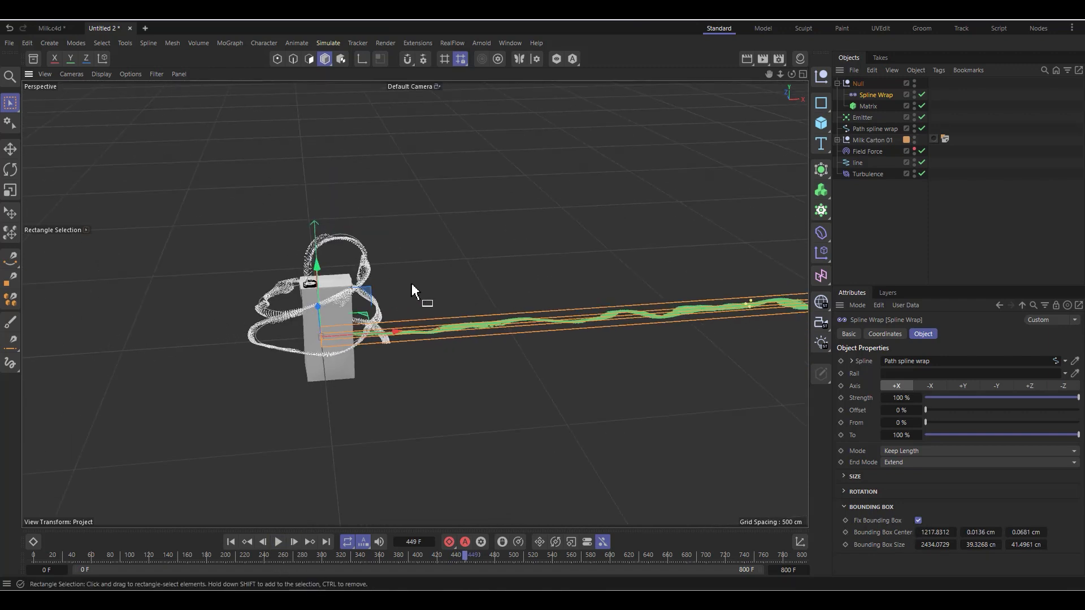
left_click(278, 542)
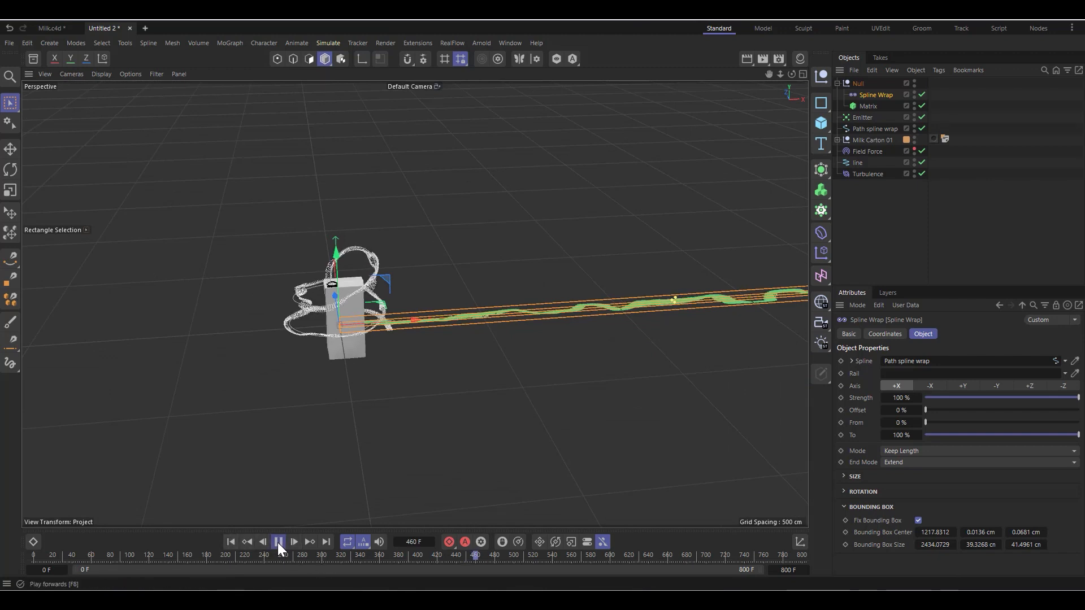
left_click(278, 542)
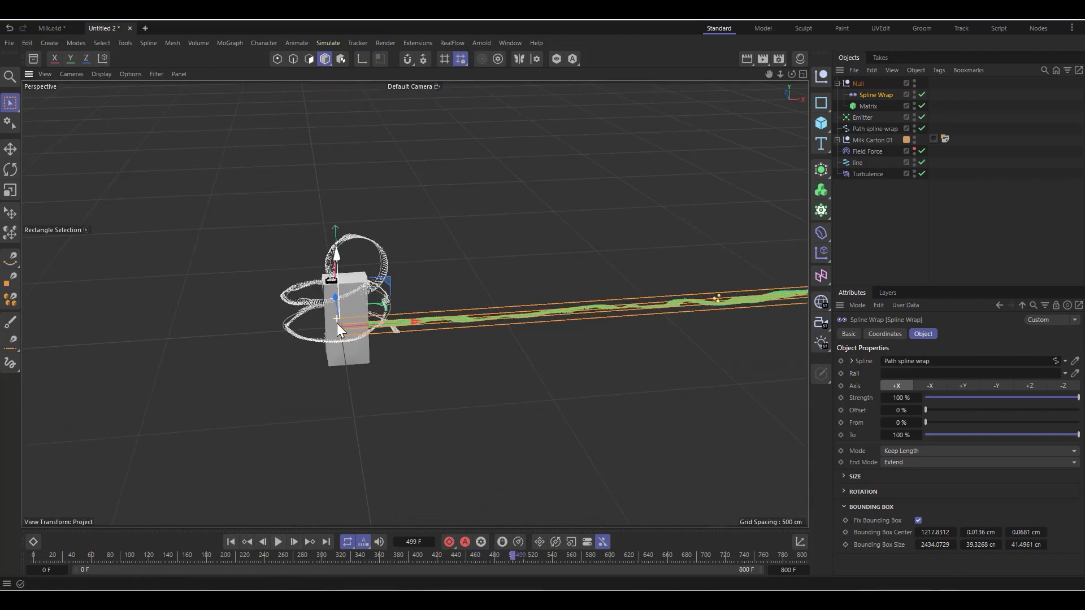
scroll(337, 323, "up", 6)
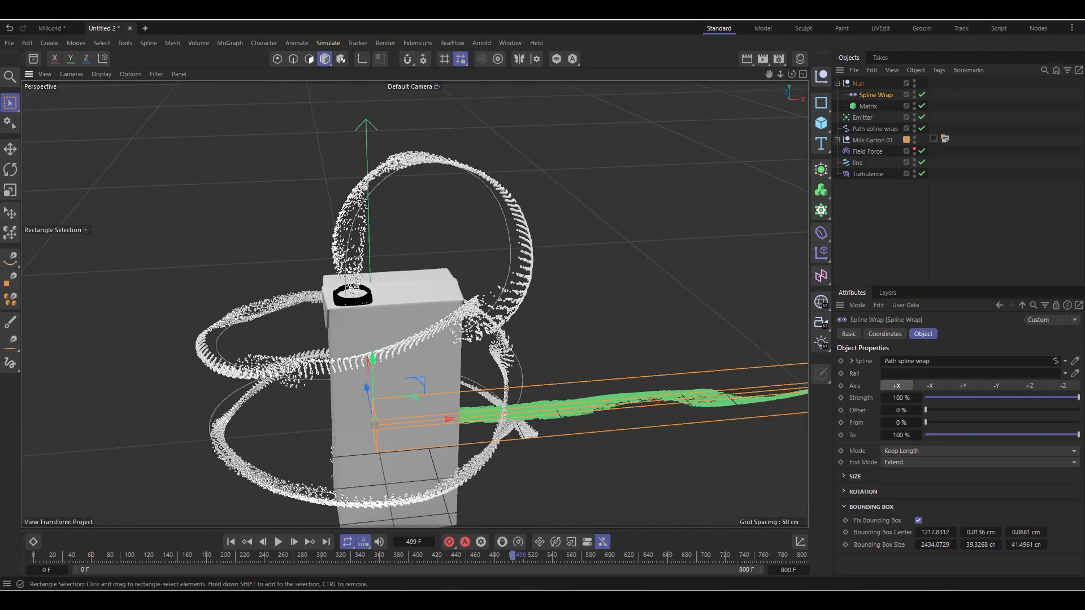
left_click(278, 542)
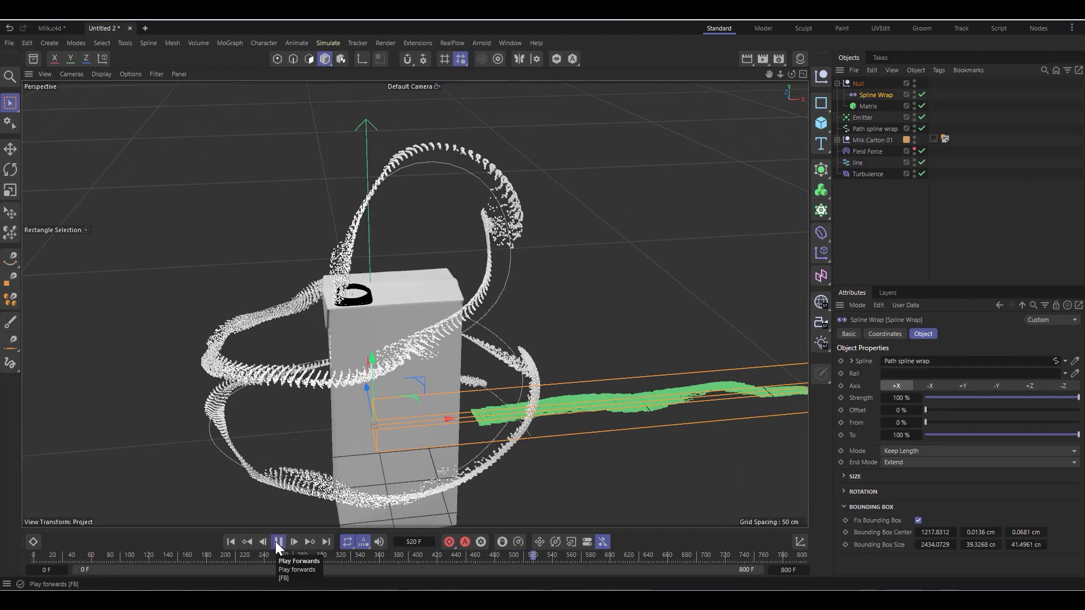
left_click(278, 542)
scroll(343, 282, "up", 2)
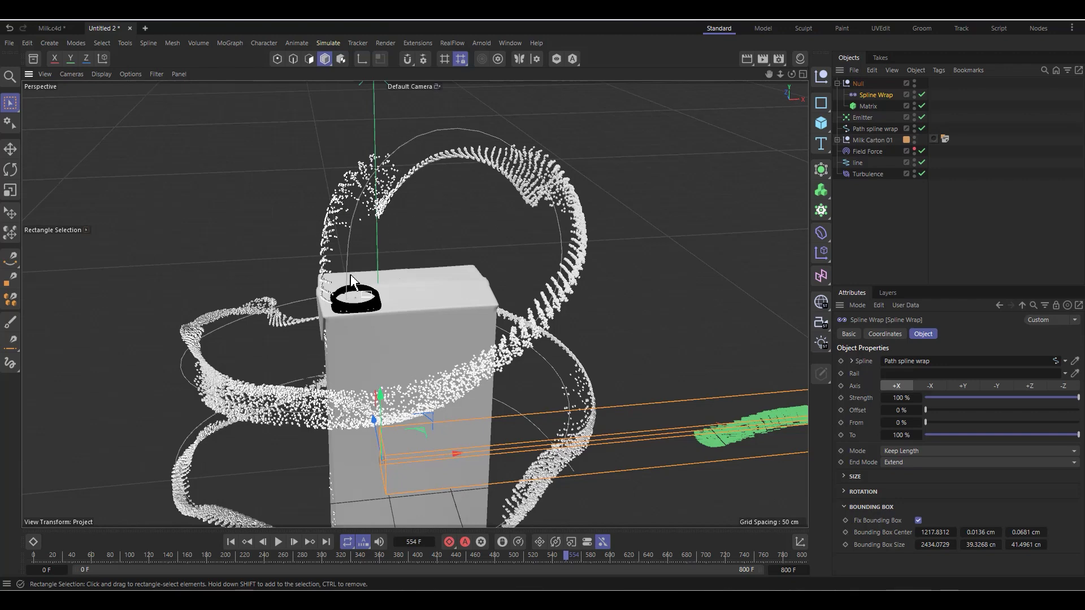
scroll(351, 280, "up", 2)
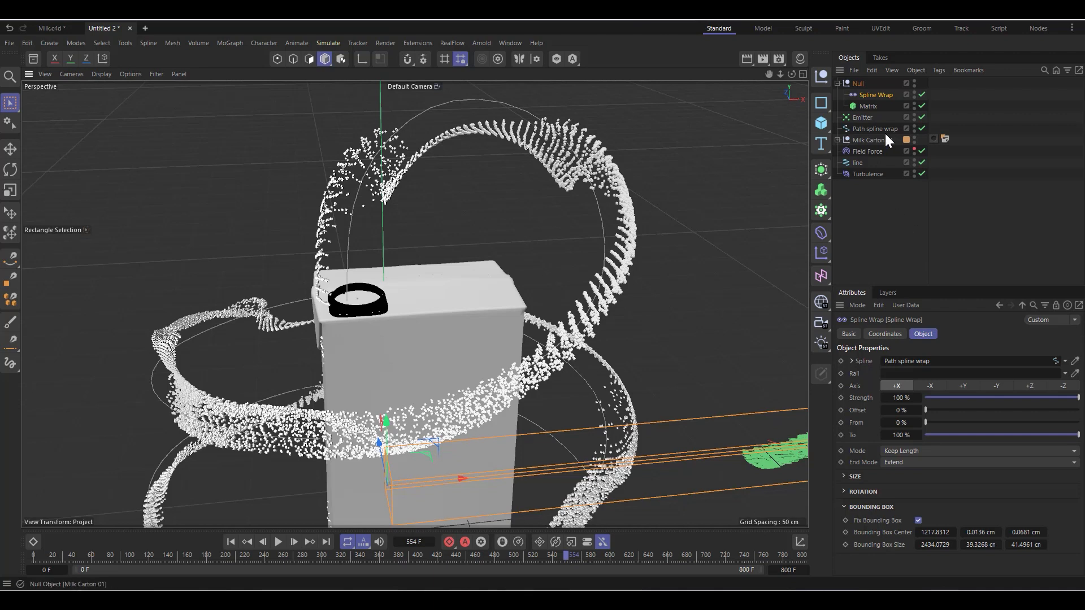
Step: Show the Field Force object's properties
left_click(871, 151)
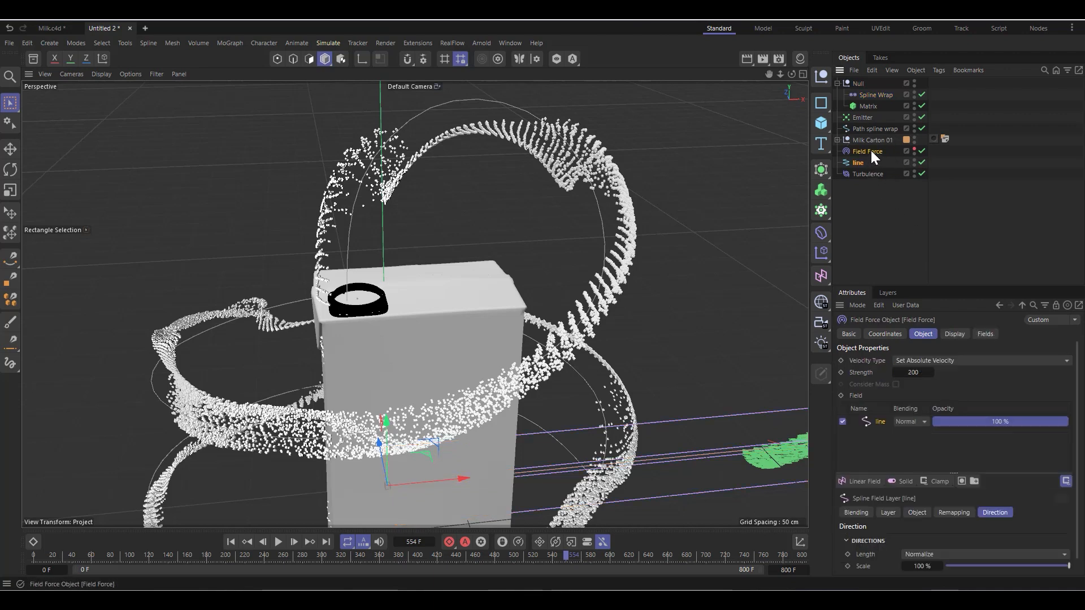
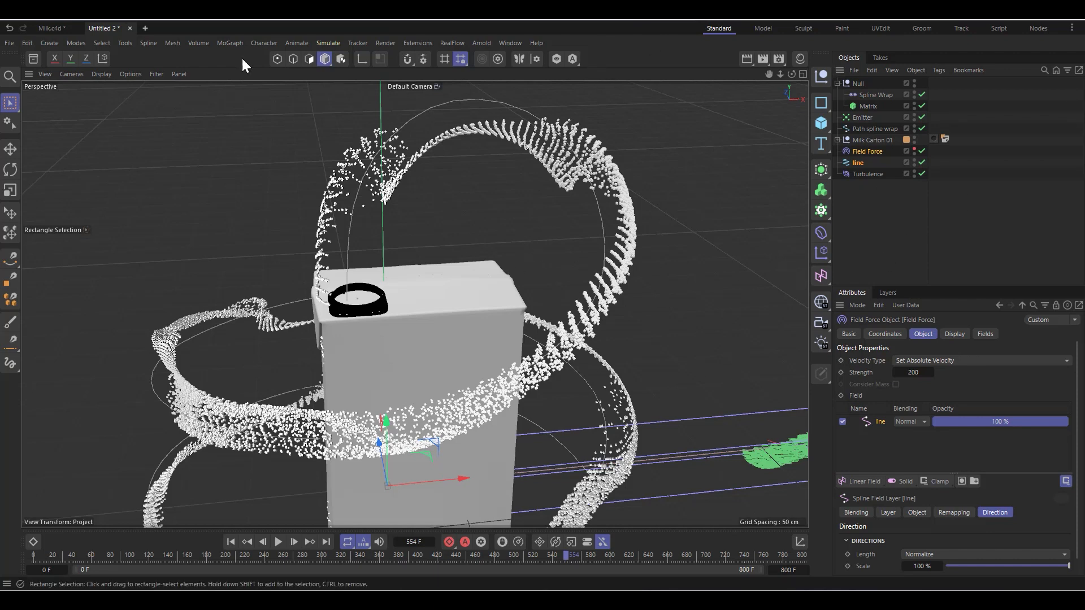
Step: Add a second Field Force to the scene and assign the line spline to its field list
left_click(327, 43)
mouse_move(347, 62)
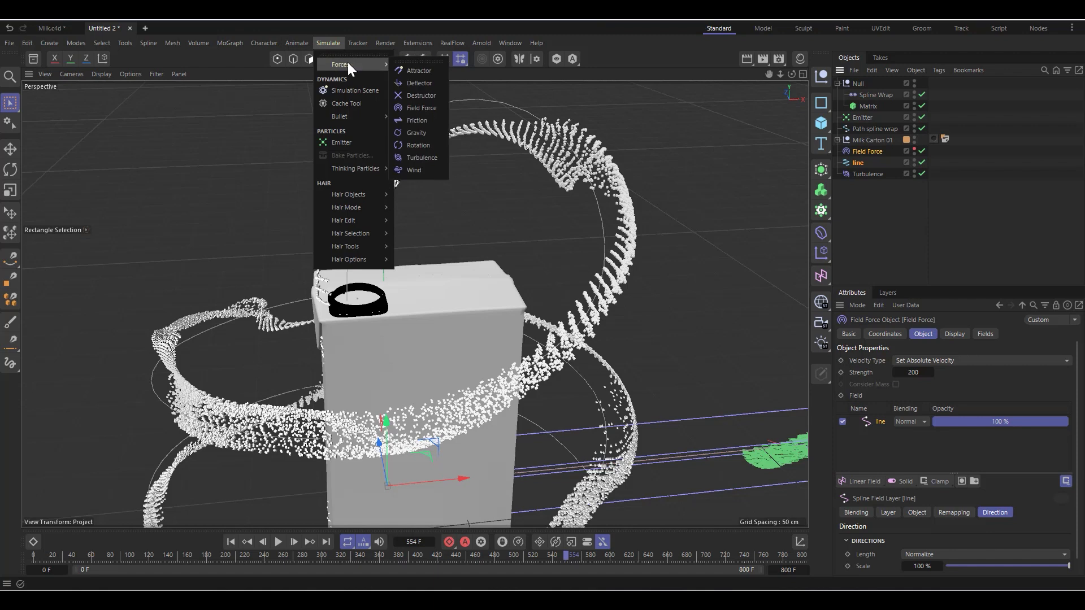
left_click(422, 105)
left_click_drag(870, 170, 867, 195)
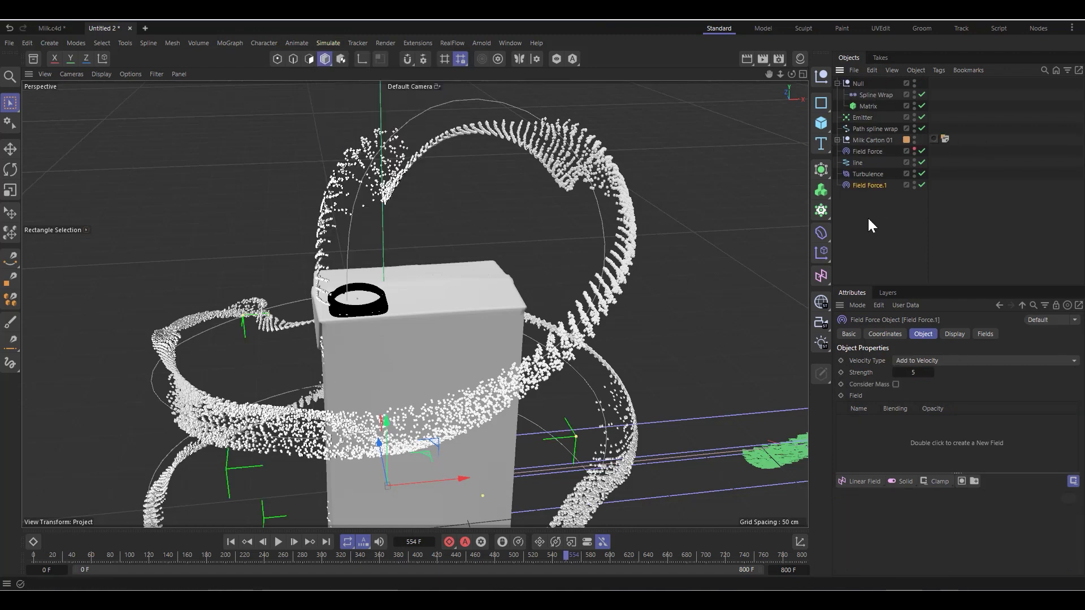
scroll(226, 213, "down", 10)
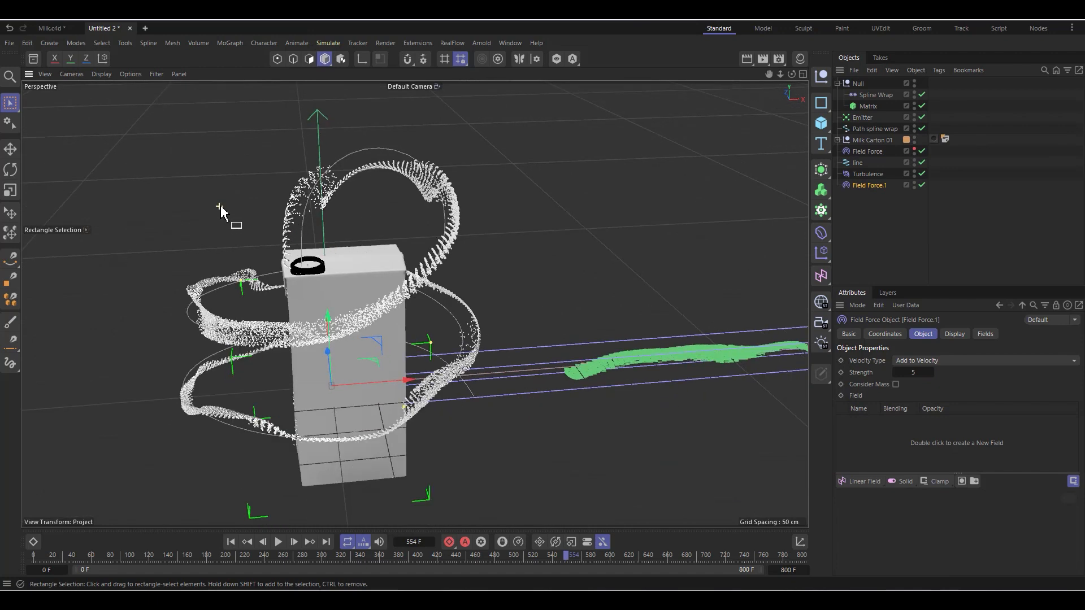
scroll(551, 239, "up", 5)
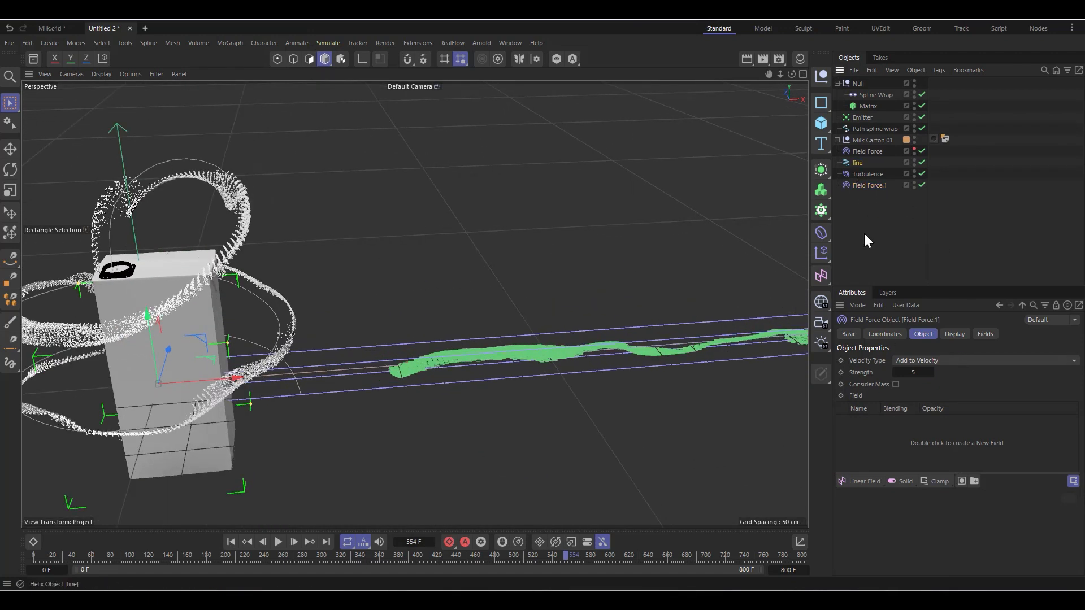
left_click_drag(869, 240, 876, 426)
left_click(880, 422)
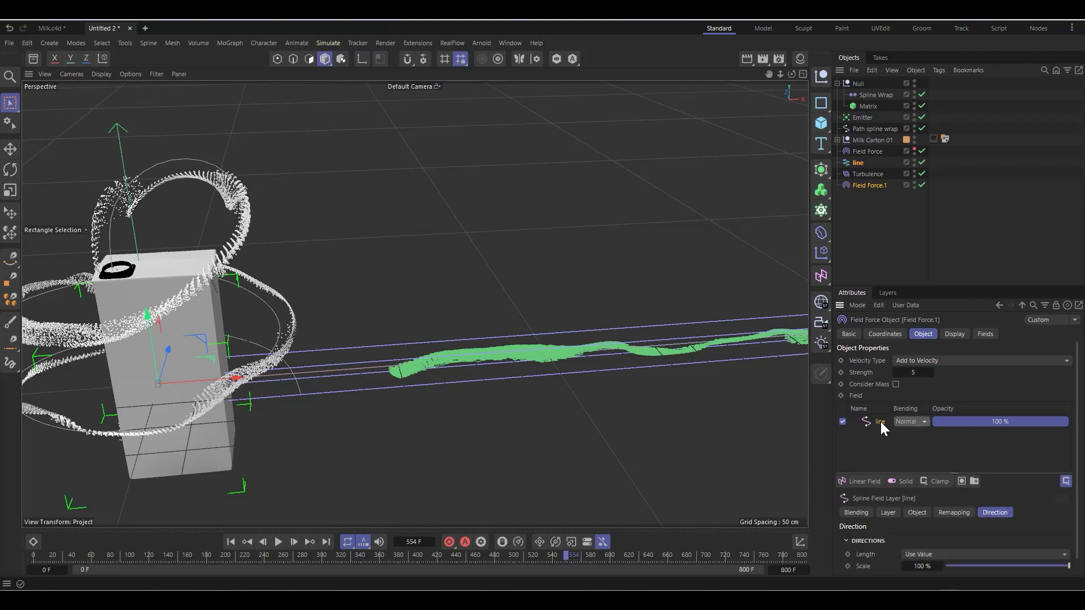
Step: Set the direction length of the second Field Force's line spline layer to Normalize
scroll(893, 539, "down", 1)
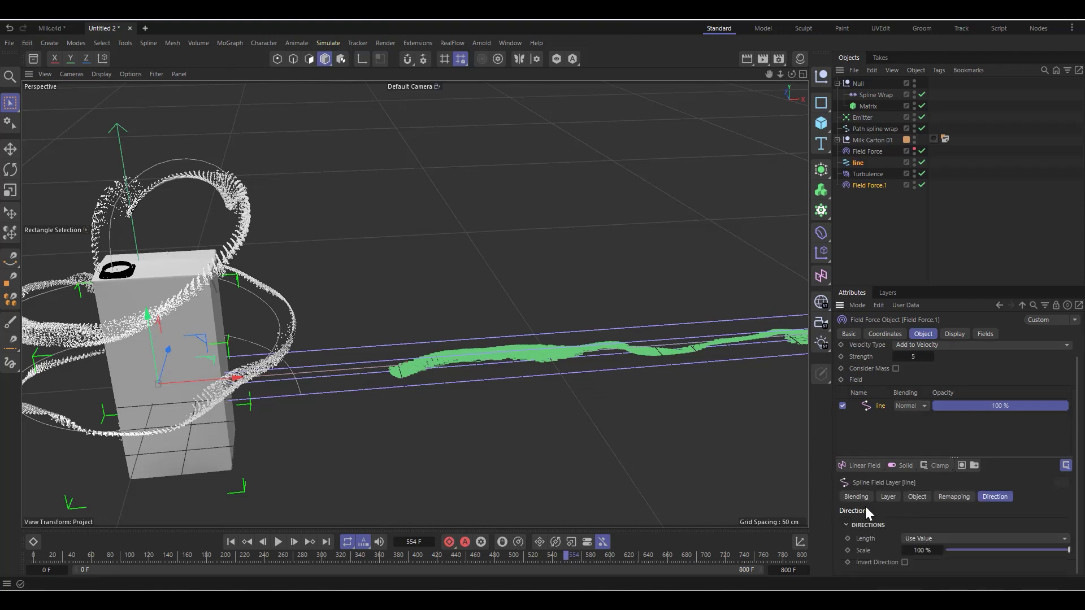
left_click(920, 540)
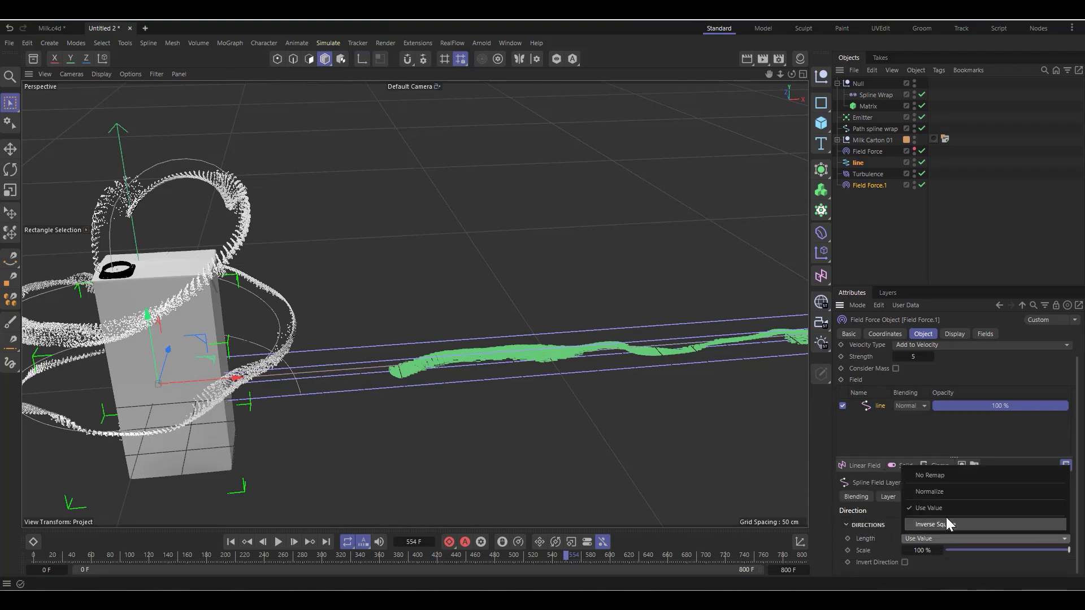
left_click(946, 490)
scroll(905, 345, "up", 1)
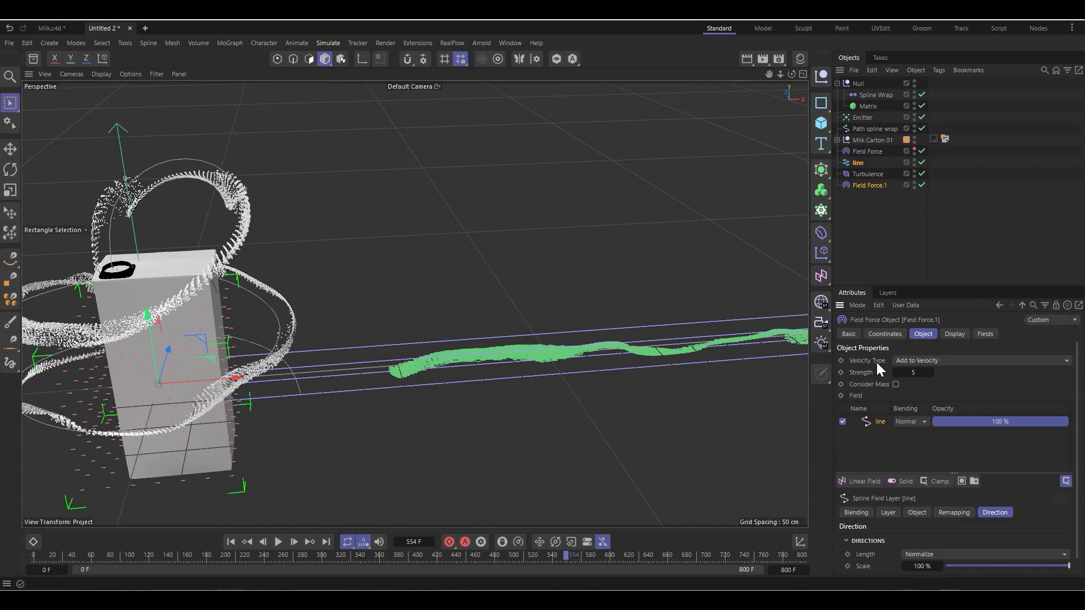
Step: Change the second Field Force's velocity type to Set Absolute Velocity and set its strength to 50
left_click(923, 361)
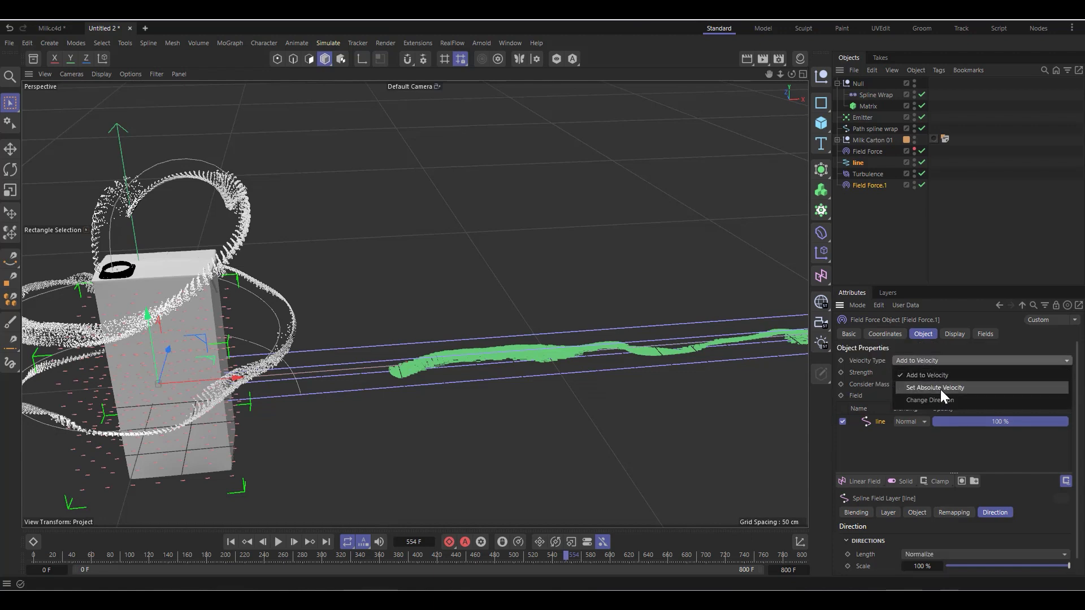
left_click(940, 389)
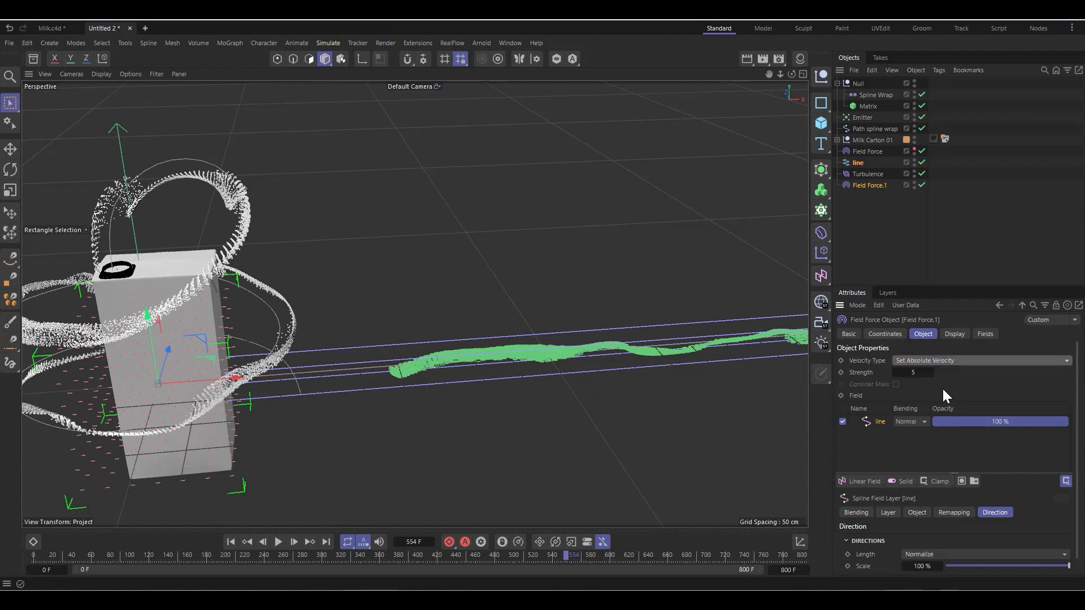
left_click(915, 373)
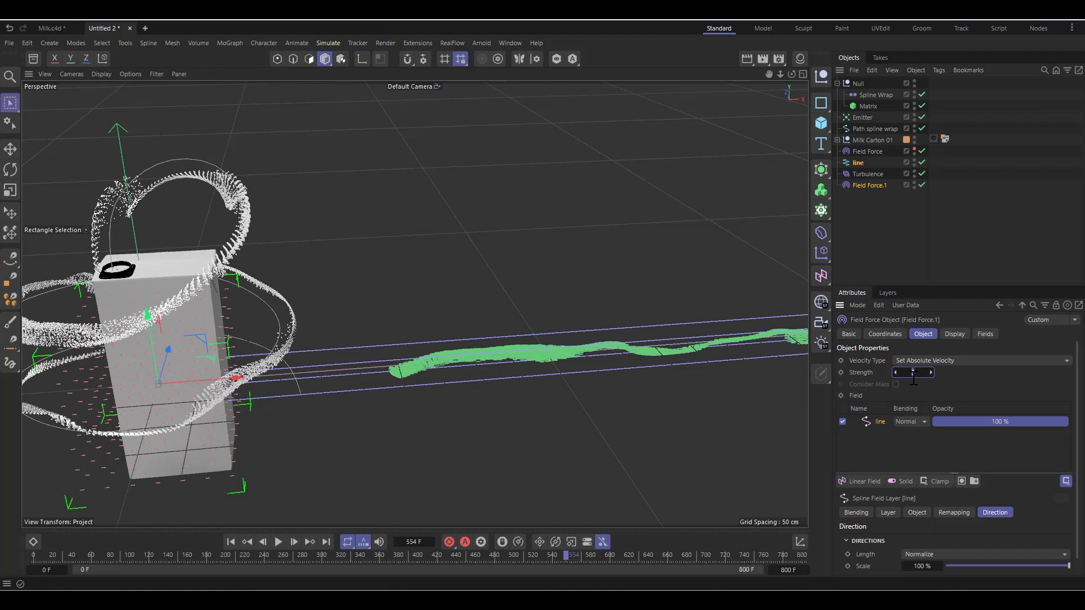
left_click(957, 389)
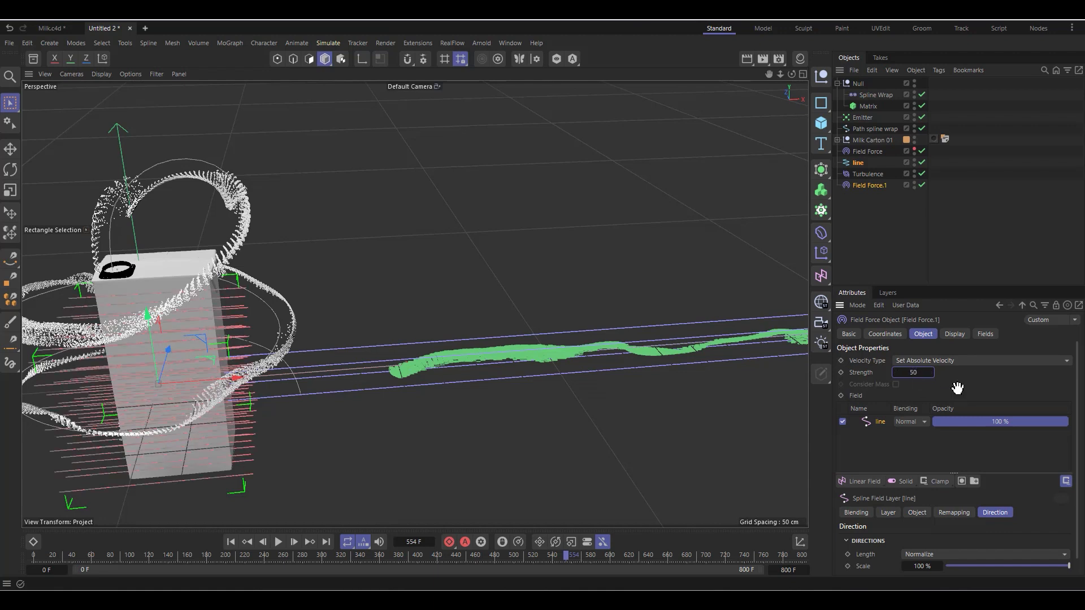
Step: Replay the simulation from the first frame to frame 48 and examine how both forces move the particles
scroll(263, 273, "down", 2)
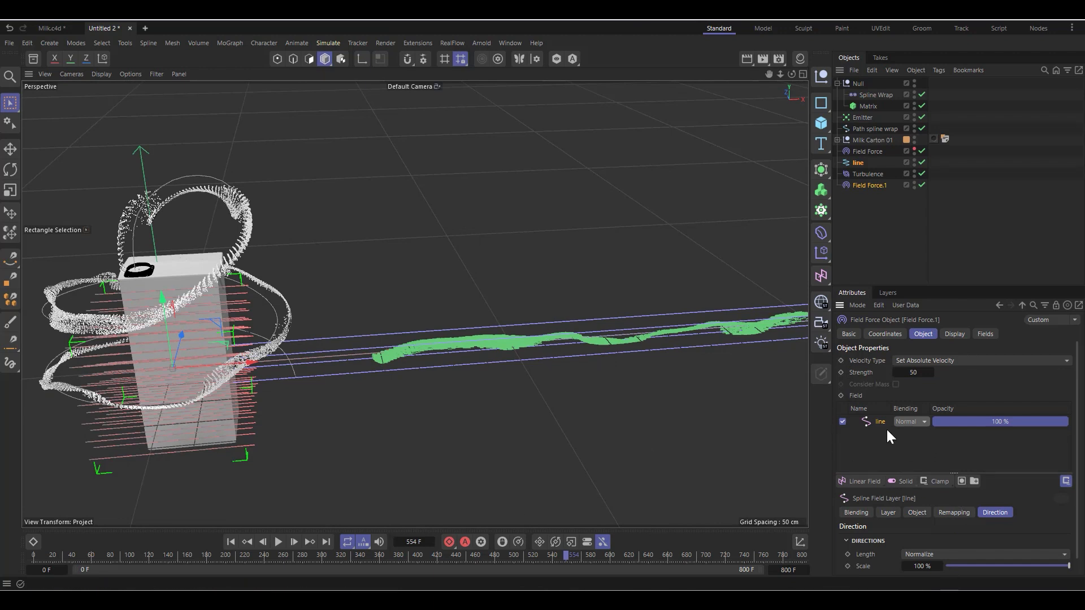
scroll(873, 550, "down", 1)
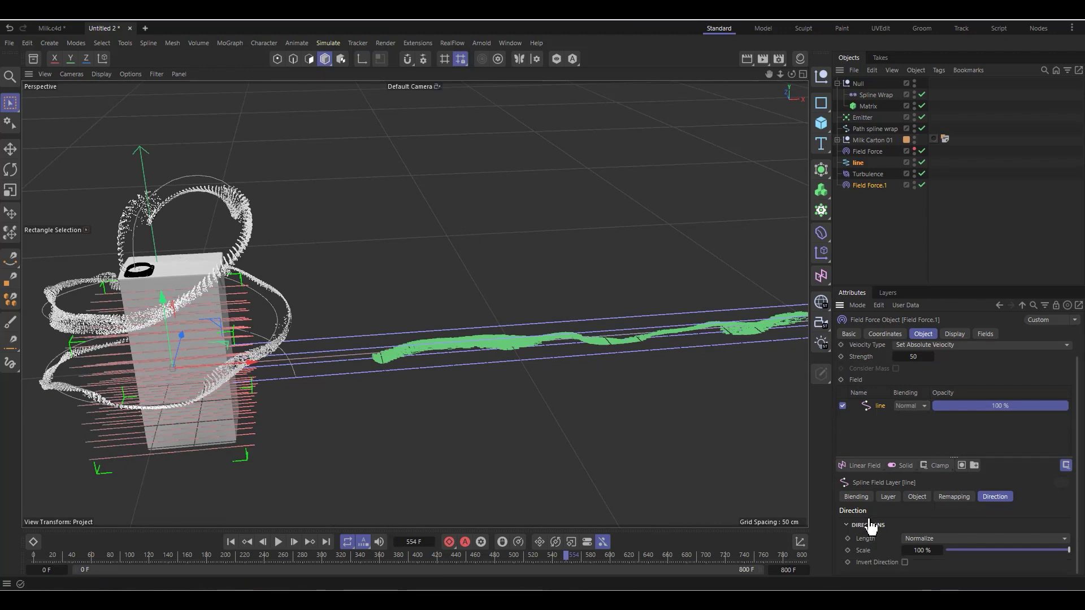
left_click(241, 541)
left_click(278, 540)
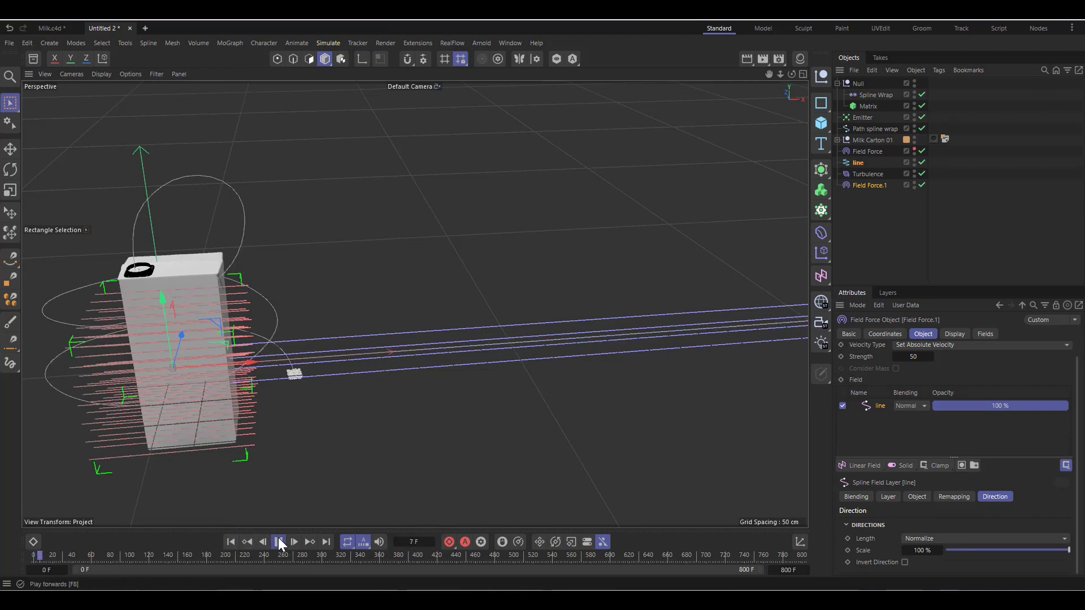
left_click(278, 541)
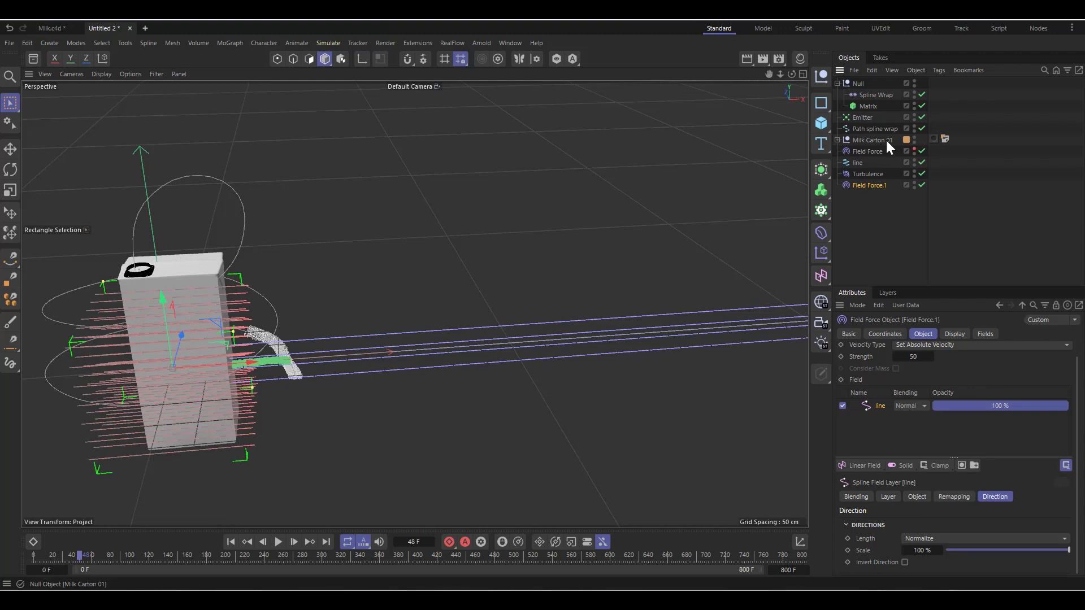
Step: Disable the Matrix and play the simulation on to frame 67 with the first Field Force shown in the viewport
left_click(922, 106)
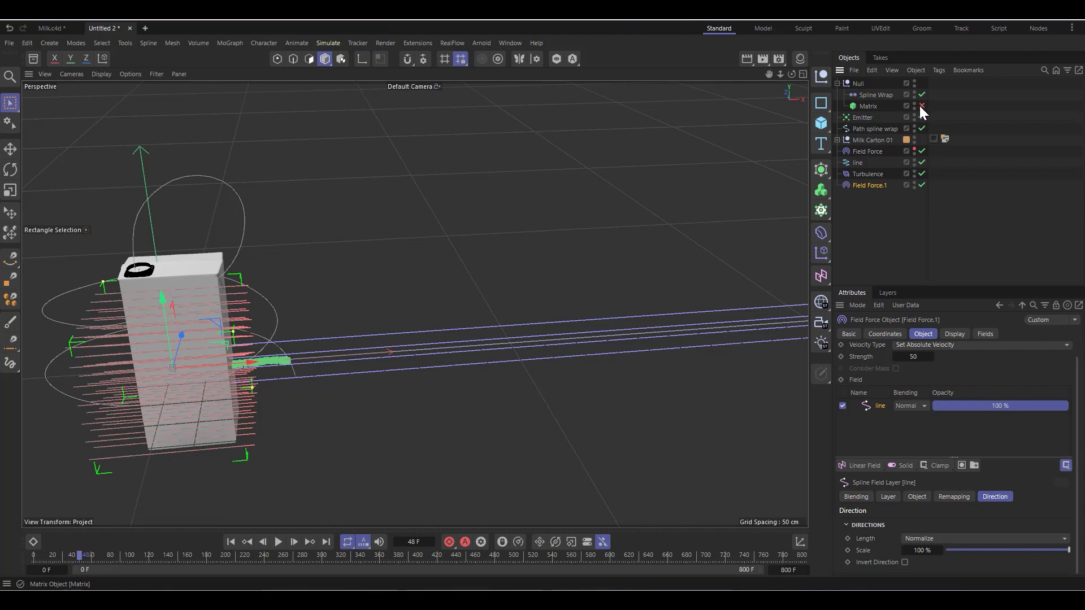
left_click(867, 105)
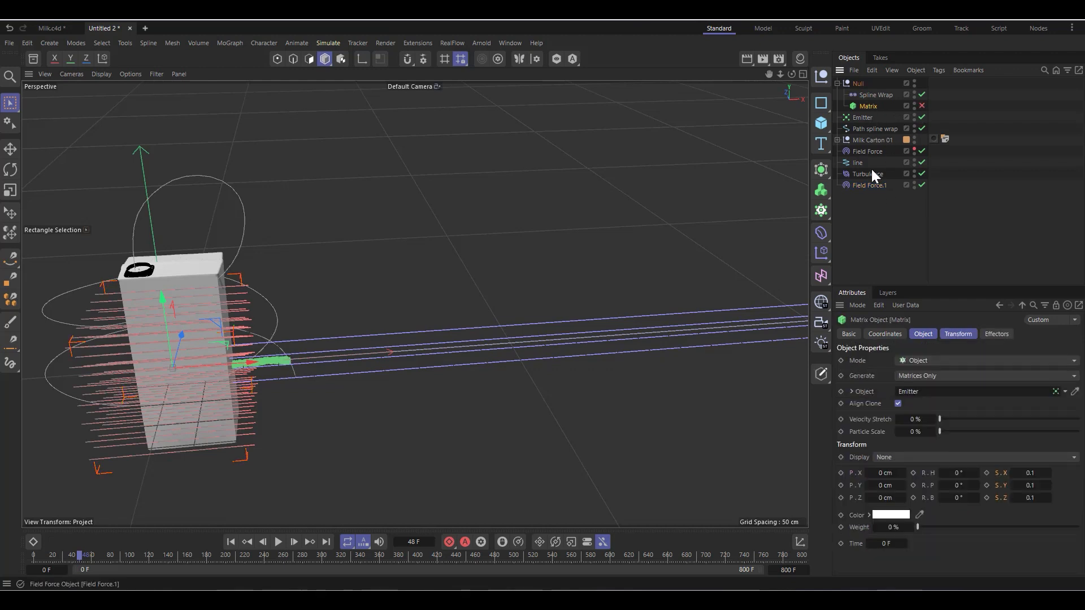
left_click(915, 149)
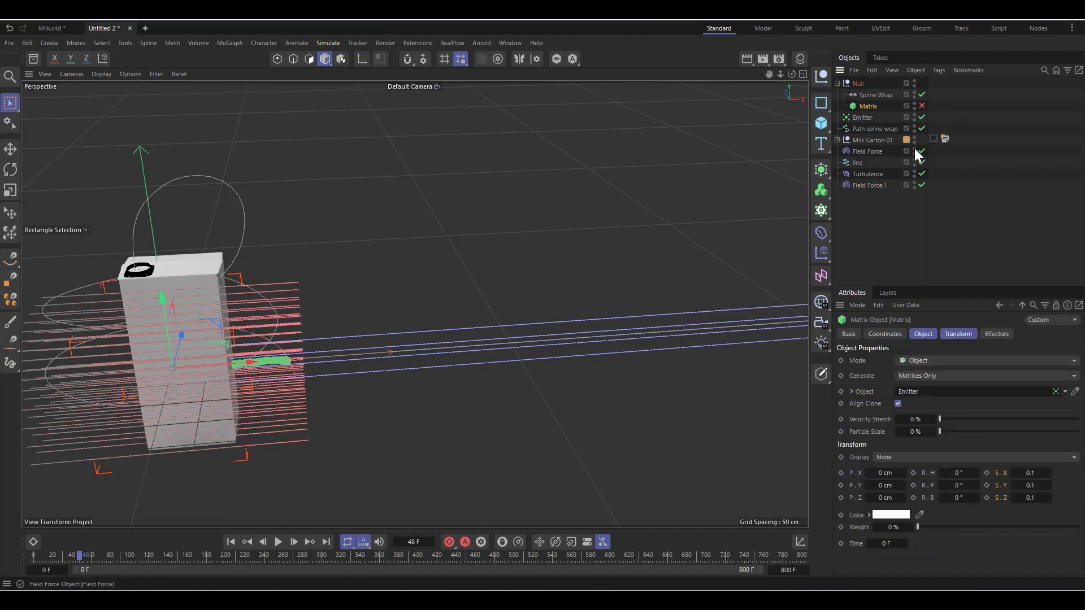
left_click(278, 542)
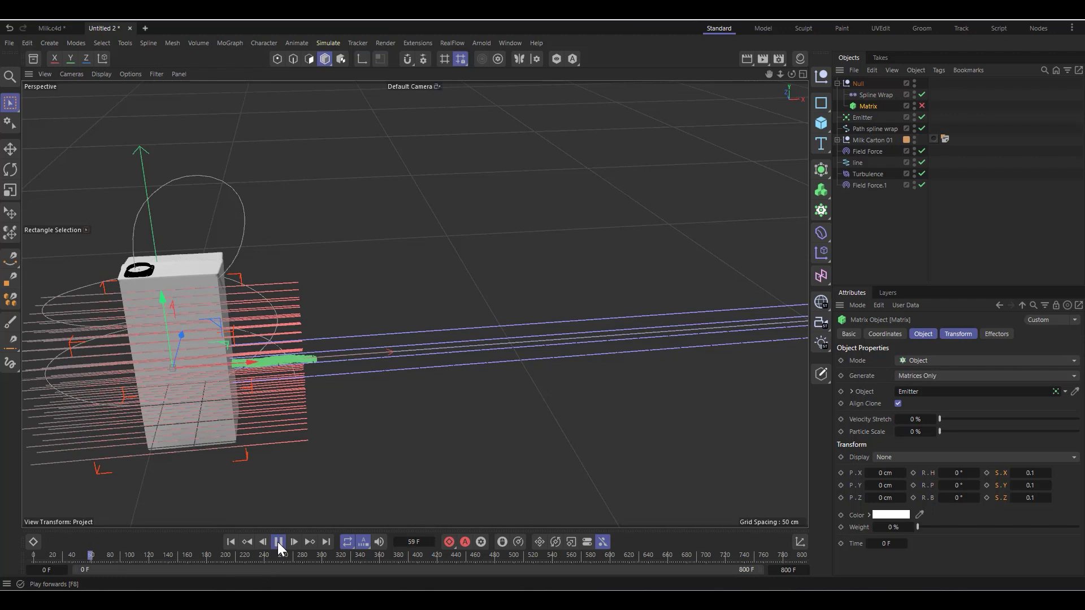
left_click(278, 542)
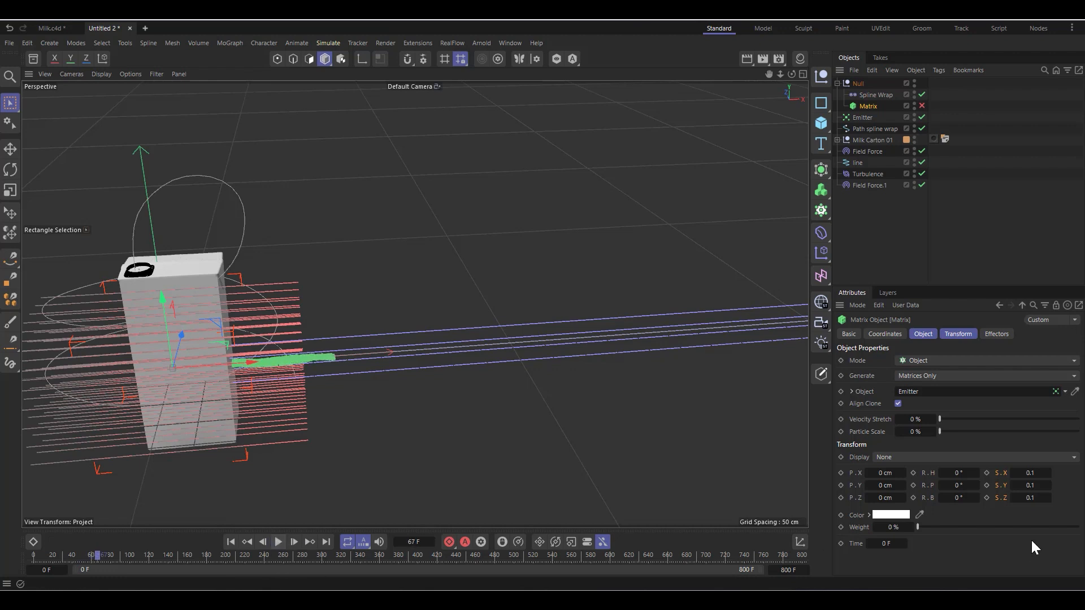
Step: Set the distance mode of the second Field Force's line spline layer to Radius
left_click(866, 185)
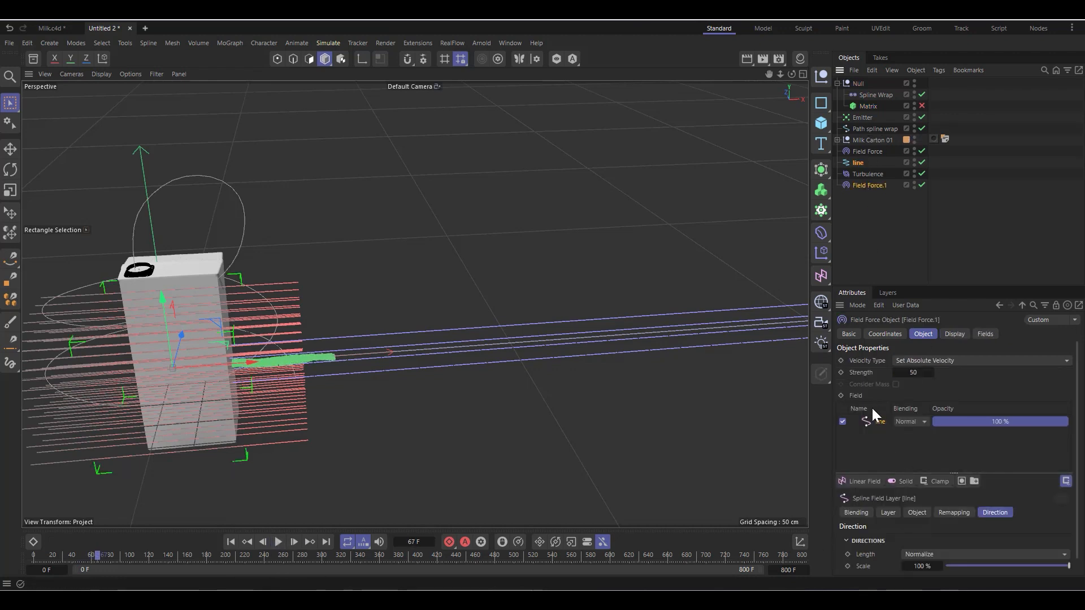
left_click(888, 515)
scroll(894, 531, "down", 3)
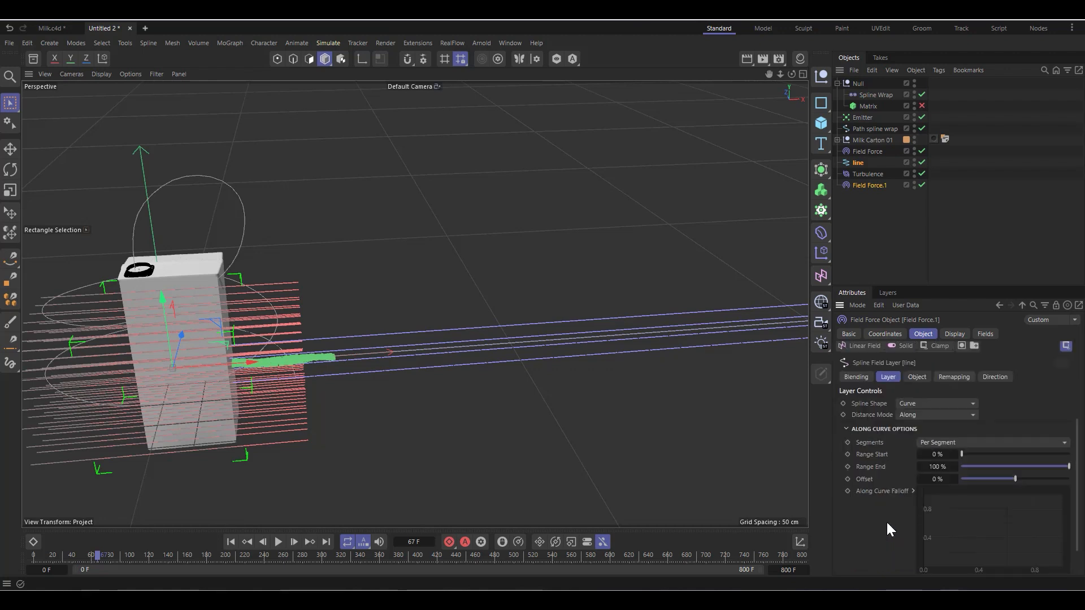
left_click(911, 416)
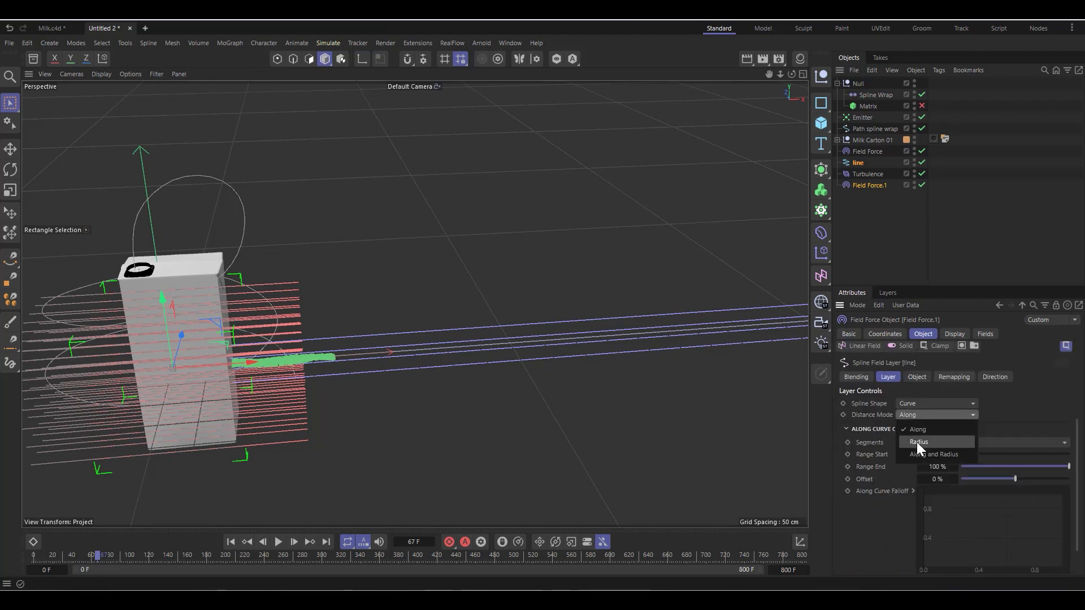
left_click(919, 442)
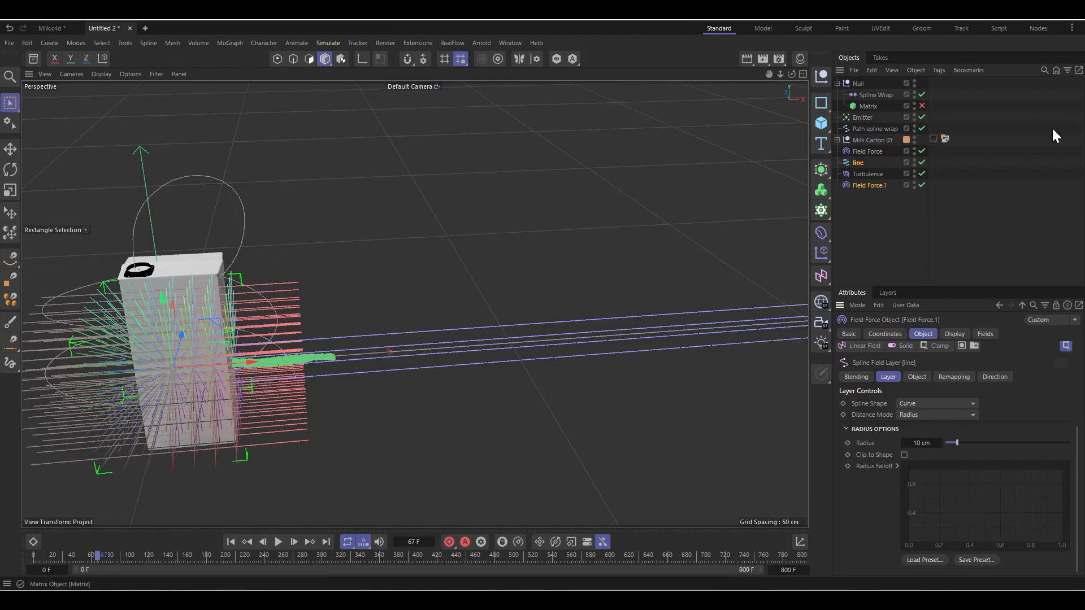
Step: Hide the first Field Force in the viewport and replay the simulation from the first frame to frame 129
left_click(914, 148)
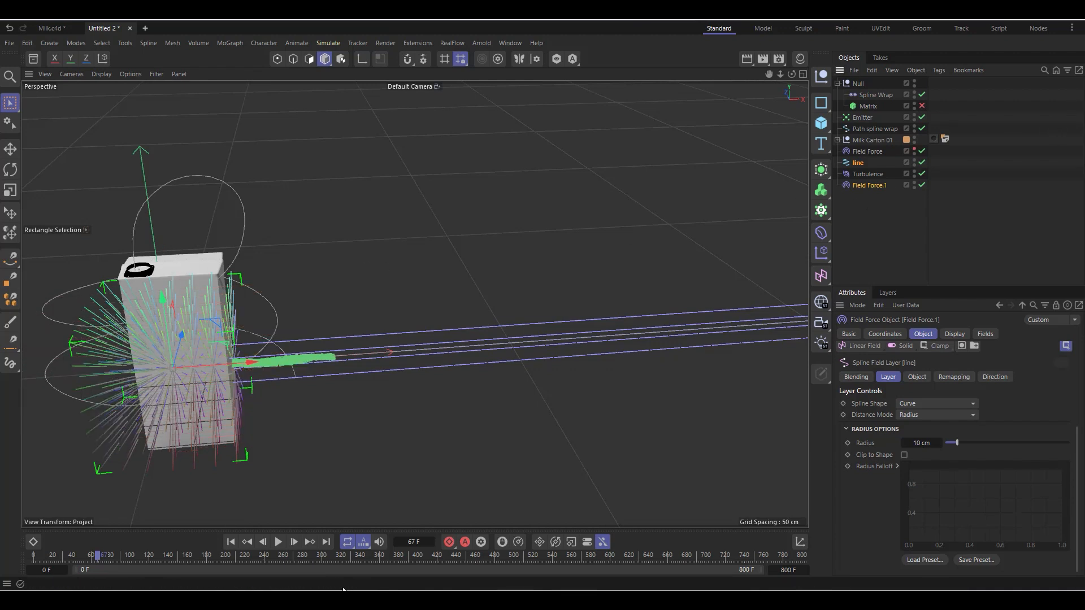
left_click(231, 542)
left_click(279, 542)
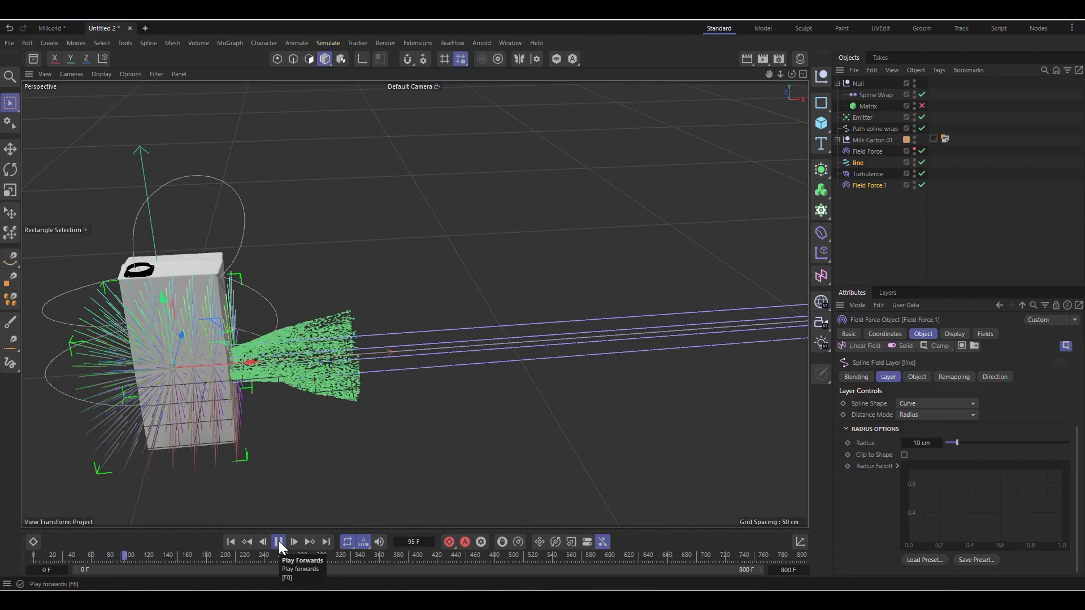
left_click(279, 542)
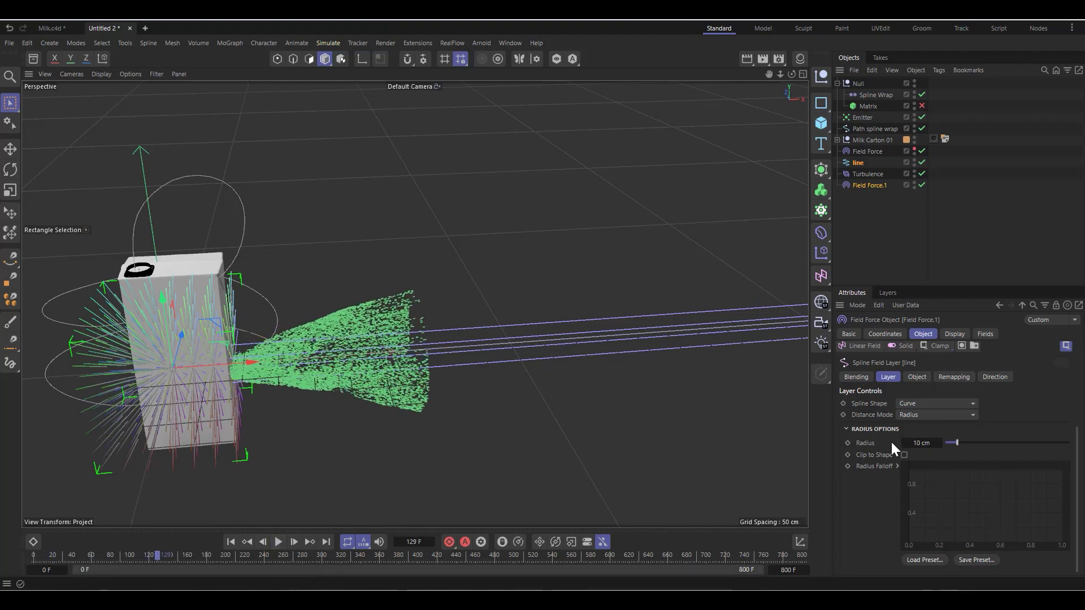
Step: Set the second Field Force's strength to -50 and review its spline layer's direction settings
scroll(865, 449, "up", 4)
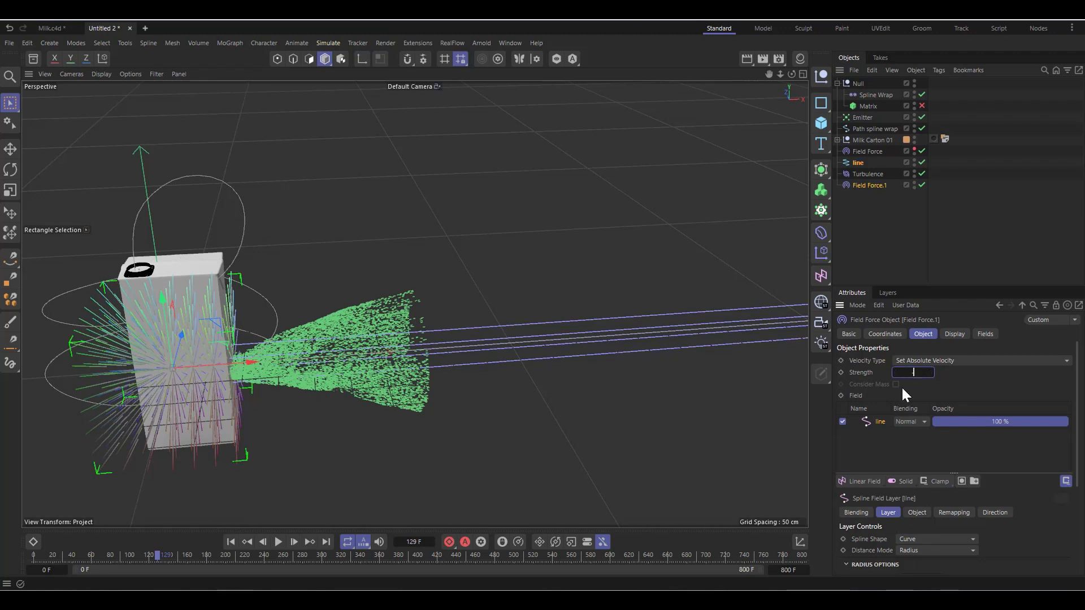
type("-50")
key("Return")
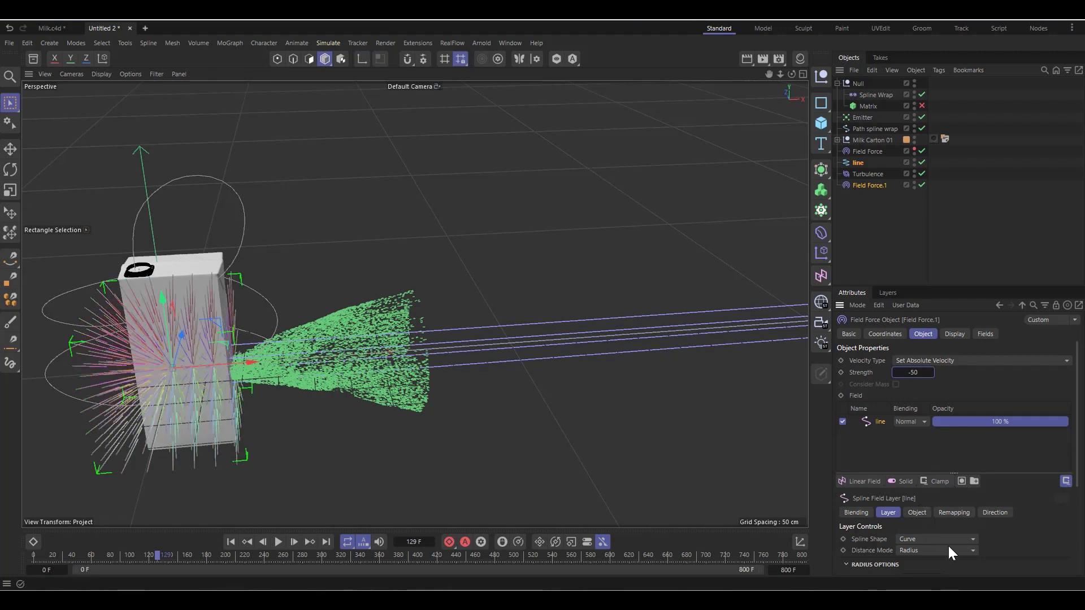
left_click(1007, 513)
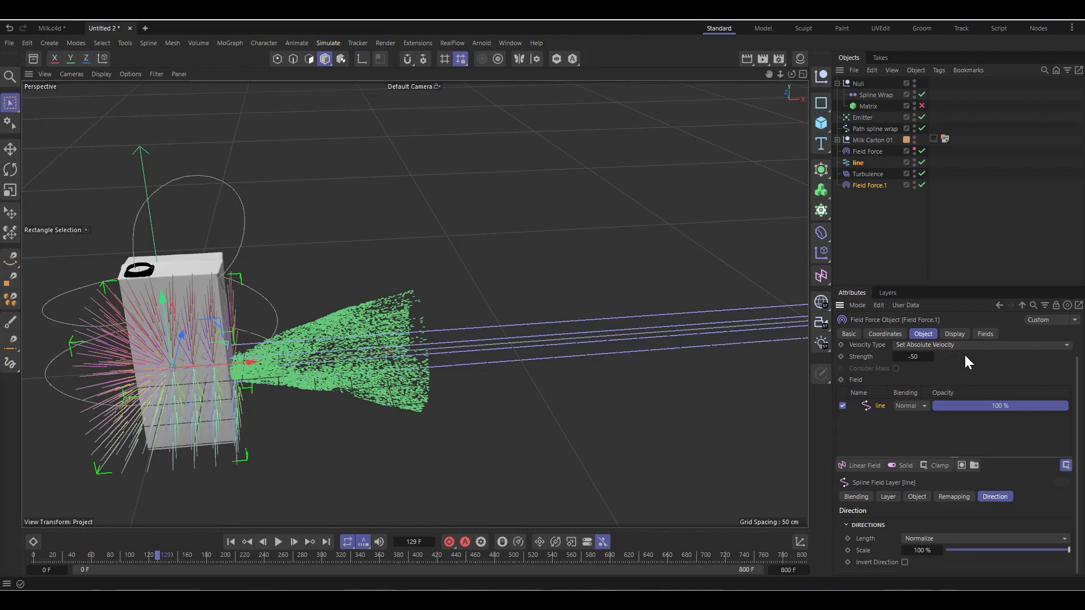
scroll(965, 362, "up", 1)
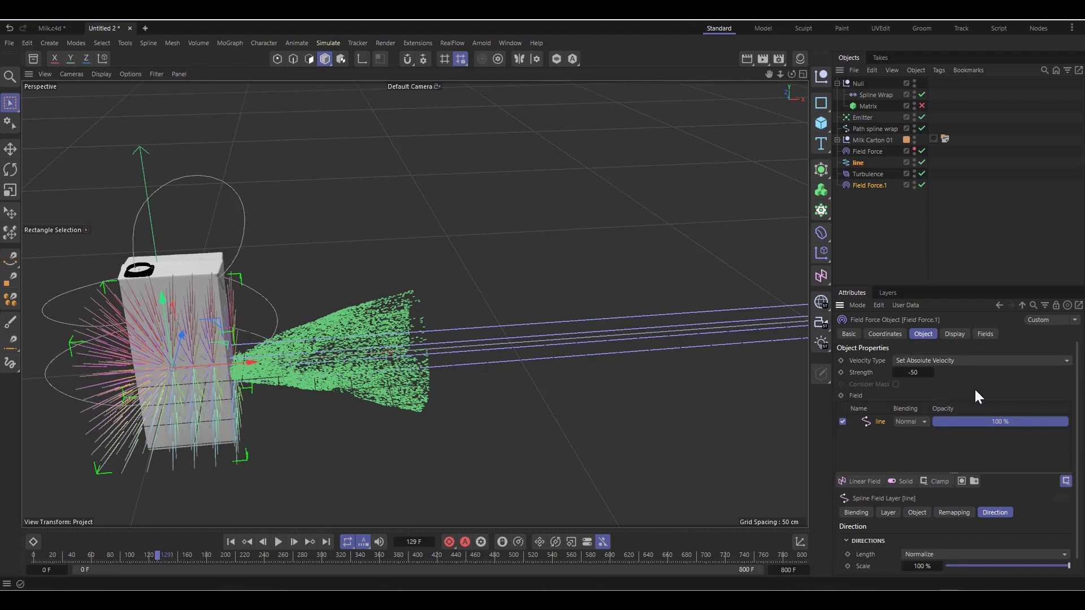
Step: Hide the milk carton, the second Field Force and the Spline Wrap in the viewport while replaying the simulation from the first frame to frame 332
left_click(232, 542)
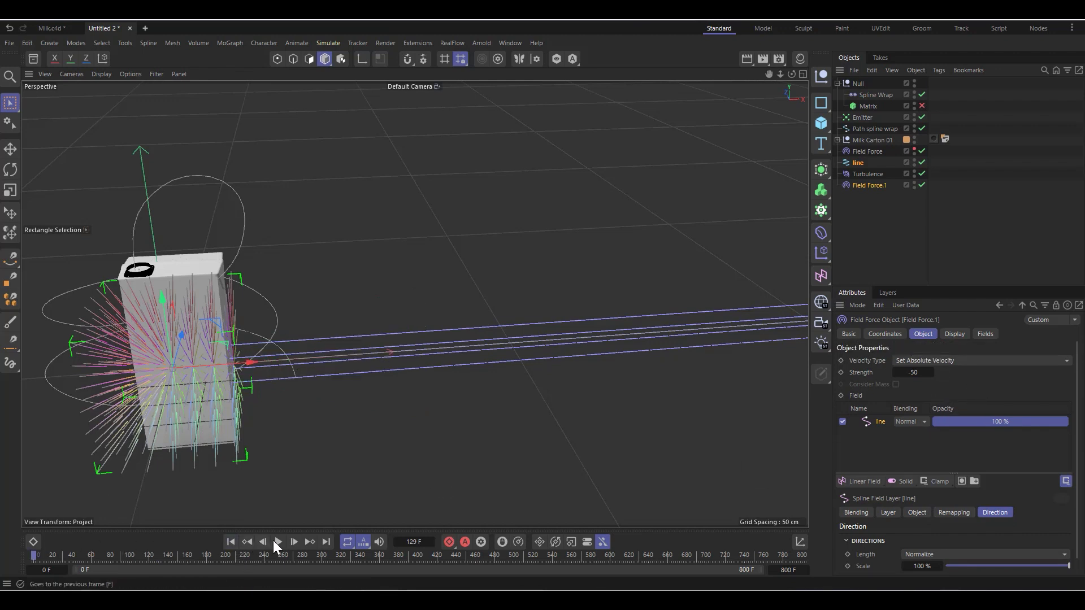
left_click(279, 542)
left_click(914, 137)
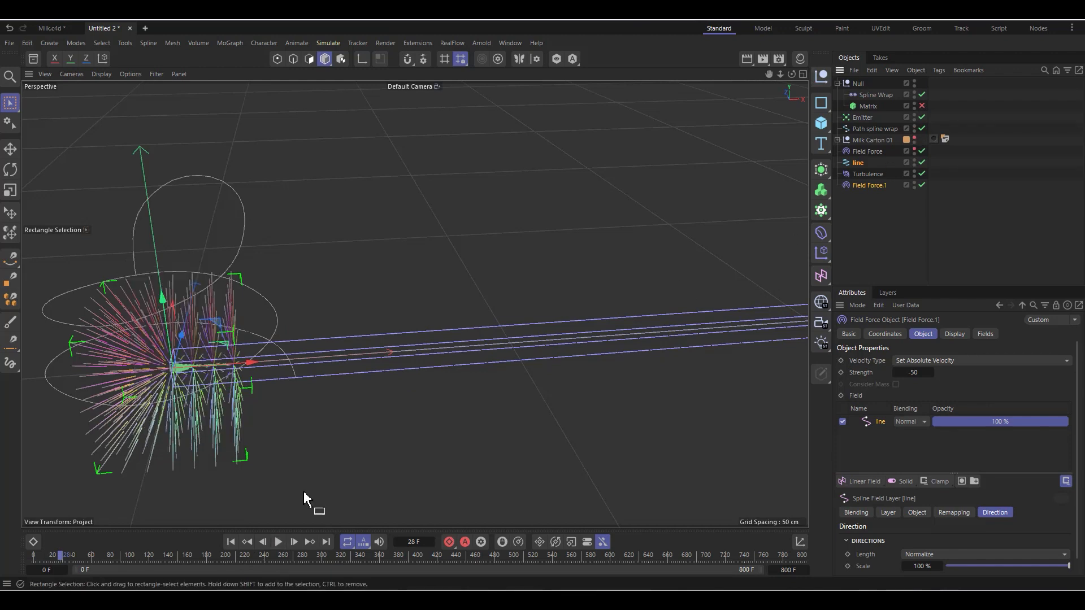
left_click(279, 541)
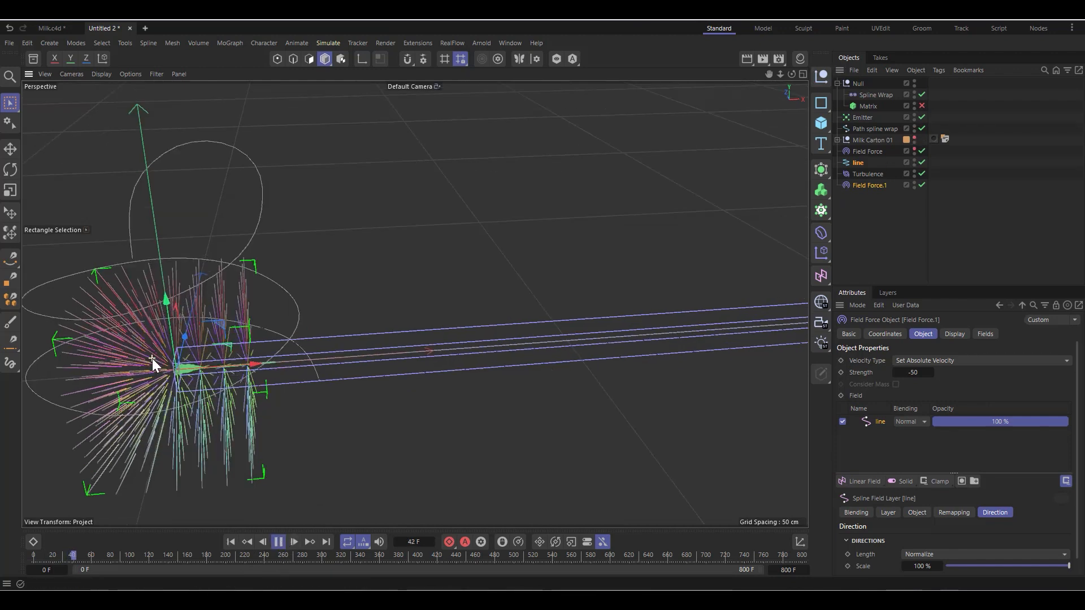
left_click(915, 183)
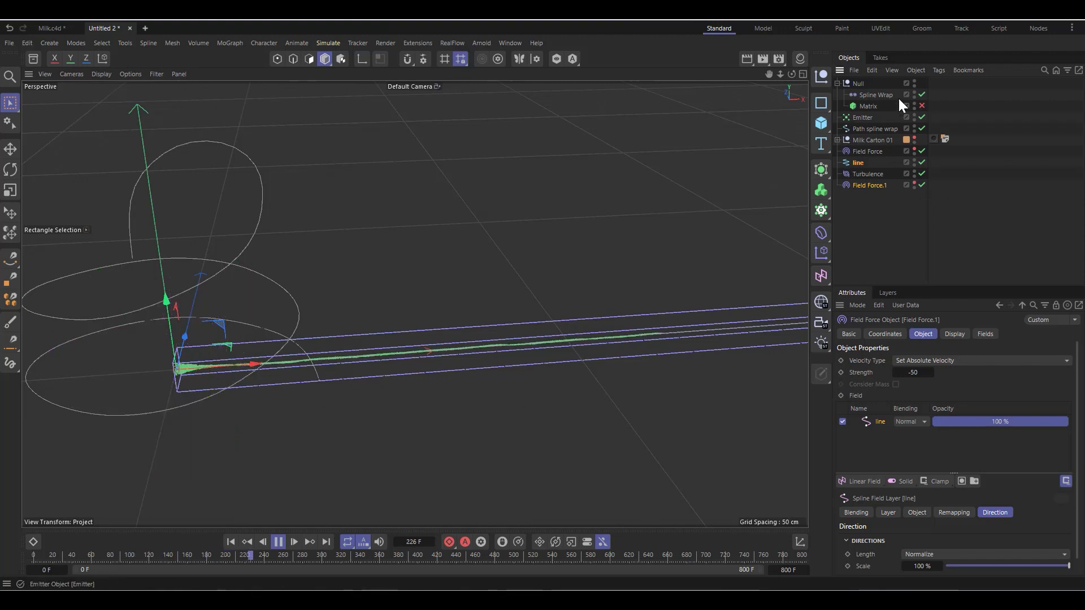
left_click(915, 93)
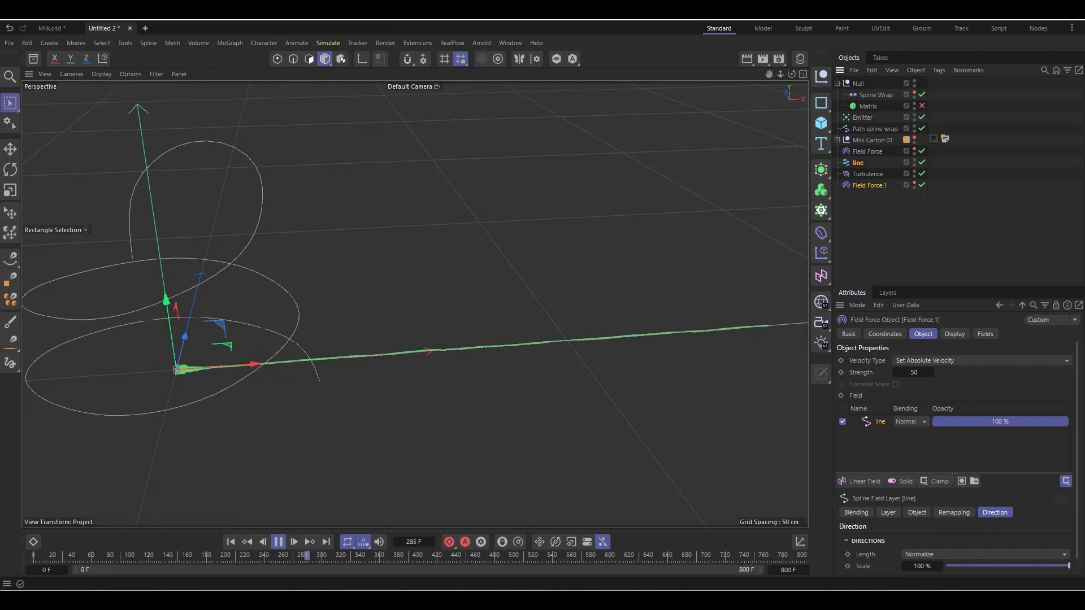
left_click(279, 542)
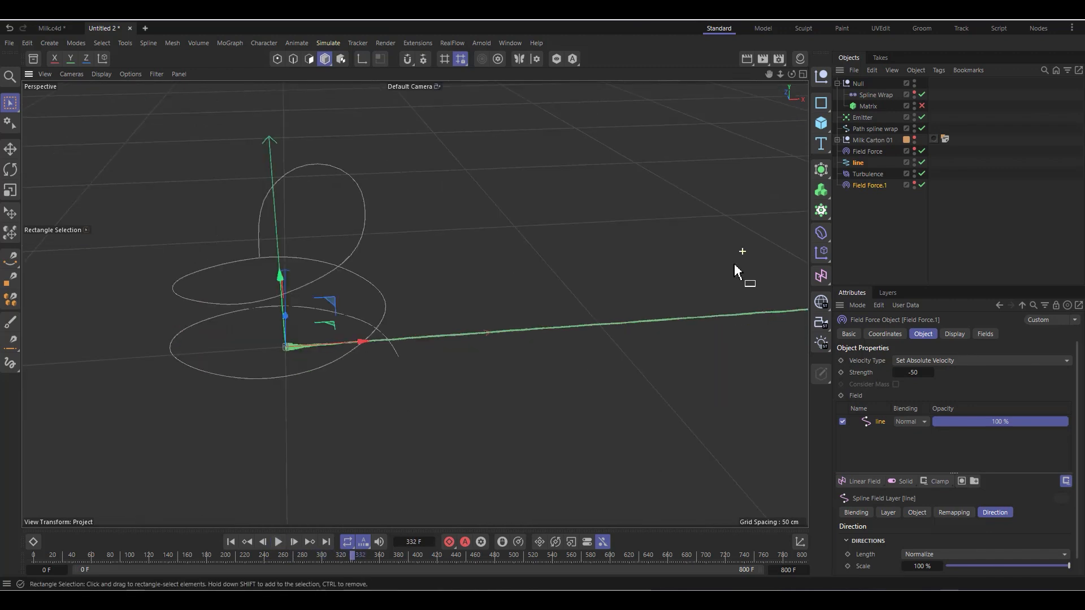
Step: Turn off the workplane grid display in the viewport and play the simulation on to frame 368
scroll(315, 333, "up", 5)
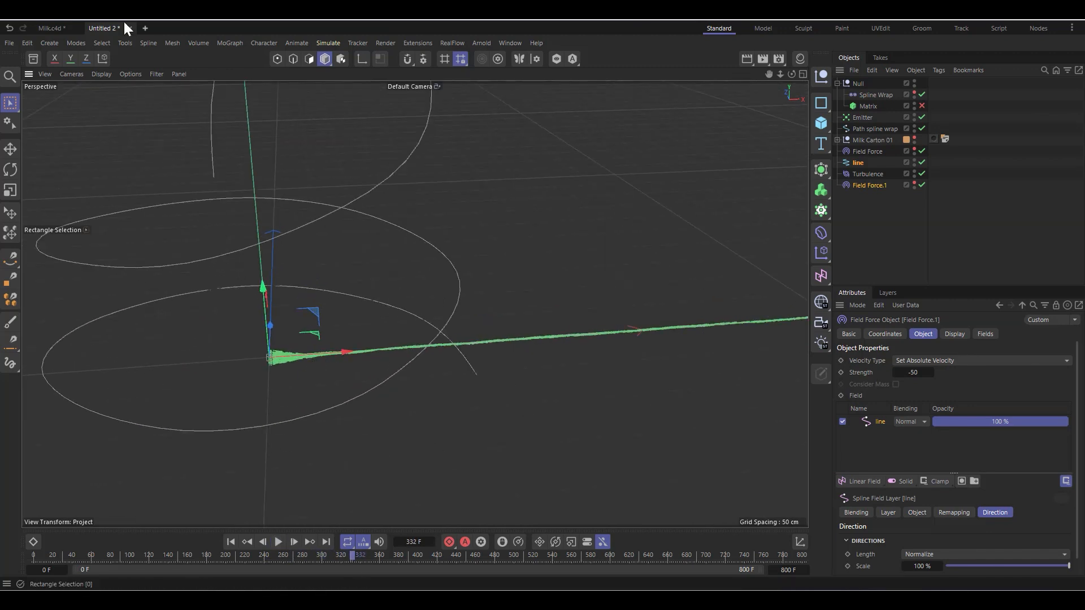
left_click(152, 74)
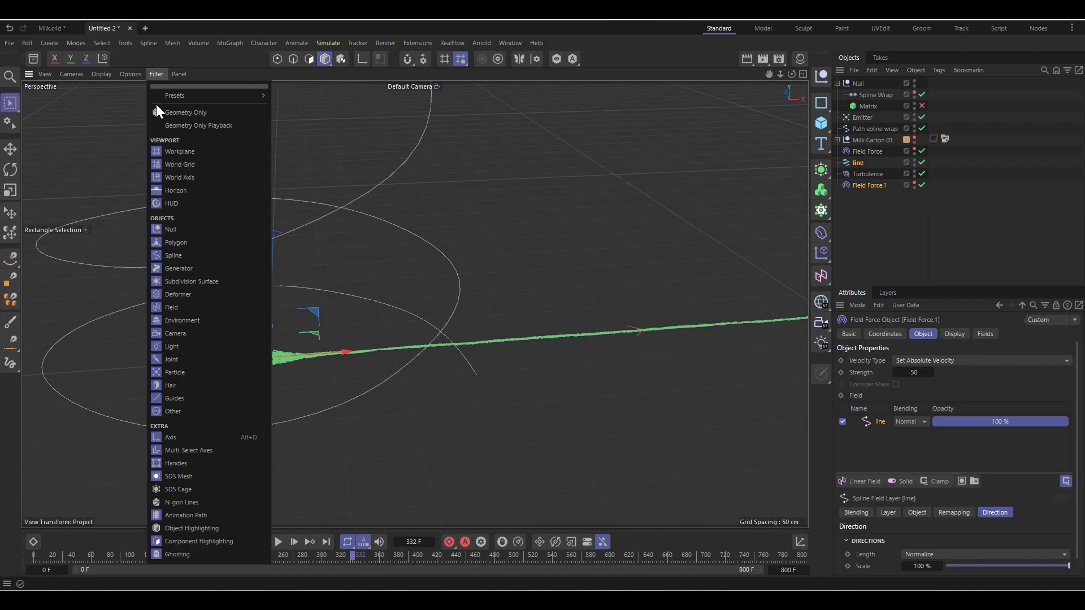
left_click(167, 149)
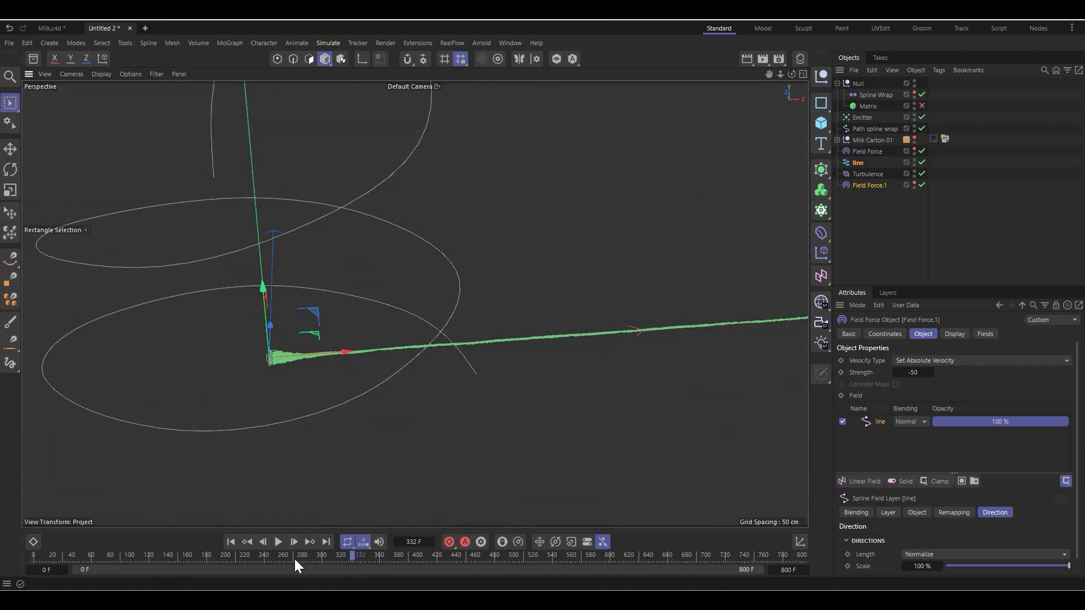
left_click(278, 543)
left_click(278, 542)
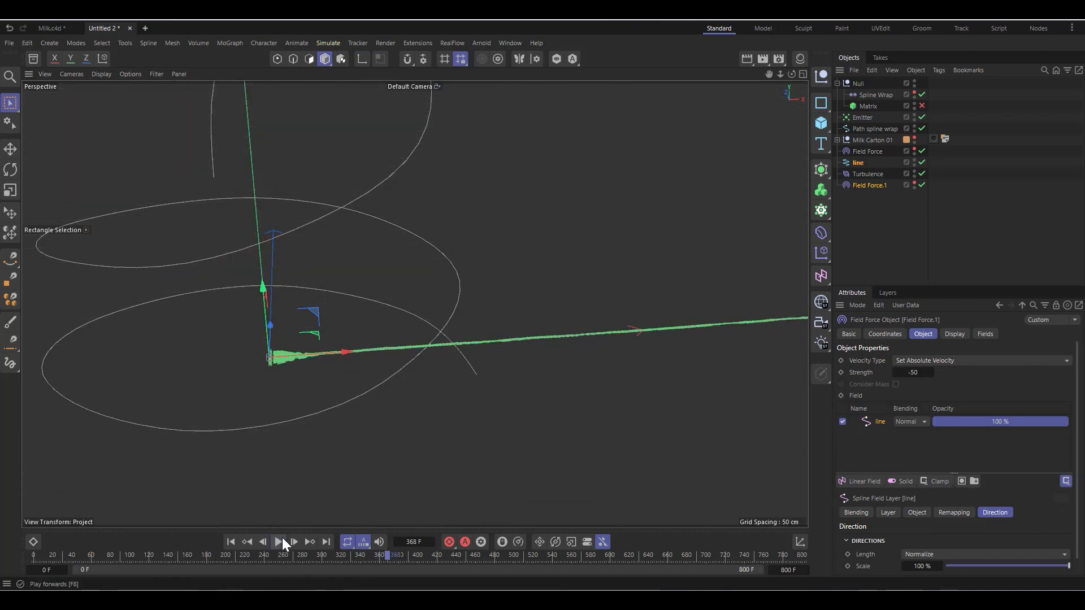
Step: Return to the first frame and add the line spline as a layer in the second Field Force's Fields settings
scroll(242, 376, "down", 5)
scroll(226, 395, "down", 3)
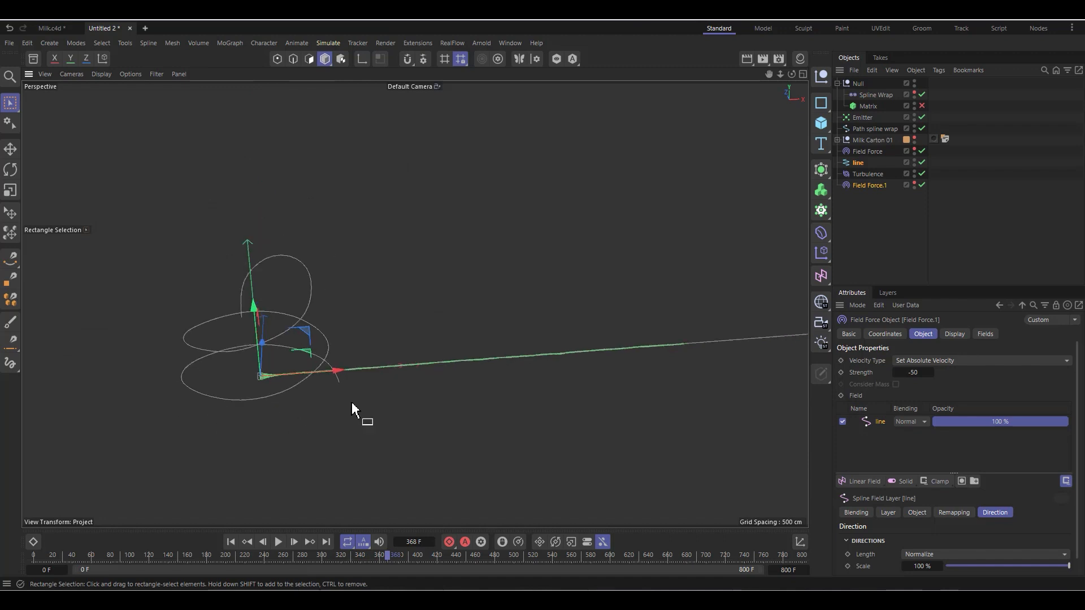
scroll(352, 404, "up", 3)
scroll(215, 373, "up", 5)
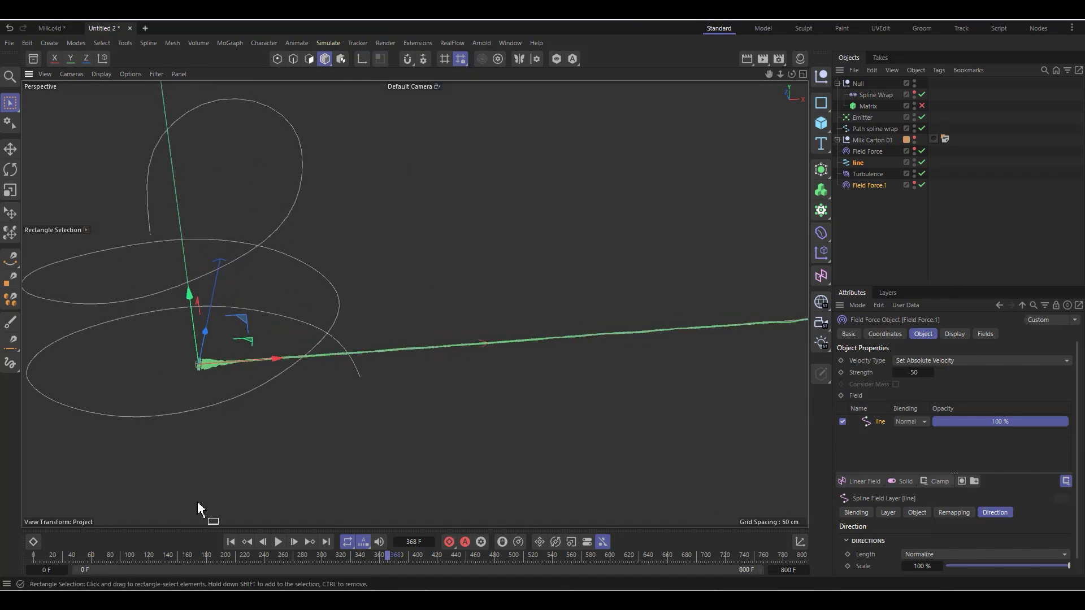
left_click(230, 542)
scroll(151, 363, "down", 5)
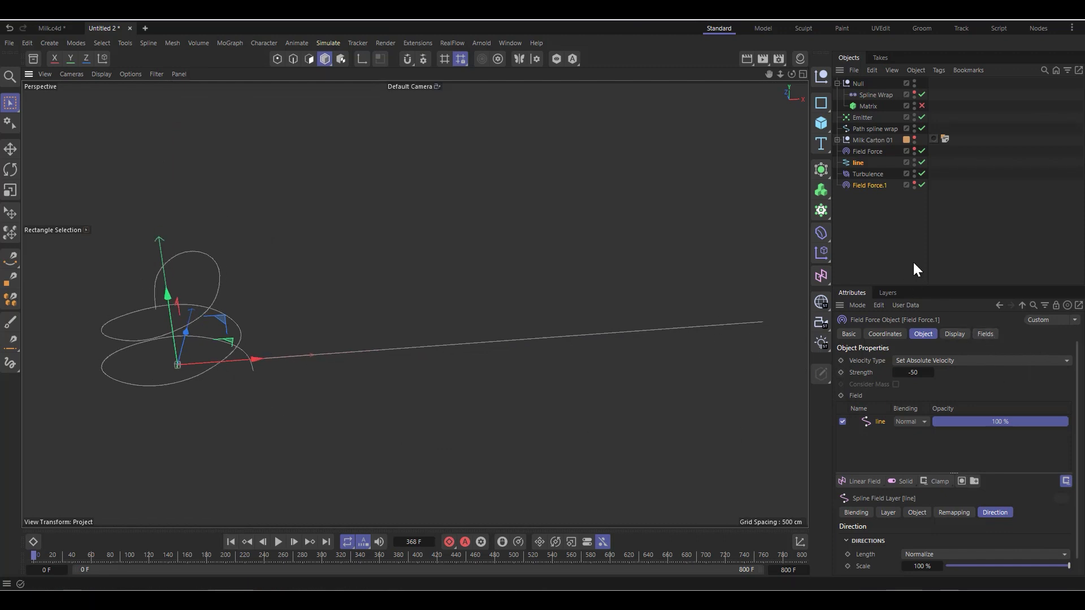
left_click(988, 334)
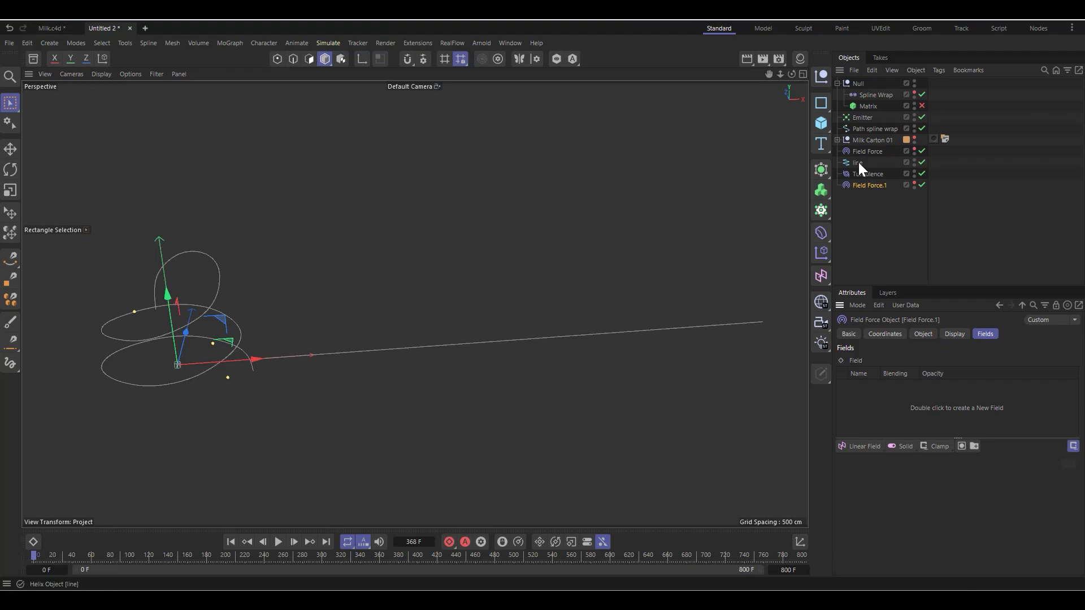
left_click_drag(860, 168, 889, 413)
left_click(879, 388)
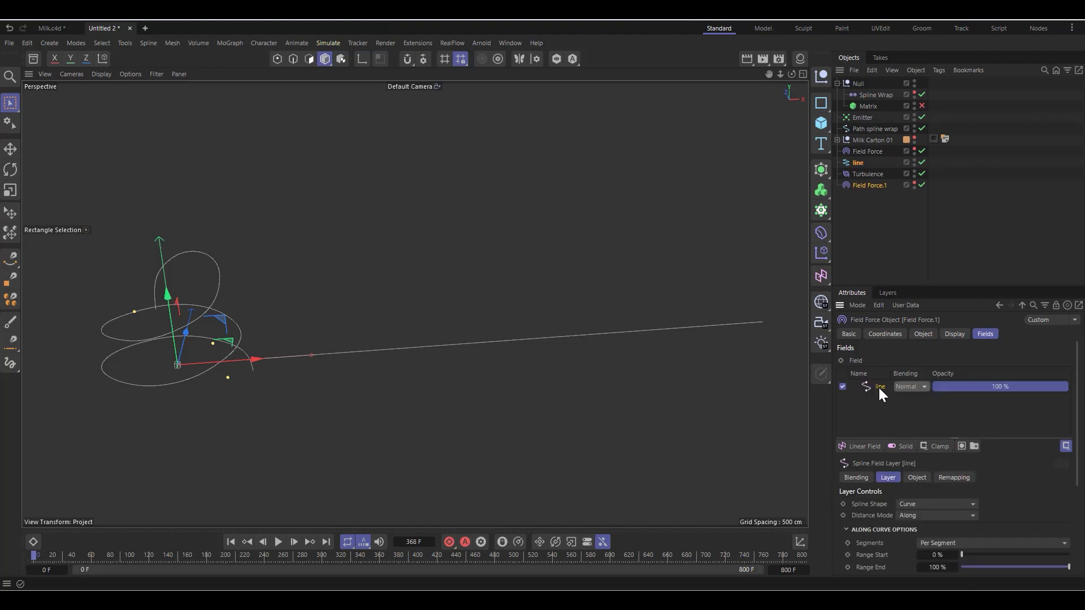
scroll(904, 554, "down", 3)
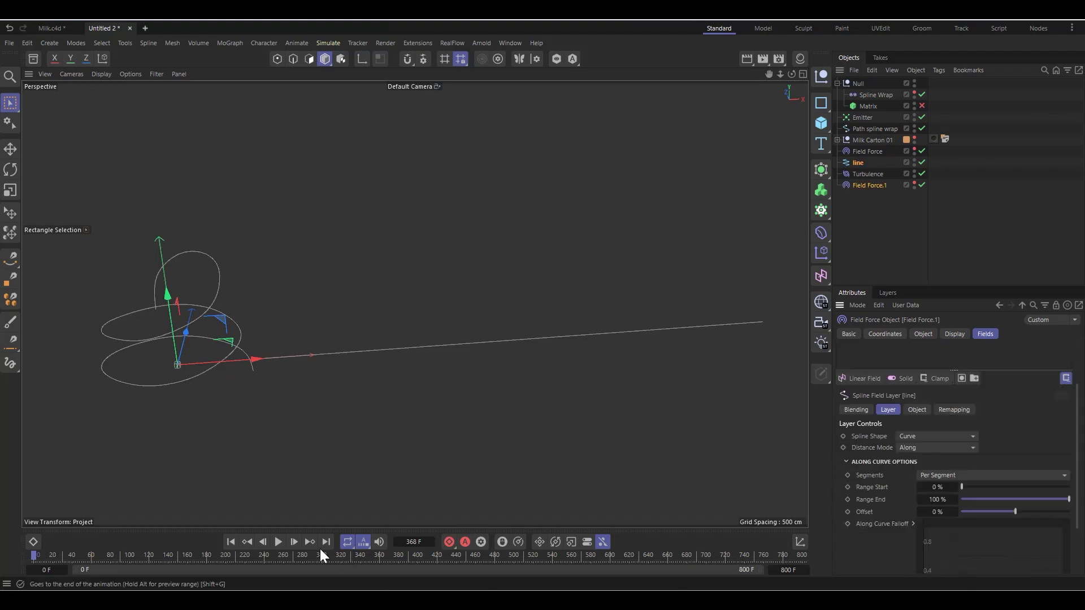
Step: Play the simulation from the first frame to frame 145 to check the particle stream along the line
left_click(278, 542)
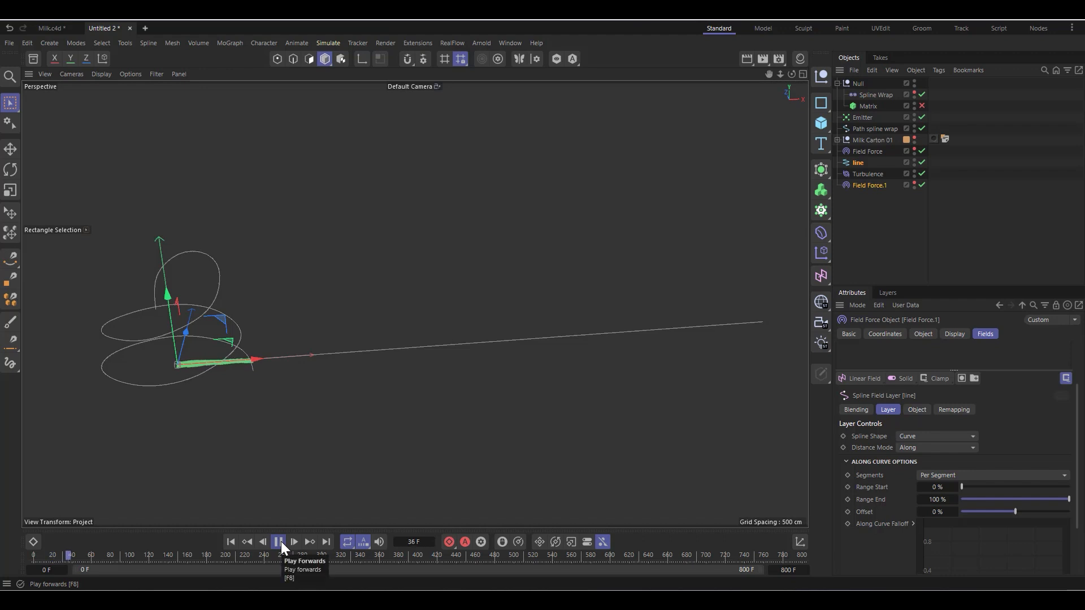
scroll(393, 351, "up", 2)
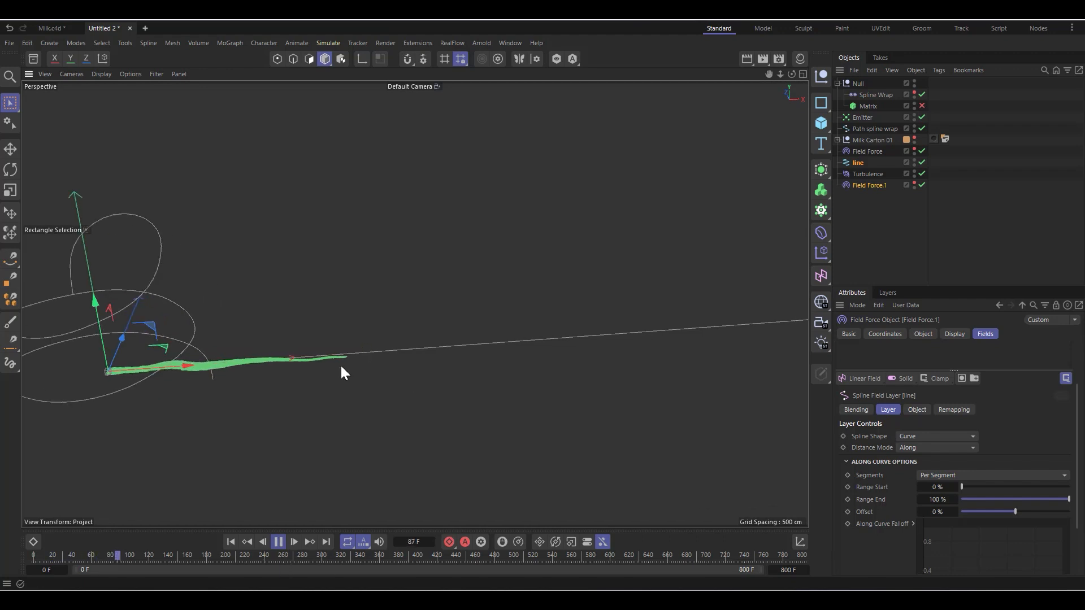
left_click(278, 542)
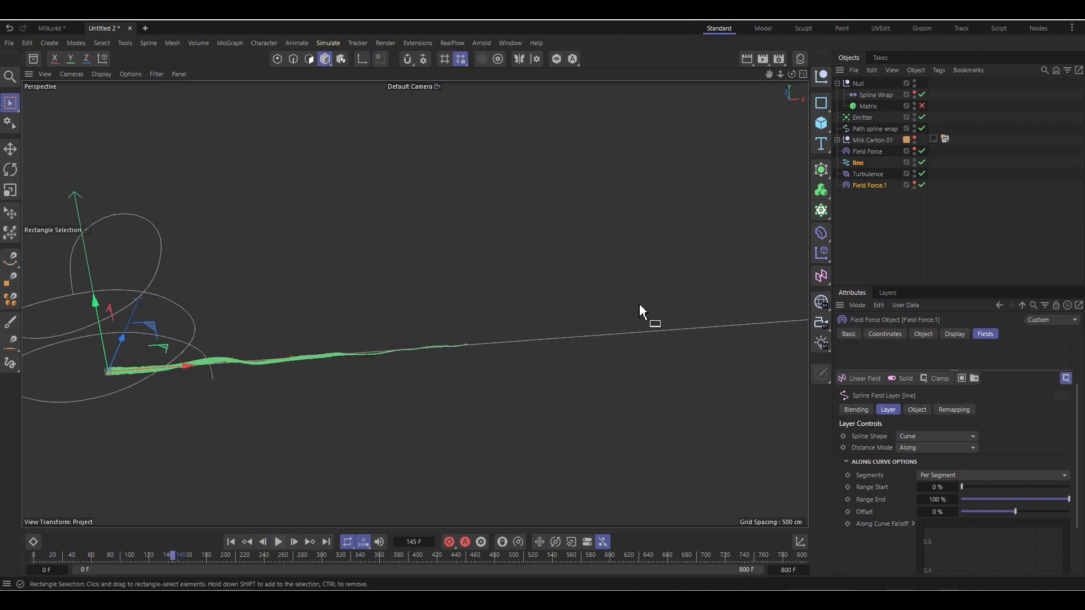
scroll(246, 364, "down", 2)
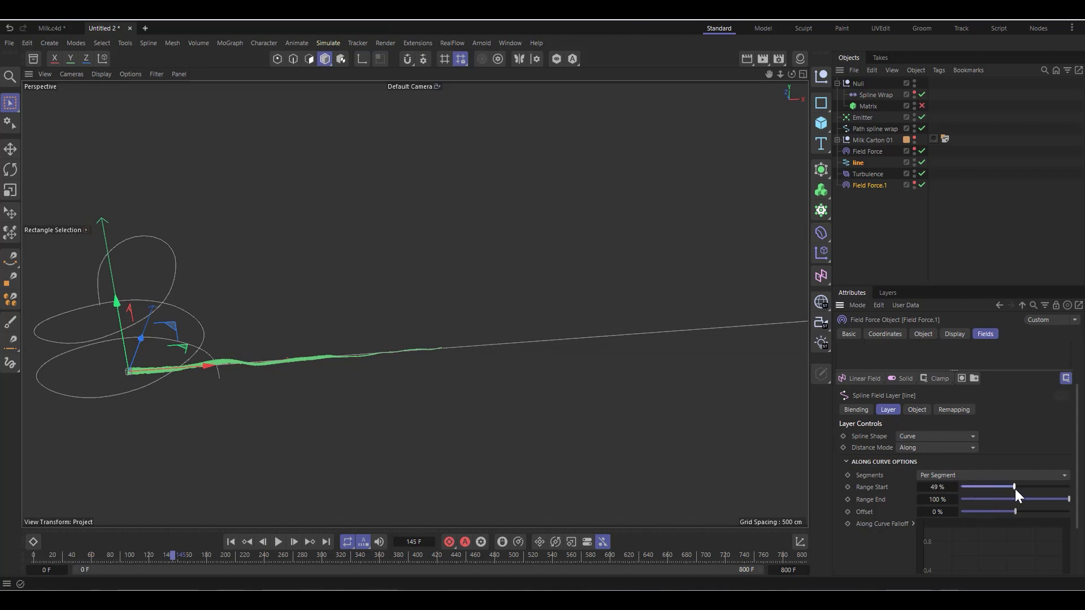
Step: Set the line field layer's Range Start to 60 % and then 80 % while replaying from the first frame to frame 473
left_click_drag(1015, 489, 1026, 490)
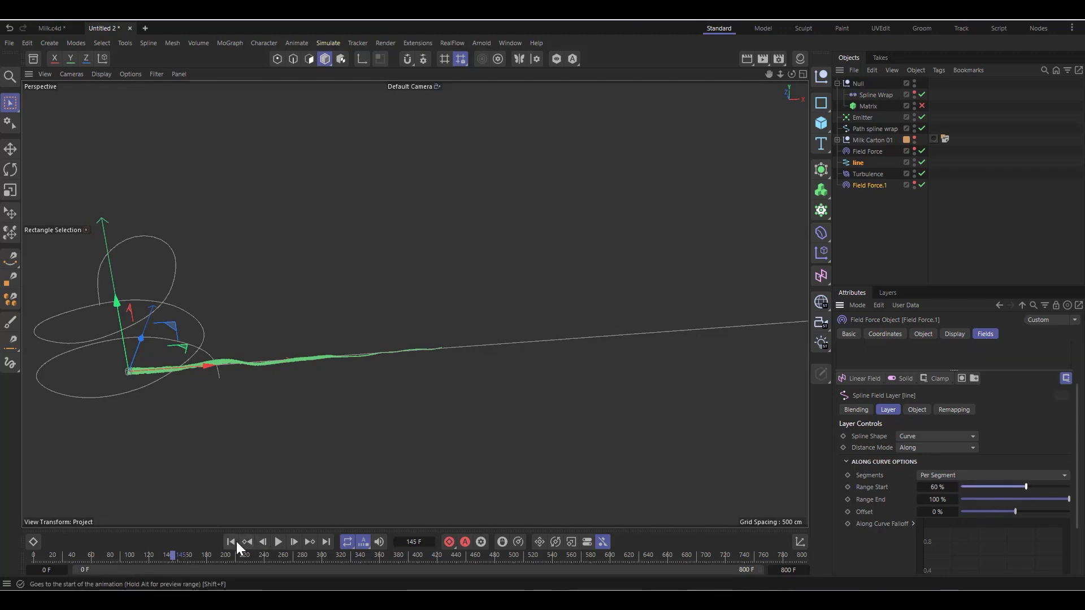
left_click(231, 542)
left_click(278, 542)
scroll(179, 441, "down", 2)
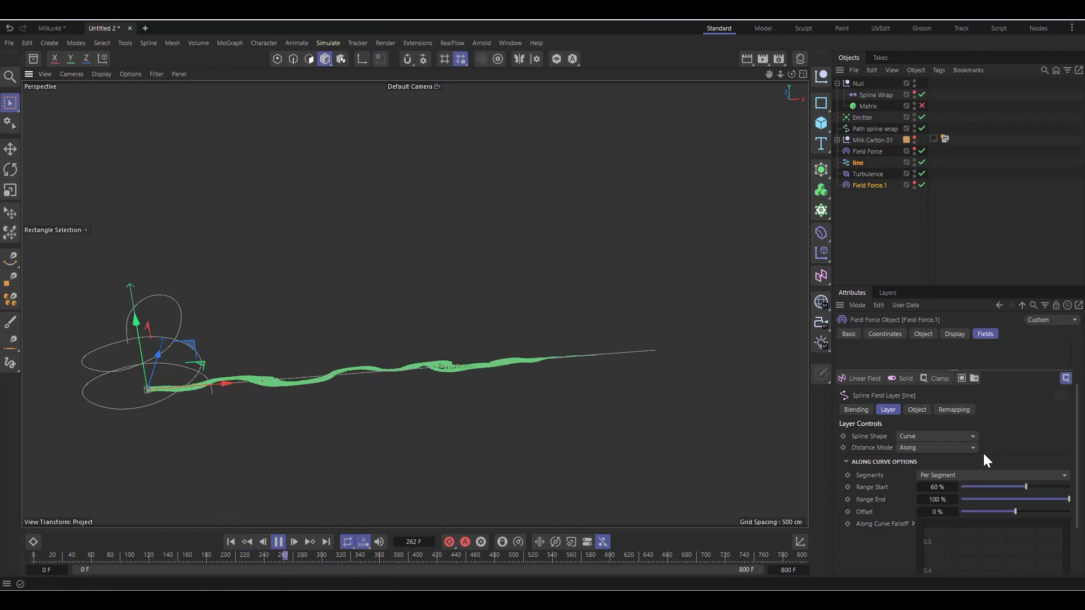
left_click_drag(1029, 487, 1042, 487)
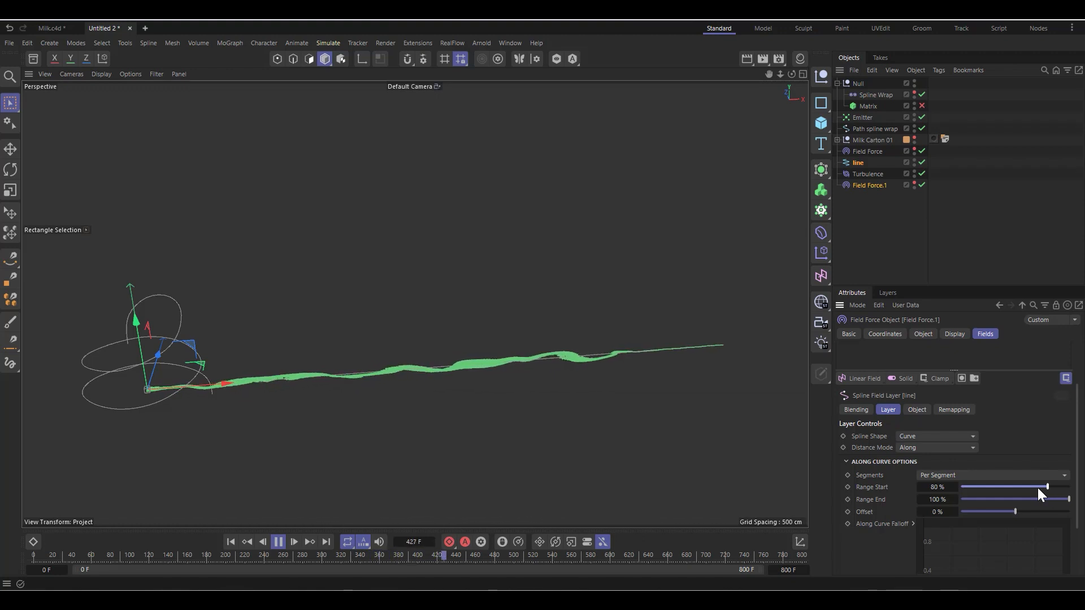
left_click(276, 542)
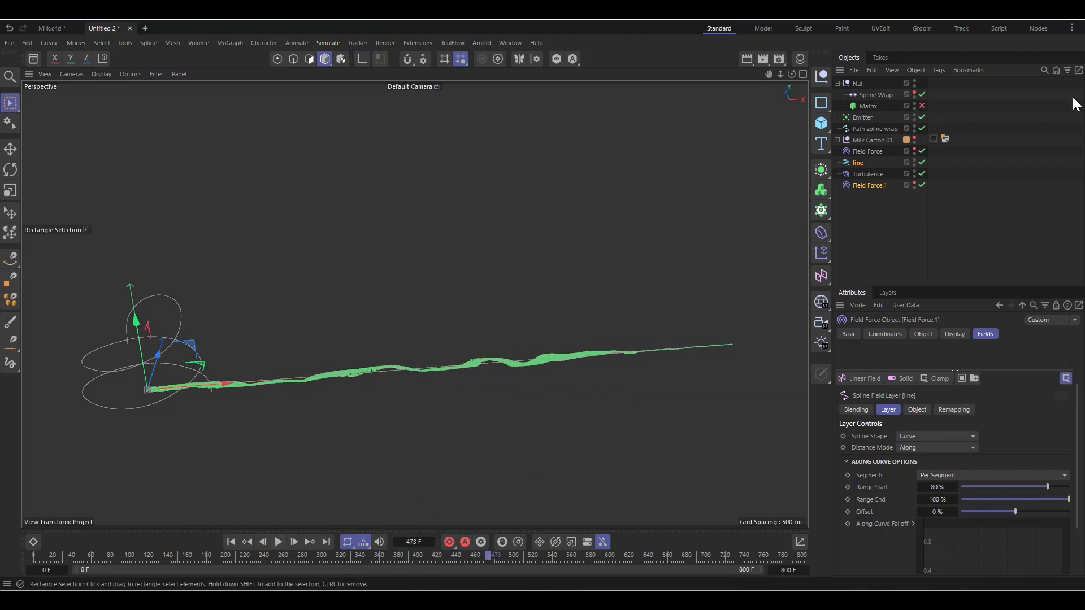
Step: Enable the Matrix, show the Spline Wrap in the viewport again and play the simulation on to frame 519
left_click(923, 106)
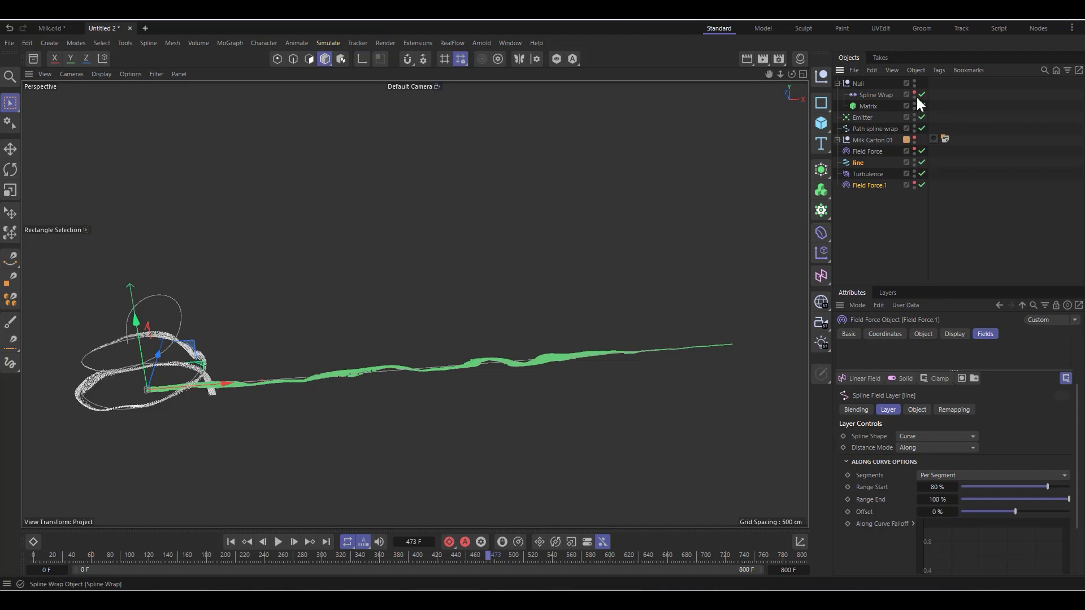
scroll(113, 368, "up", 3)
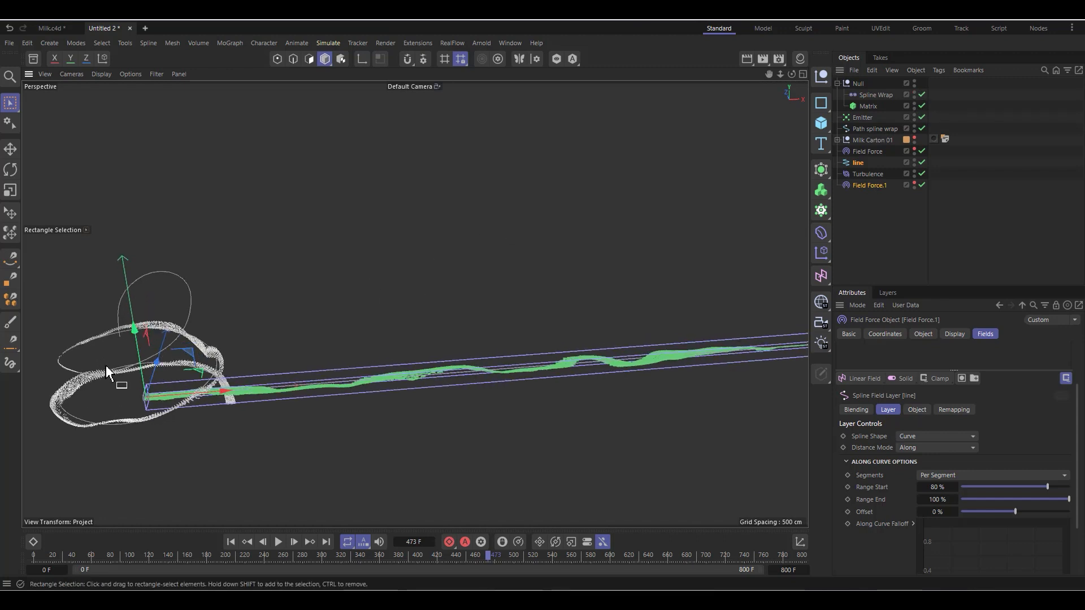
scroll(565, 290, "down", 1)
left_click_drag(273, 370, 316, 368, "alt")
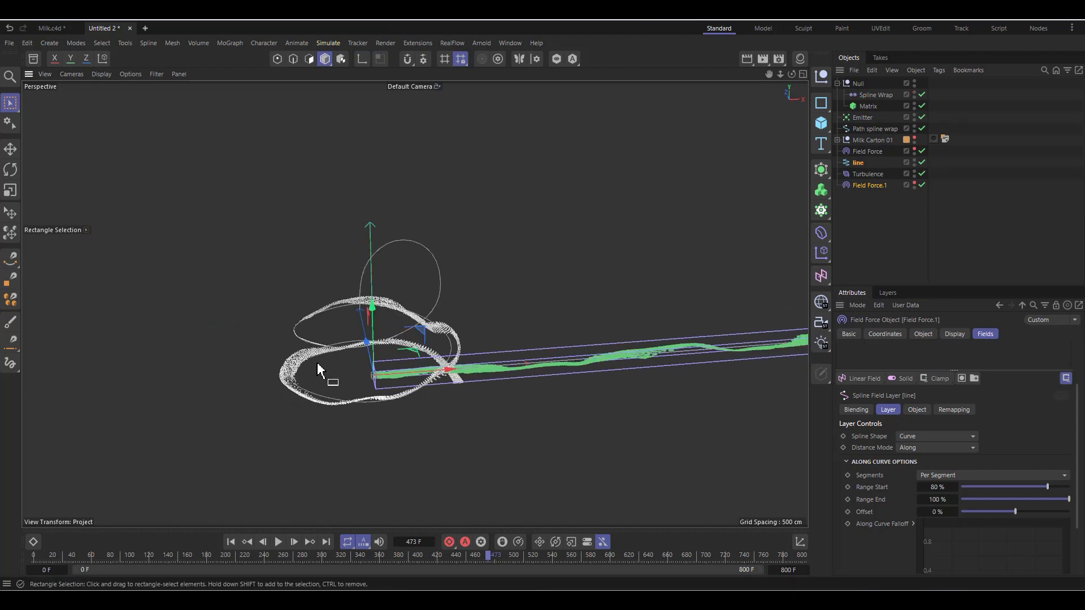
left_click(280, 543)
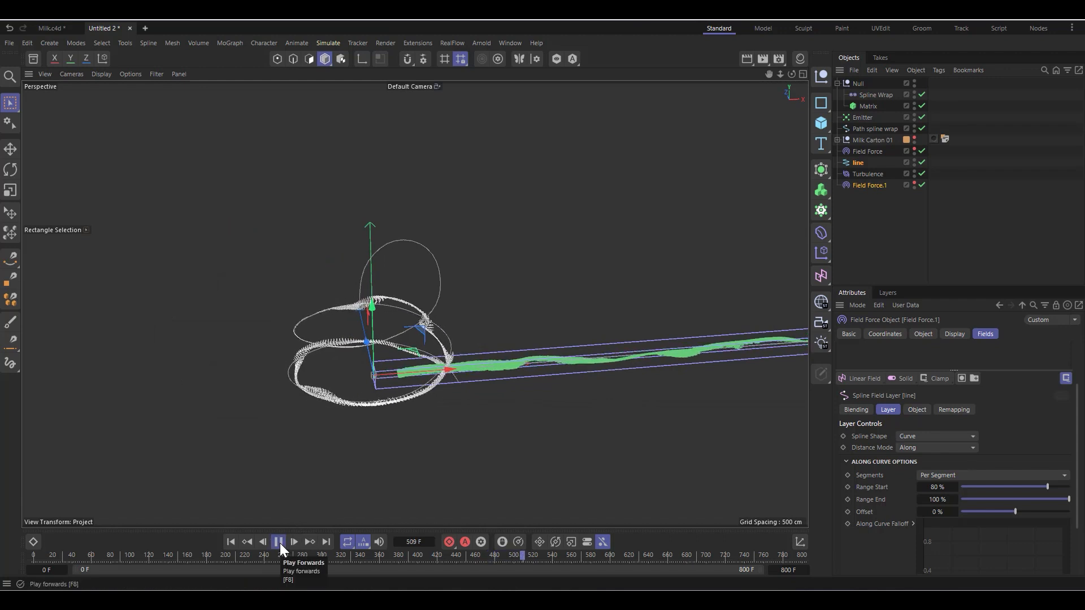
left_click(279, 542)
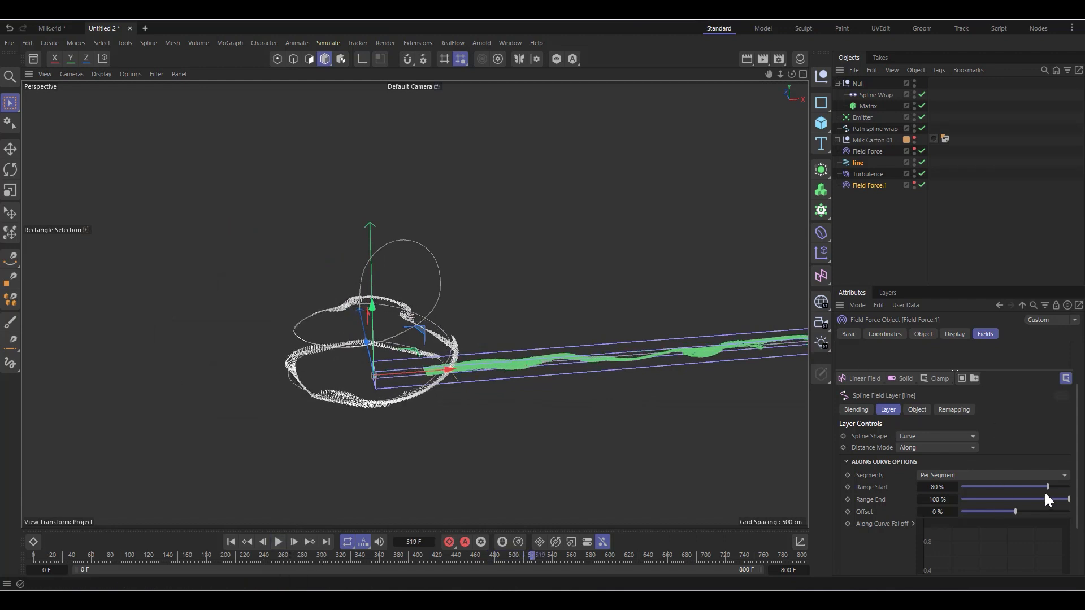
Step: Try a Range Start of 70 % and then 90 % on the line field layer while the simulation plays
left_click_drag(1046, 488, 1040, 487)
left_click(277, 542)
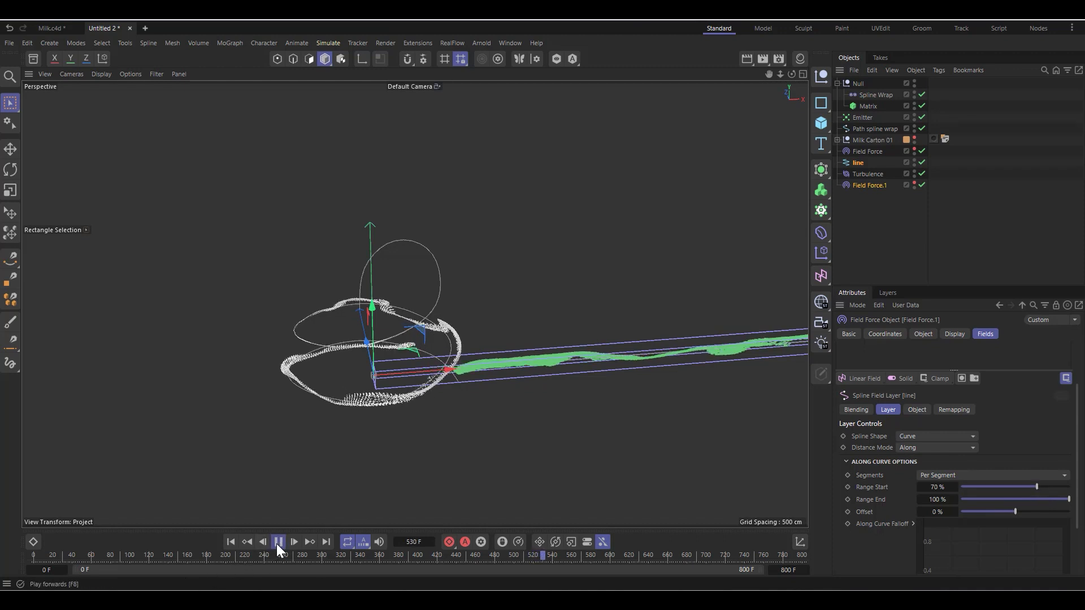
left_click(1060, 487)
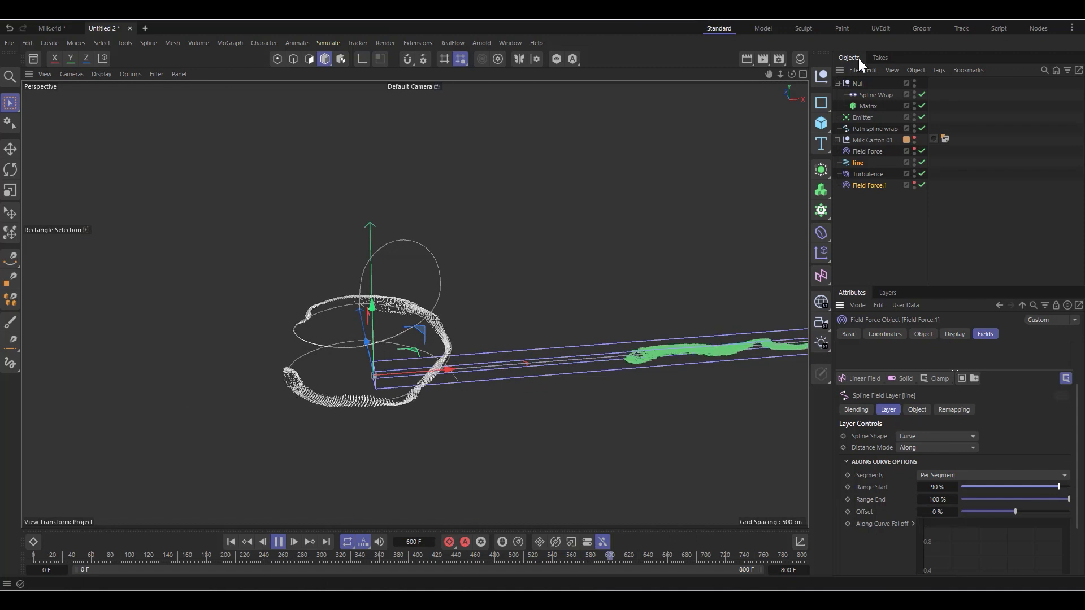
Step: Switch the second Field Force off and on during playback to compare its effect, and stop at frame 314
left_click(922, 184)
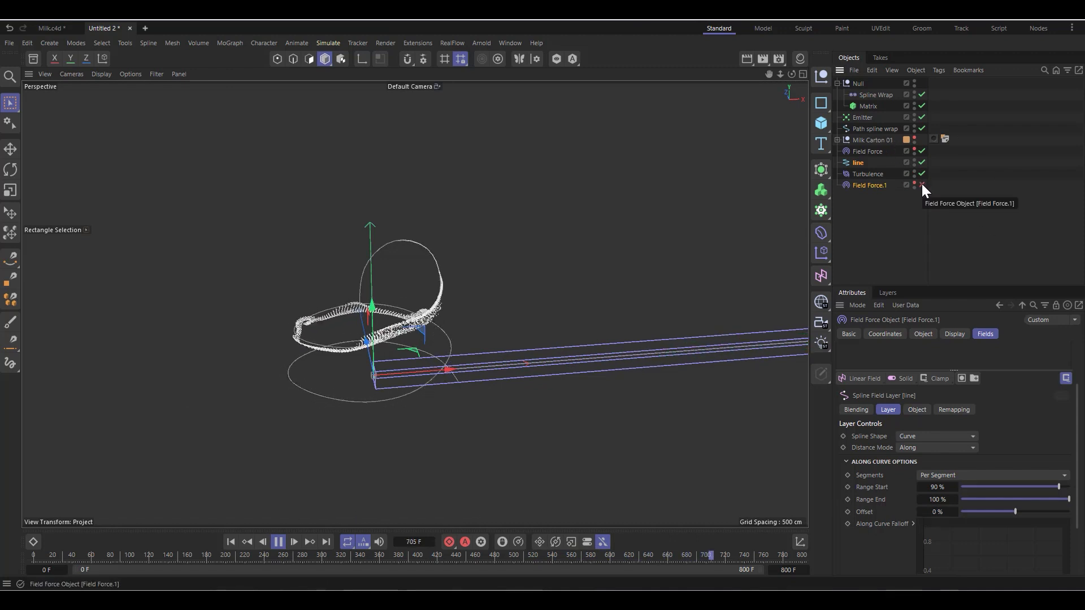
left_click(922, 185)
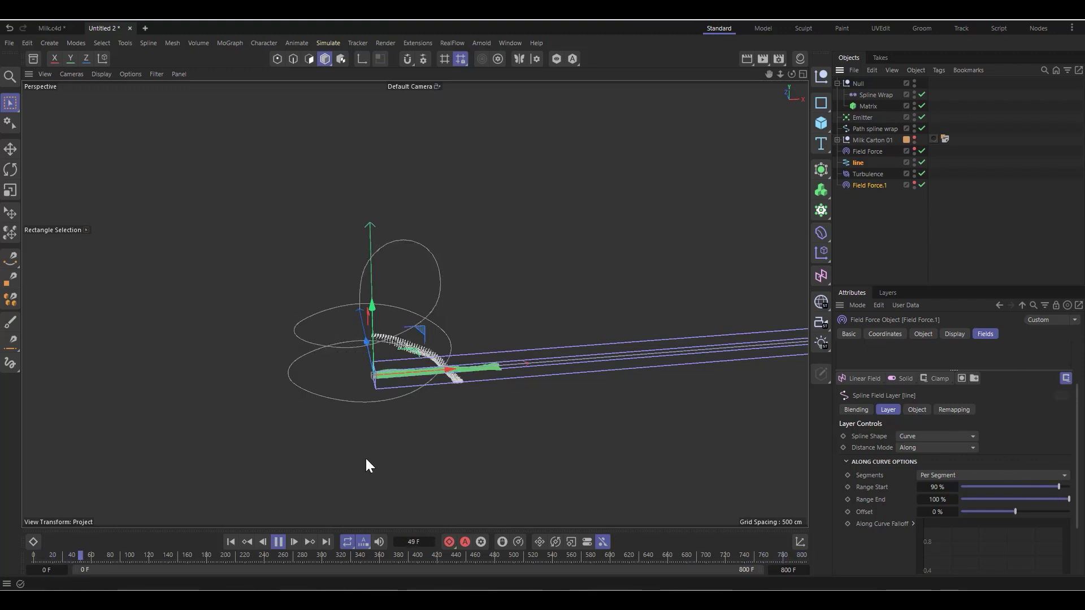
scroll(327, 381, "up", 5)
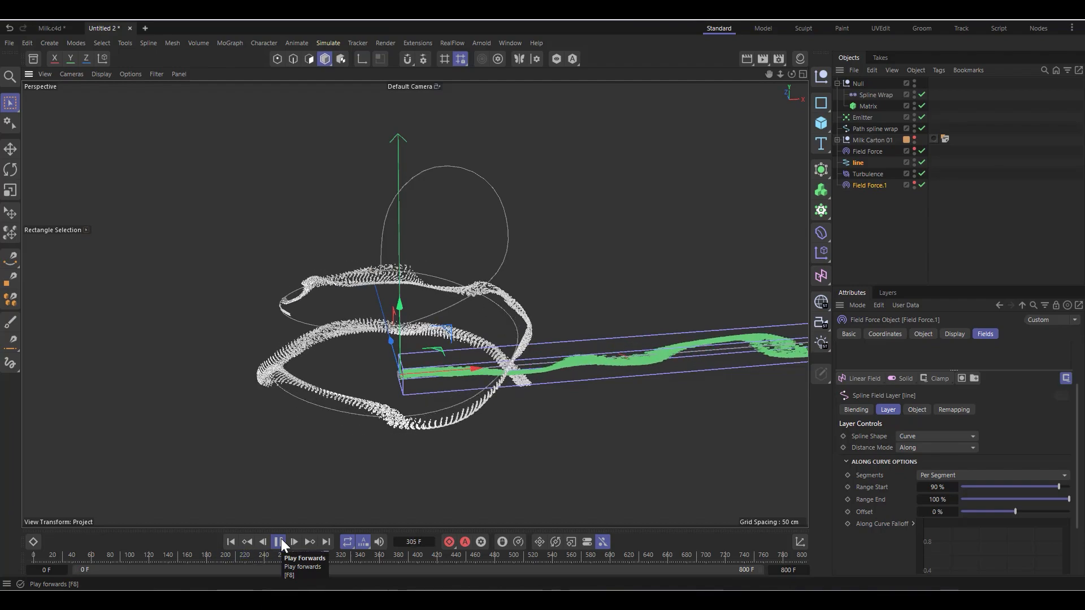
left_click(281, 541)
Step: Set the Range Start of the second Field Force's line field layer to 95 %
right_click_drag(340, 295, 703, 554, "alt")
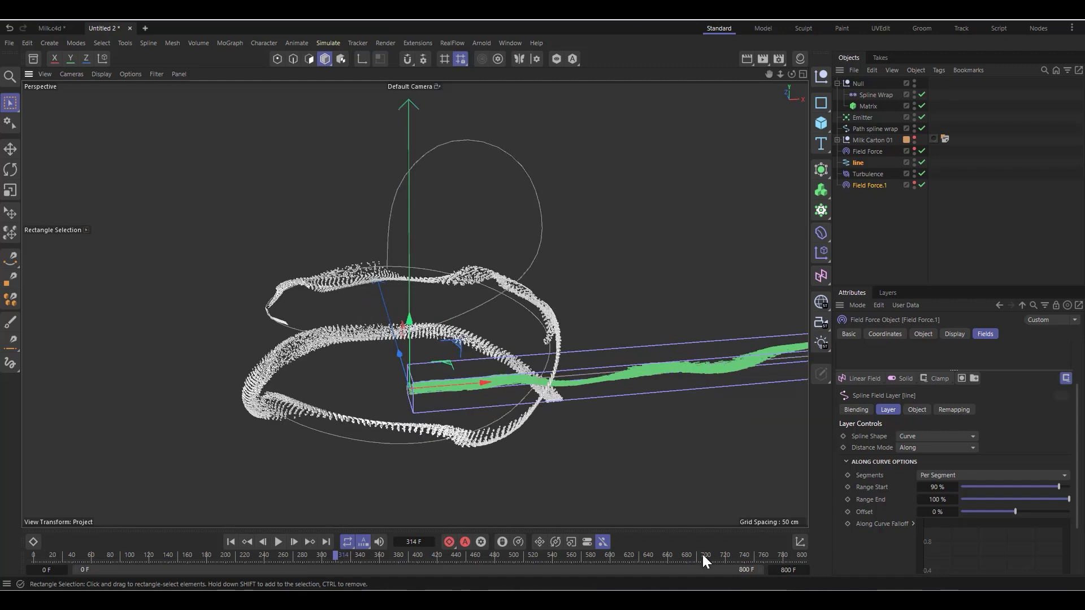
left_click_drag(1062, 486, 1064, 487)
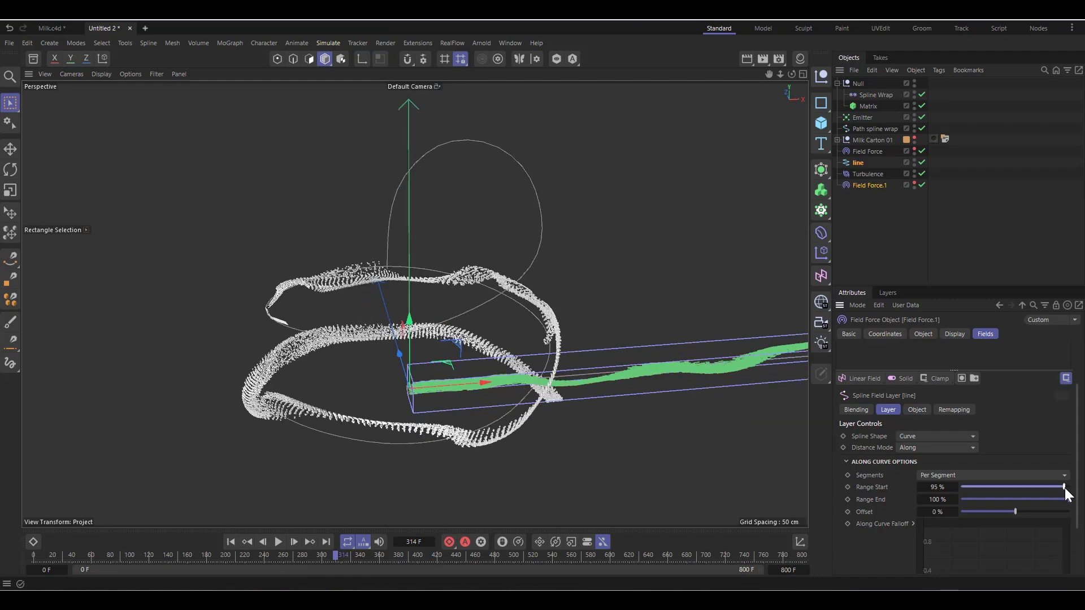
Step: Play the simulation onward and examine the second Field Force's object properties, including its Strength and line layer controls
left_click(280, 541)
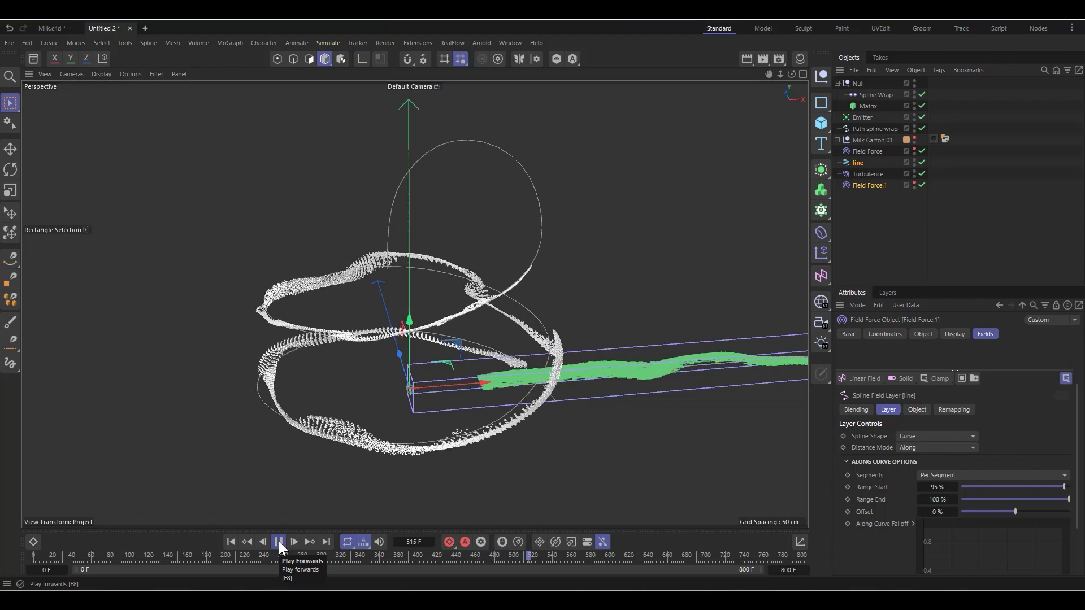
left_click(279, 541)
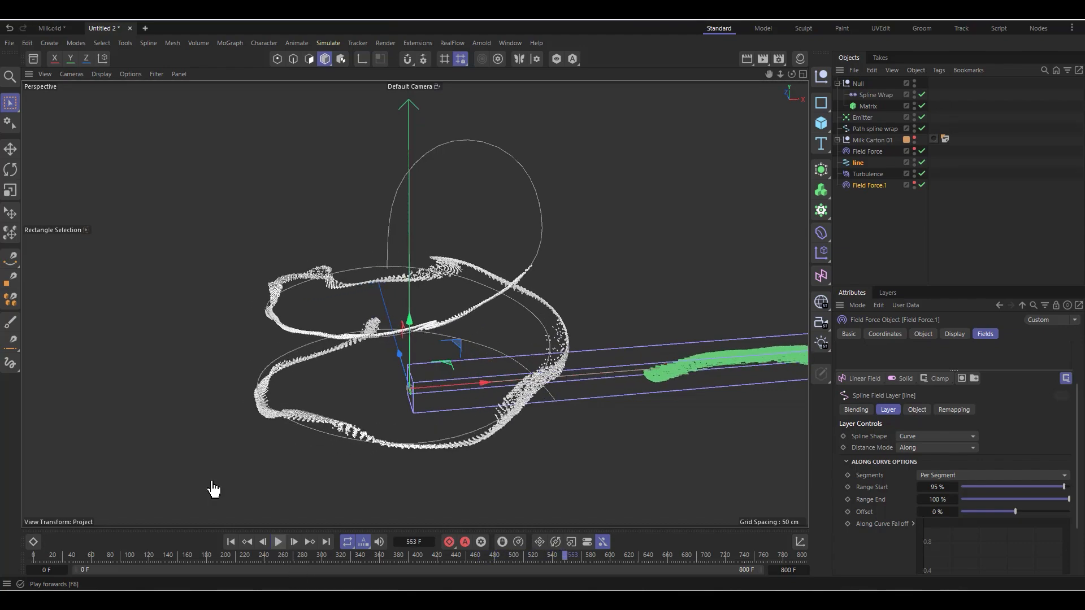
left_click(924, 334)
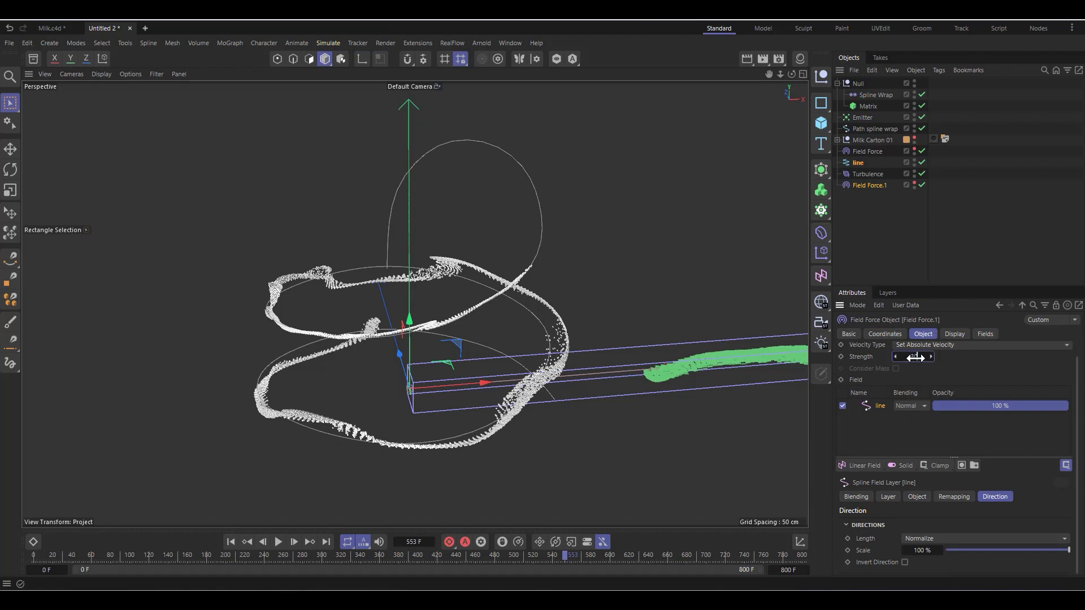
left_click(278, 541)
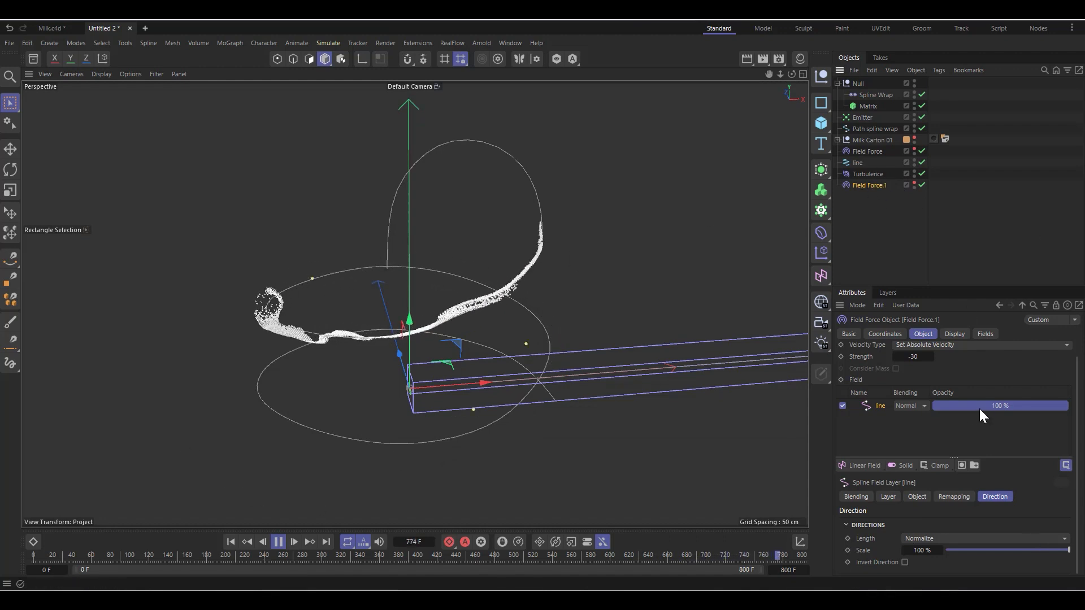
left_click(888, 497)
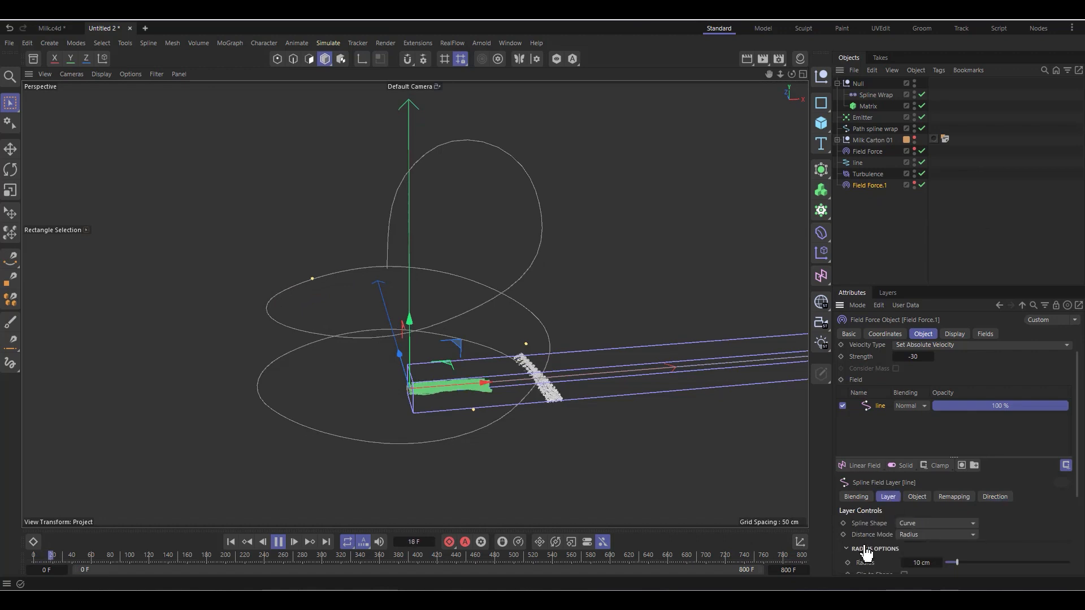
scroll(863, 537, "down", 3)
scroll(867, 520, "up", 4)
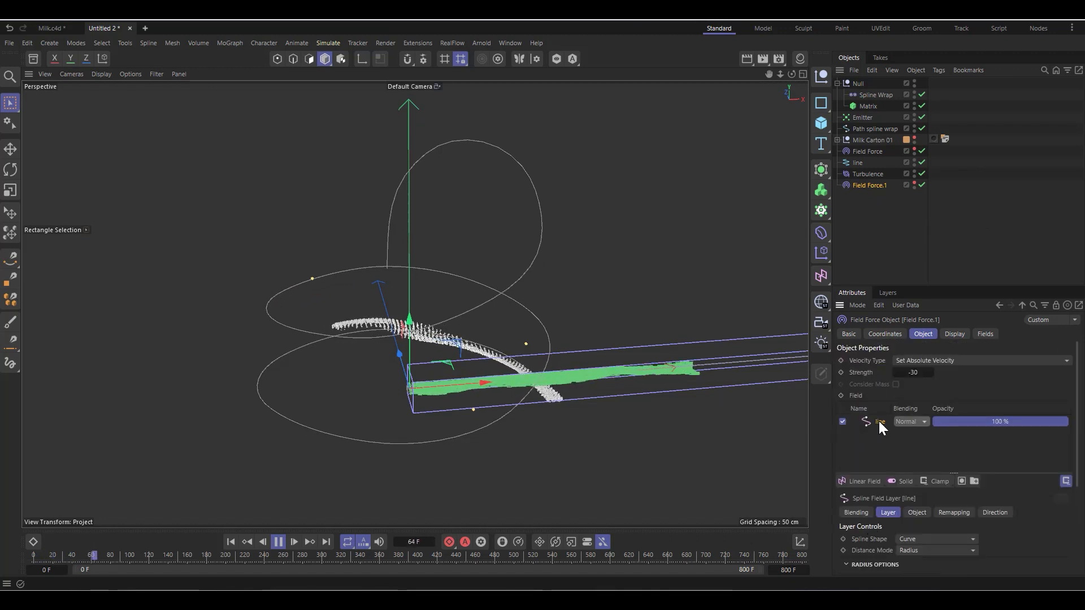
Step: Try a Range Start of 99 % on the second Field Force's line field layer while the simulation plays
left_click(986, 334)
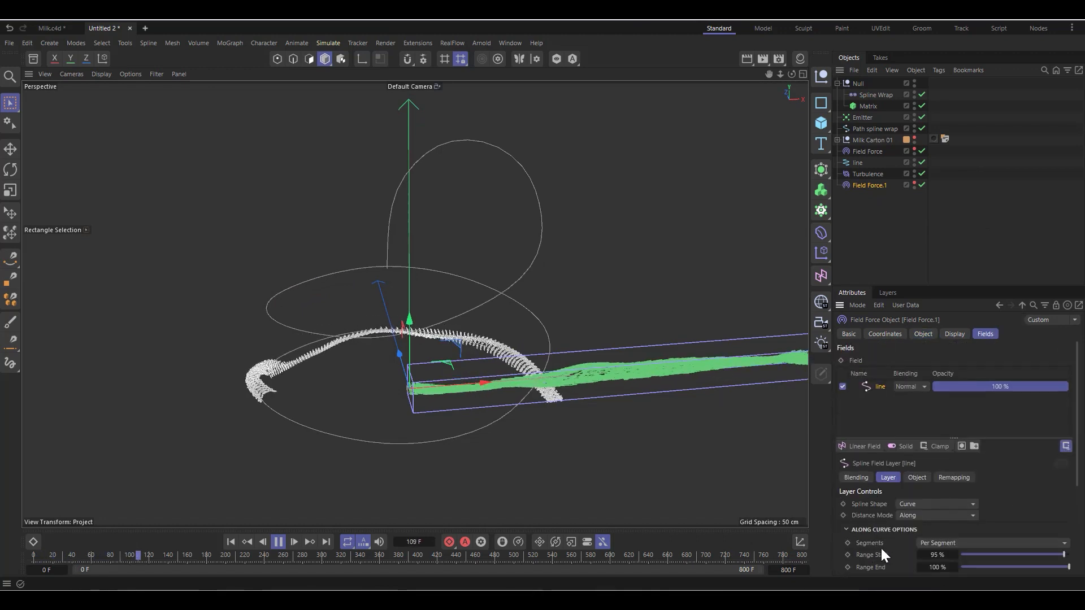
scroll(881, 547, "down", 3)
left_click_drag(1065, 418, 1068, 418)
left_click(956, 420)
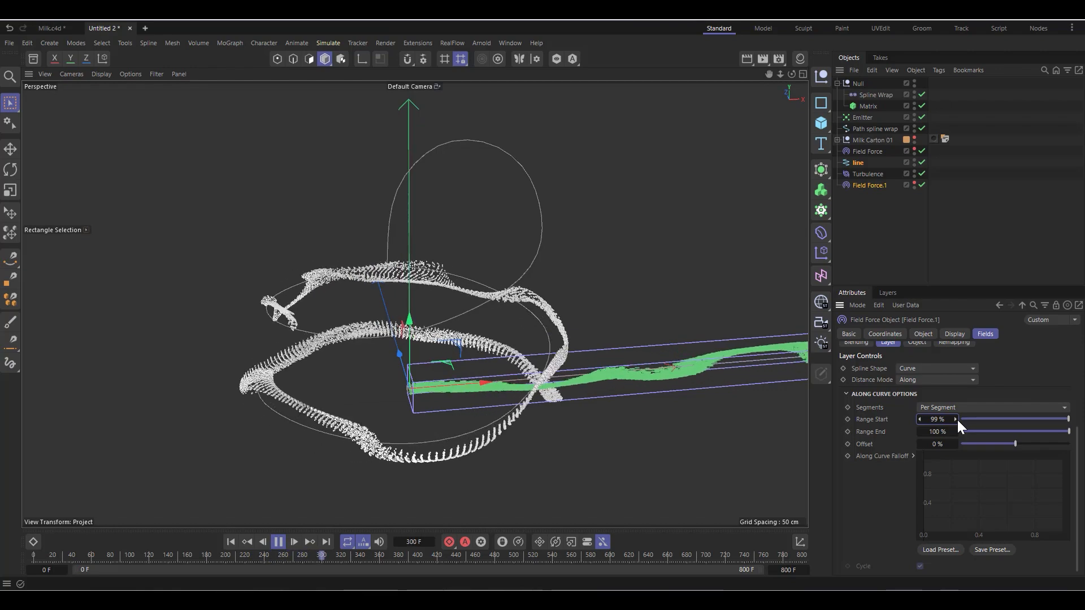
Step: Raise the line field layer's Range Start in small increments to 99.9 % while watching the whole particle stream
scroll(362, 317, "down", 6)
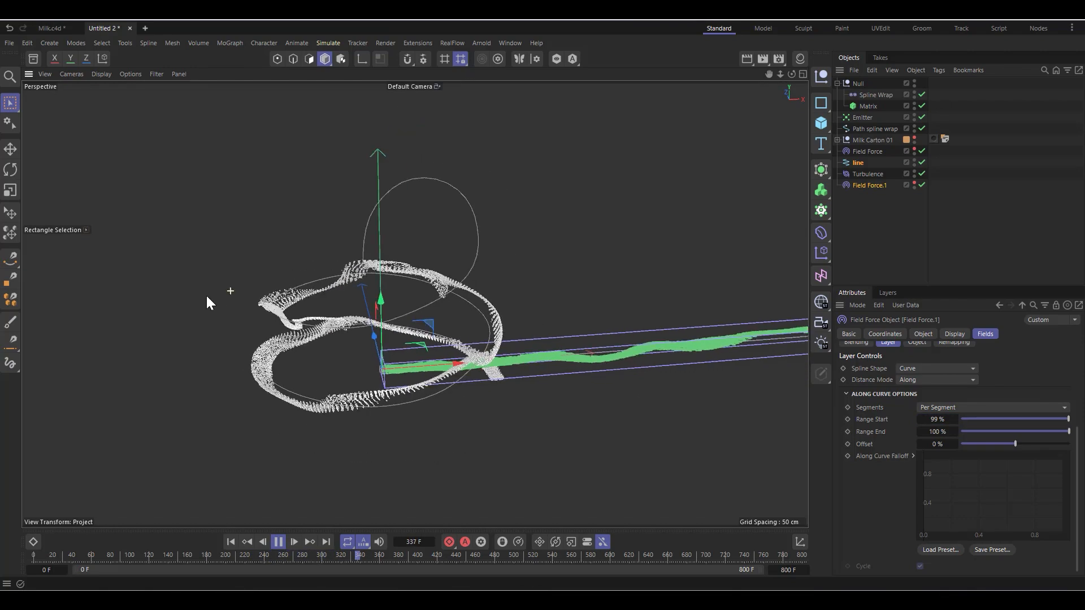
scroll(324, 349, "down", 2)
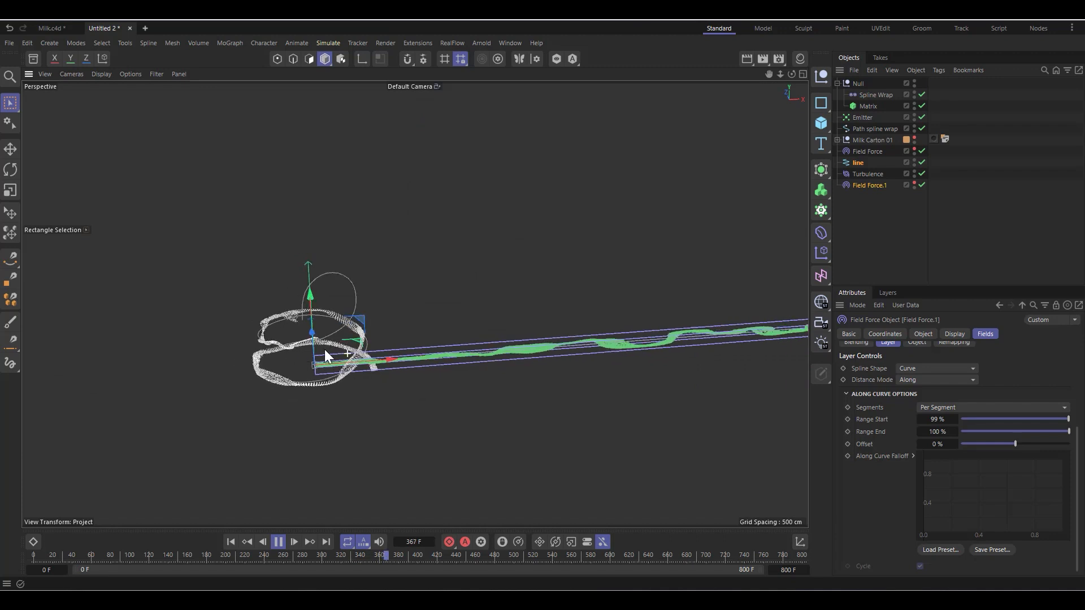
scroll(150, 334, "down", 1)
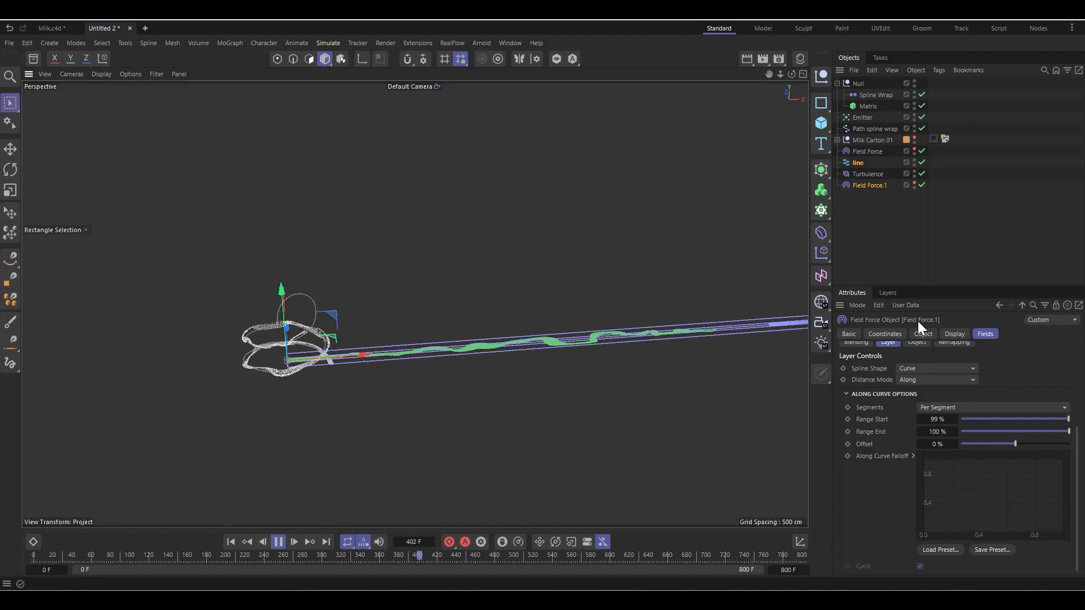
scroll(756, 358, "up", 1)
scroll(572, 368, "up", 2)
scroll(772, 346, "down", 2)
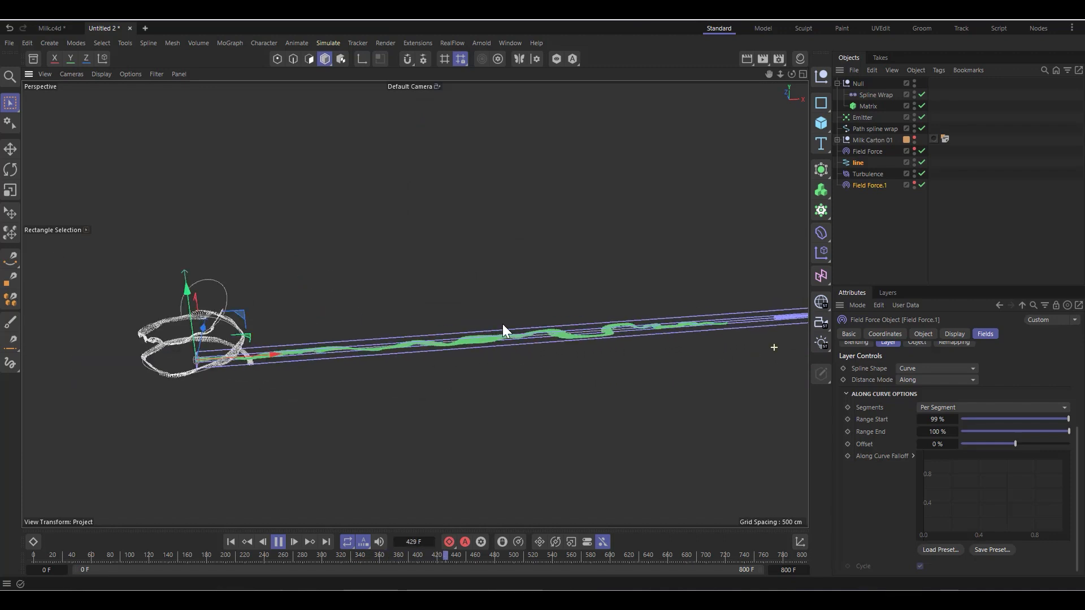
scroll(216, 327, "up", 6)
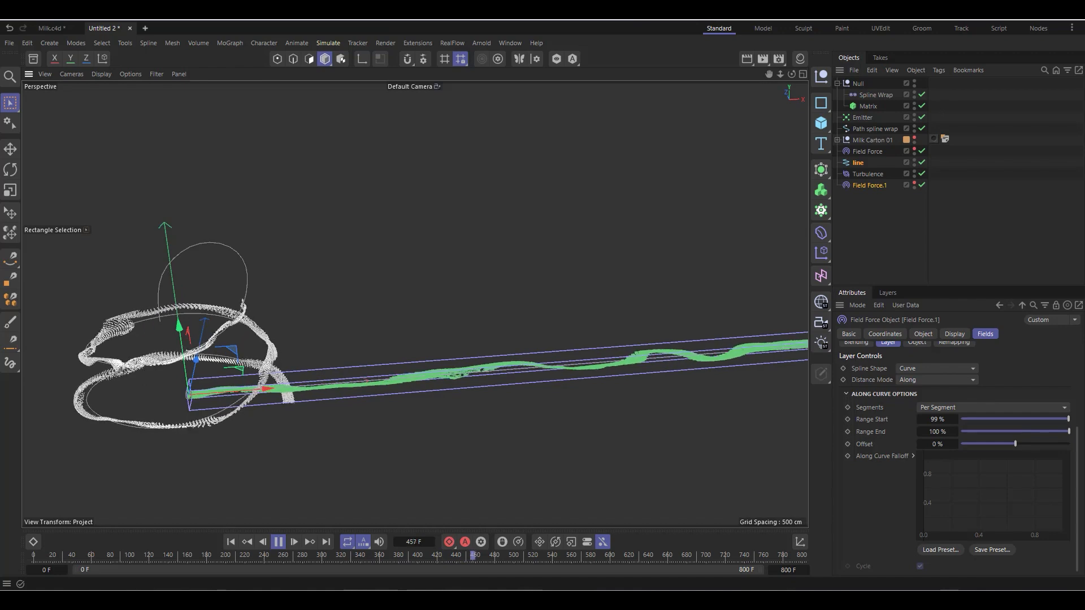
left_click_drag(956, 419, 957, 421)
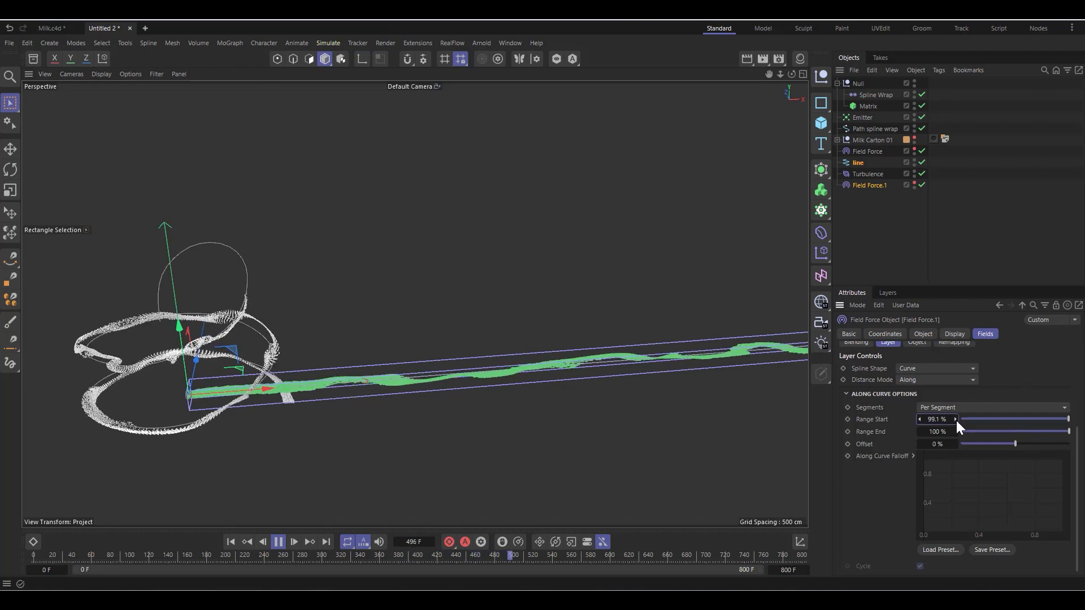
left_click(956, 421, "alt")
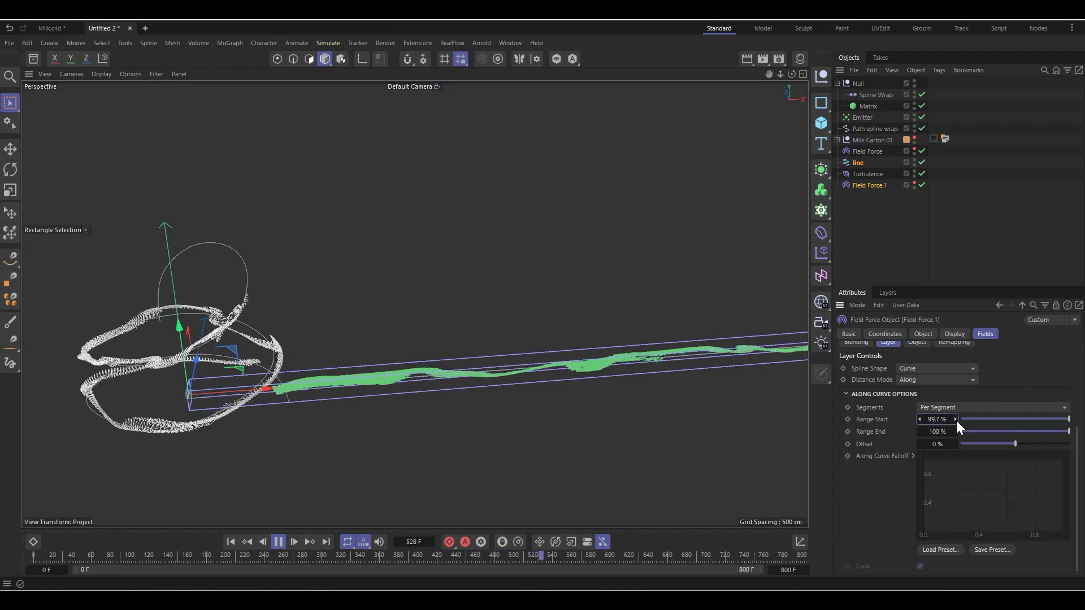
left_click(956, 420, "alt")
left_click(956, 420, "alt")
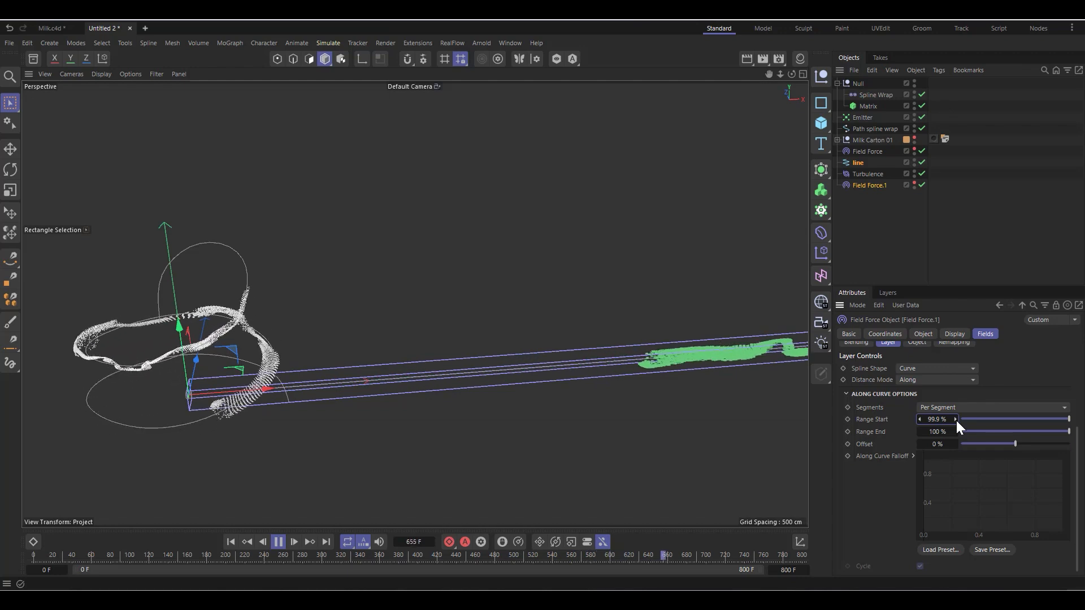
Step: Try Offset values of 37 % and -34 % on the line field layer, and reset the Offset to 0 %
left_click(1029, 443)
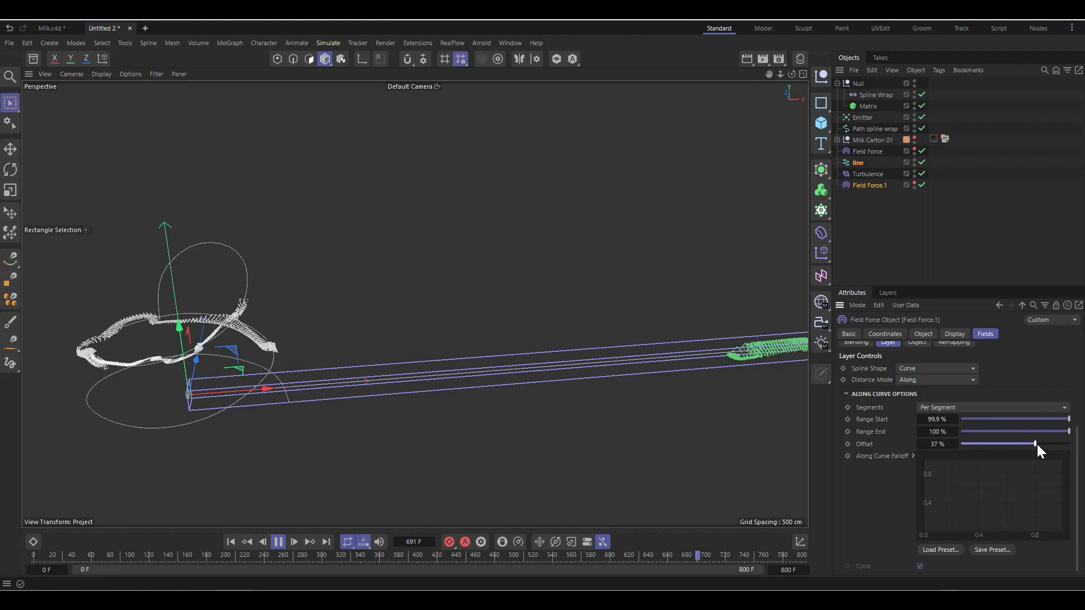
left_click_drag(1032, 444, 997, 445)
right_click(956, 444)
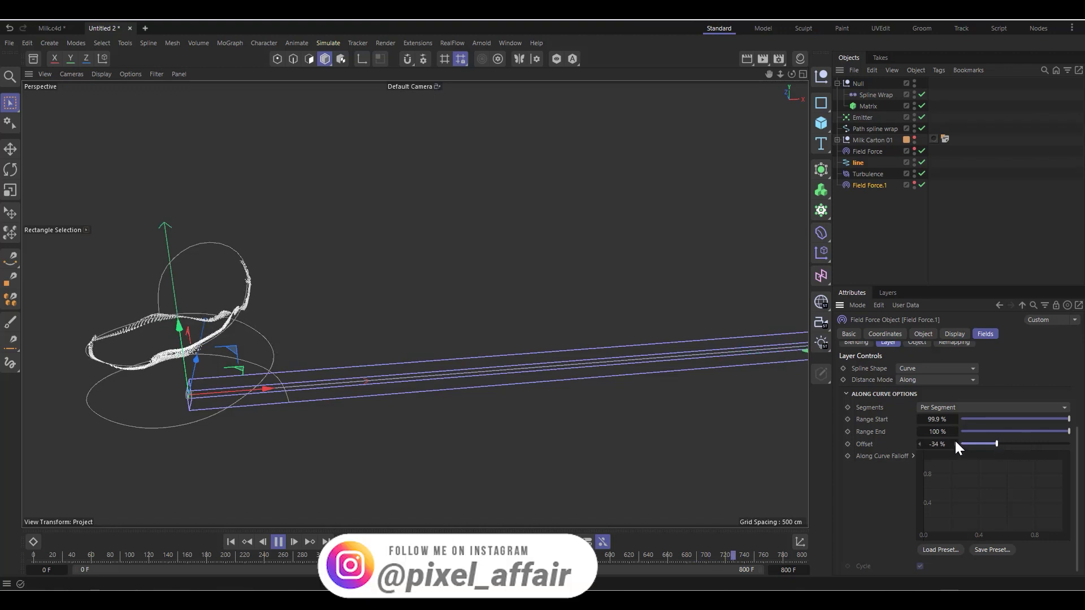
Step: Set the Segments option of the second Field Force's line field layer to Whole Spline
left_click(937, 380)
left_click(947, 407)
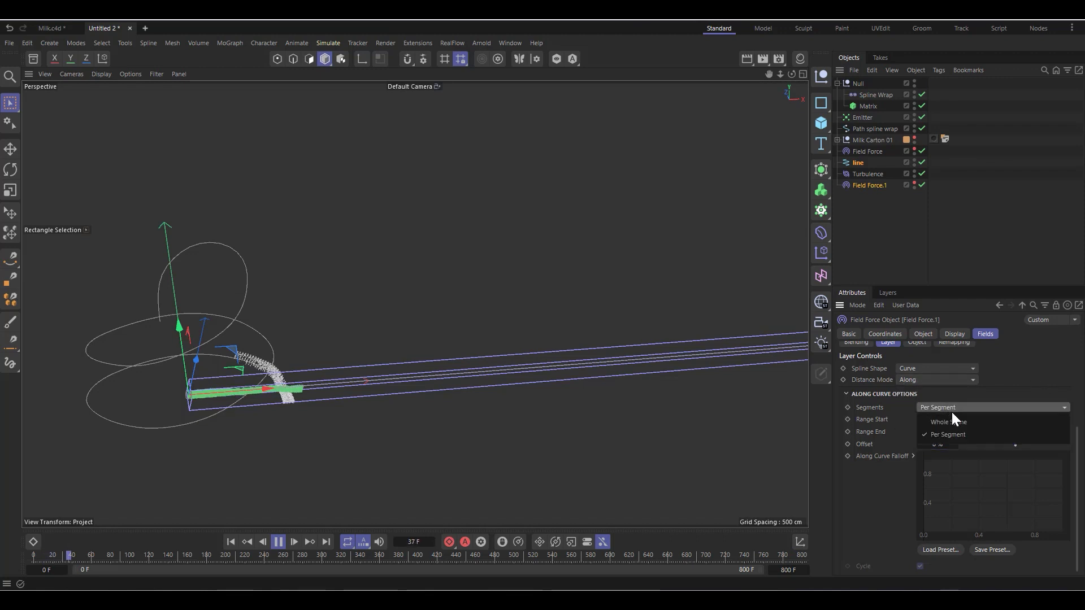
left_click(954, 421)
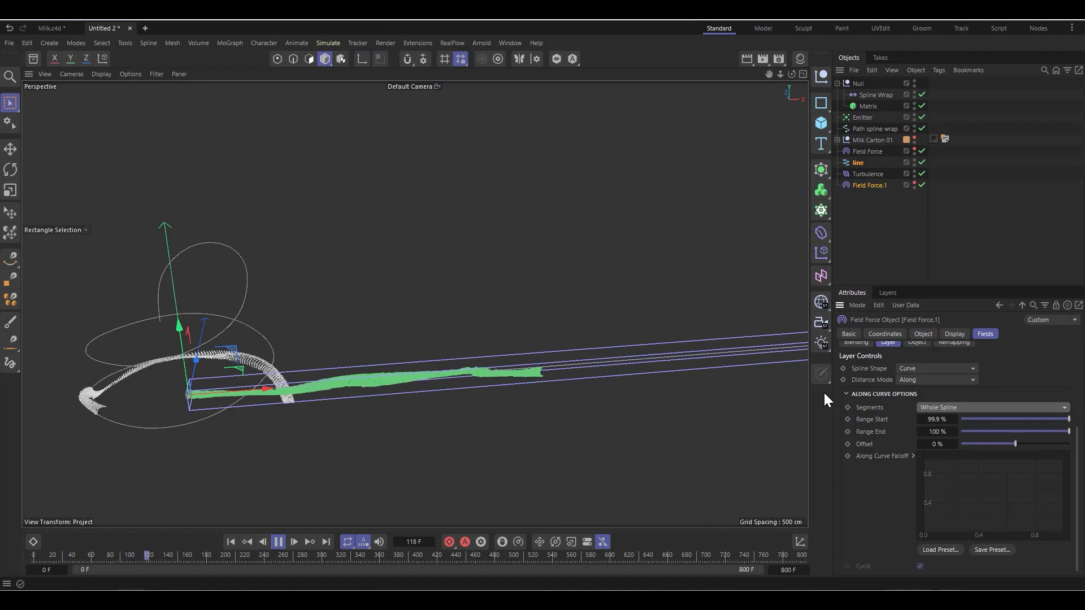
Step: Hide the Spline Wrap in the viewport during playback and pause the simulation at frame 308
scroll(224, 285, "down", 3)
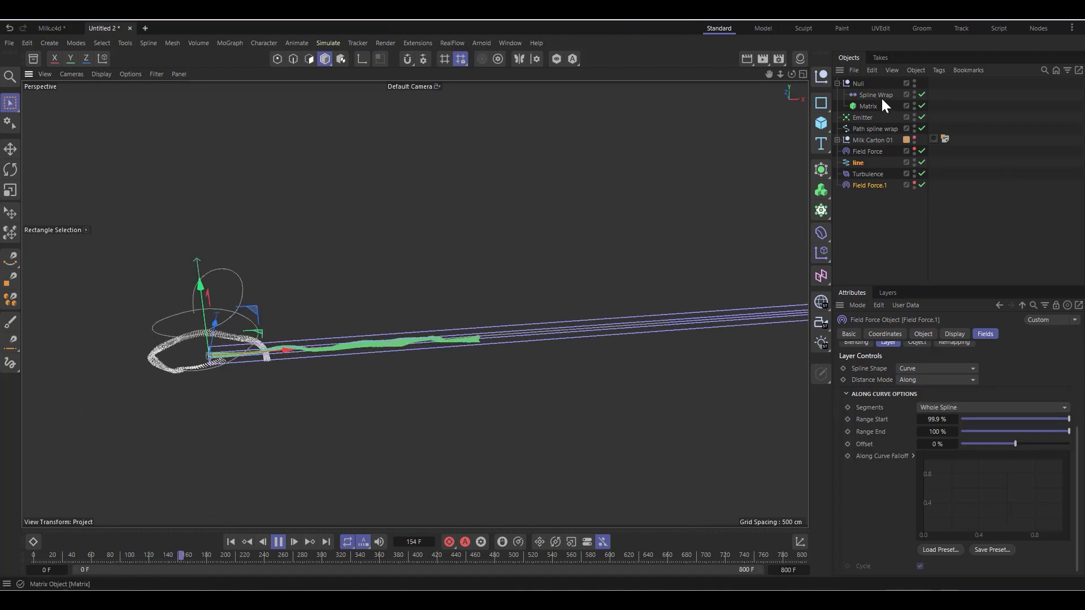
left_click(914, 92)
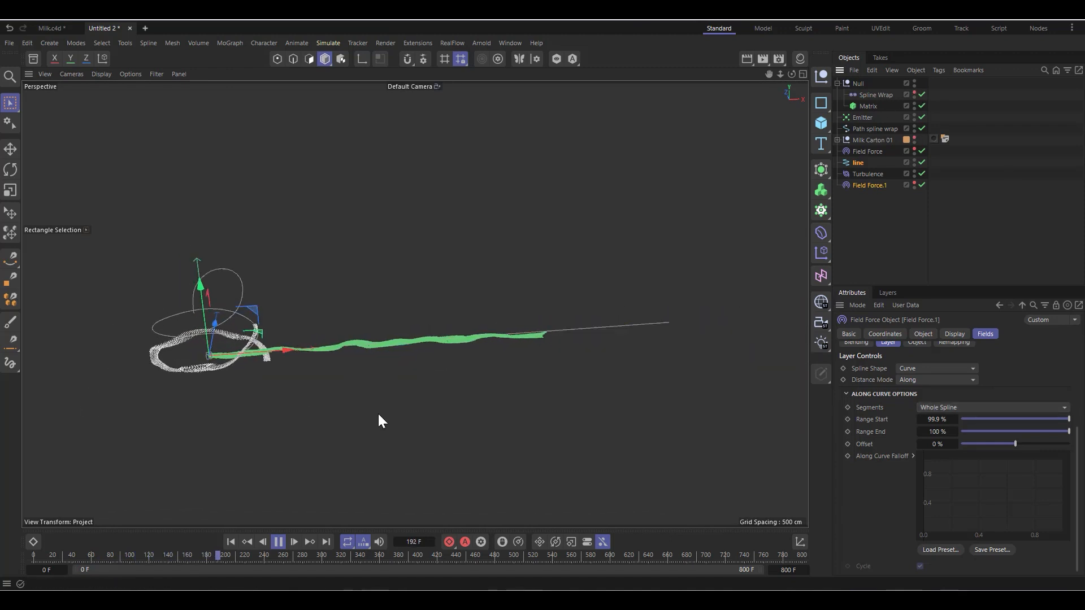
left_click(278, 542)
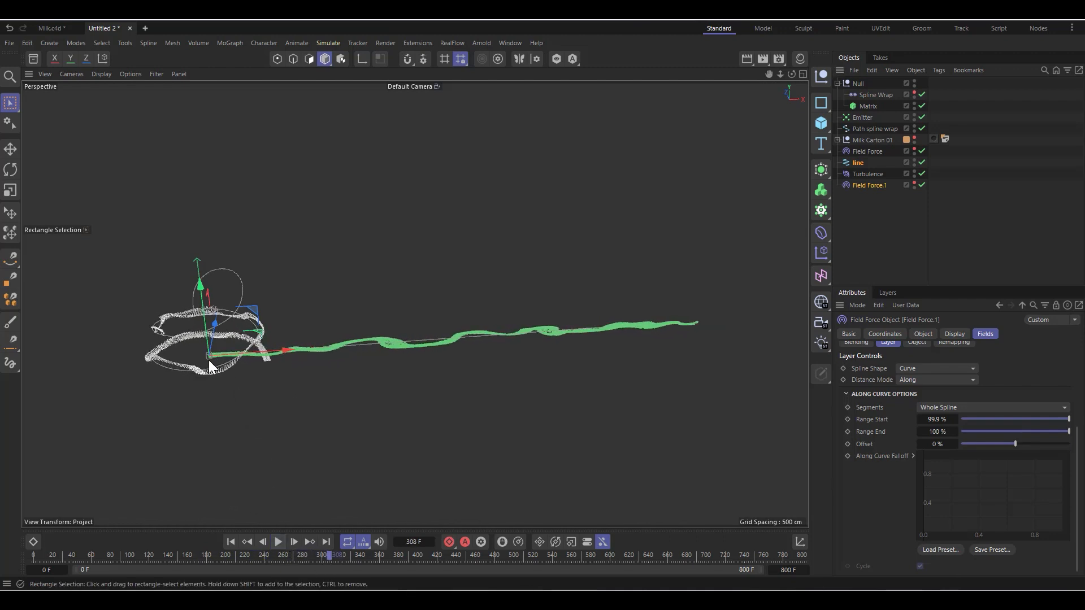
Step: Set the Height of the line helix to 3000 cm so it extends well past the particle stream
scroll(208, 361, "up", 3)
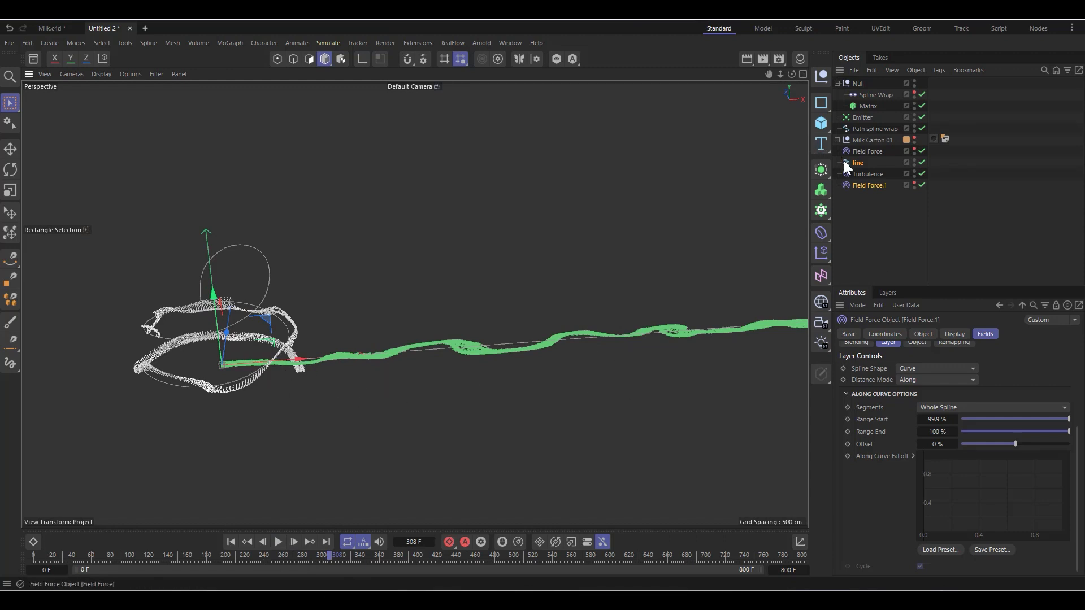
left_click(859, 164)
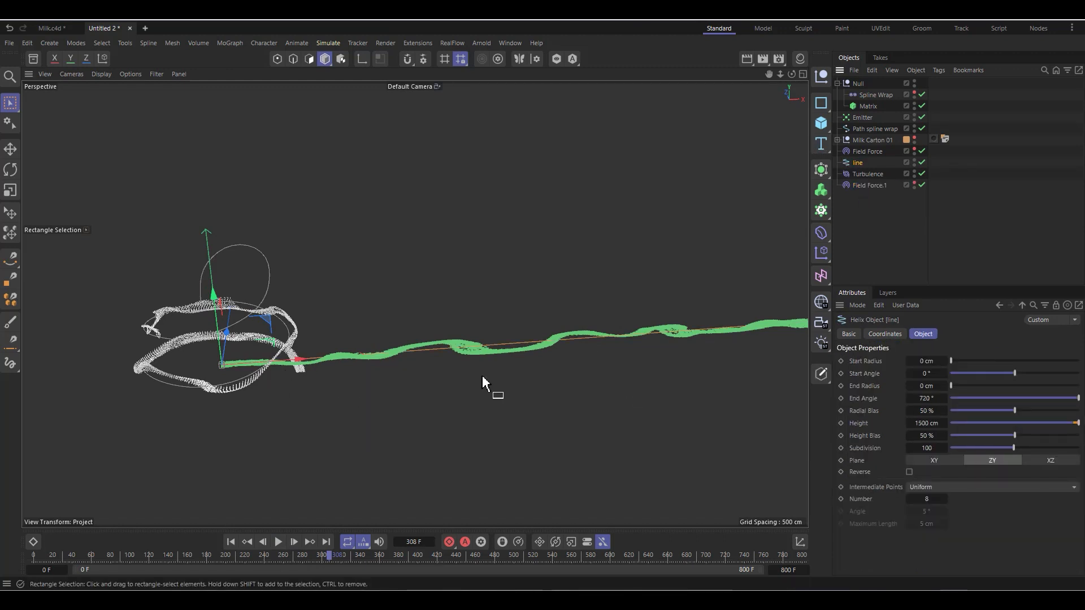
scroll(481, 376, "down", 2)
scroll(477, 334, "down", 1)
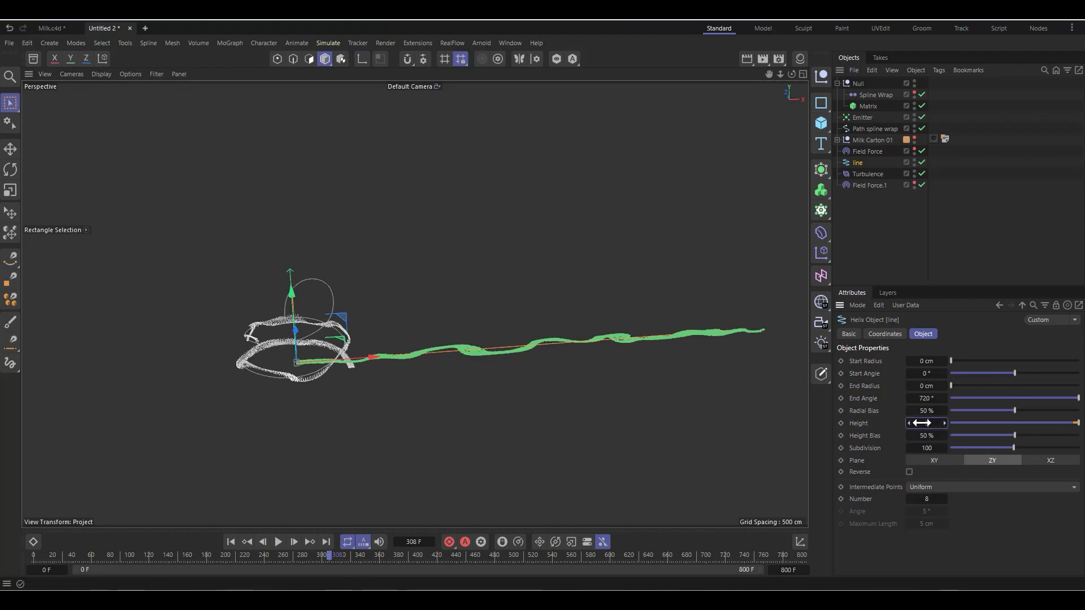
key("Return")
scroll(100, 258, "down", 1)
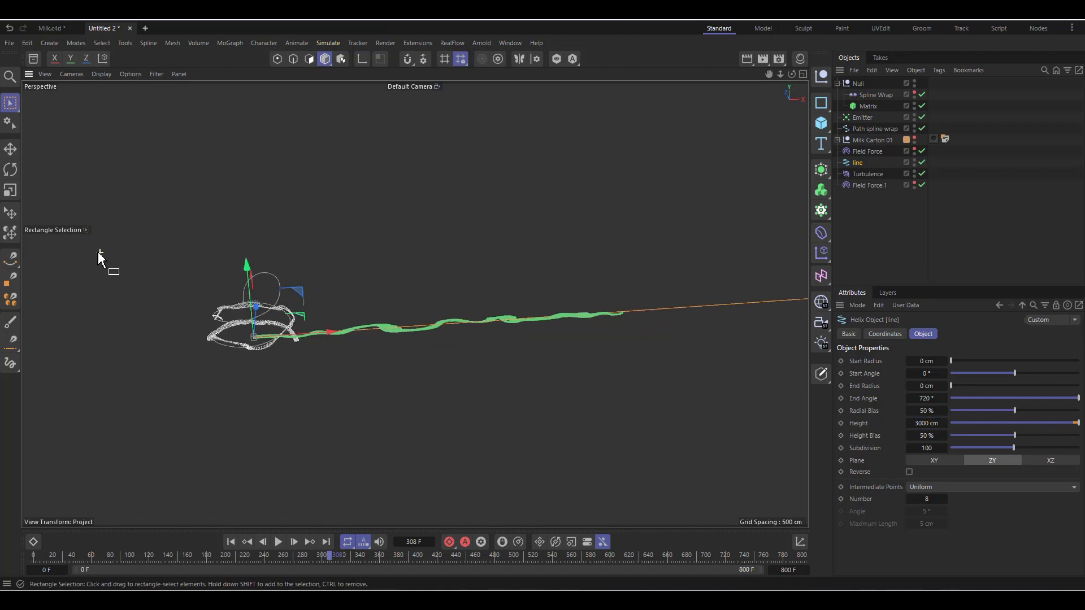
scroll(452, 416, "down", 1)
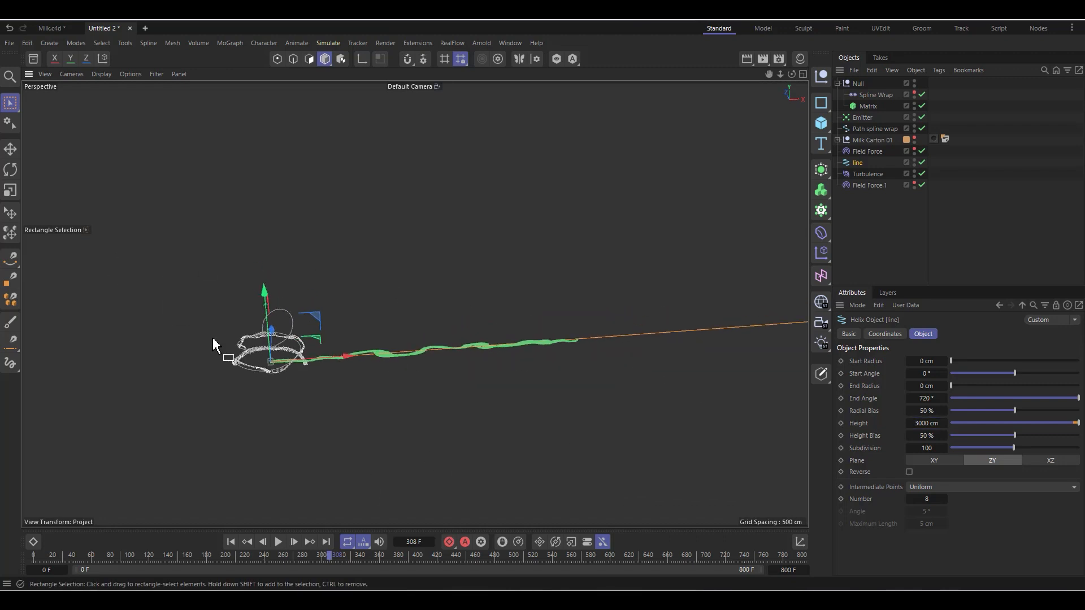
scroll(214, 345, "up", 1)
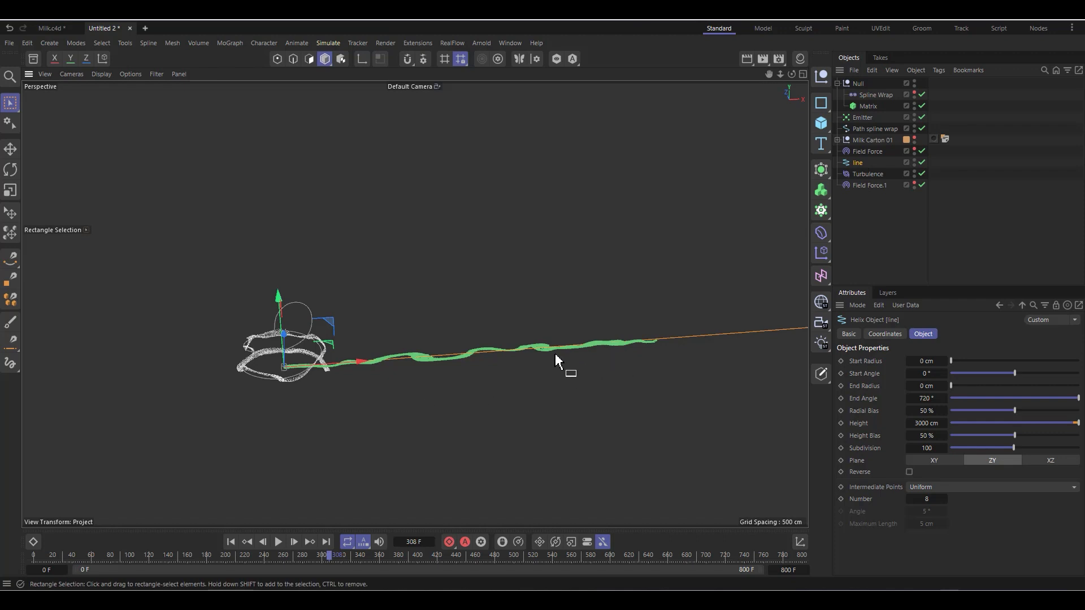
scroll(595, 348, "up", 1)
scroll(597, 351, "down", 1)
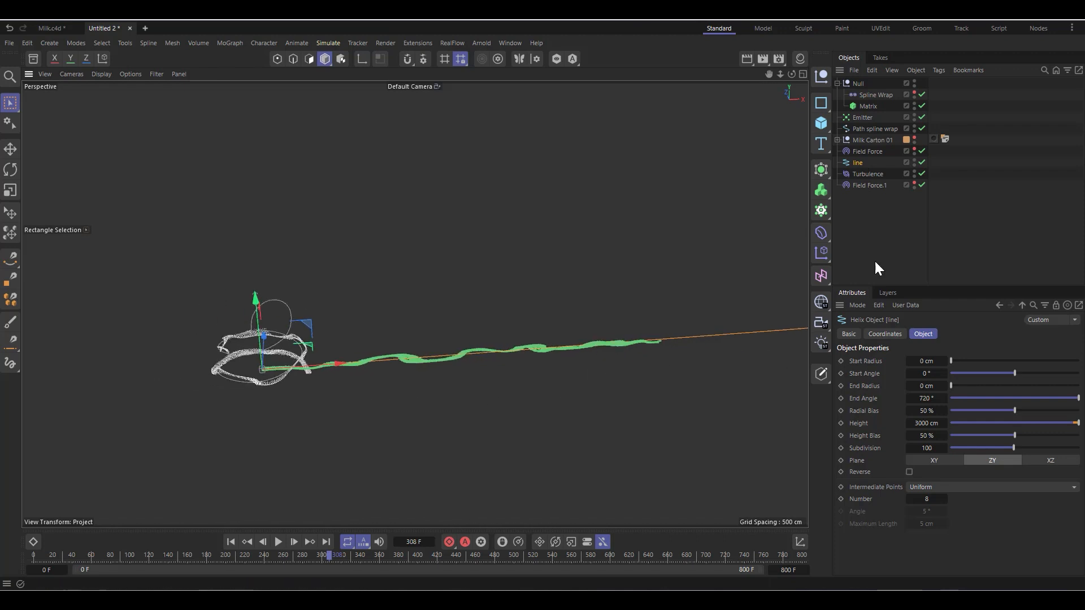
Step: Rewind to the start and set the Range Start of the second Field Force's line field layer to 80 %
left_click(231, 542)
left_click(869, 186)
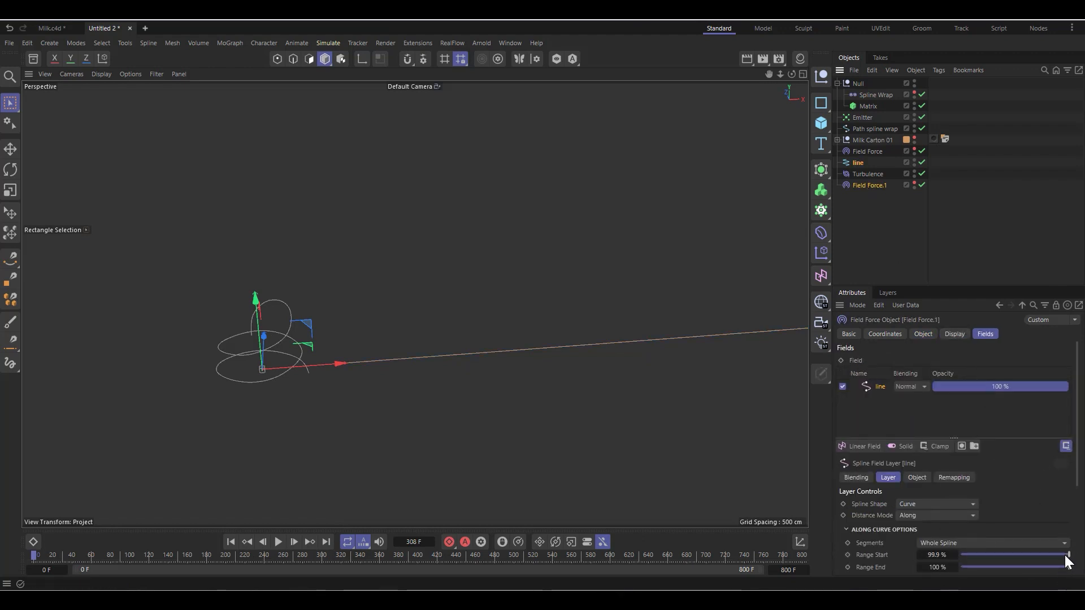
left_click_drag(1060, 555, 1049, 557)
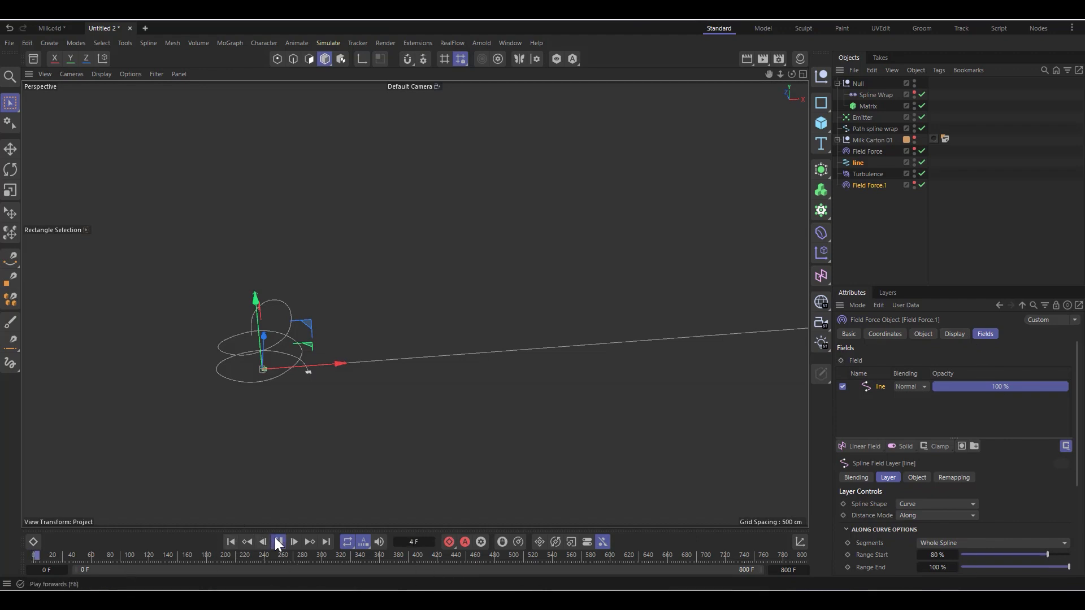
Step: Play the simulation to frame 395 and examine the particles around the path and along the line
scroll(231, 409, "up", 2)
scroll(178, 327, "up", 3)
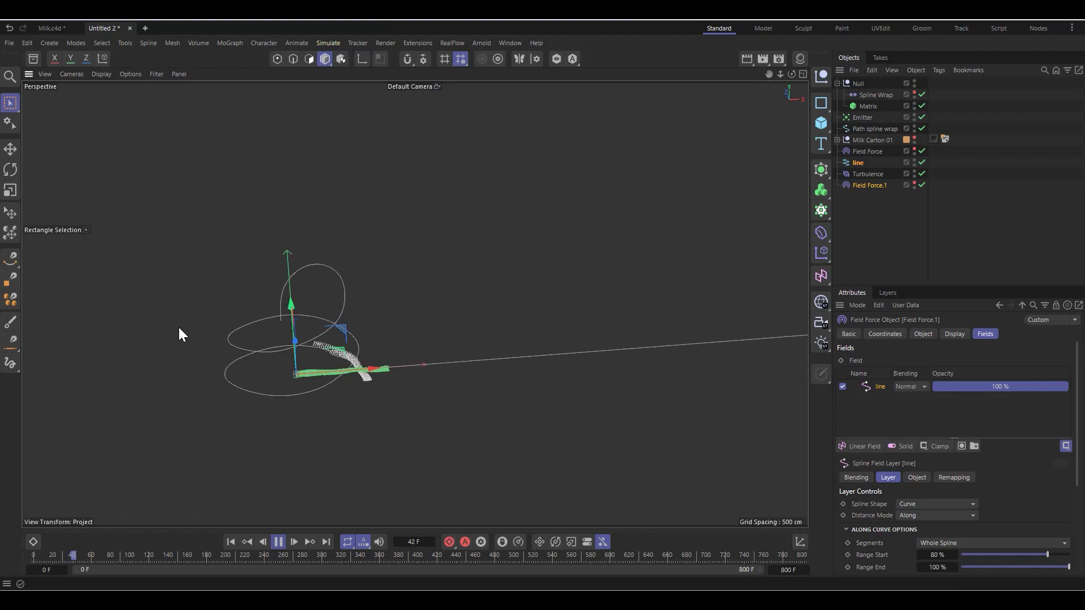
left_click(276, 543)
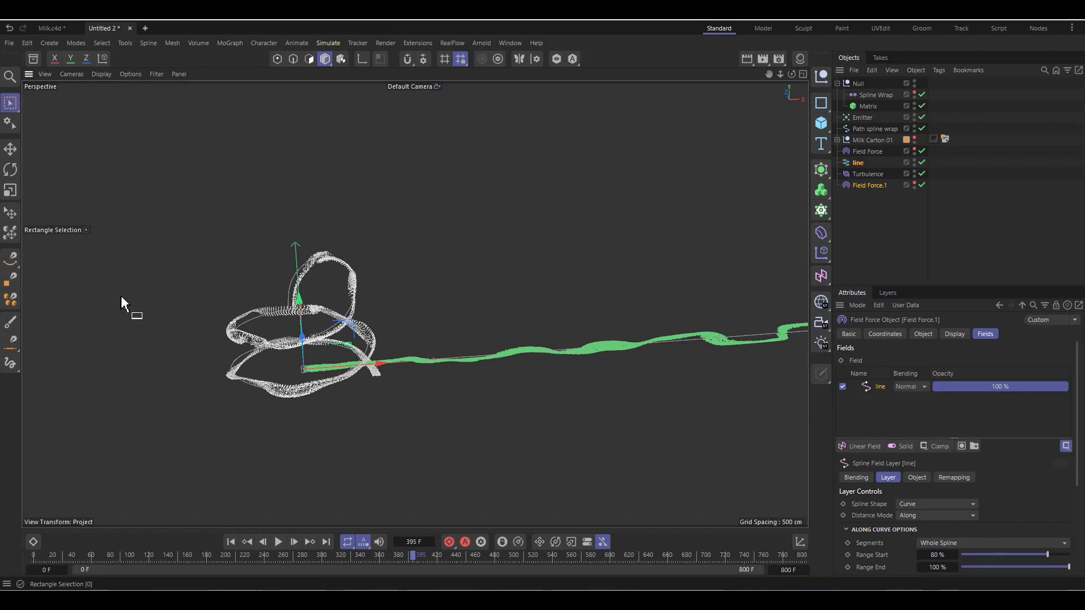
scroll(260, 322, "down", 5)
scroll(596, 339, "up", 1)
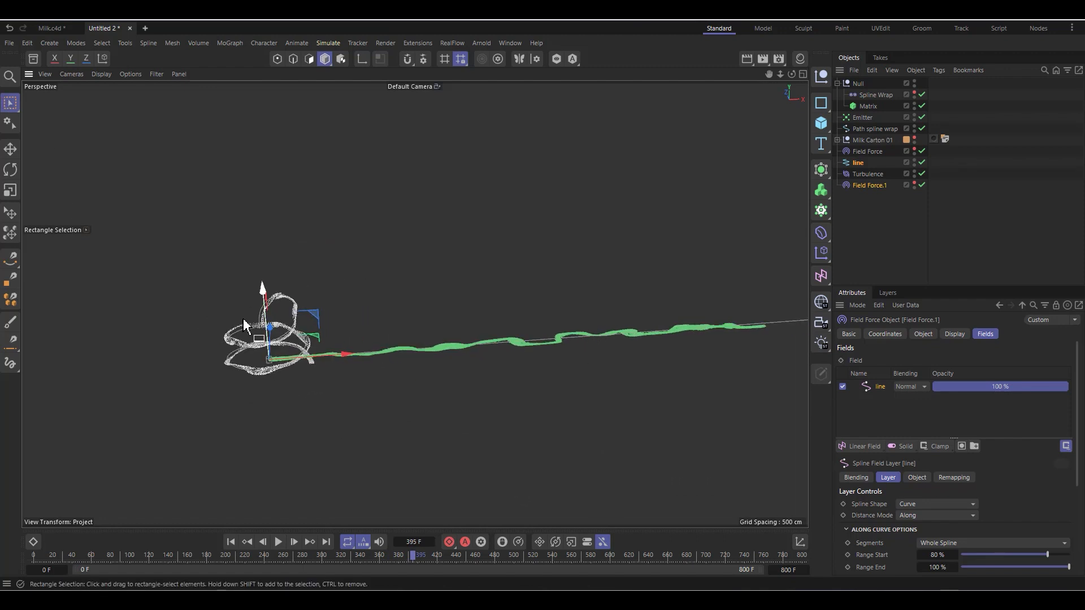
Step: Resume playback from frame 395 and reduce the second Field Force's line field layer Range Start to 59 %
scroll(371, 341, "up", 2)
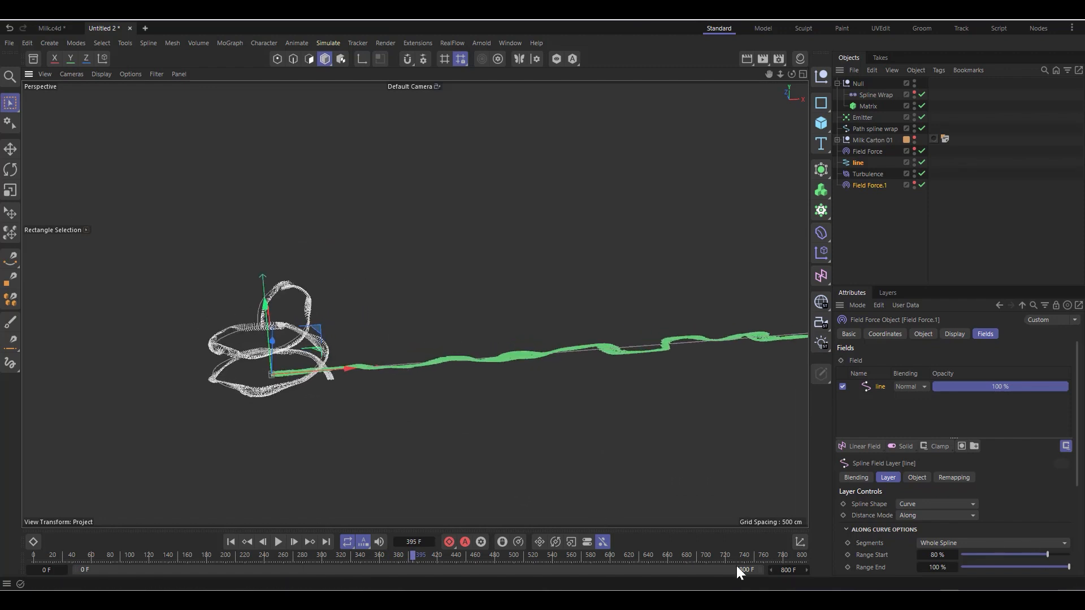
left_click(278, 542)
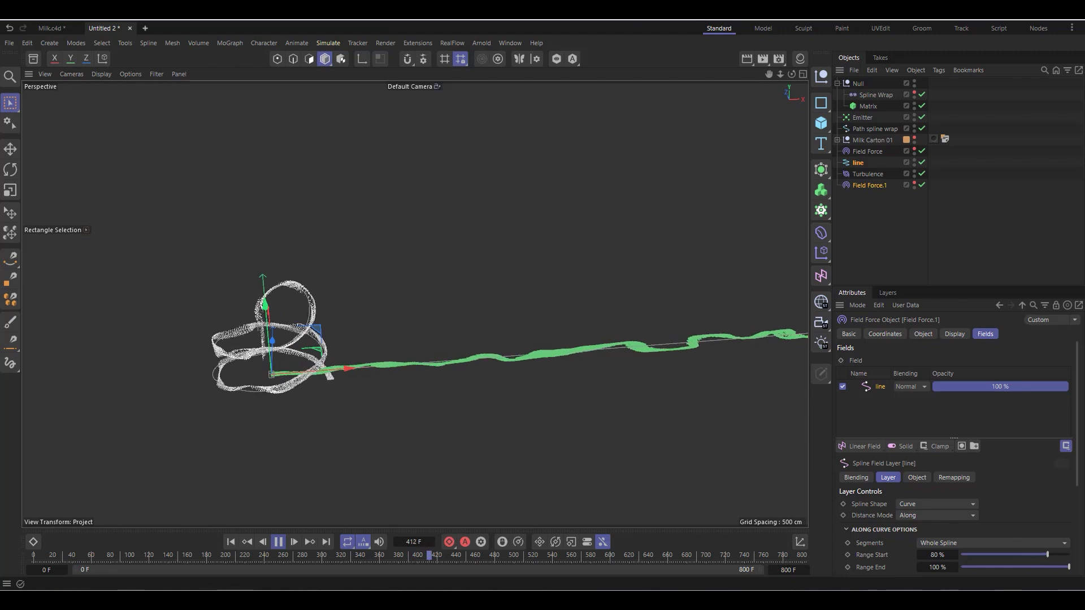
left_click_drag(1037, 553, 1031, 552)
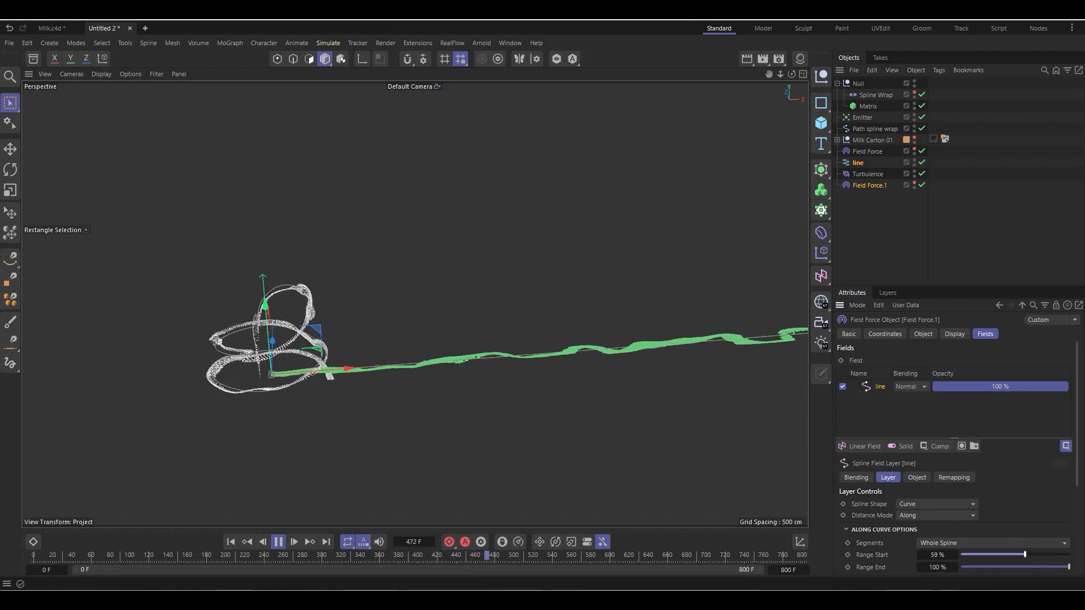
scroll(431, 398, "up", 3)
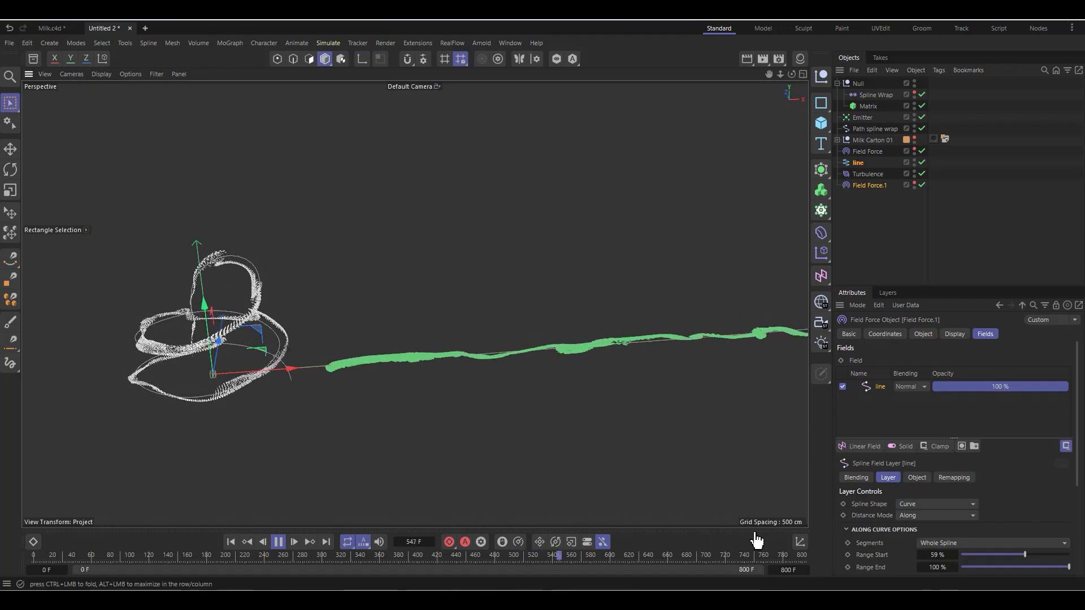
Step: Lower the line field layer's Range Start gradually to 40 % during playback while watching the particles around the path
left_click(920, 555)
left_click(921, 555)
left_click(921, 555)
left_click(921, 555)
scroll(163, 283, "up", 3)
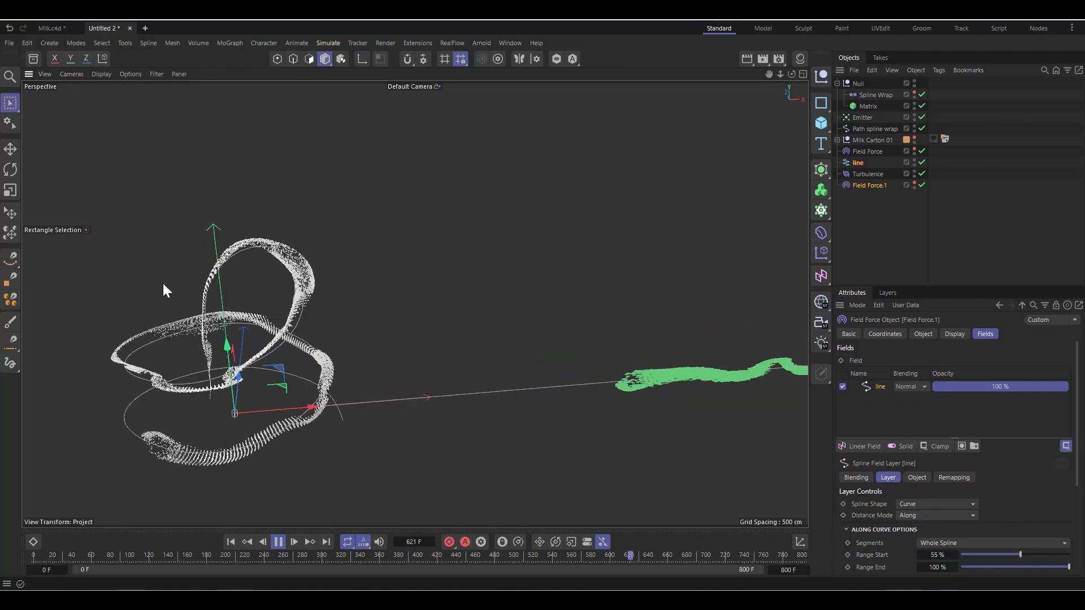
scroll(161, 281, "up", 2)
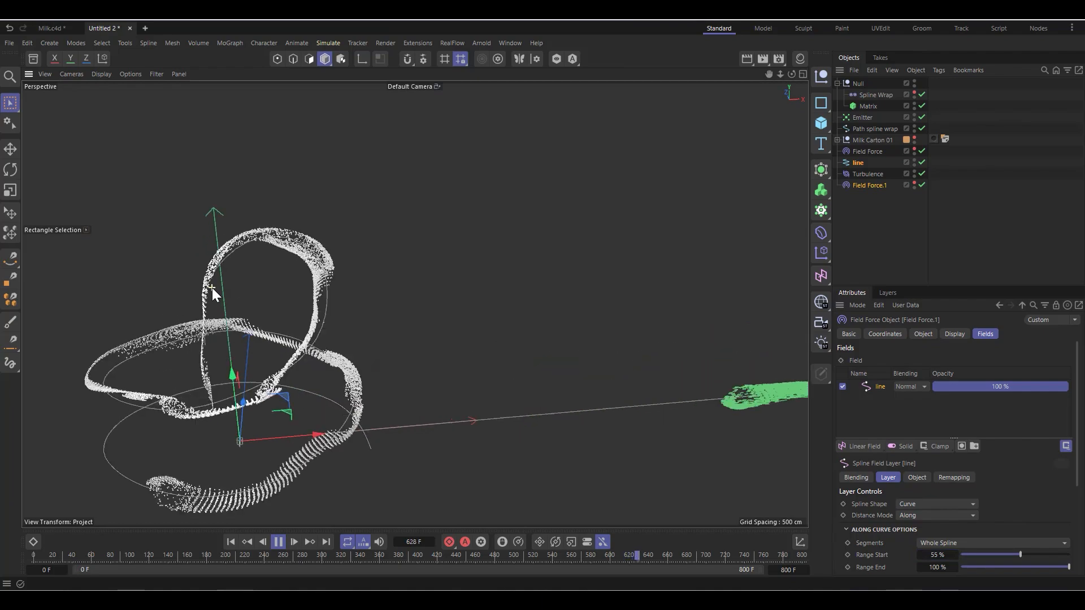
left_click(1017, 555)
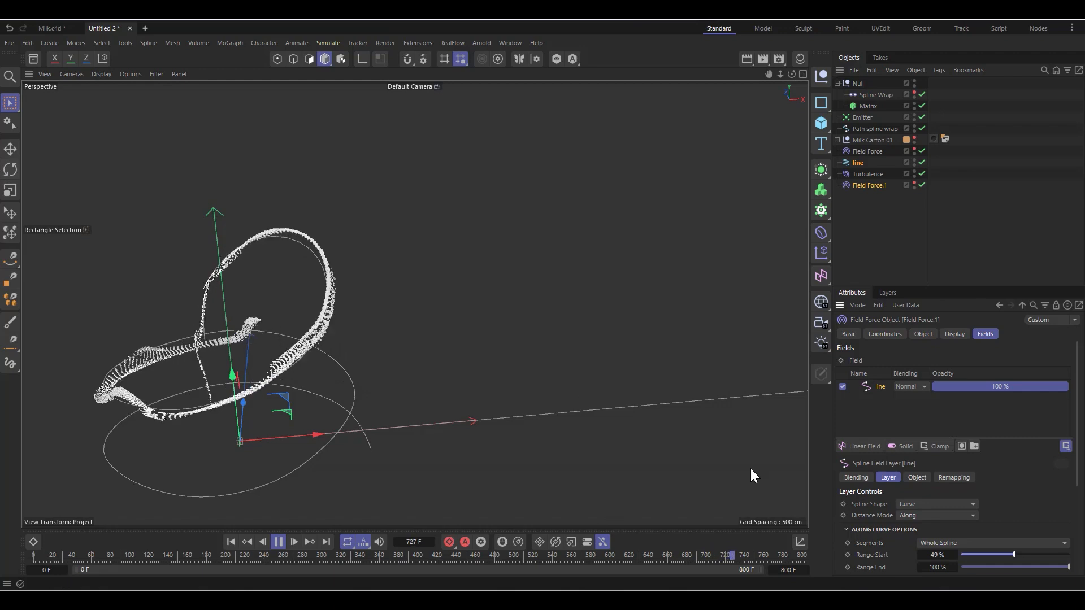
left_click_drag(1014, 554, 1004, 552)
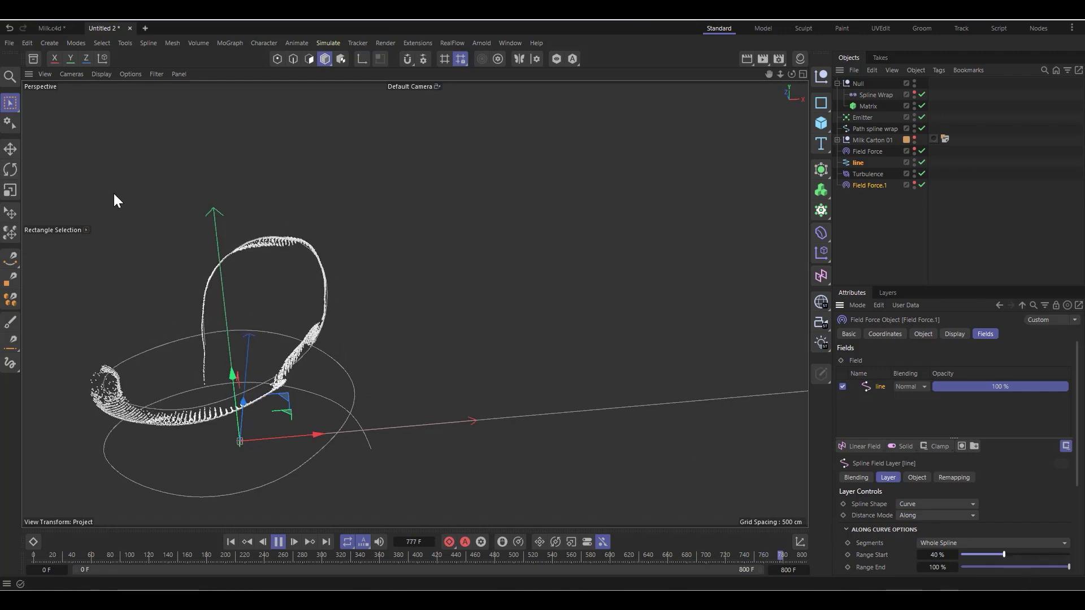
Step: Watch the simulation loop from the start and set the line field layer's Range Start to 58 %
scroll(210, 323, "up", 5)
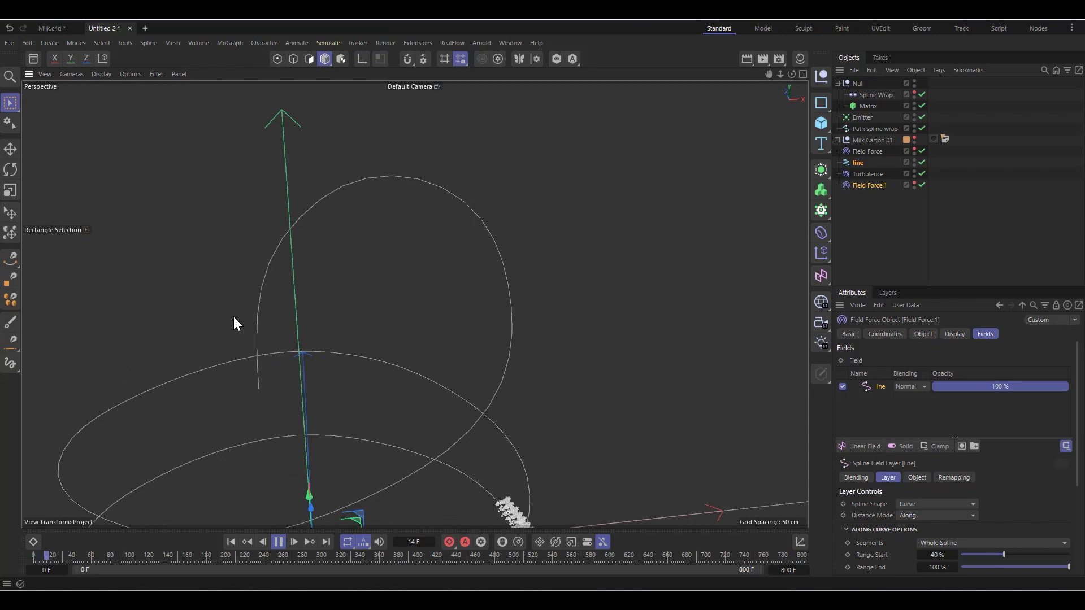
scroll(538, 318, "down", 2)
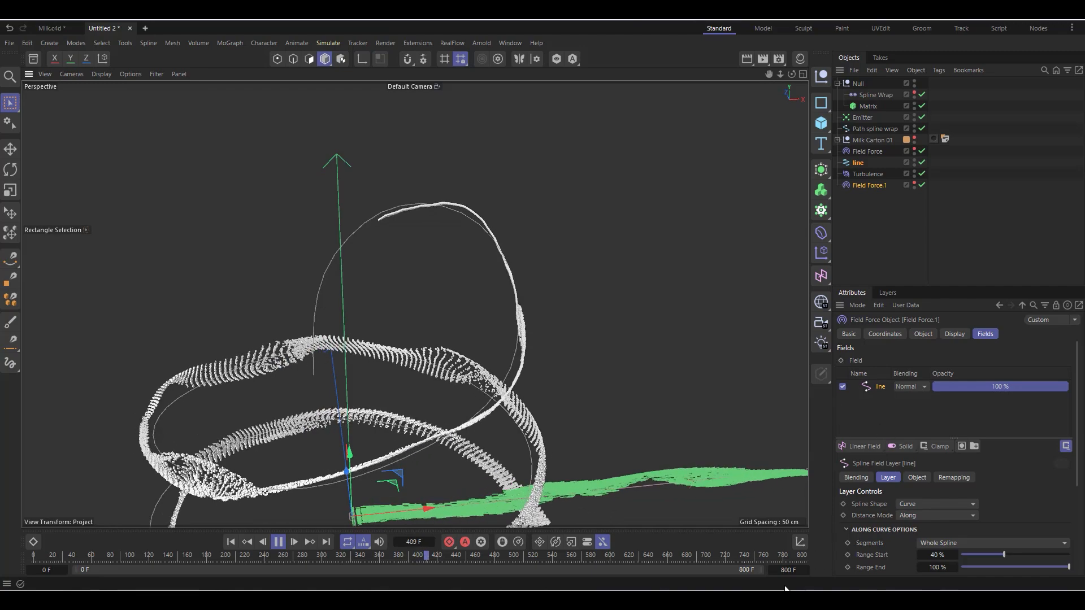
left_click_drag(1004, 555, 1027, 555)
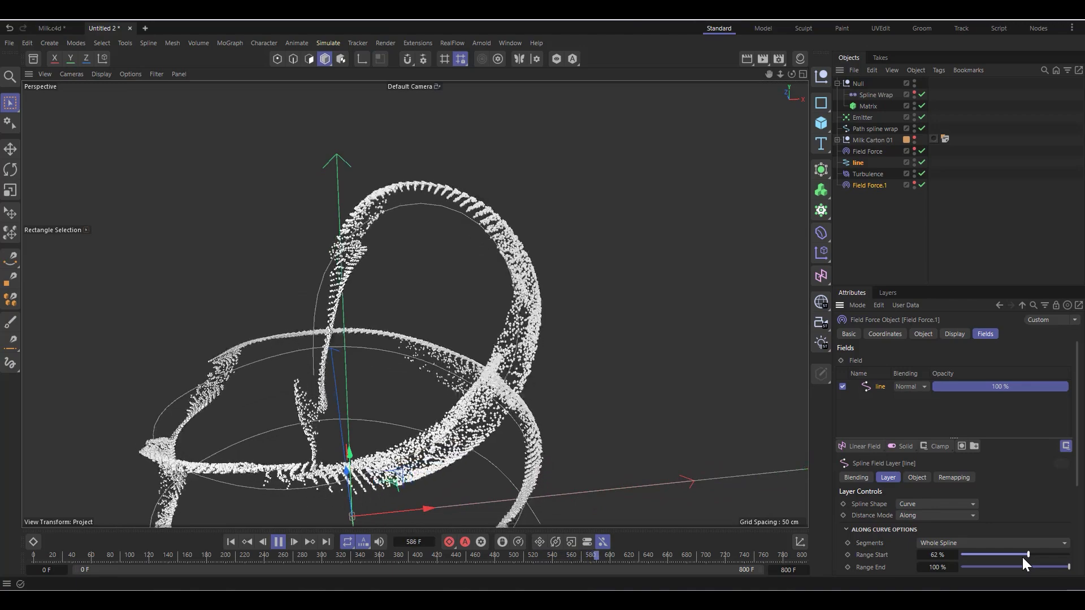
left_click_drag(1028, 554, 1024, 554)
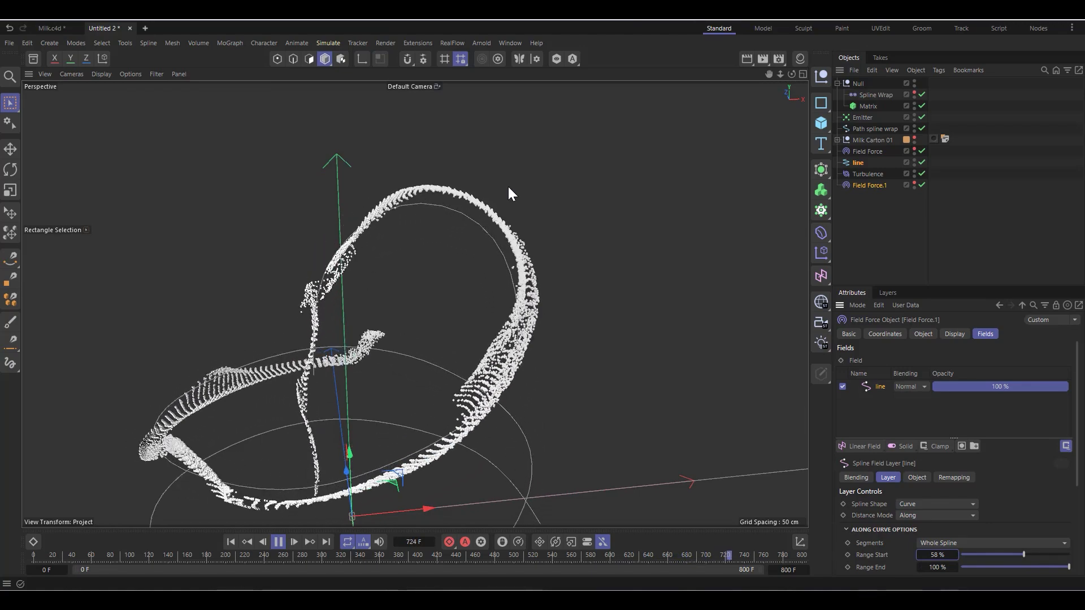
scroll(457, 146, "down", 2)
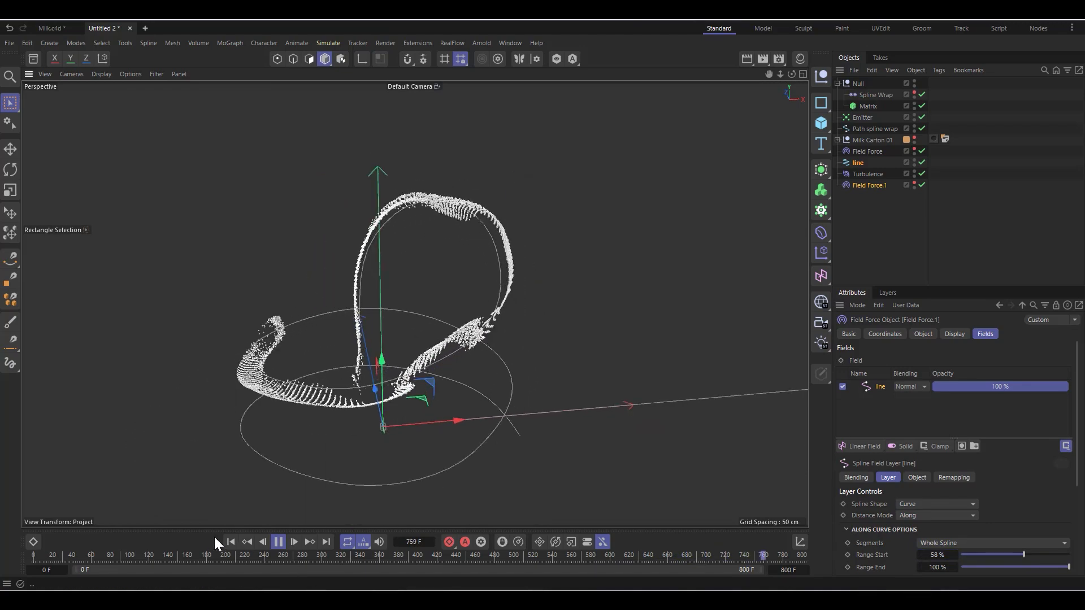
Step: Restart the simulation and set the Emitter's Birthrate Viewport and Birthrate Renderer to 6000
left_click(232, 541)
left_click(862, 117)
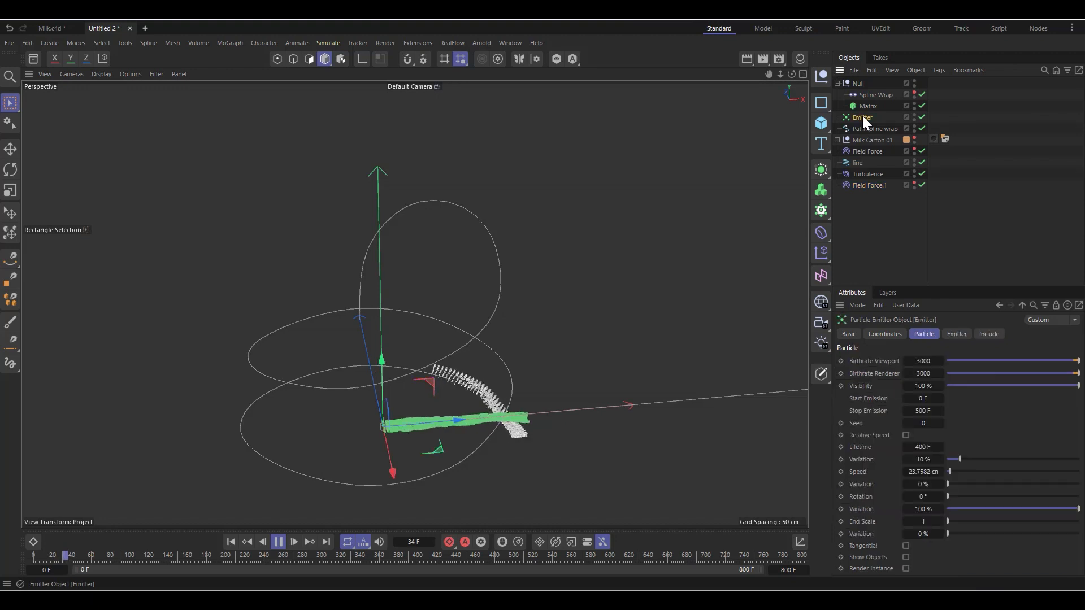
left_click(916, 360)
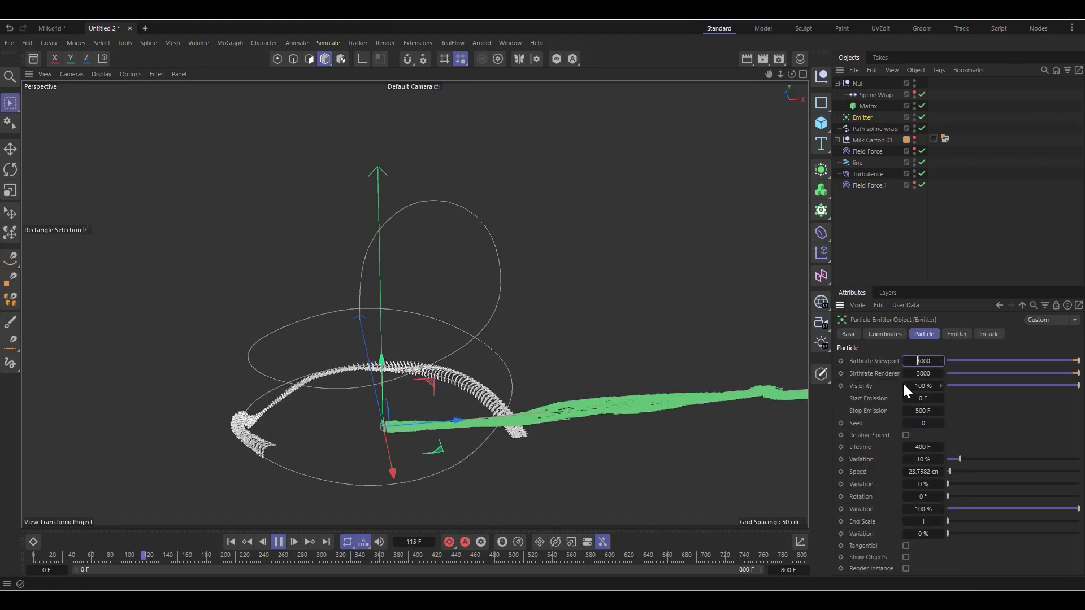
type("6000")
left_click(914, 373)
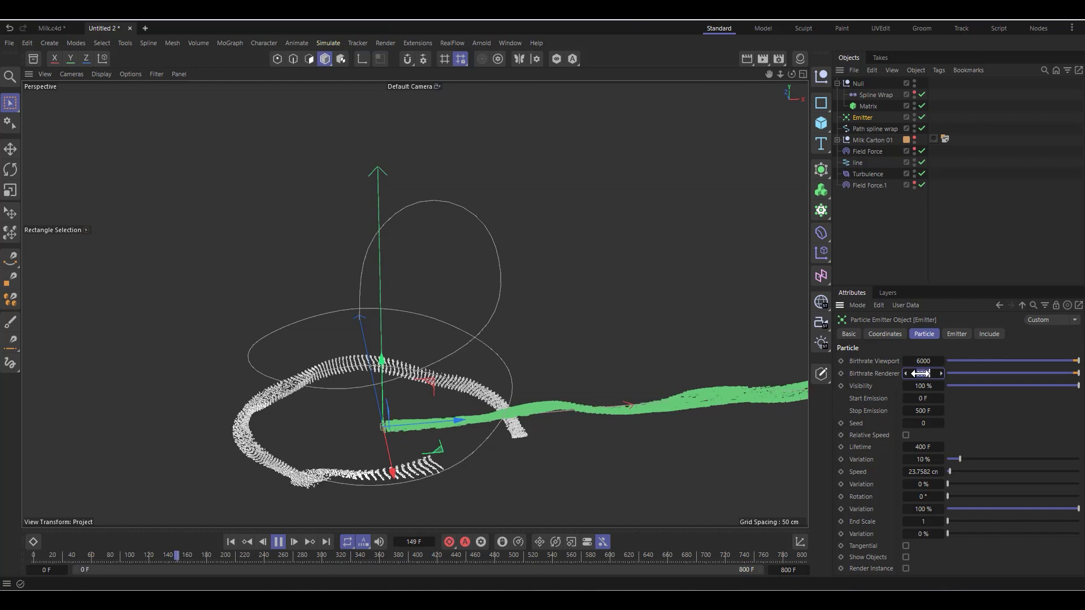
type("6000")
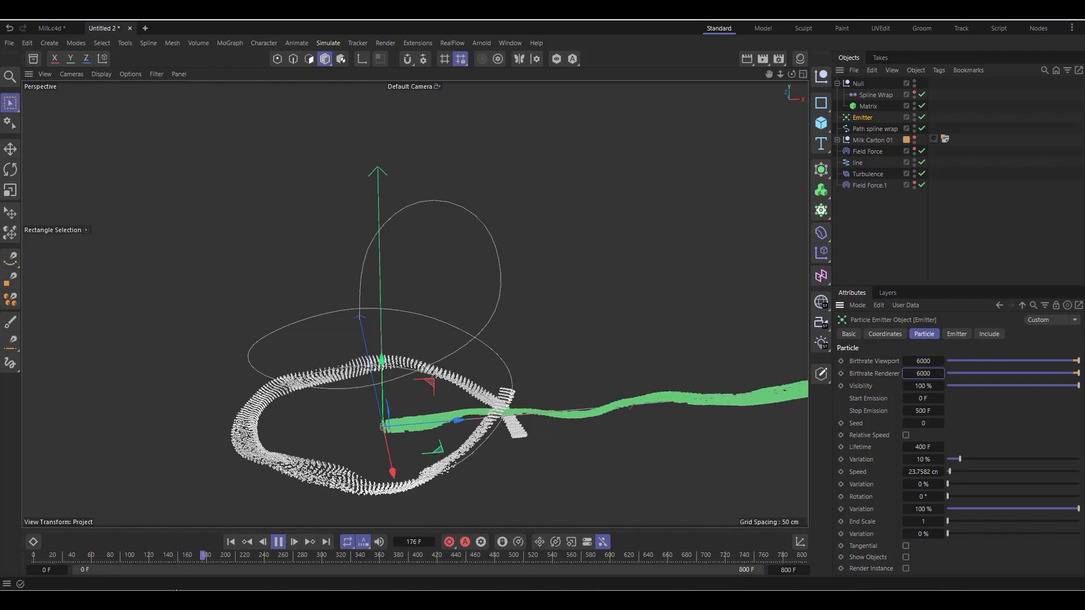
Step: Set the Emitter's X-Size to 18 cm and replay the simulation from the start to frame 70
left_click(230, 542)
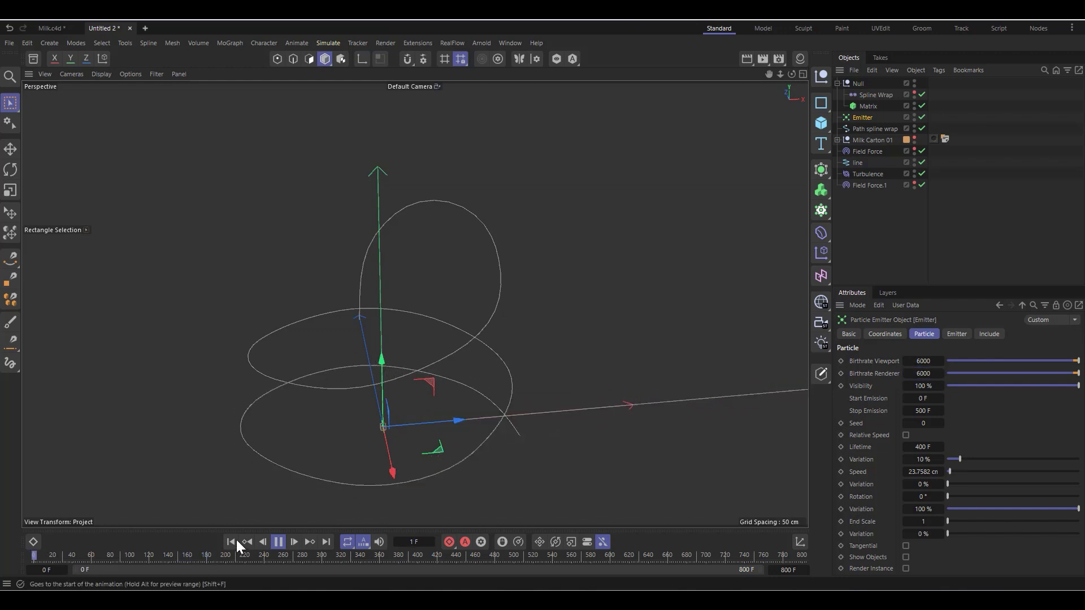
left_click(279, 545)
left_click(957, 334)
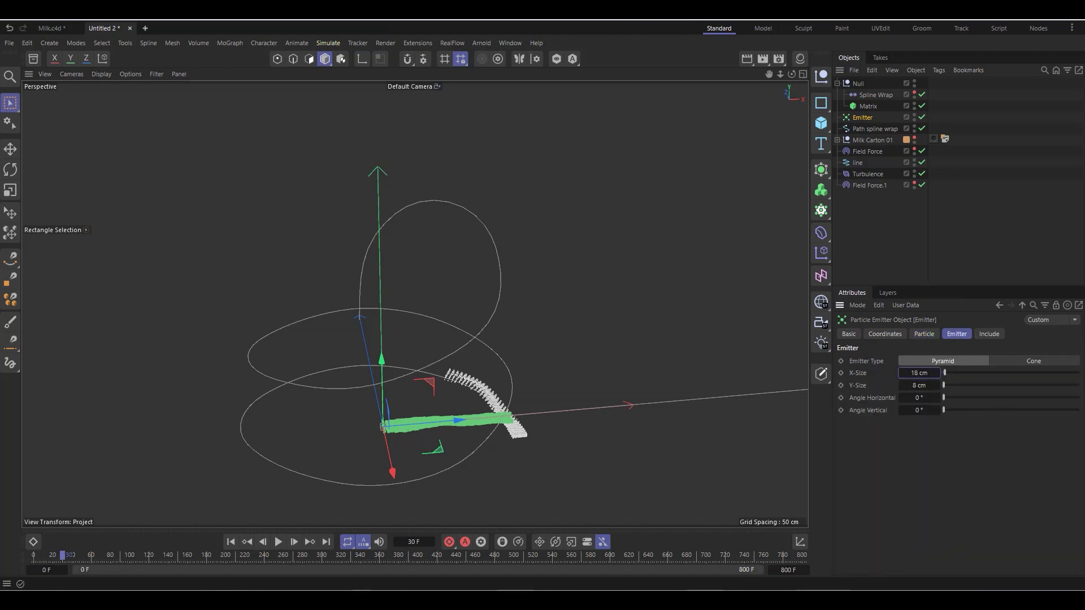
left_click(231, 543)
left_click(282, 543)
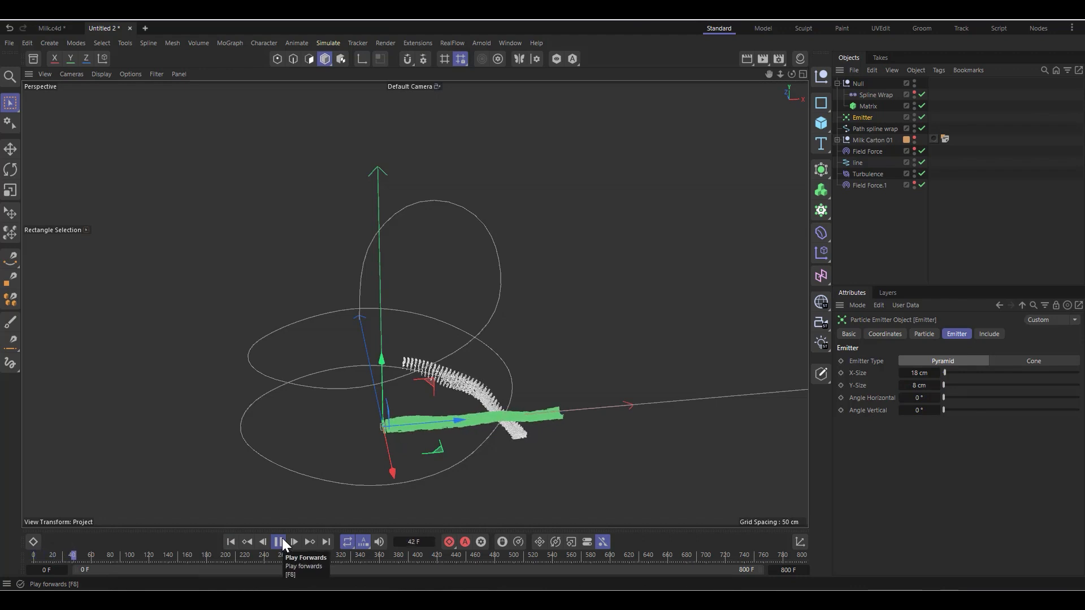
left_click(279, 542)
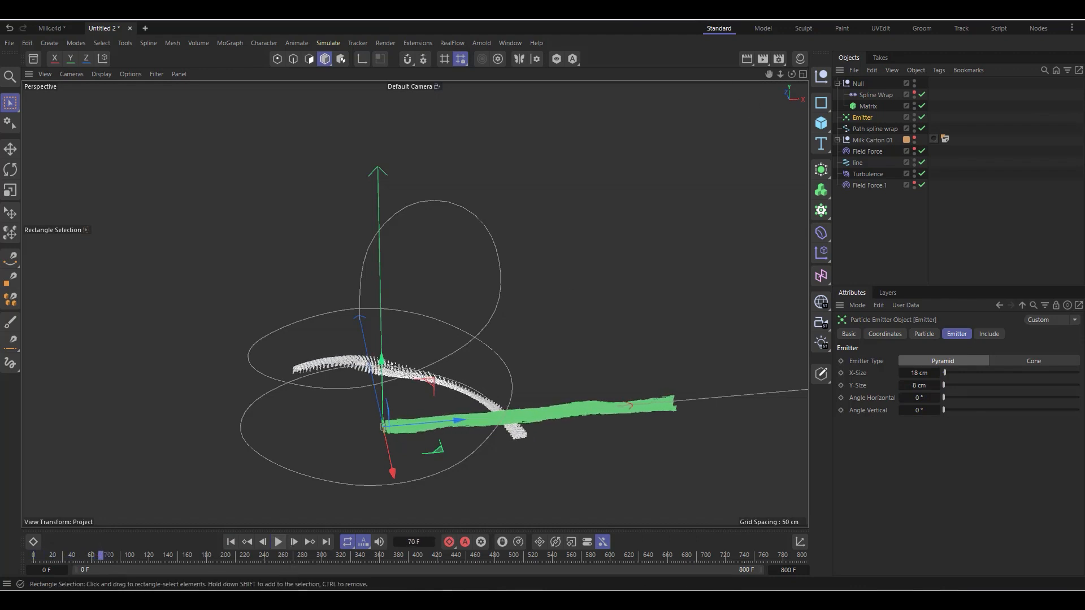
Step: Inspect the Matrix particles up close and add a Random effector to the Matrix
left_click(870, 105)
scroll(418, 384, "up", 6)
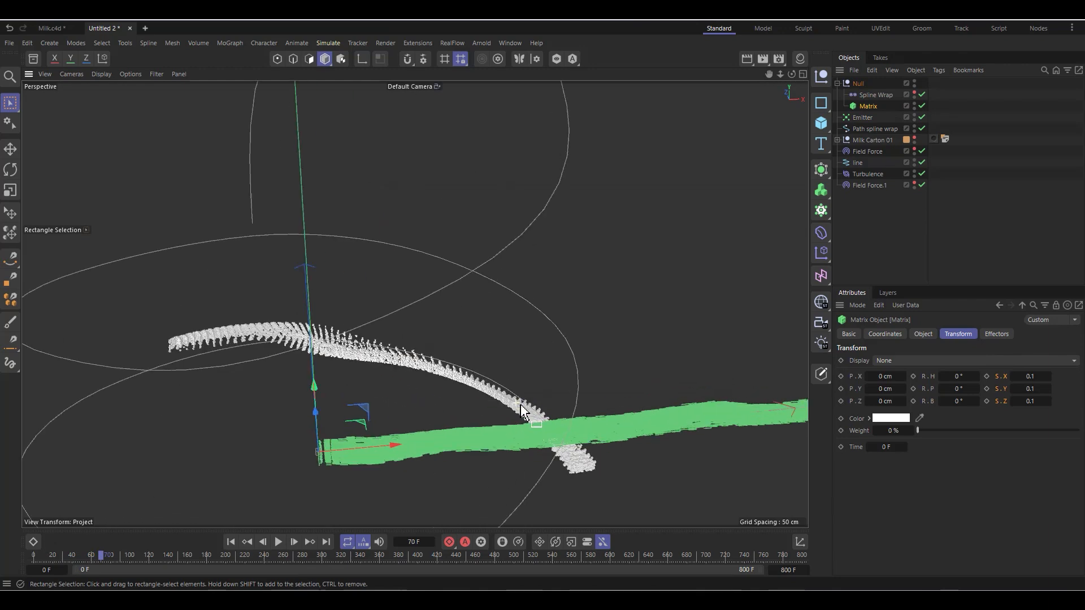
scroll(341, 324, "up", 3)
scroll(341, 324, "down", 2)
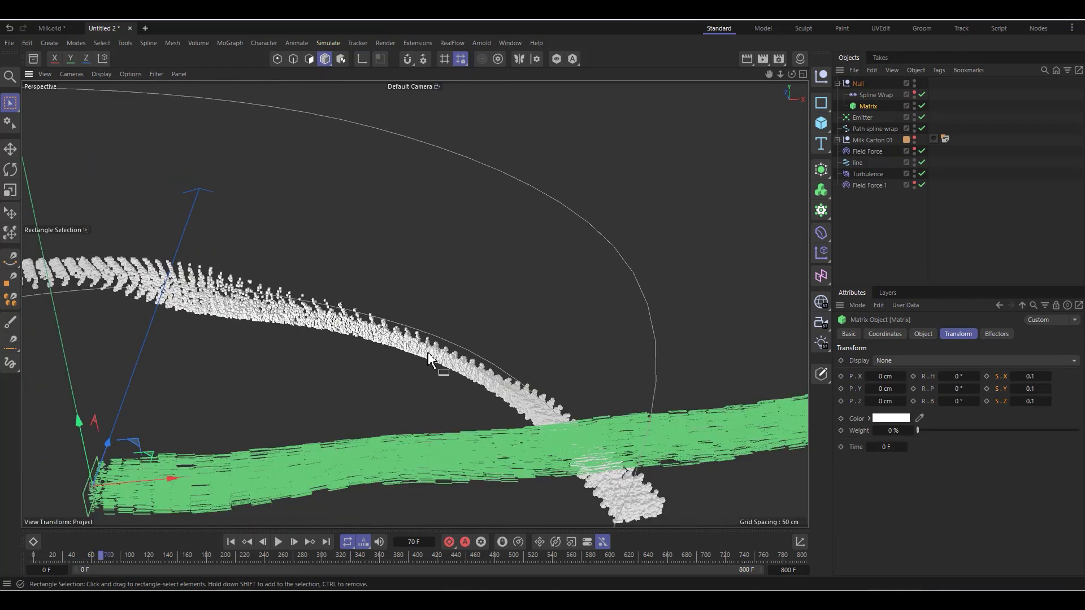
scroll(440, 356, "up", 1)
scroll(486, 390, "down", 6)
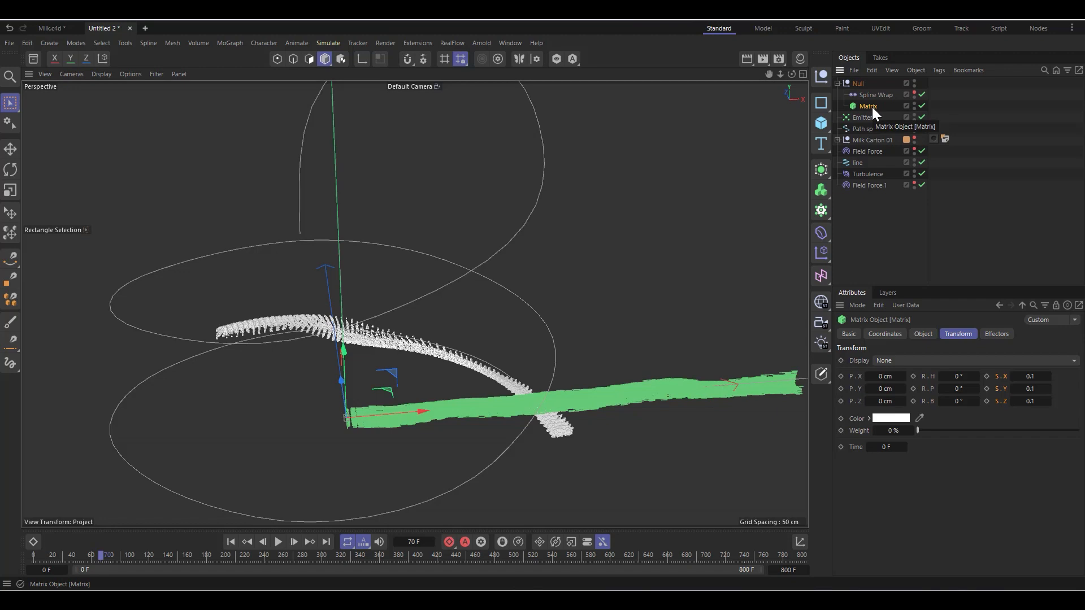
left_click(822, 259)
left_click(931, 335)
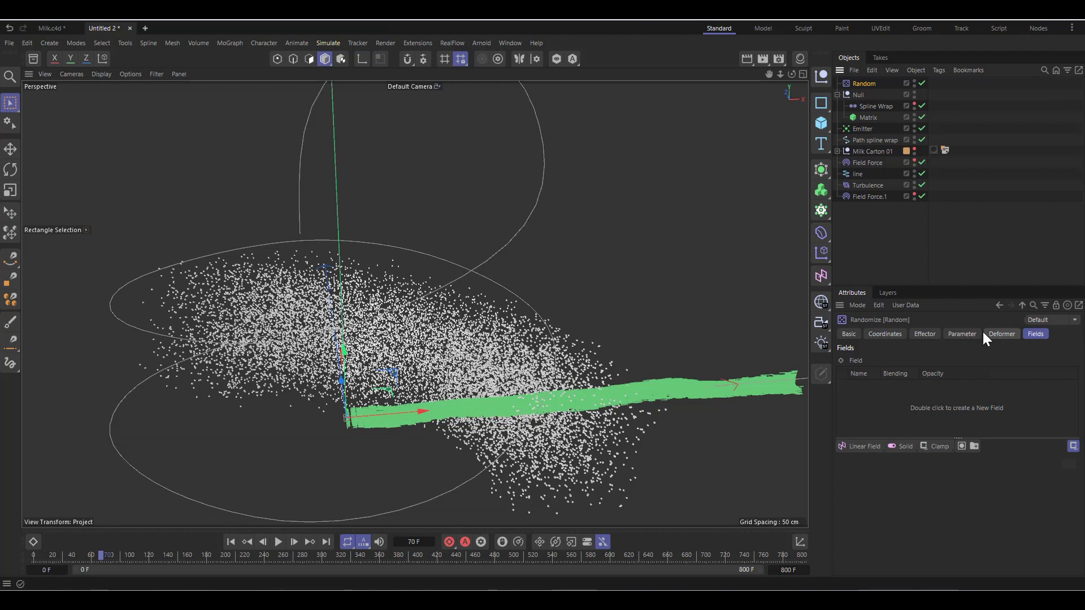
Step: Set the Random effector's position variation to 2 cm on X, Y and Z
left_click(963, 334)
double_click(919, 412)
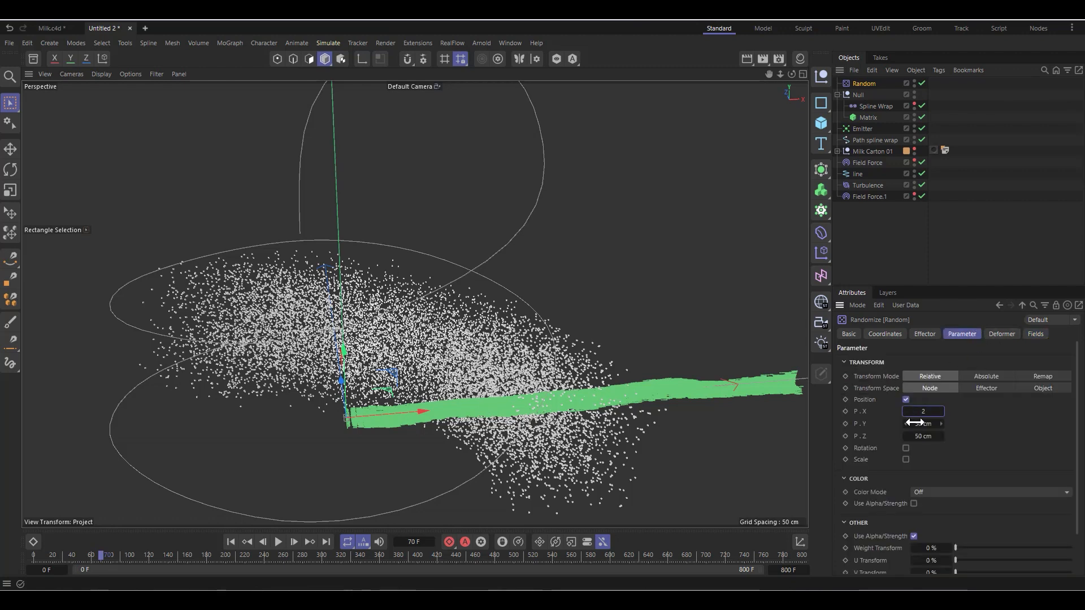
double_click(915, 423)
type("2")
double_click(921, 436)
type("2")
key("Return")
scroll(401, 346, "up", 3)
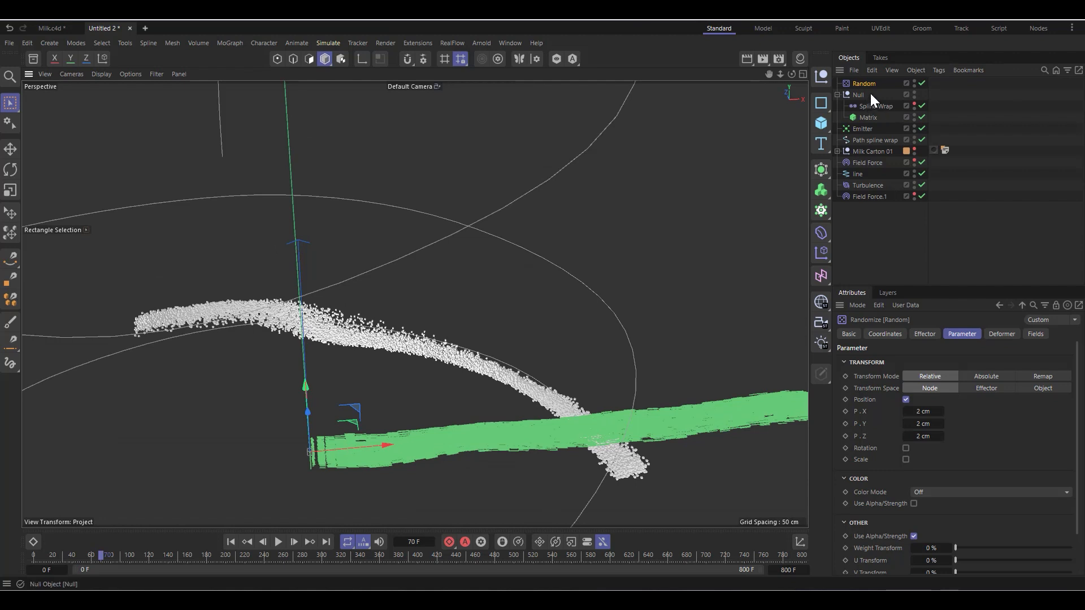
Step: Add a Volume Builder object to the scene
left_click(868, 118)
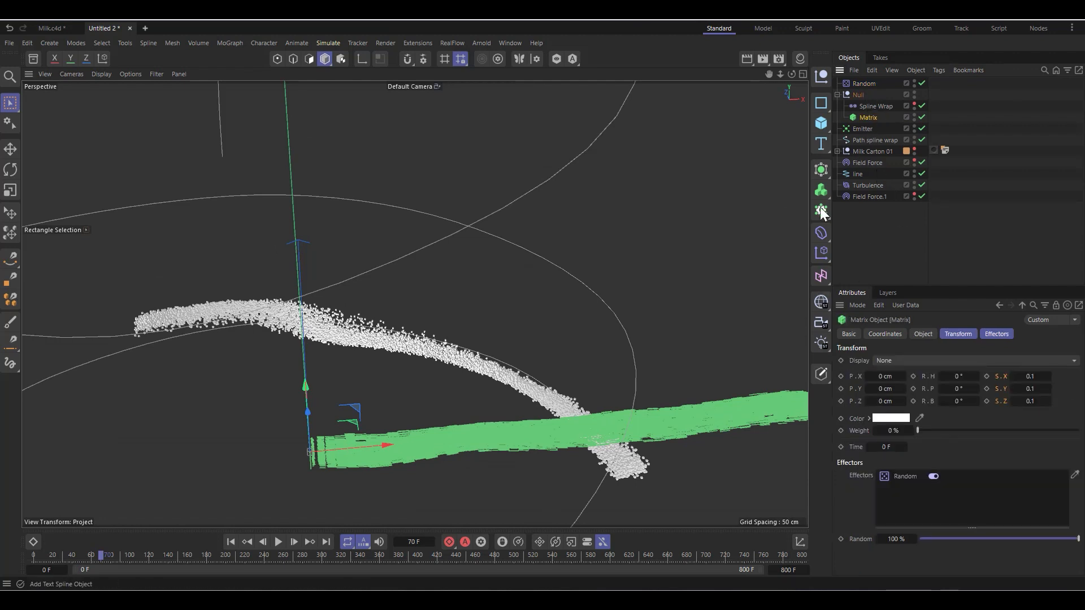
left_click(823, 192)
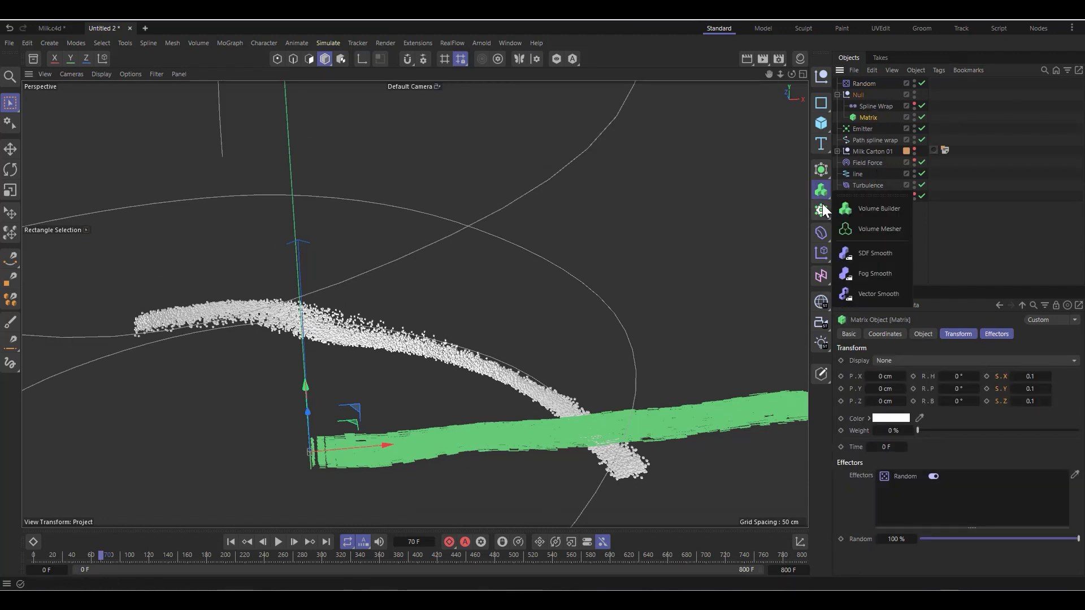
left_click(882, 210)
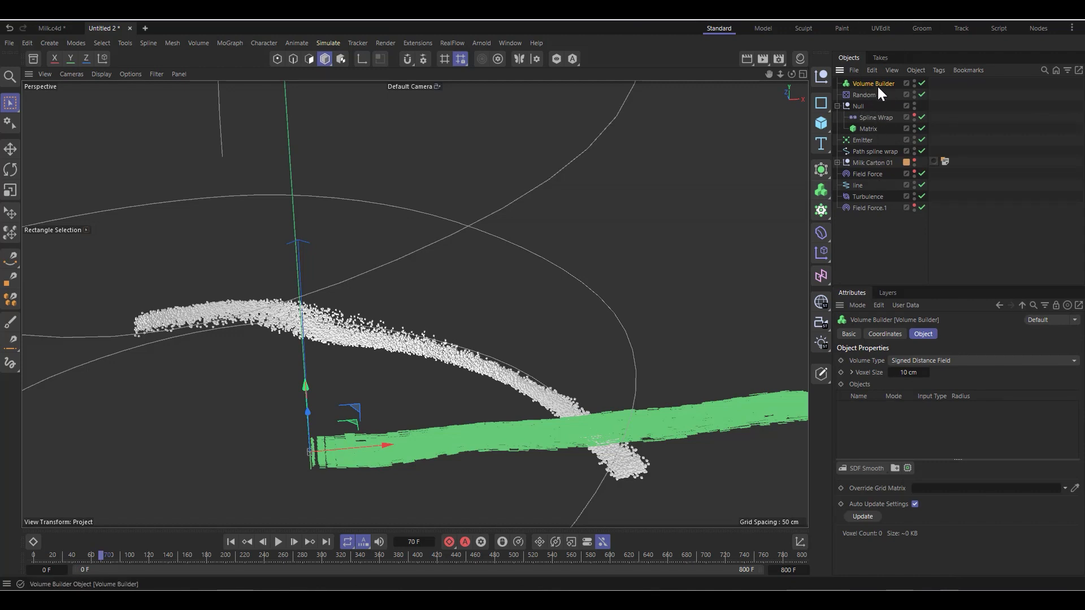
Step: Try the Matrix as a linked input in the Volume Builder's Objects list, inspect the volume, and remove the link
mouse_move(878, 85)
left_mouse_down()
mouse_move(888, 136)
mouse_move(883, 84)
left_mouse_up()
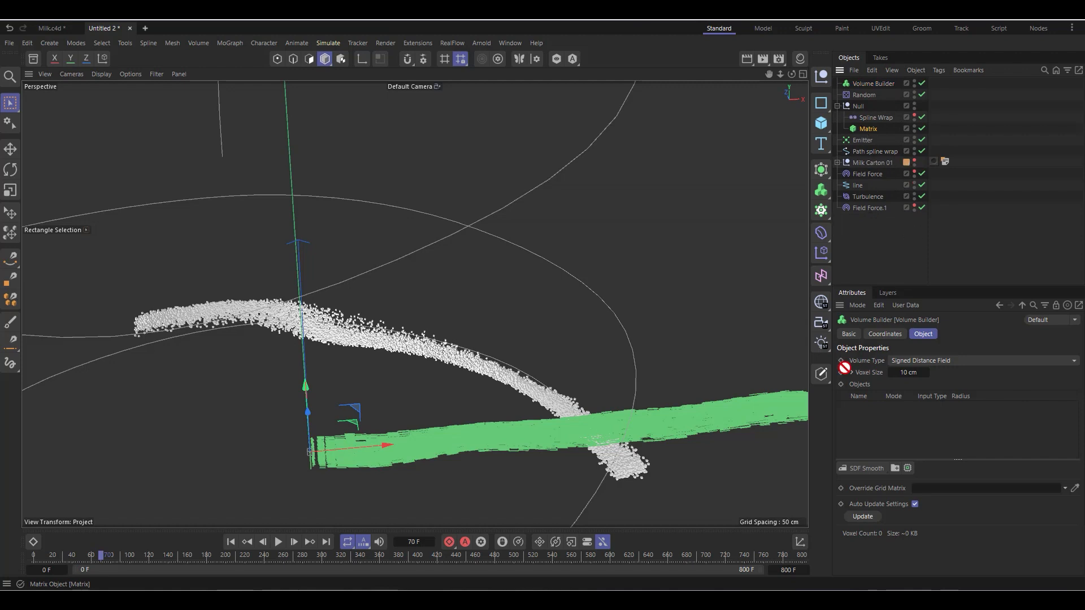
left_click_drag(844, 368, 902, 426)
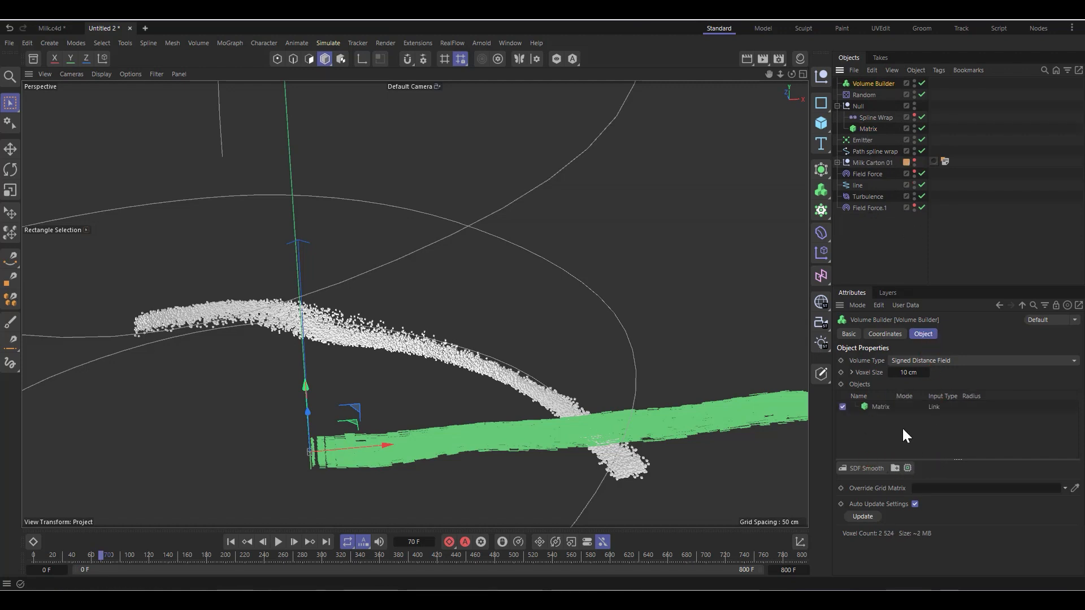
scroll(358, 351, "down", 2)
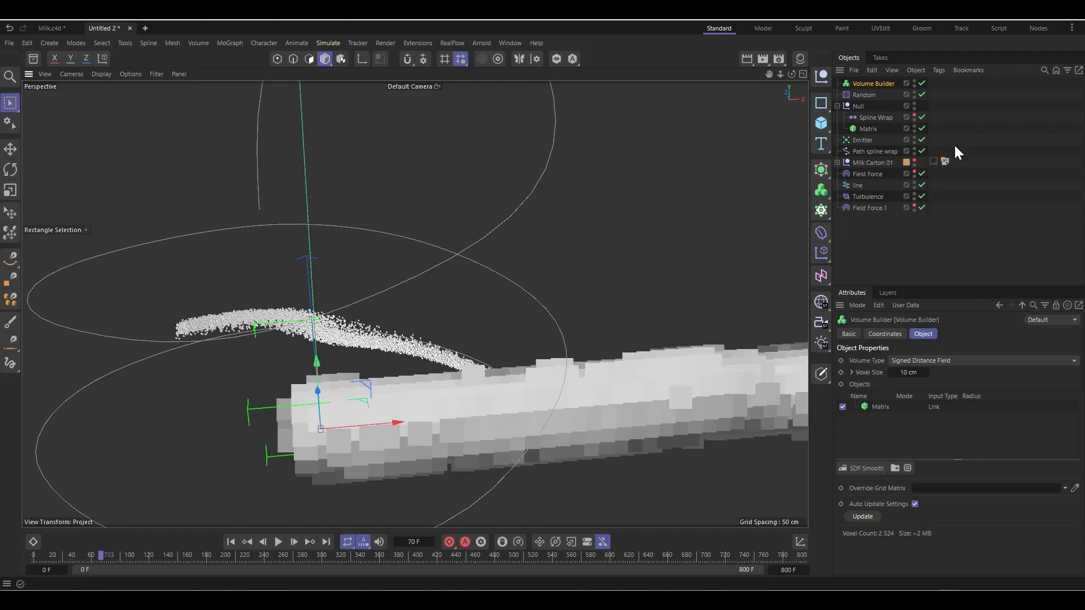
scroll(324, 403, "down", 2)
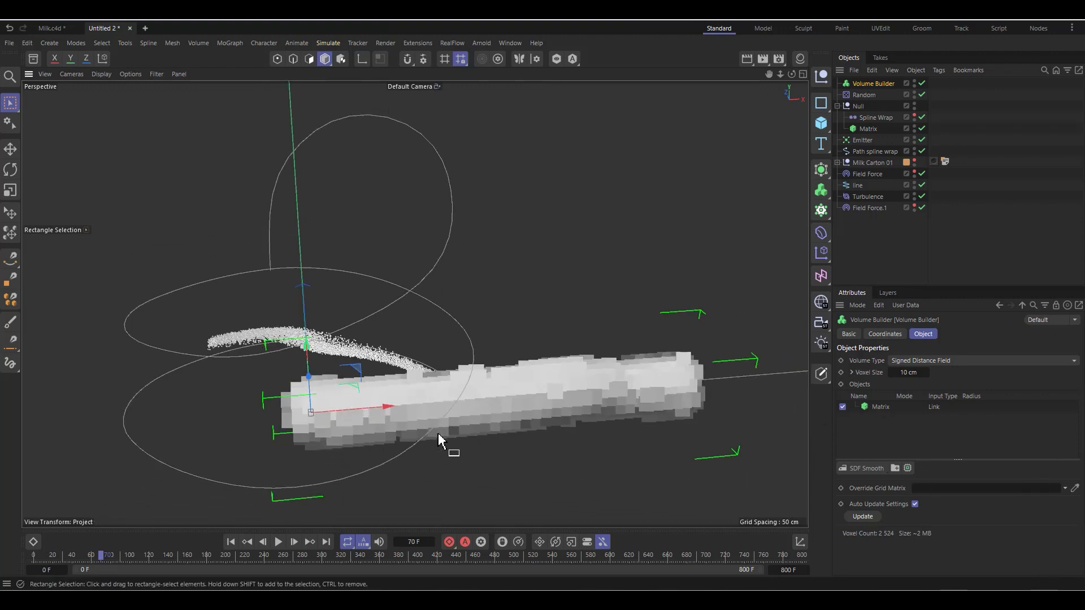
left_click(882, 407)
key("Delete")
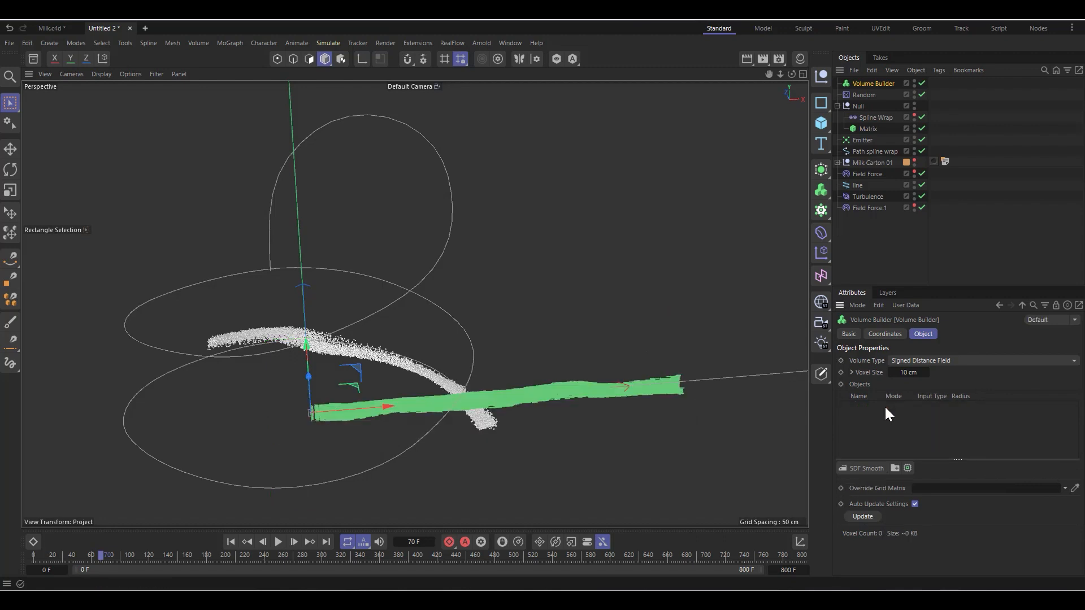
Step: Link the Null containing the Spline Wrap and Matrix into the Volume Builder's Objects list
left_click(837, 106)
left_click(837, 106)
left_click(858, 106)
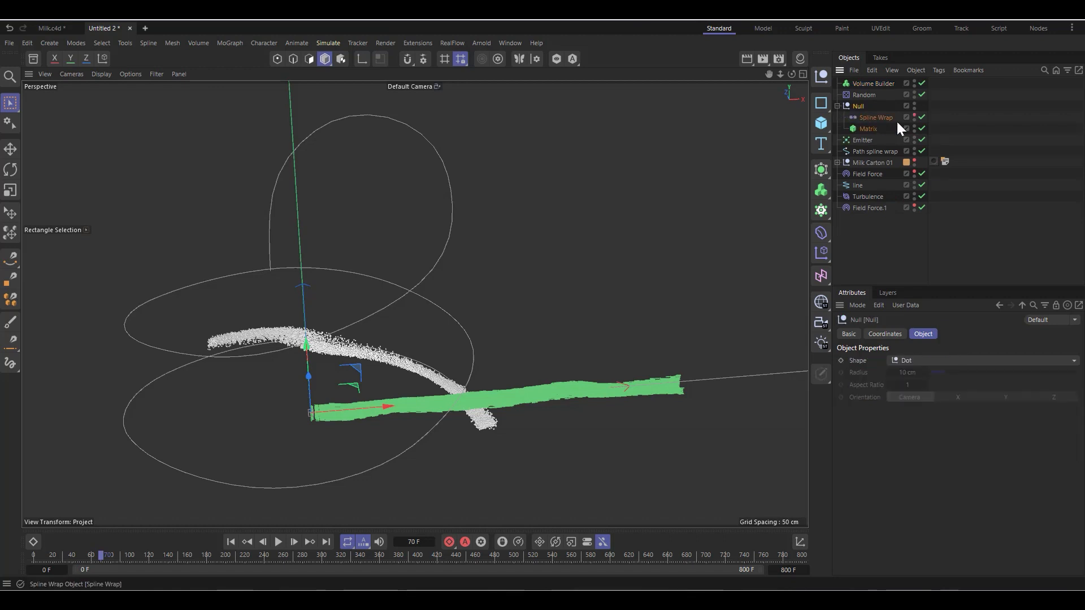
left_click(875, 84)
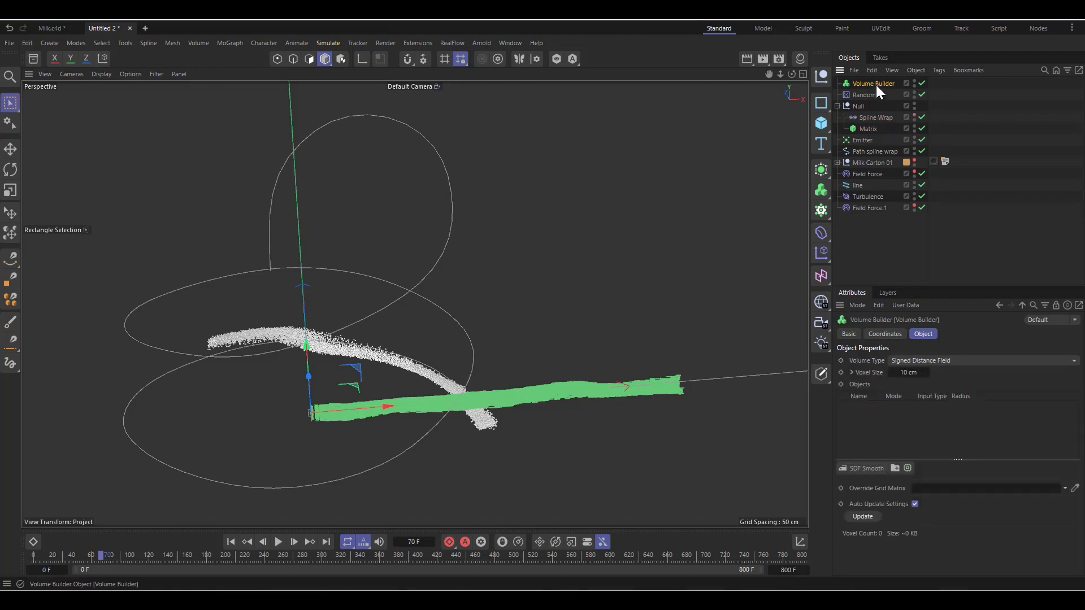
left_click_drag(931, 565, 894, 418)
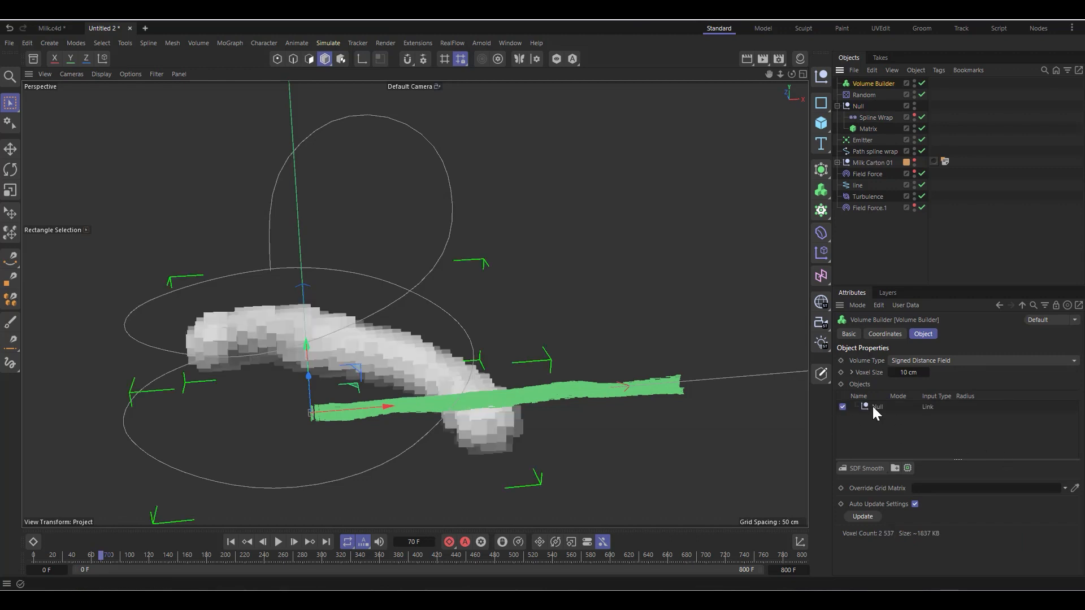
Step: Refine the Volume Builder's voxel size, trying 2 cm and settling on 1 cm
left_click(877, 406)
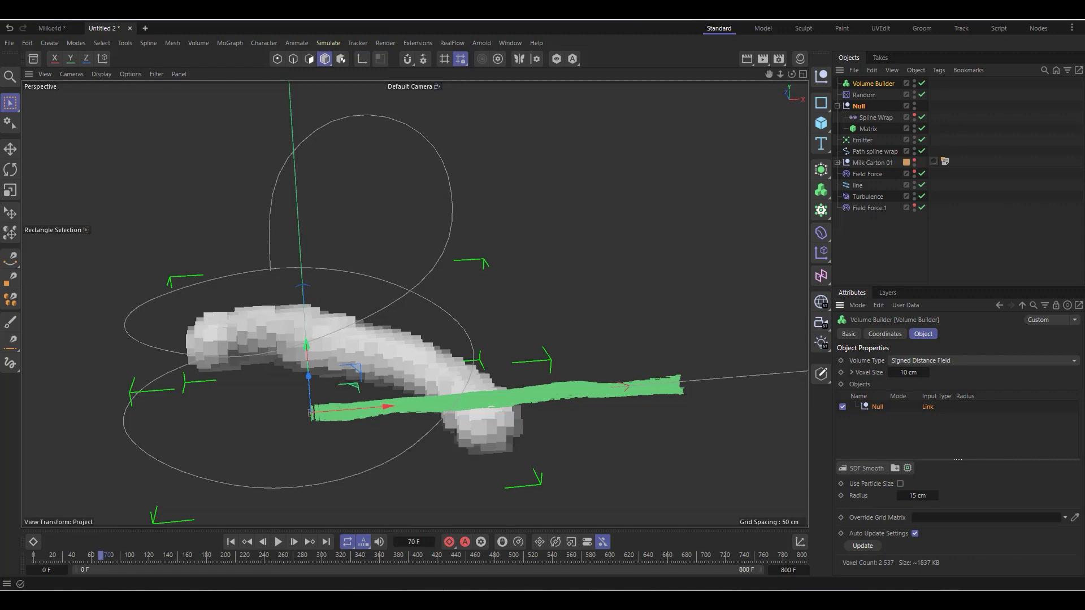
scroll(353, 355, "up", 1)
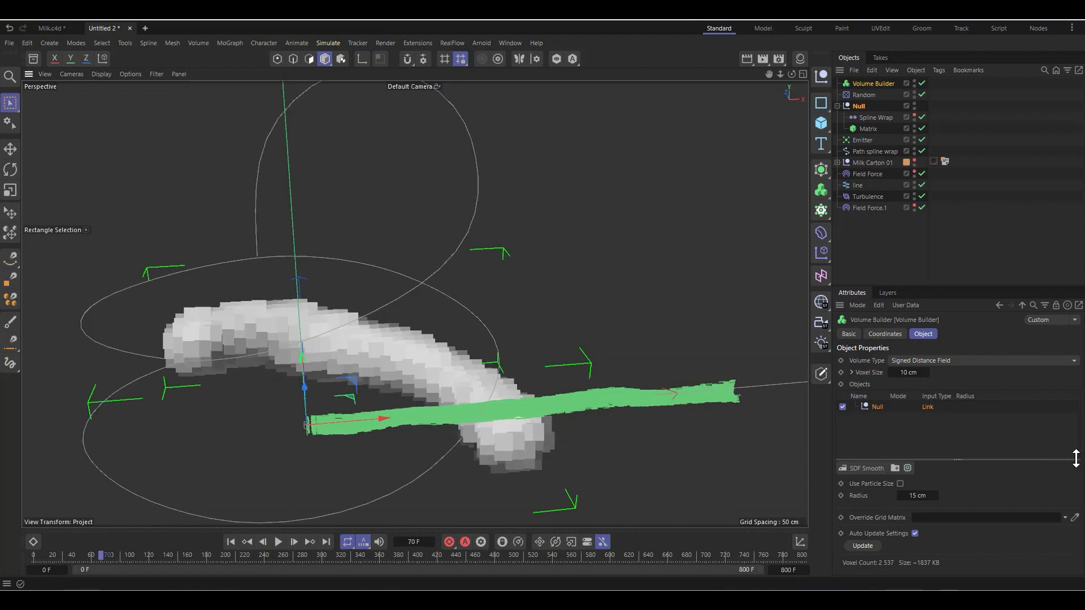
left_click(906, 373)
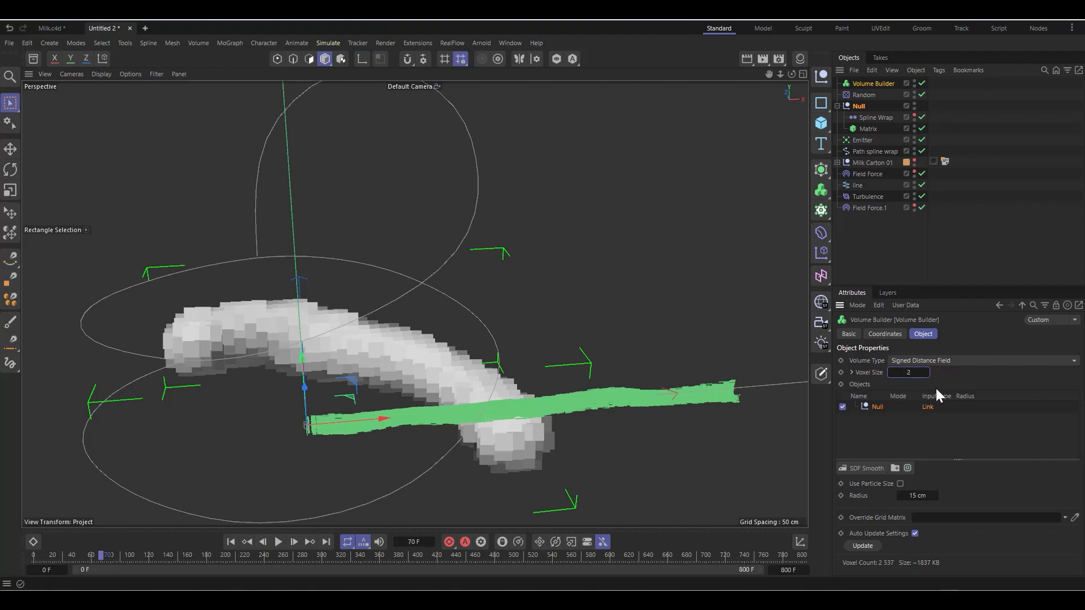
type("2")
key("Return")
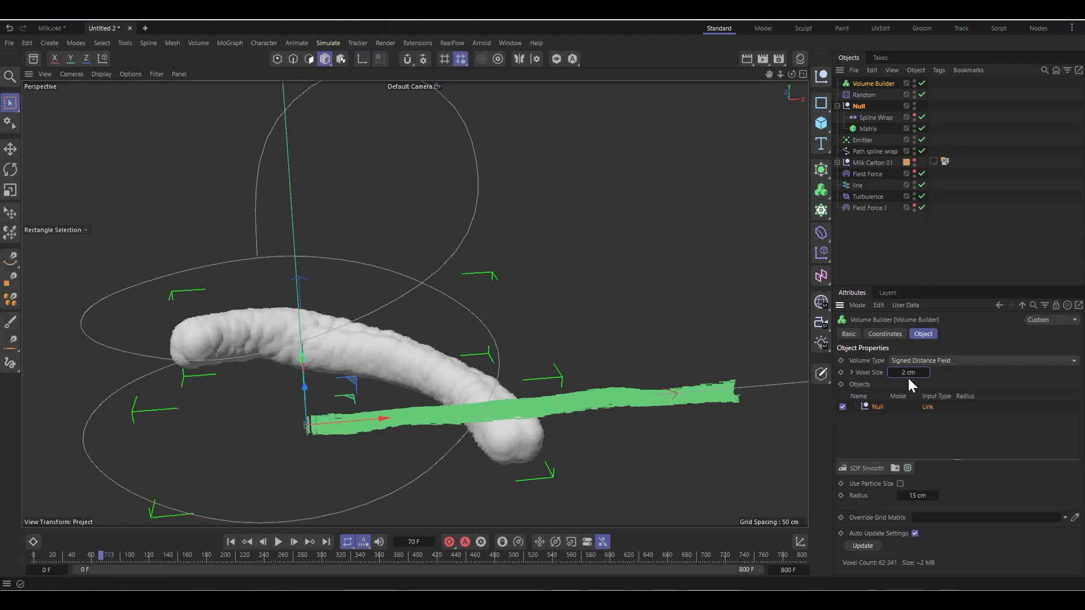
type("1")
key("Return")
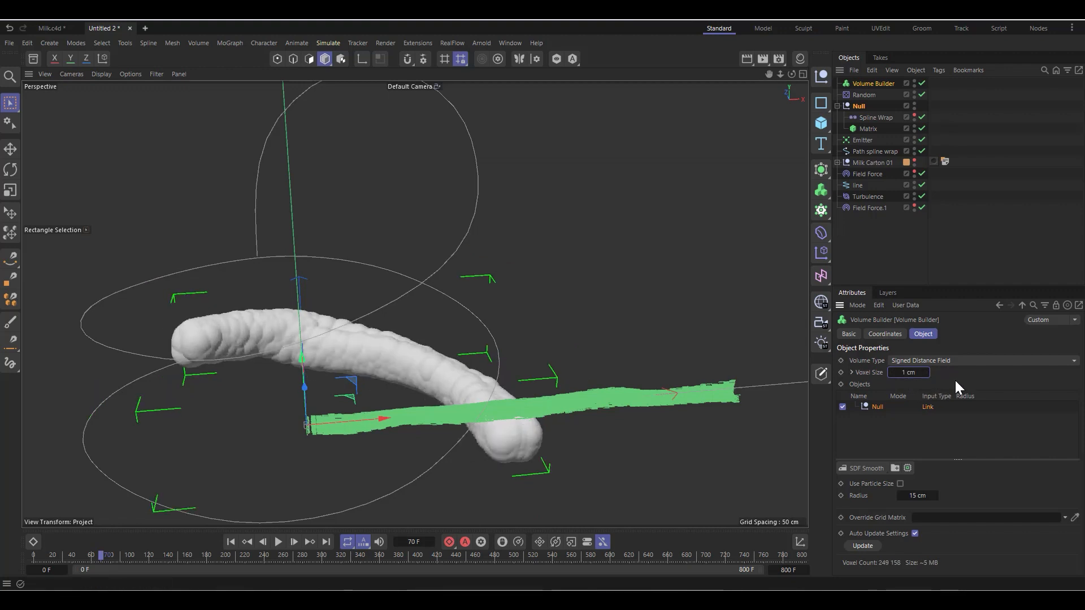
Step: Set the radius of the linked Null in the Volume Builder to 3 cm
left_click_drag(325, 401, 425, 348, "alt")
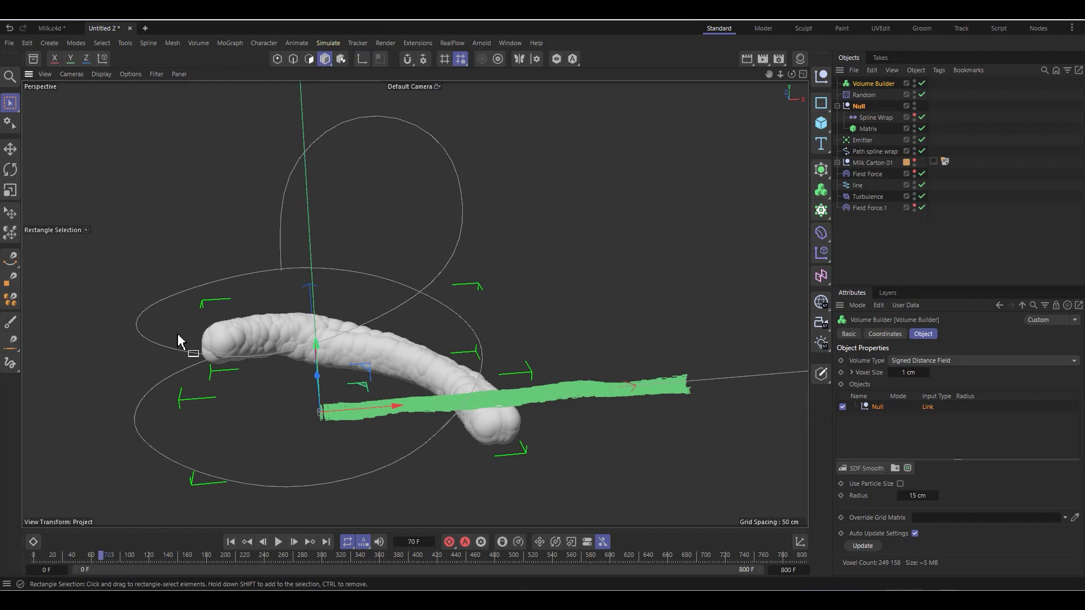
scroll(178, 341, "up", 2)
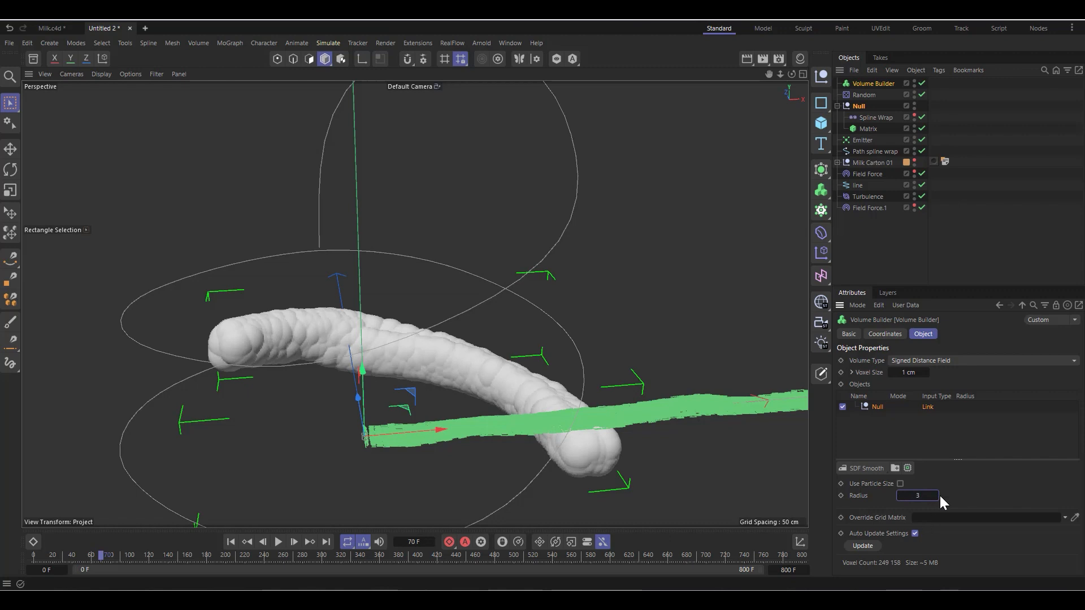
key("Return")
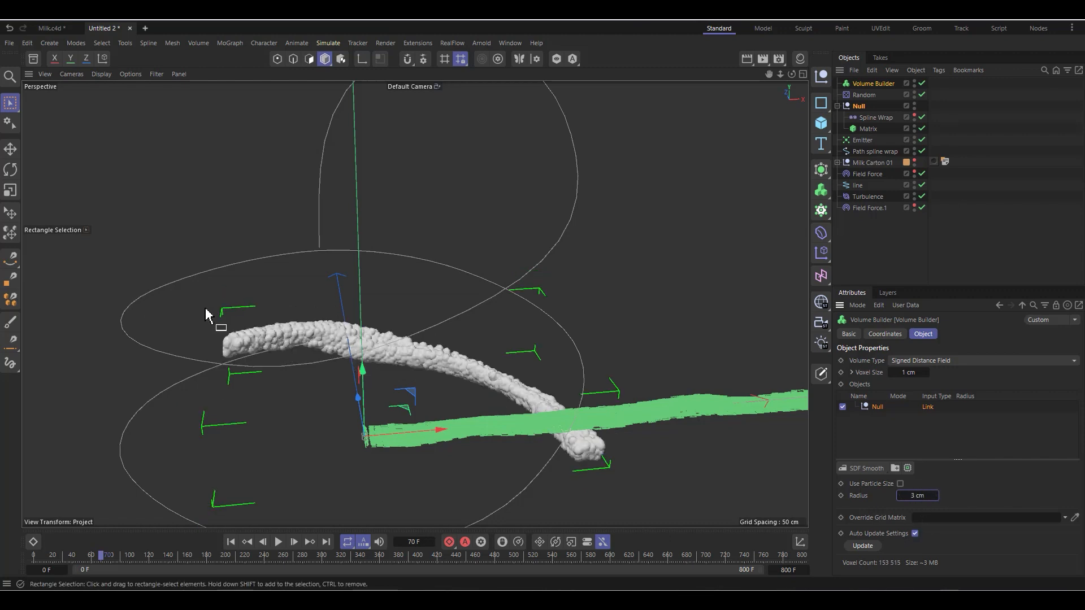
Step: Add an SDF Smooth filter to the Volume Builder and play the animation briefly to check the smoothed flow
scroll(358, 371, "up", 2)
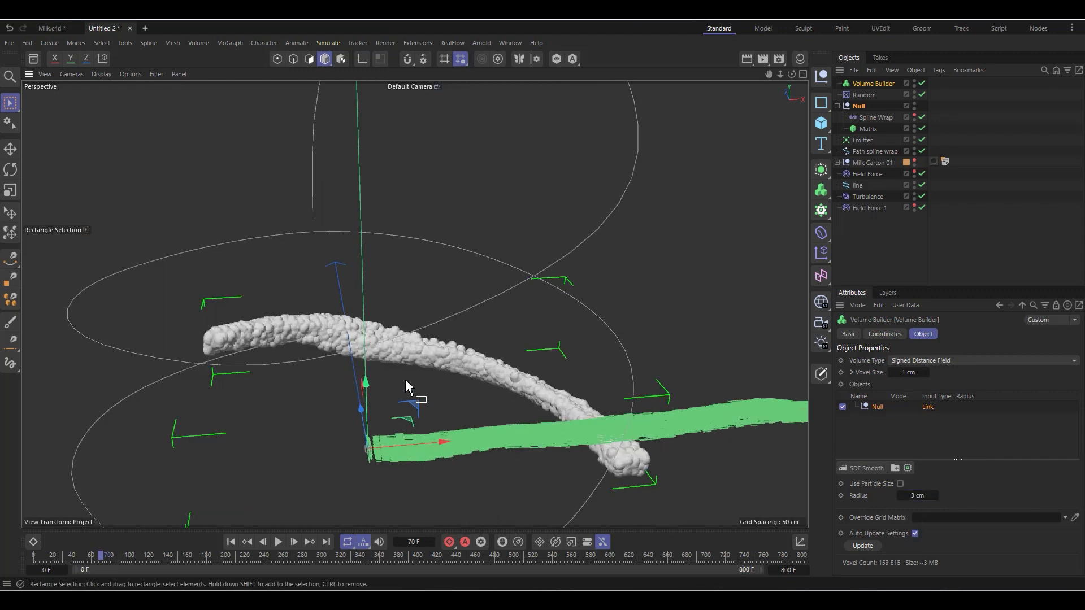
left_click(854, 470)
scroll(199, 219, "down", 2)
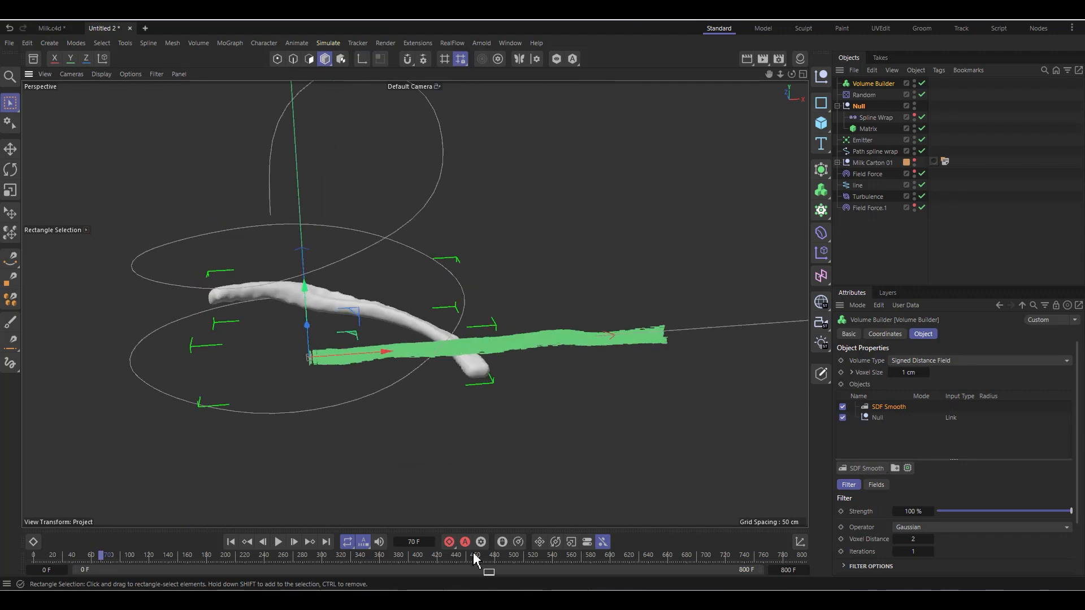
left_click(277, 542)
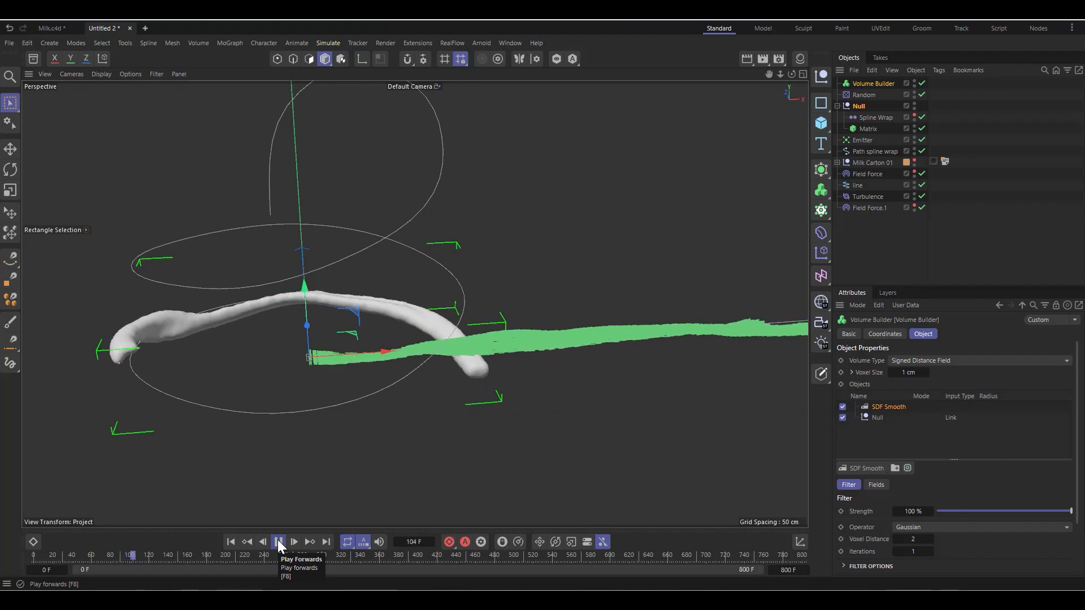
left_click(277, 541)
Step: Add a Volume Mesher, nest the Volume Builder under it, and inspect the meshed flow
left_click(863, 83)
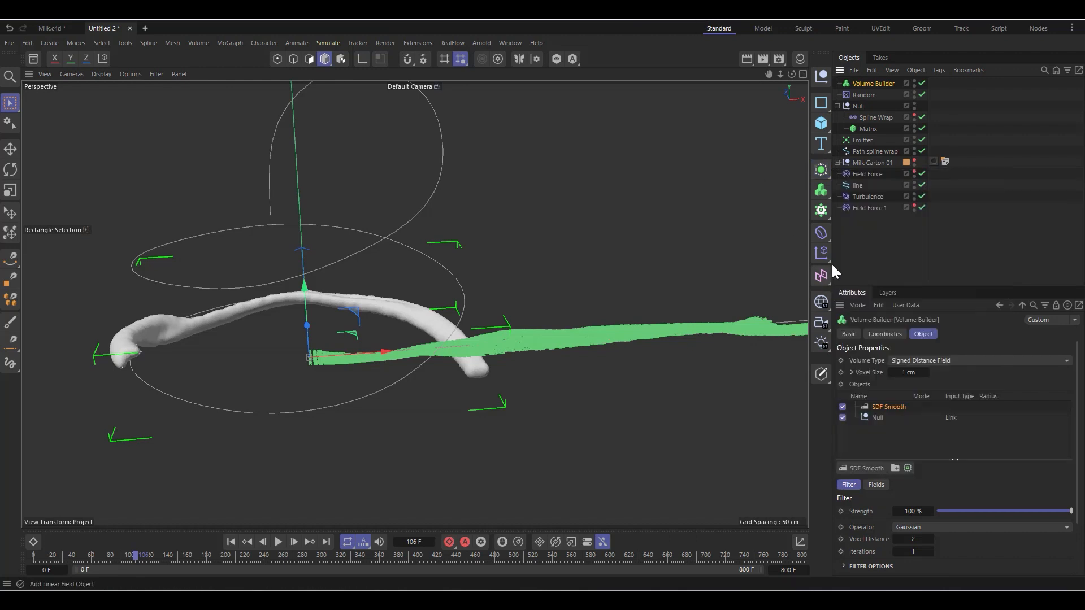
left_click(820, 195)
left_click(863, 226)
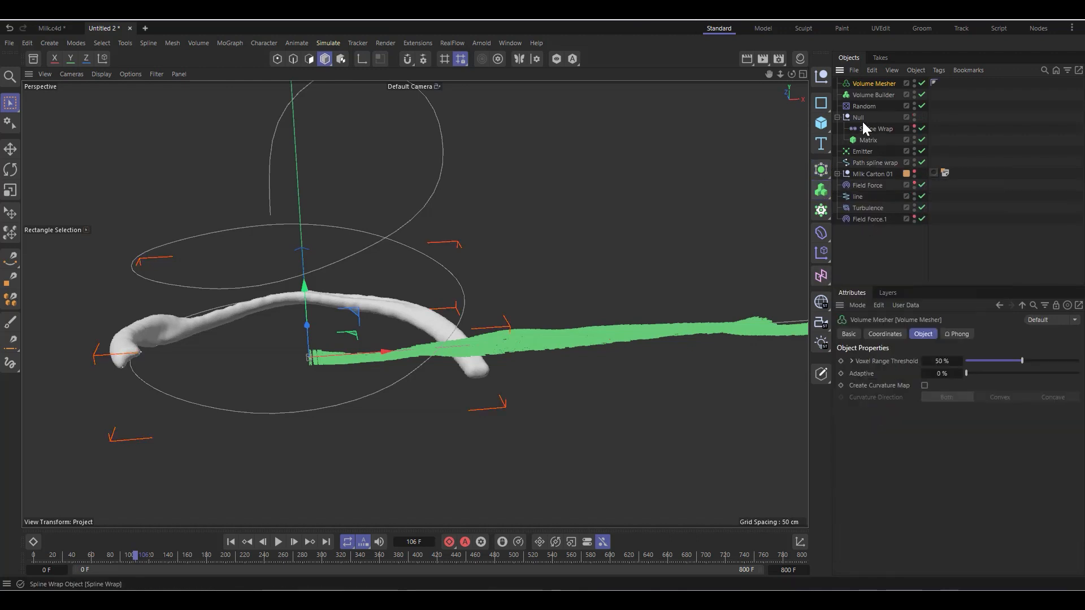
left_click_drag(861, 96, 862, 83)
left_click(862, 83)
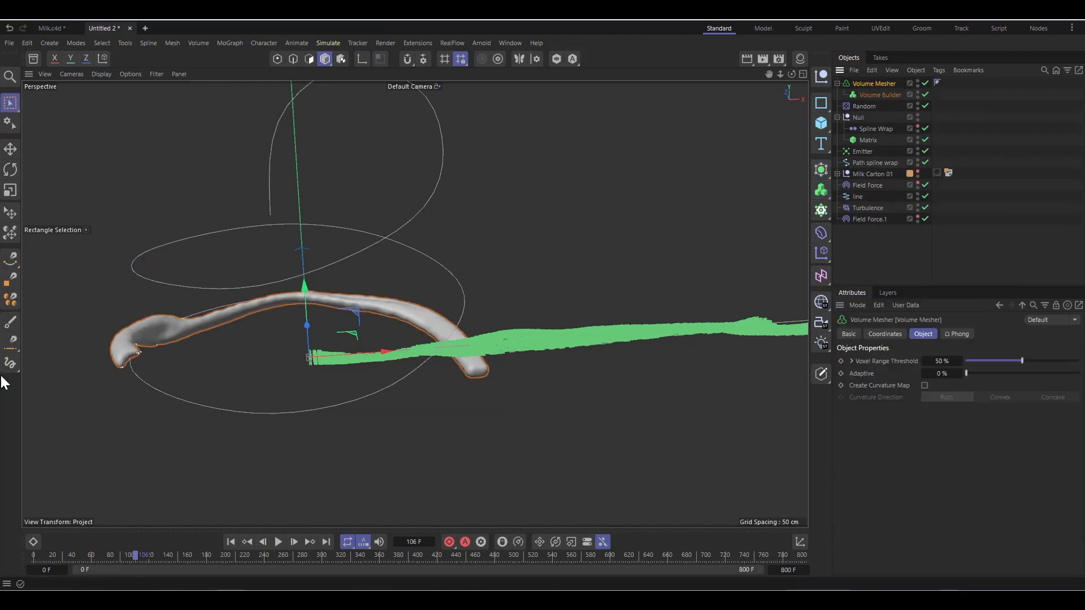
scroll(169, 332, "up", 4)
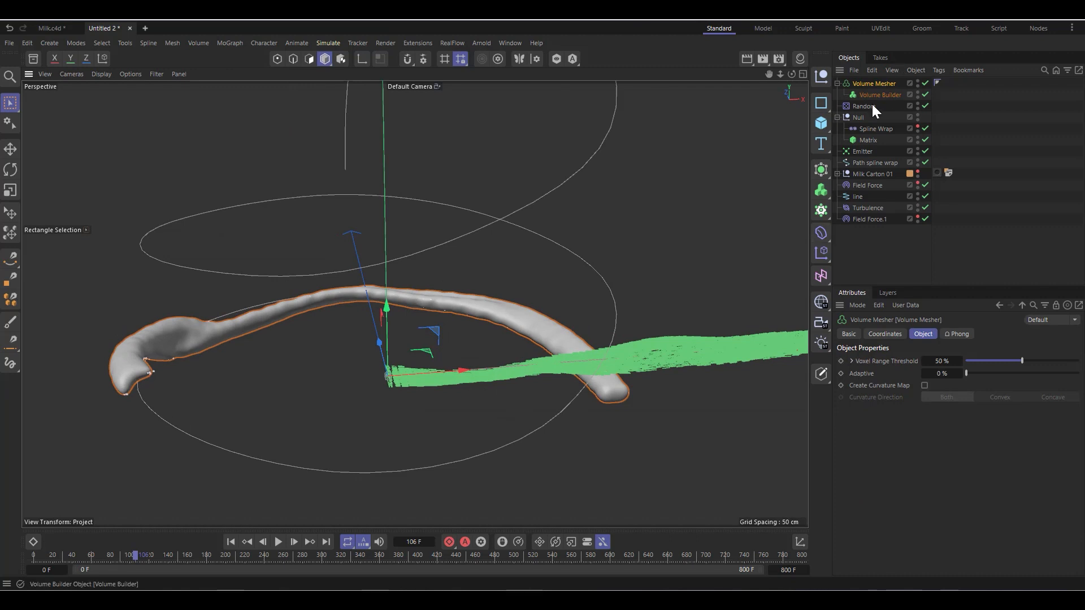
left_click(869, 85)
left_click_drag(290, 456, 400, 358, "alt")
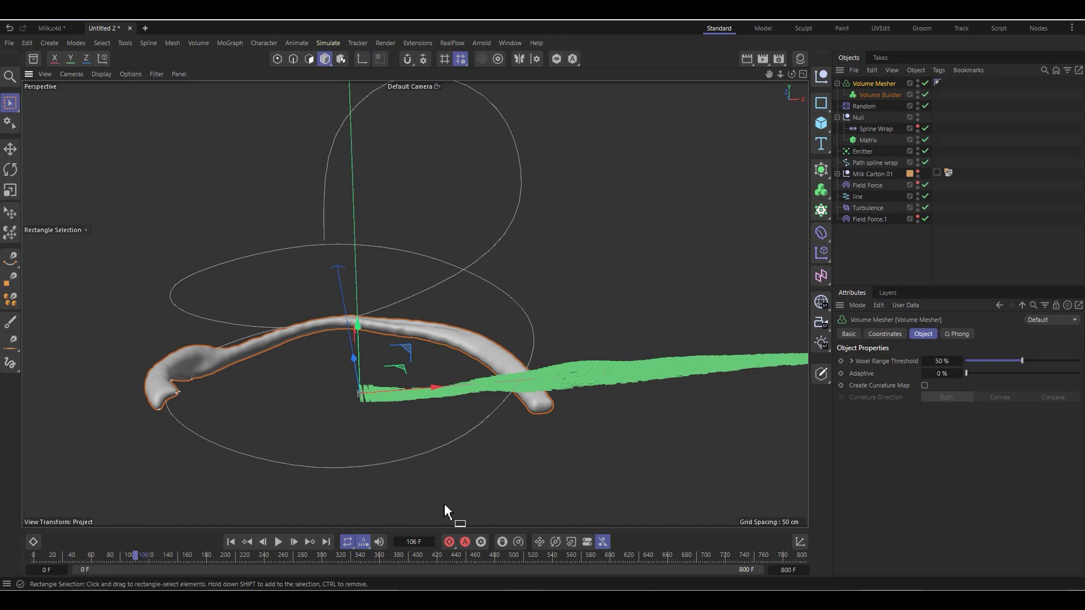
scroll(539, 392, "up", 2)
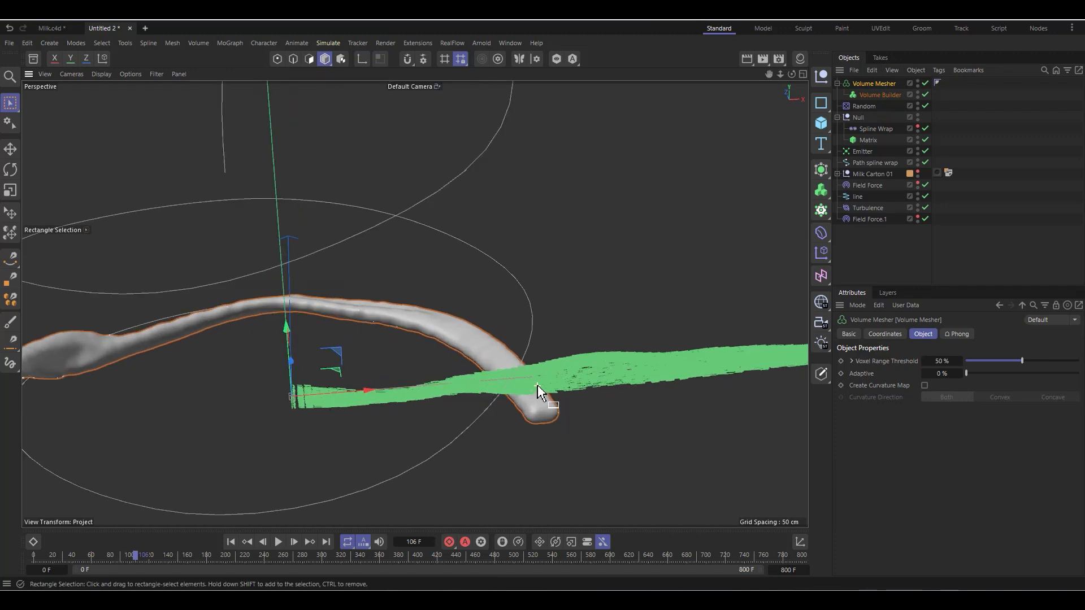
scroll(631, 379, "down", 2)
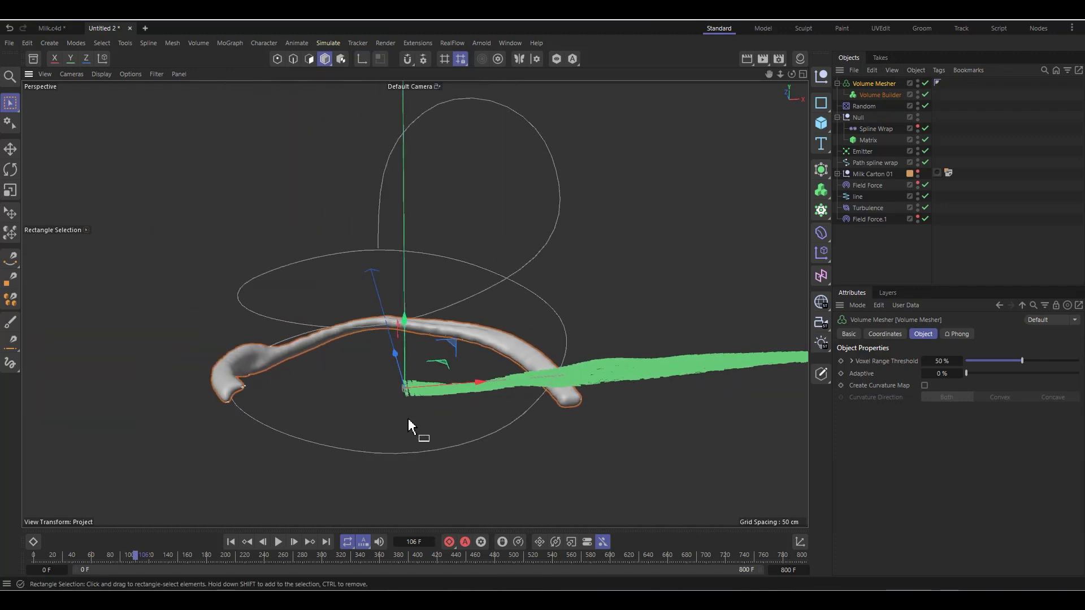
Step: Switch the Emitter's modifier mode to Include and add Field Force.1, Turbulence and Field Force to its modifiers list
left_click(837, 84)
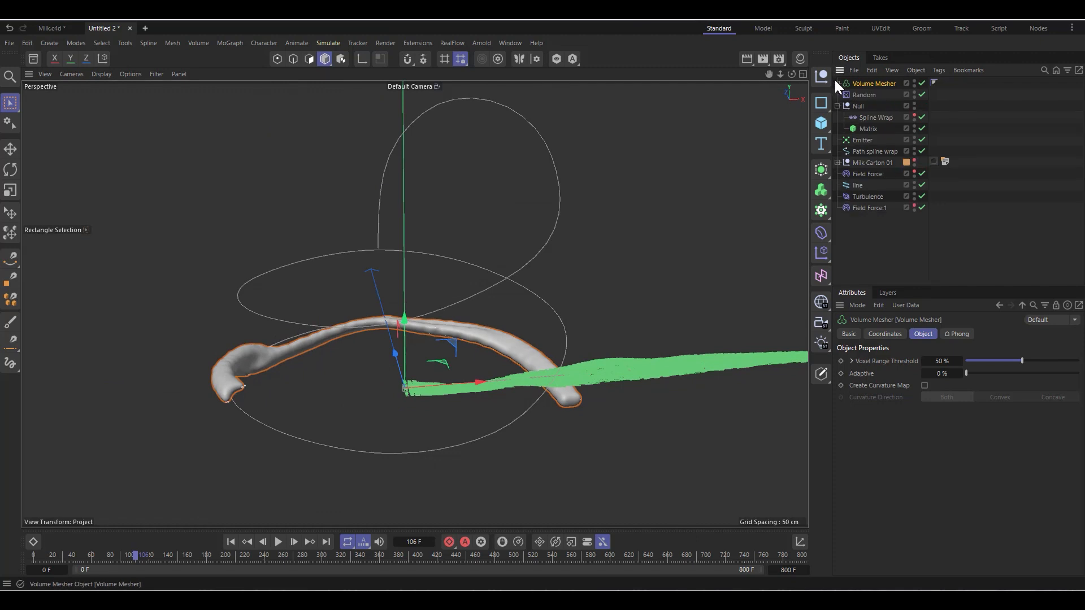
left_click(863, 141)
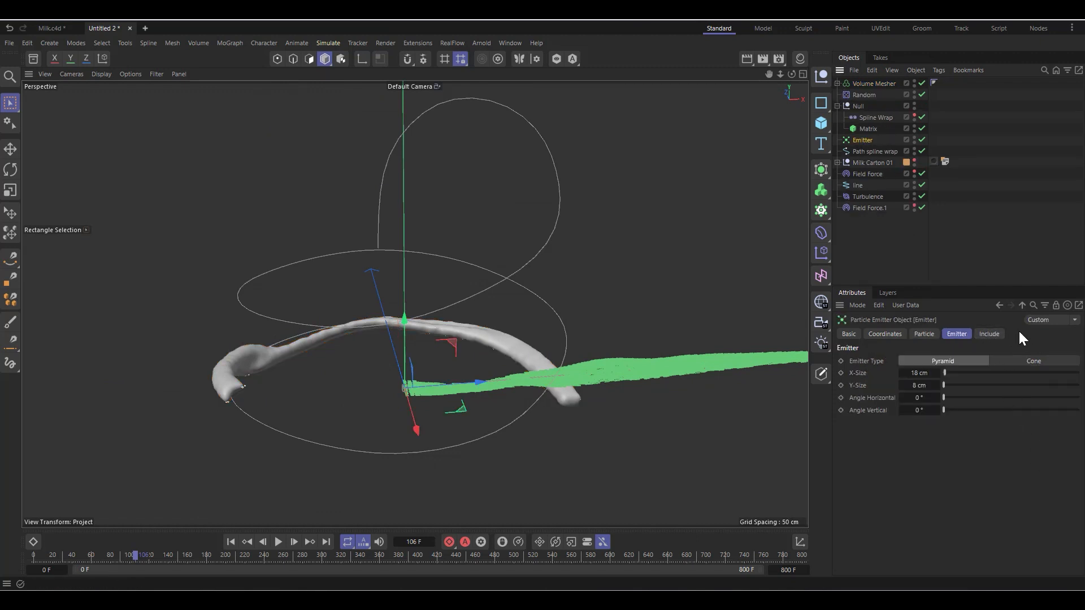
left_click(989, 334)
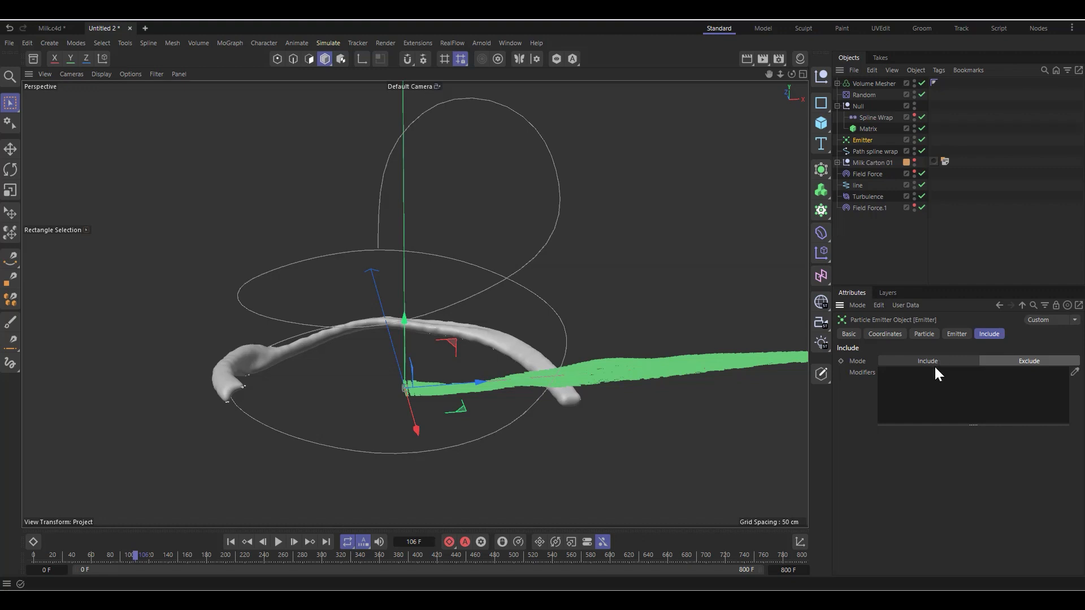
left_click(231, 542)
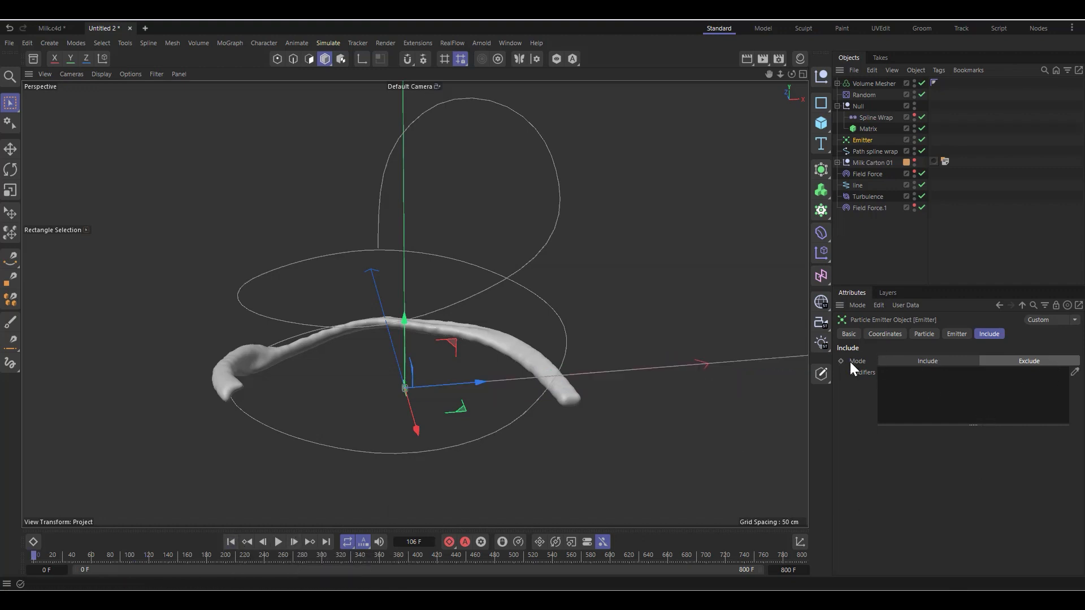
left_click(942, 361)
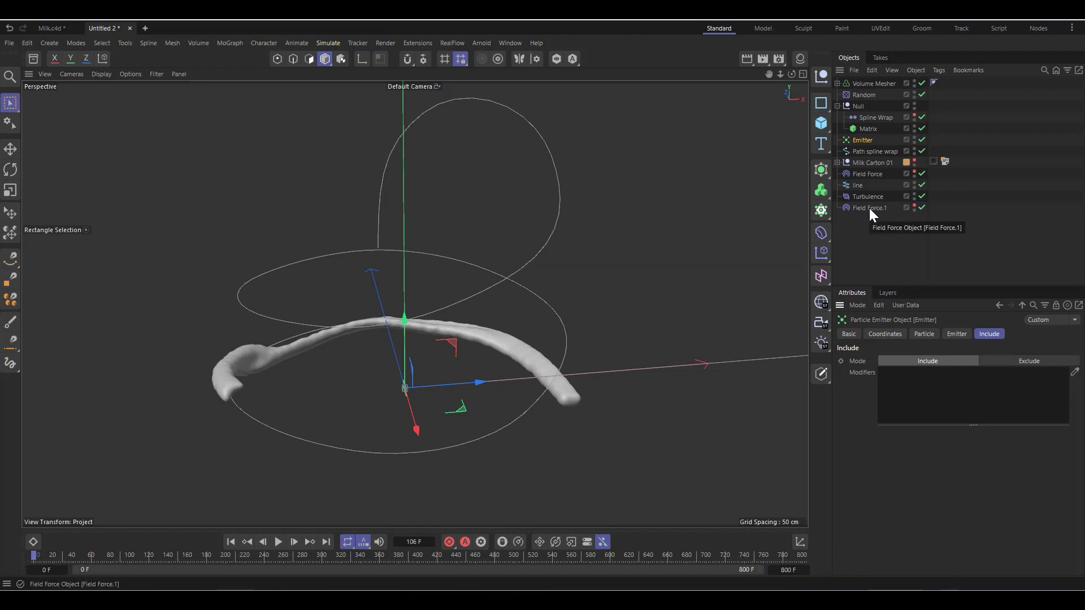
left_click_drag(869, 208, 923, 419)
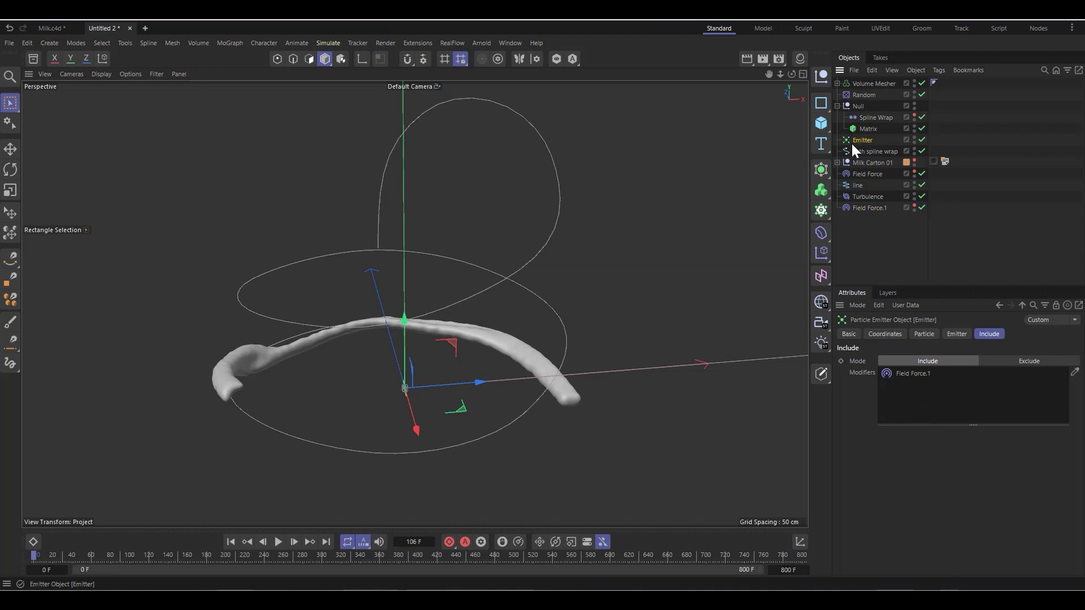
left_click_drag(878, 198, 934, 415)
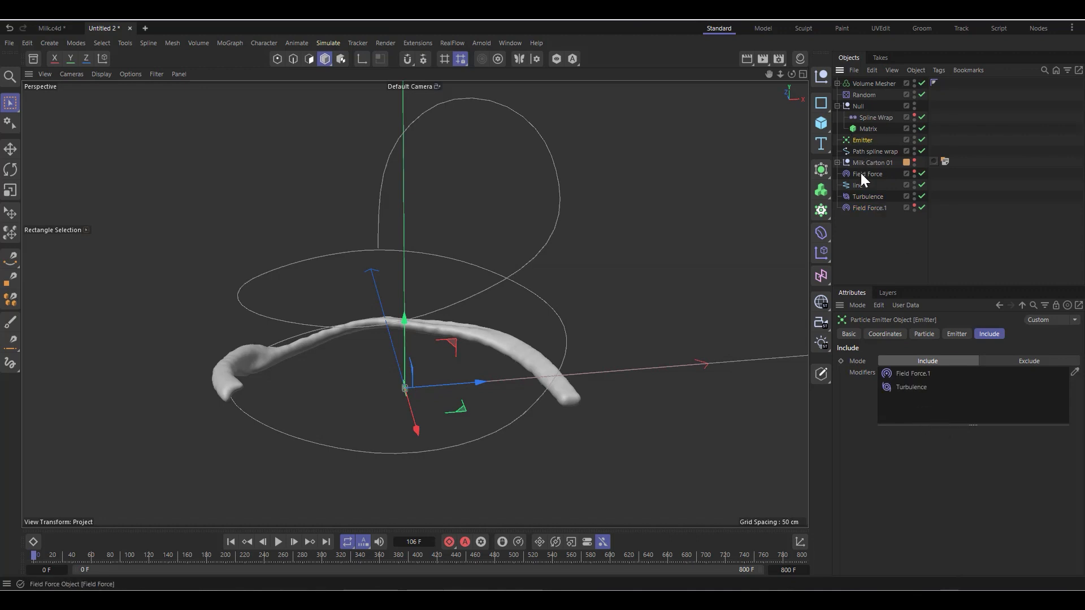
left_click_drag(865, 175, 914, 412)
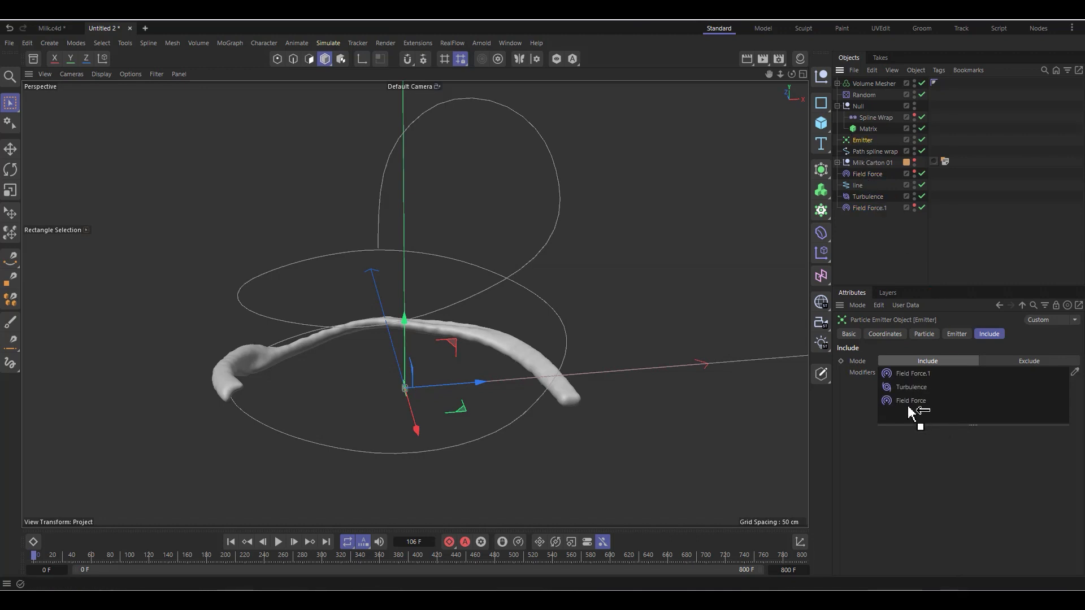
Step: Create a new Null and group all the other scene objects under it
left_click(823, 76)
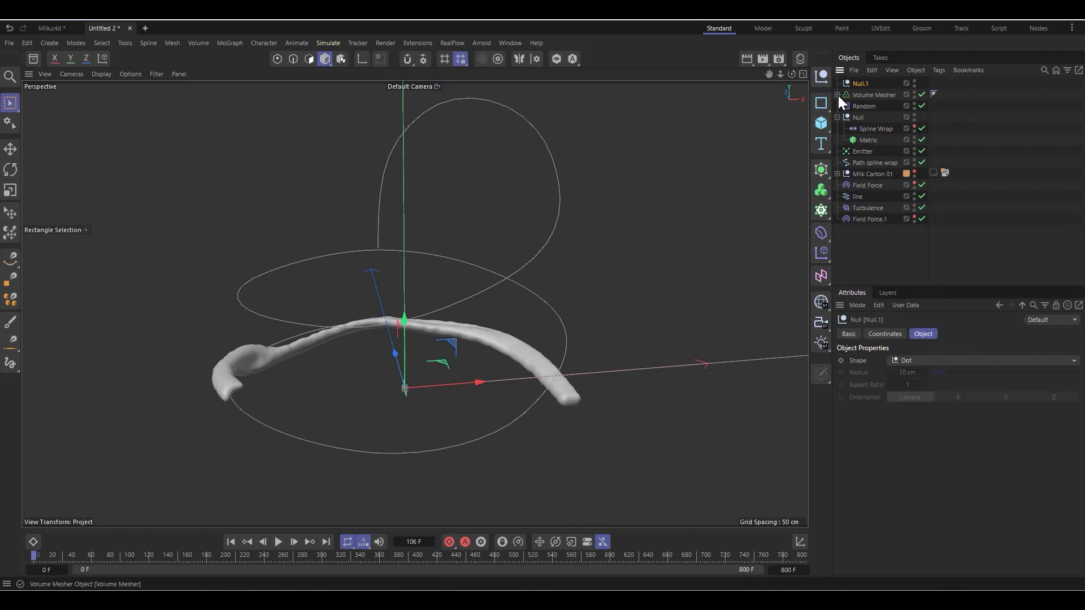
left_click(837, 117)
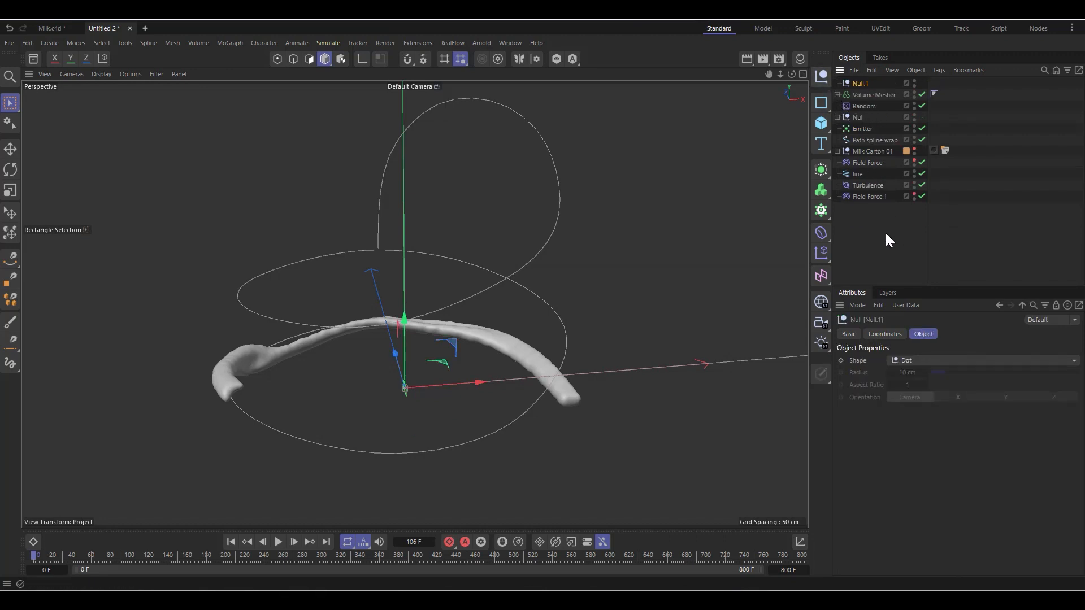
left_click_drag(886, 232, 863, 84)
left_click(862, 83)
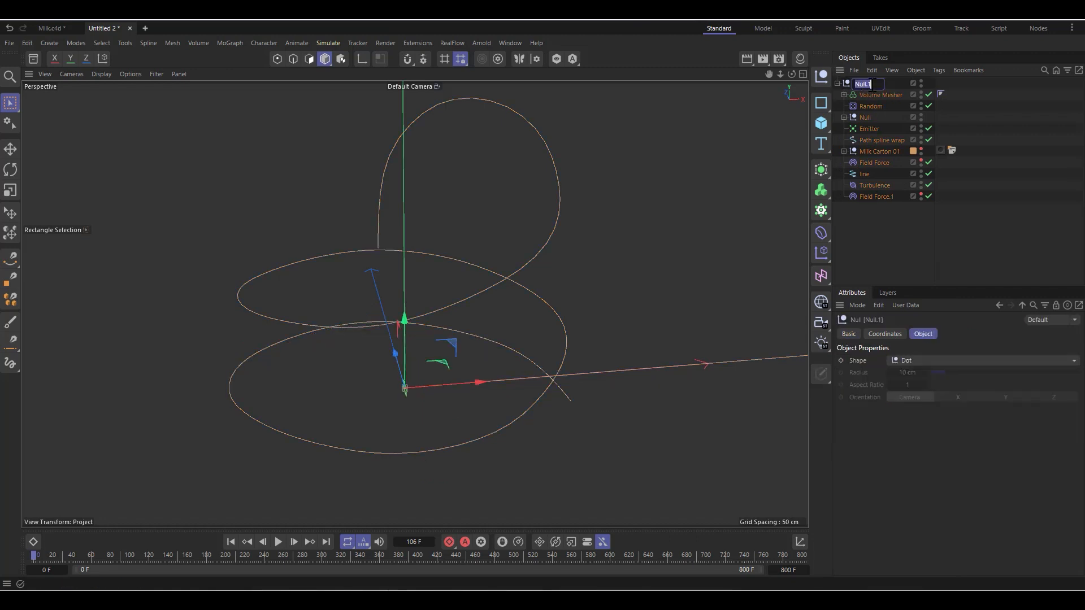
Step: Rename the new parent Null as "flow 1" and collapse its hierarchy
double_click(862, 83)
type("flow 1")
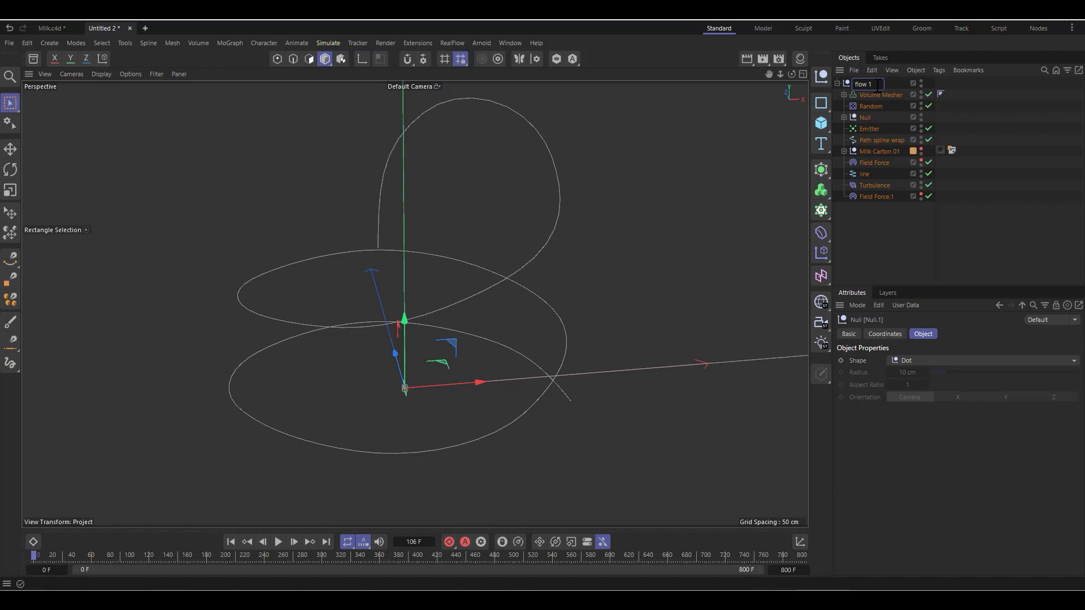
left_click(849, 229)
left_click(837, 83)
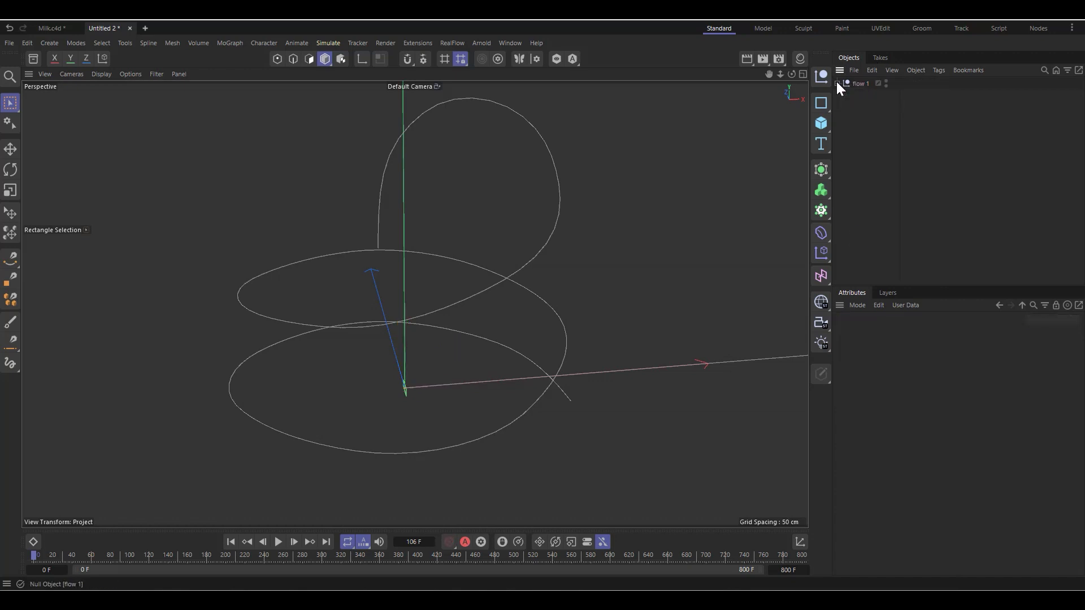
Step: Play the simulation briefly from the first frame to preview the meshed flow 1 group
left_click(859, 84)
left_click(278, 543)
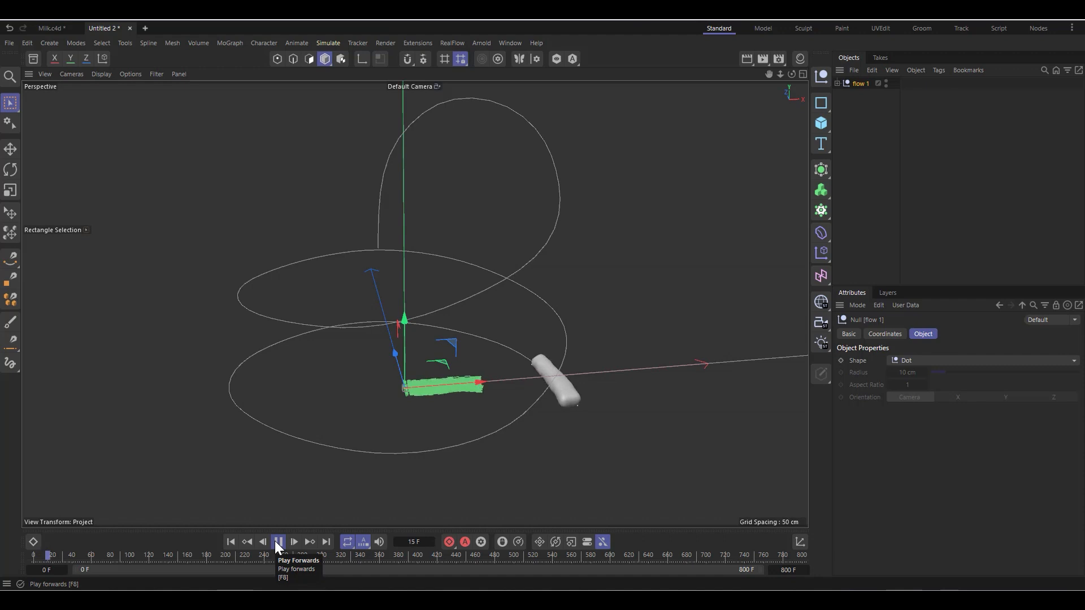
left_click(277, 542)
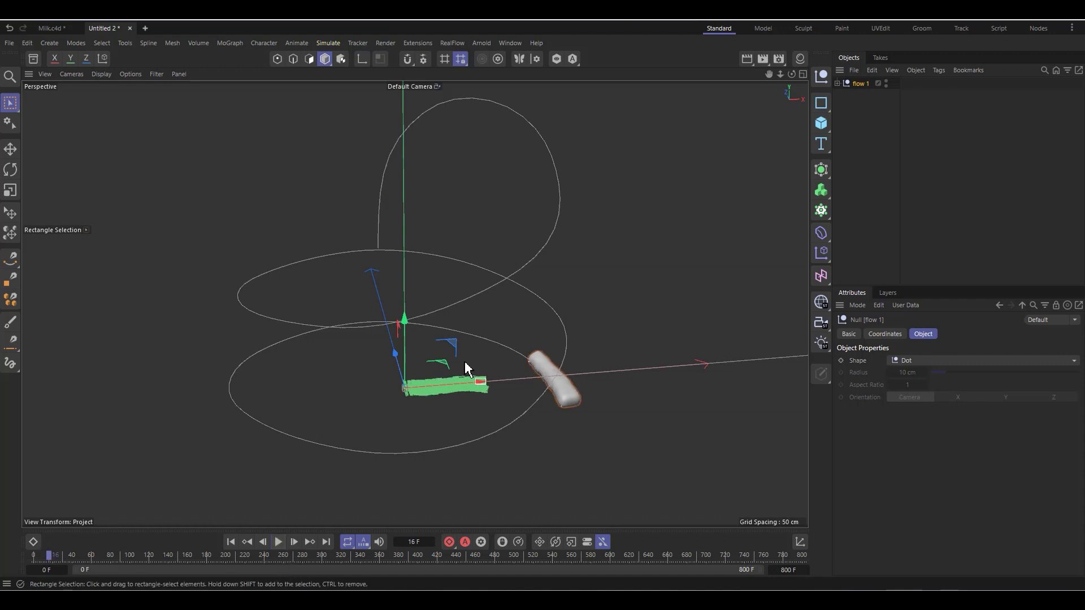
Step: Duplicate the flow 1 group and rename the copy "flow 2"
left_click(838, 83)
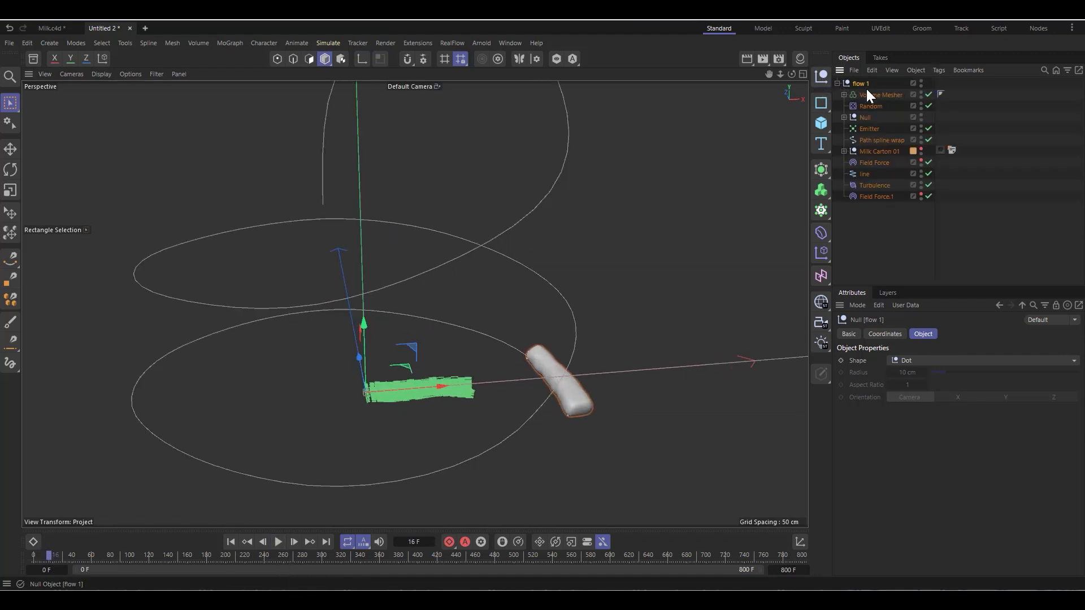
left_click(837, 83)
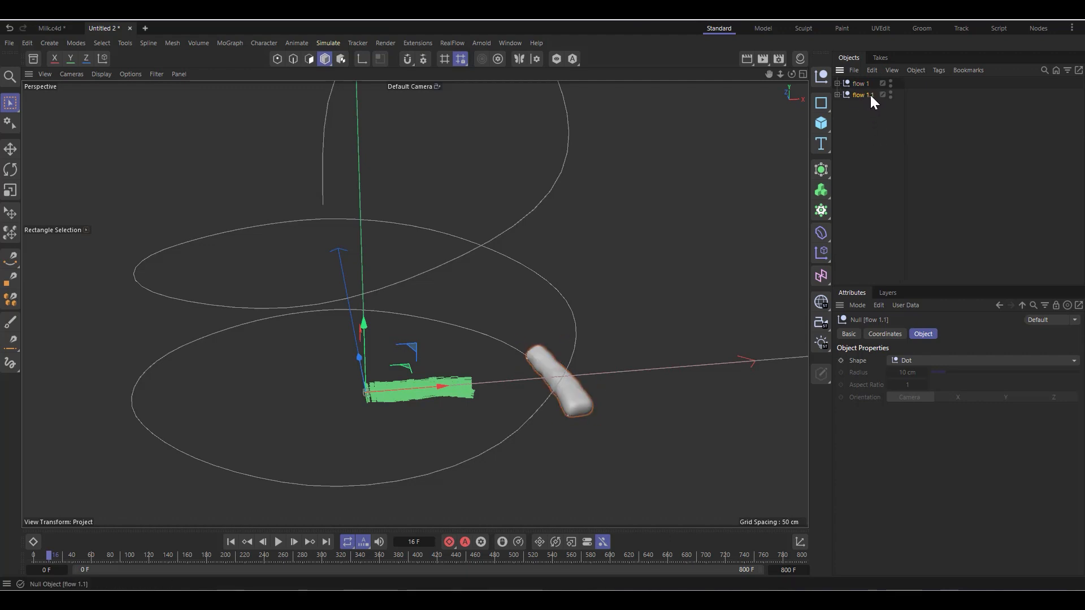
double_click(870, 94)
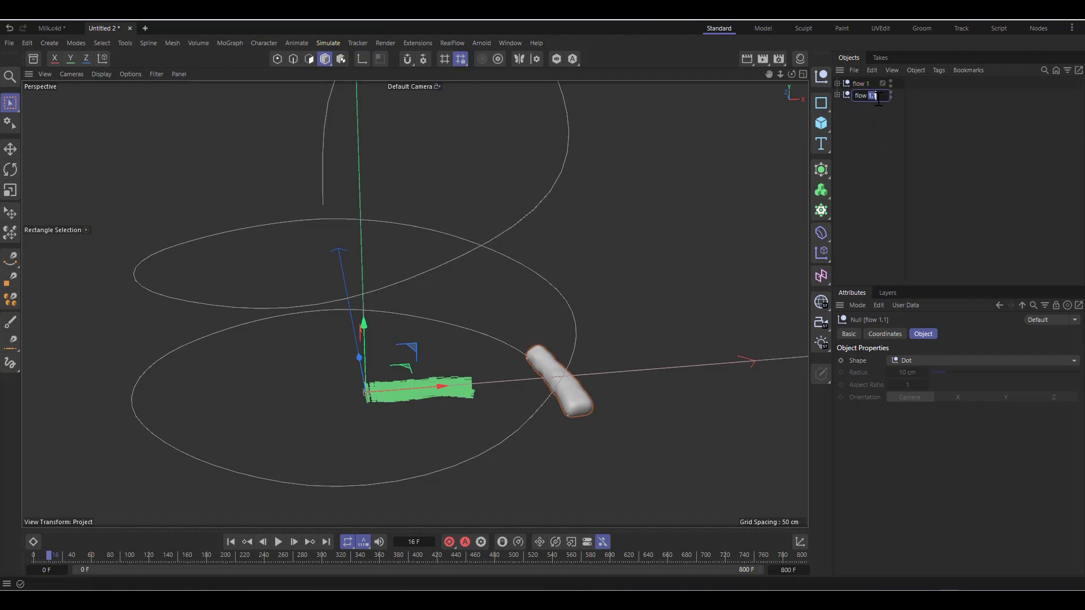
type("2")
left_click(875, 164)
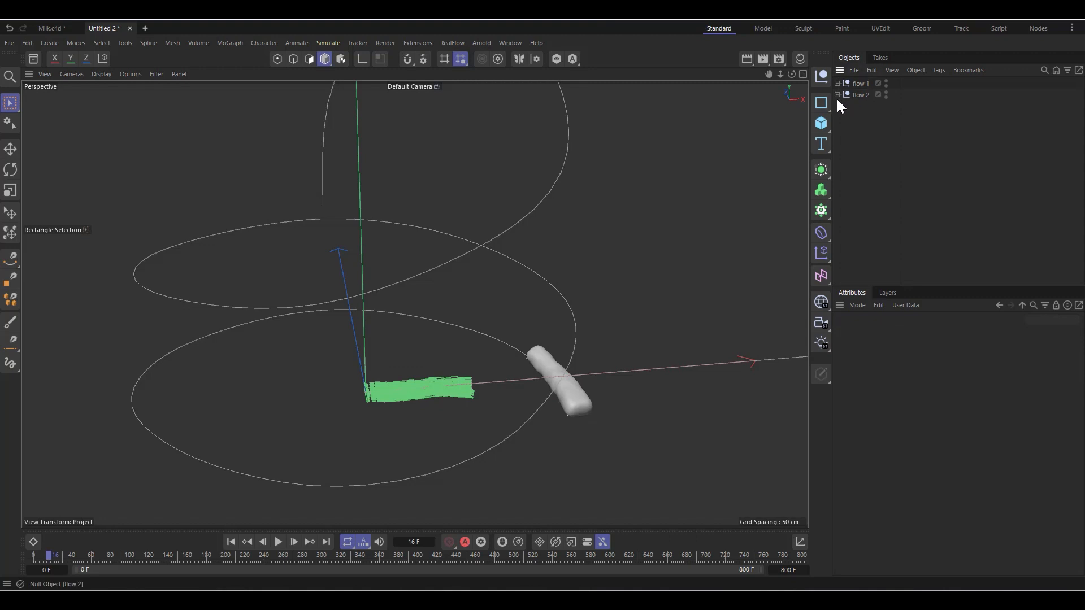
Step: Set the strength of the Turbulence inside flow 2 to 150 cm
left_click(837, 95)
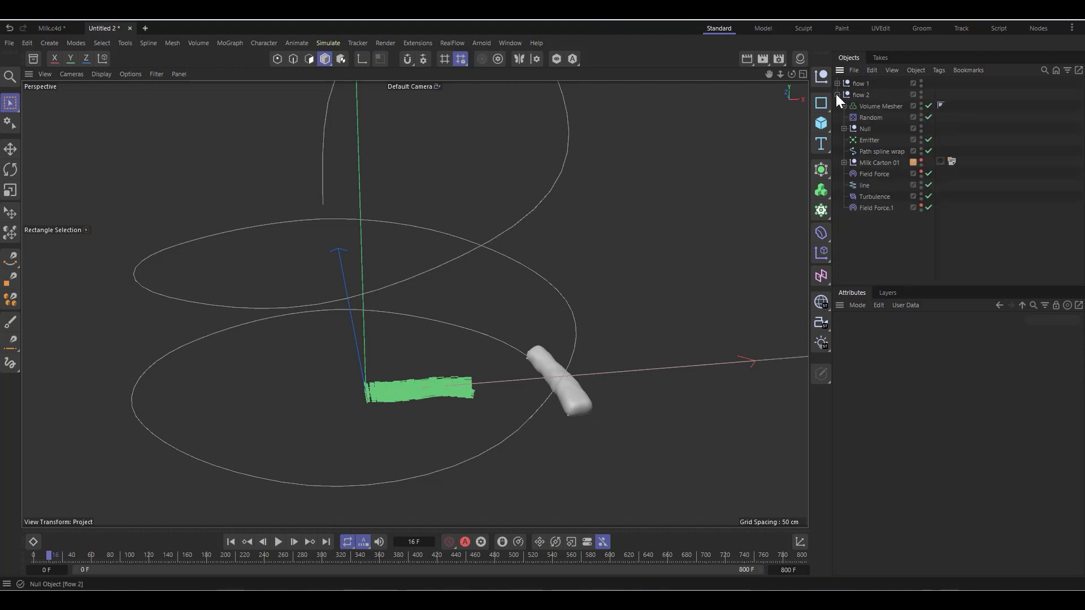
left_click(869, 141)
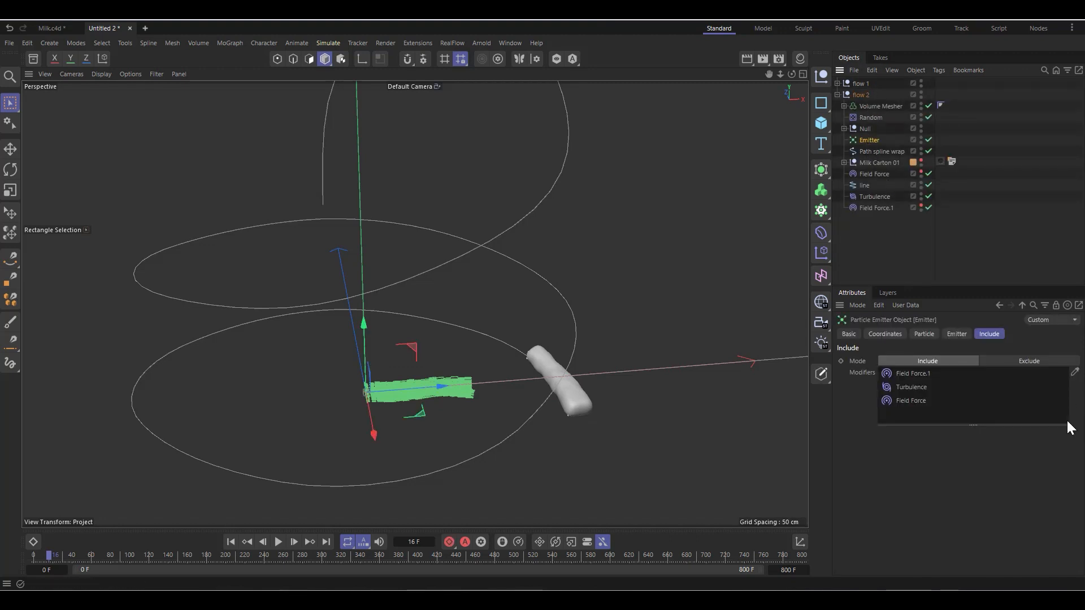
left_click(871, 197)
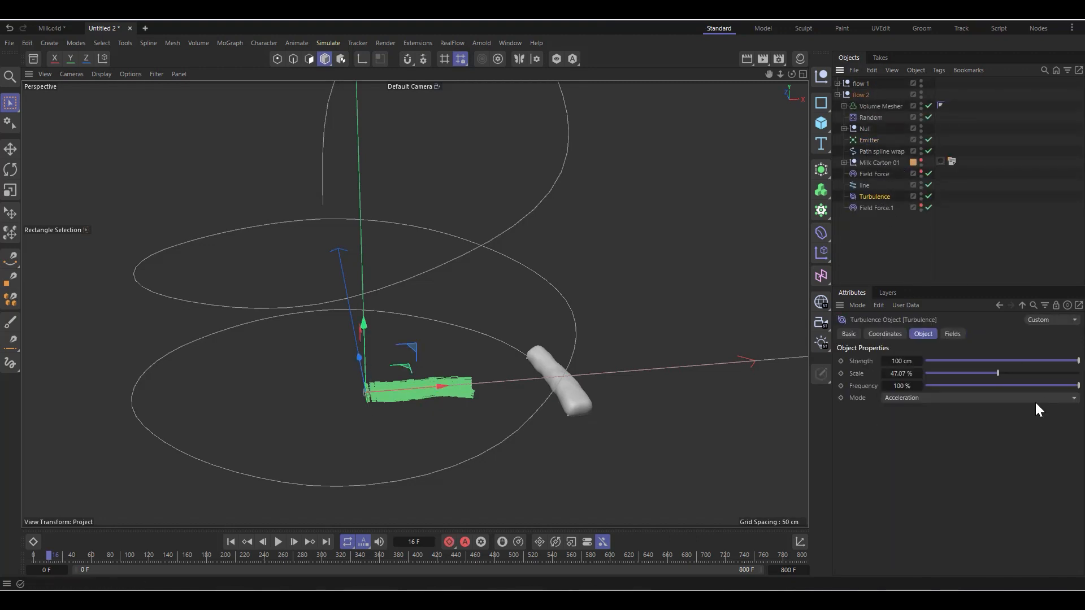
left_click(895, 362)
type("150")
key("Return")
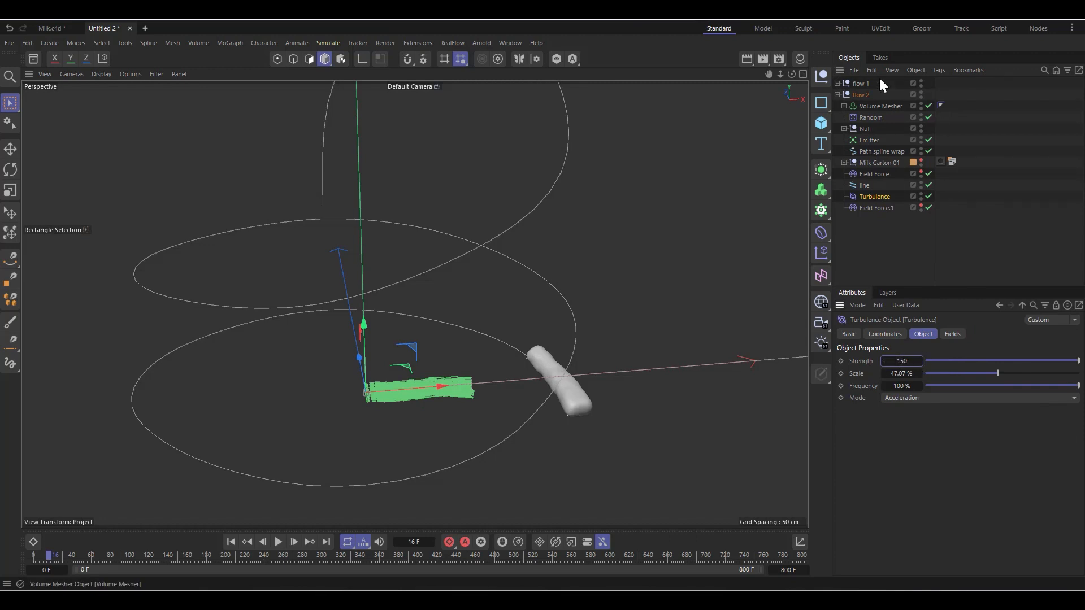
Step: Set the flow 2 Emitter's viewport and renderer birthrates to 4000
left_click(868, 141)
left_click(956, 334)
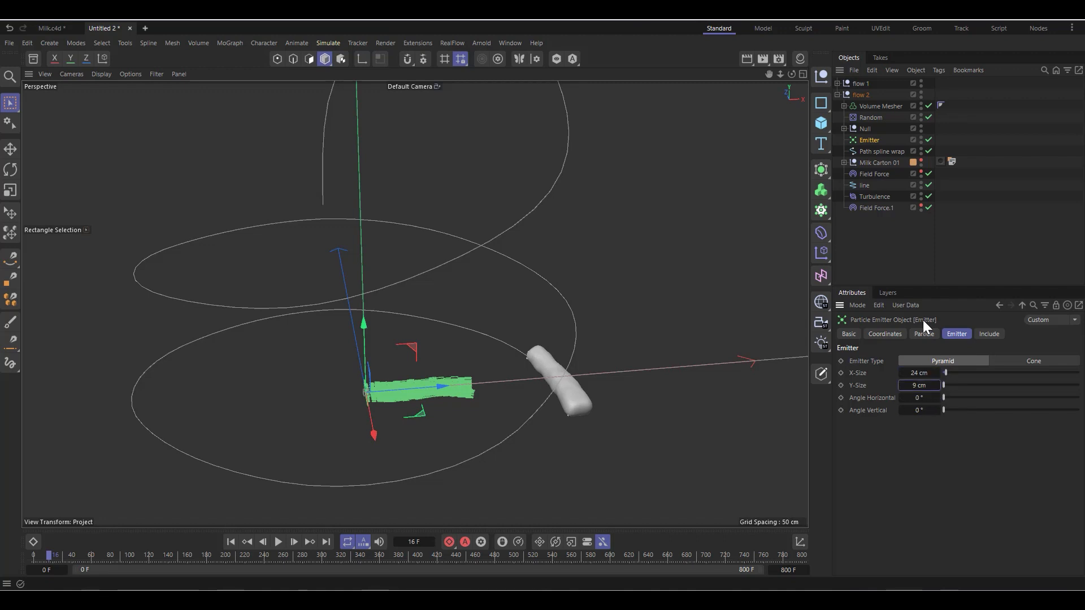
left_click(924, 334)
left_click(918, 361)
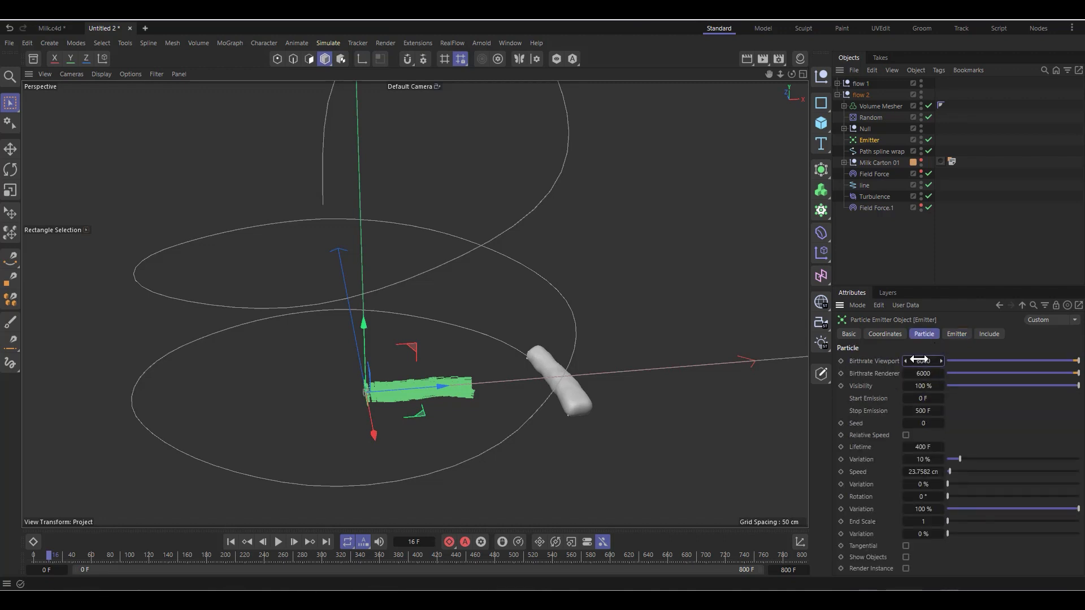
left_click(923, 362)
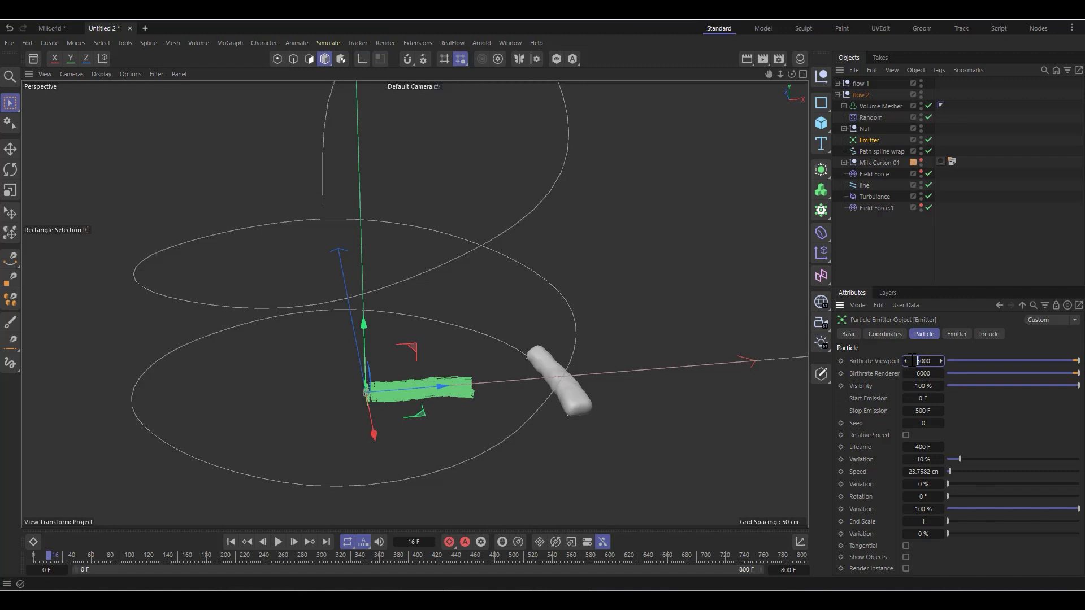
double_click(924, 373)
key("Return")
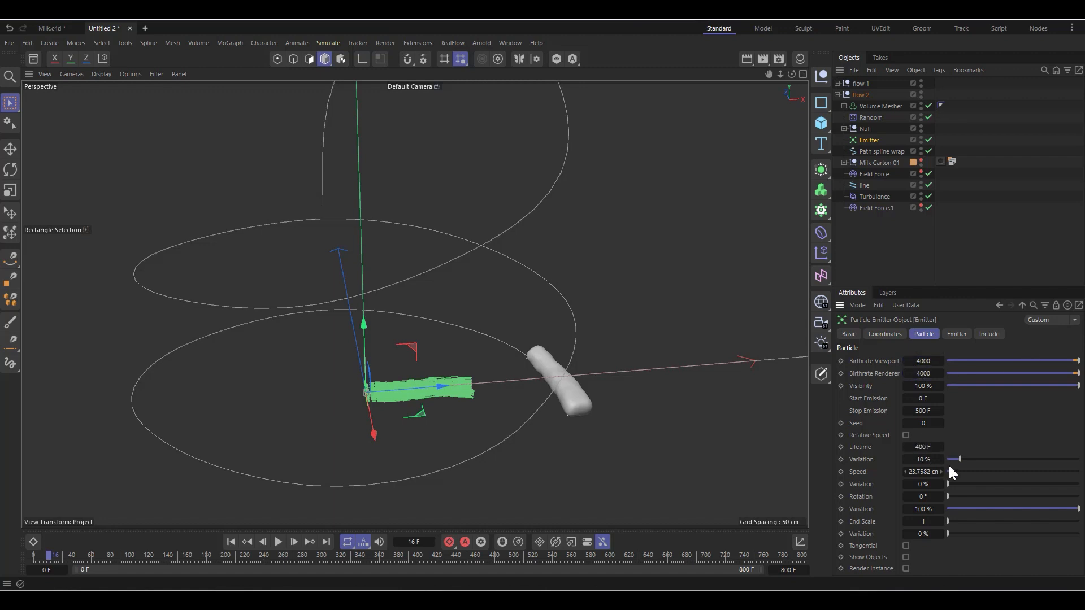
Step: Set the flow 2 Emitter's seed to 1 and lifetime variation to 8%, and collapse the group
left_click(941, 423)
left_click(905, 459)
left_click(837, 94)
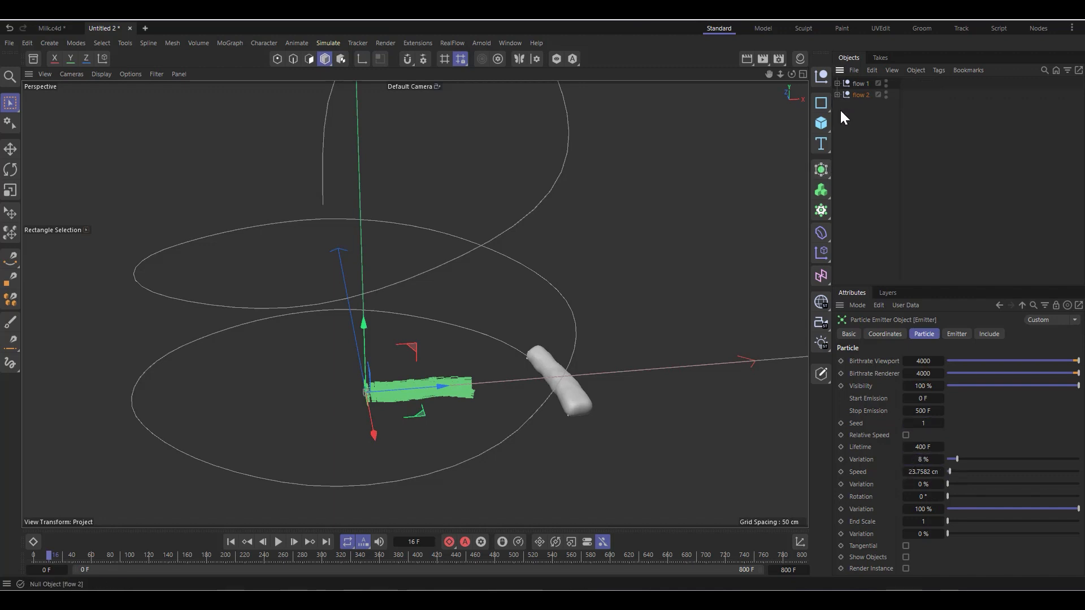
Step: Replay the simulation briefly from the first frame to check both flows together
left_click(230, 542)
left_click(279, 542)
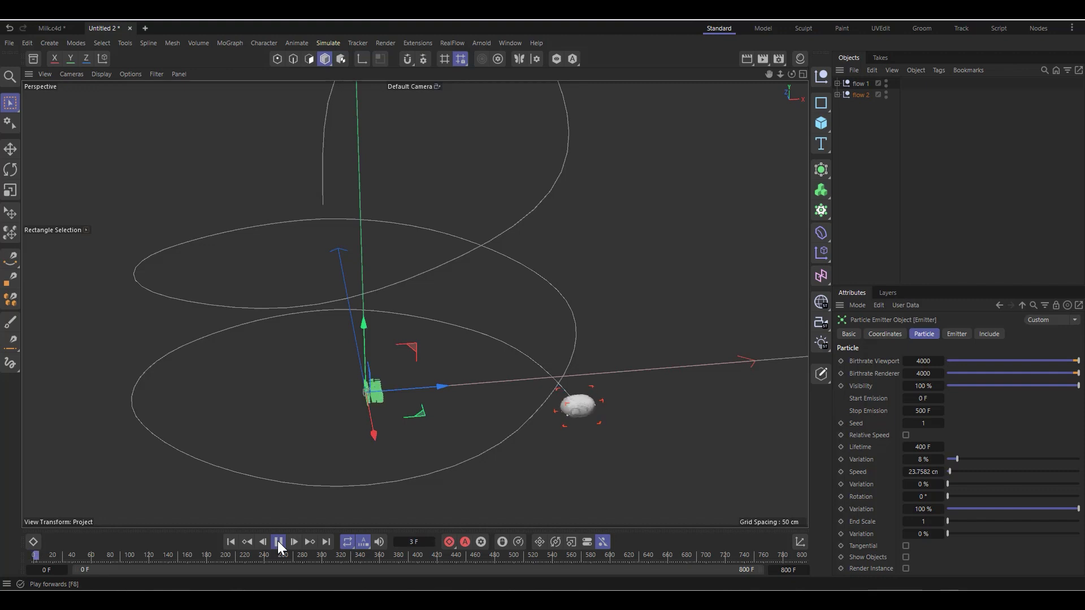
left_click(278, 542)
Step: Disable the Volume Mesher and its Volume Builder in the flow 2 group
left_click(837, 94)
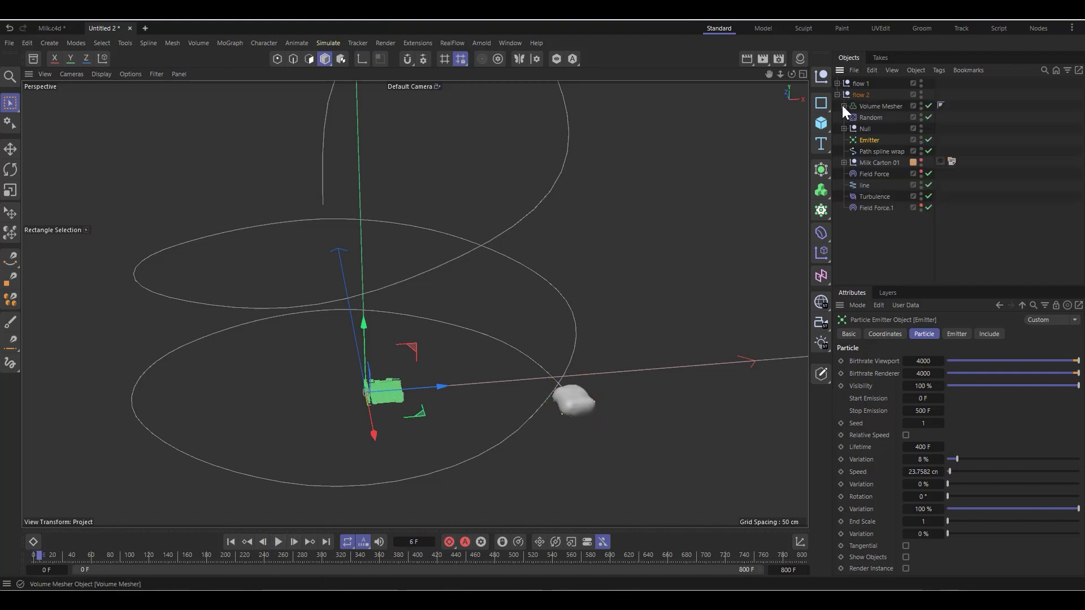
left_click(844, 106)
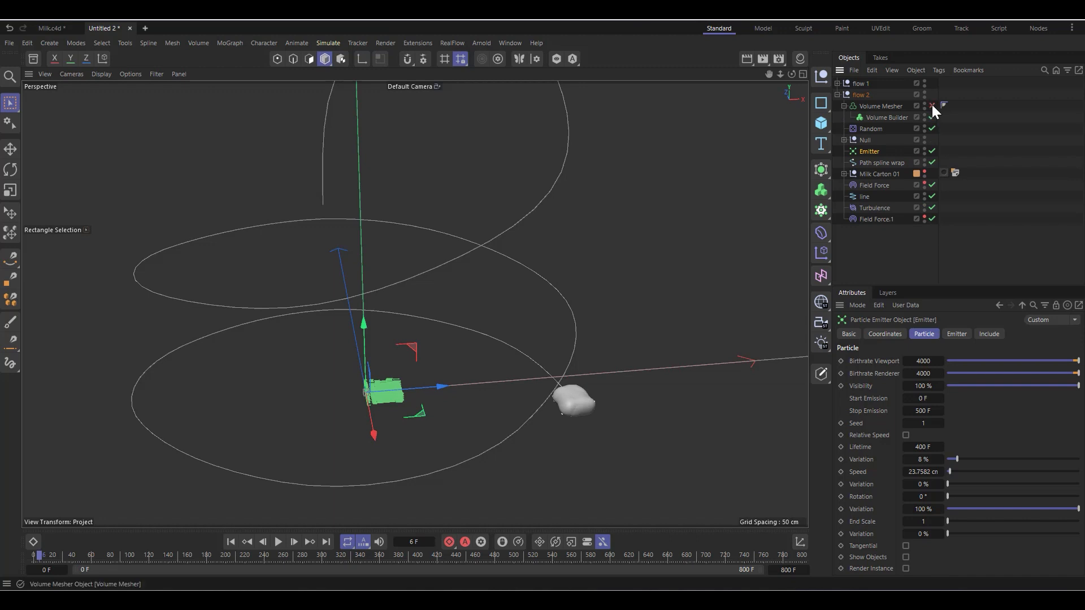
left_click(932, 105)
left_click(932, 117)
Step: Disable the Volume Mesher and its Volume Builder in the flow 1 group
left_click(837, 83)
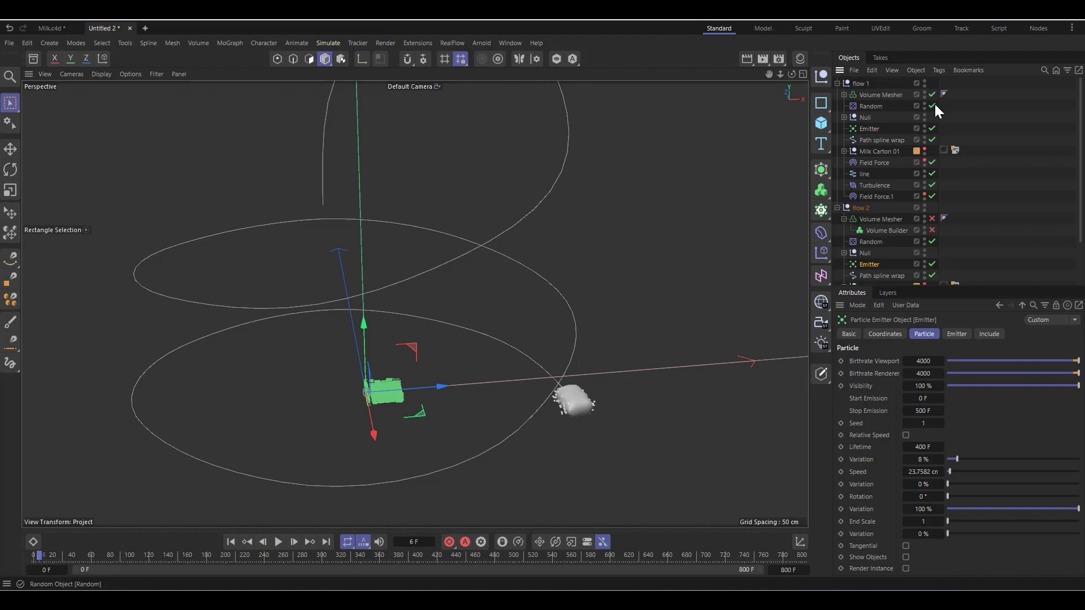
left_click(932, 106)
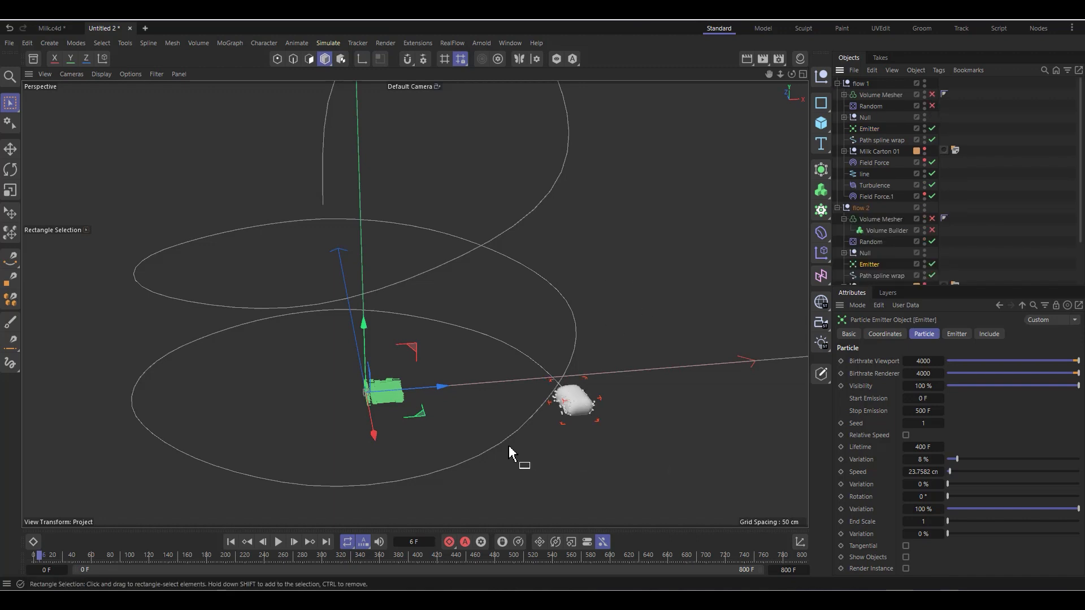
left_click(844, 94)
left_click(932, 105)
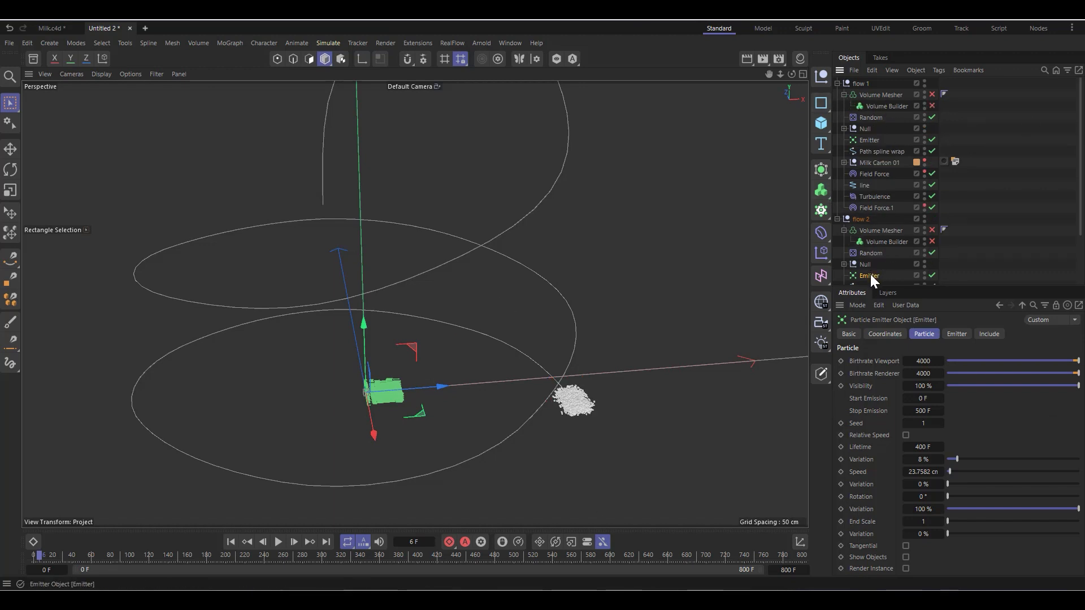
Step: Change the flow 2 Matrix color to pure red and play the simulation to compare the two particle flows
scroll(874, 272, "down", 3)
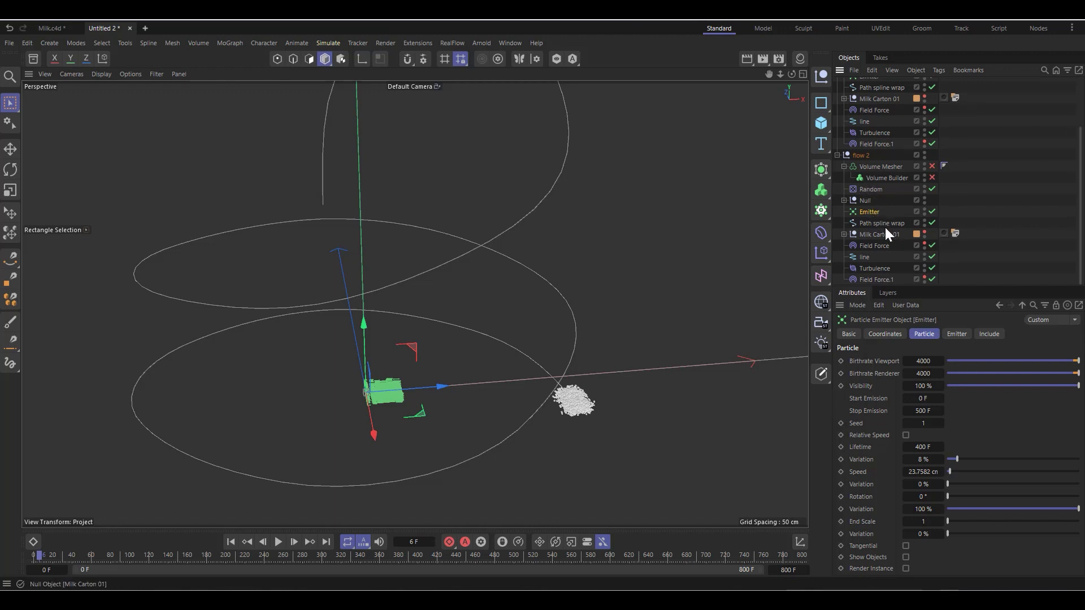
left_click(844, 234)
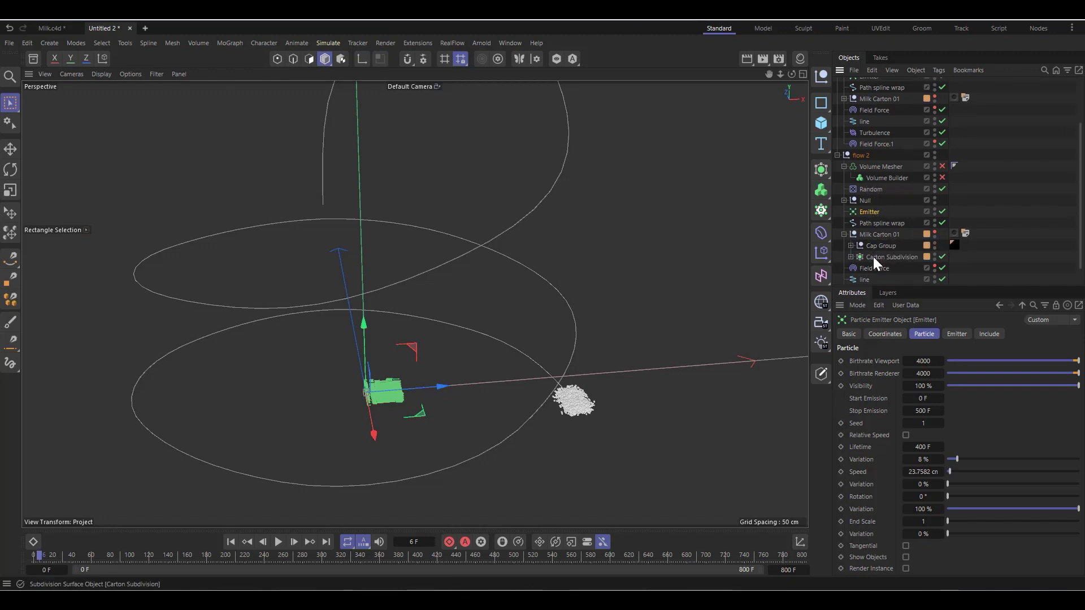
left_click(844, 234)
left_click(844, 200)
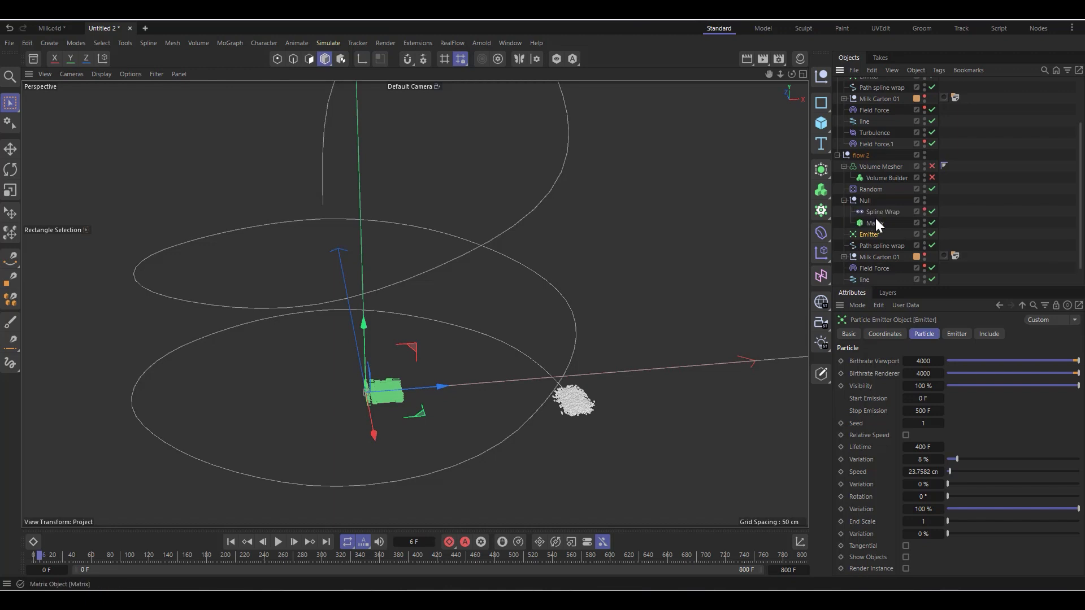
left_click(875, 223)
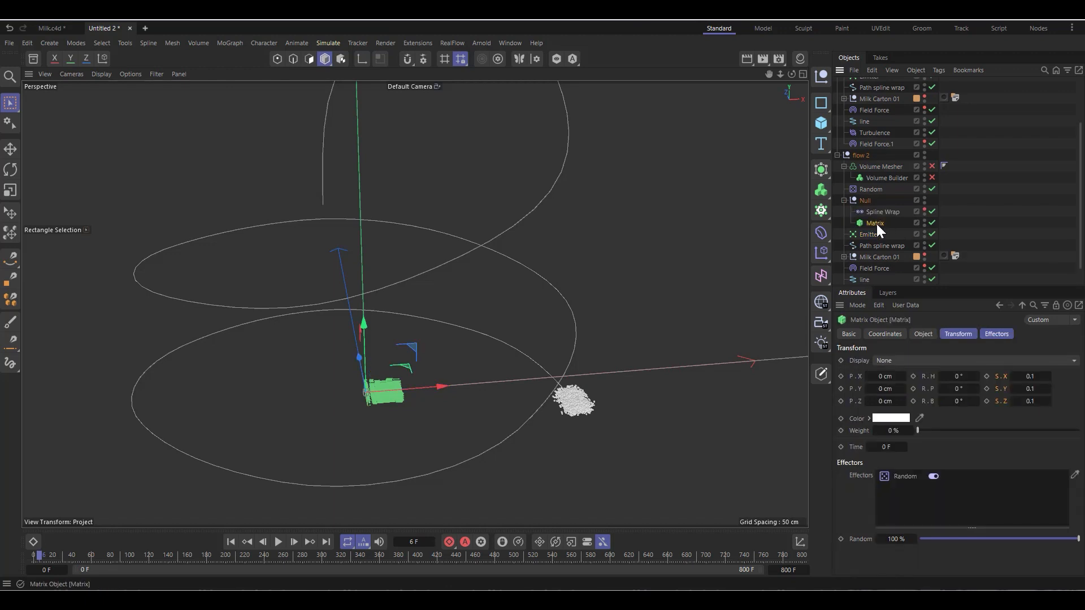
left_click(897, 418)
left_click_drag(842, 497, 859, 476)
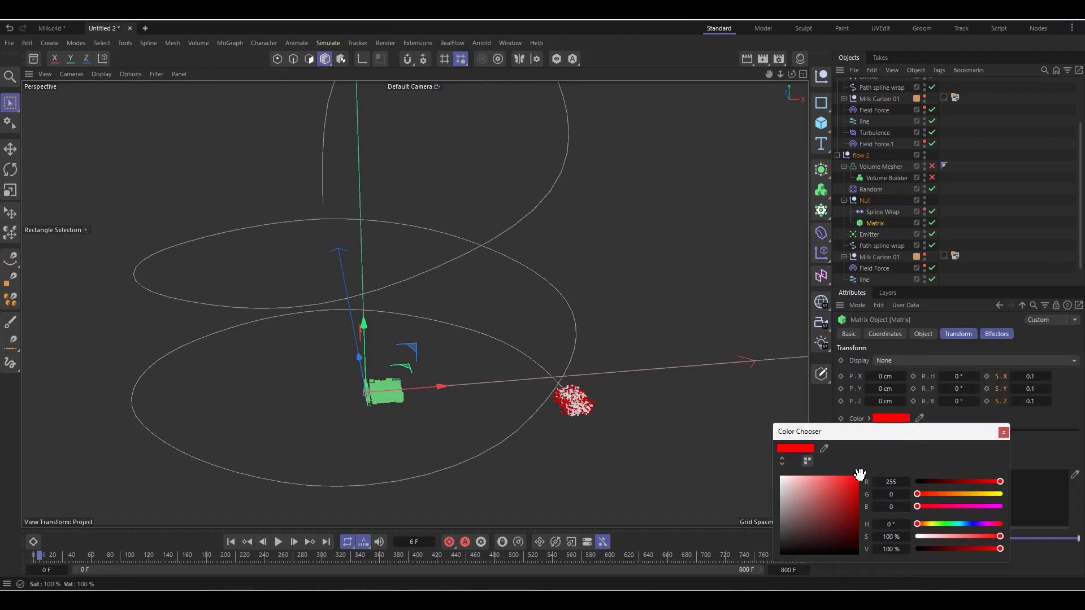
left_click(1003, 433)
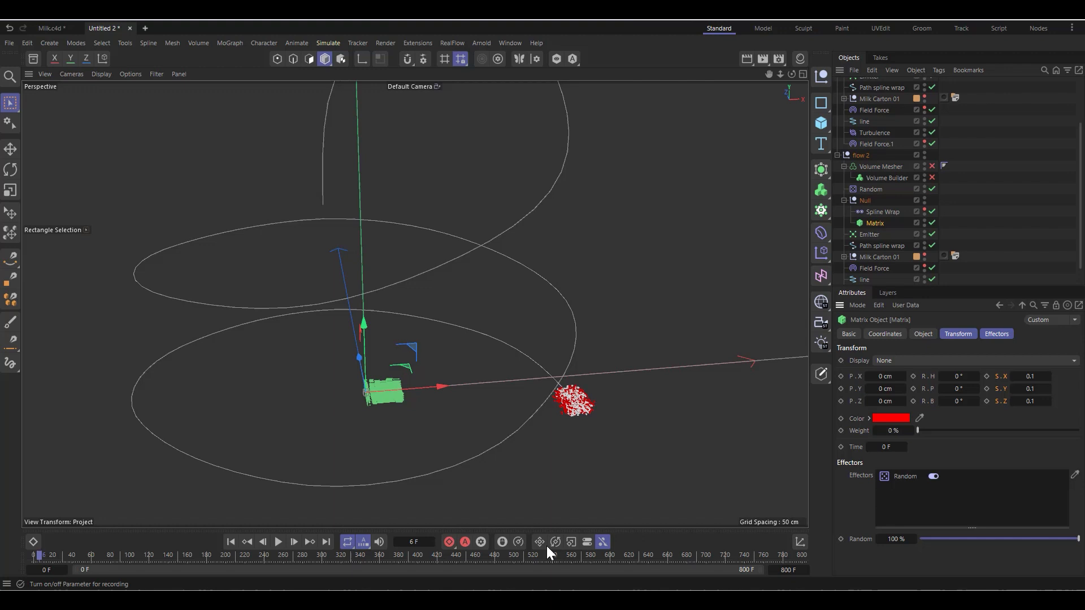
left_click(279, 542)
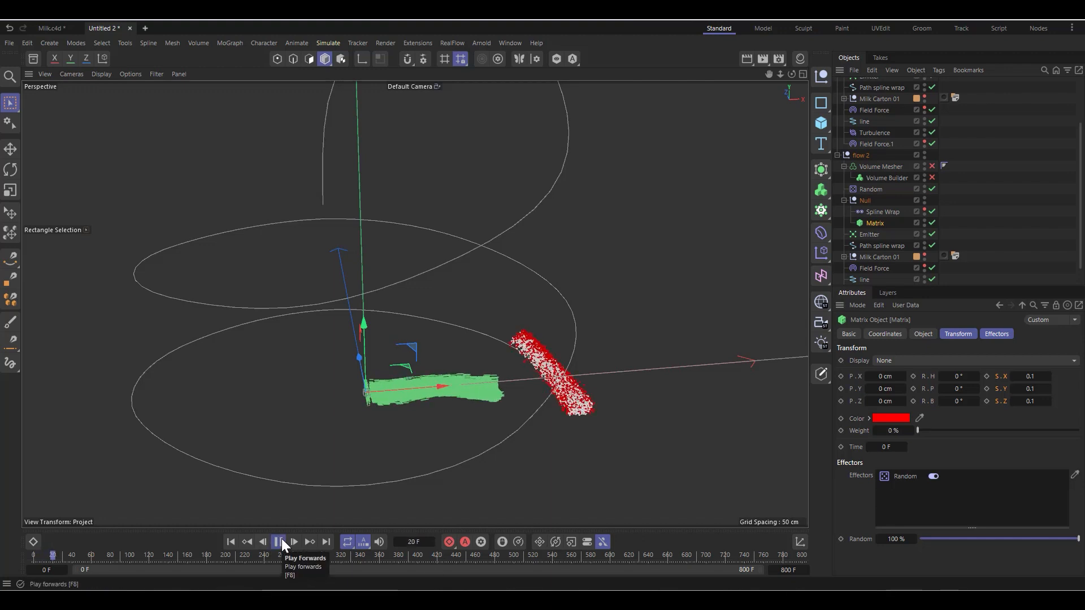
left_click(279, 542)
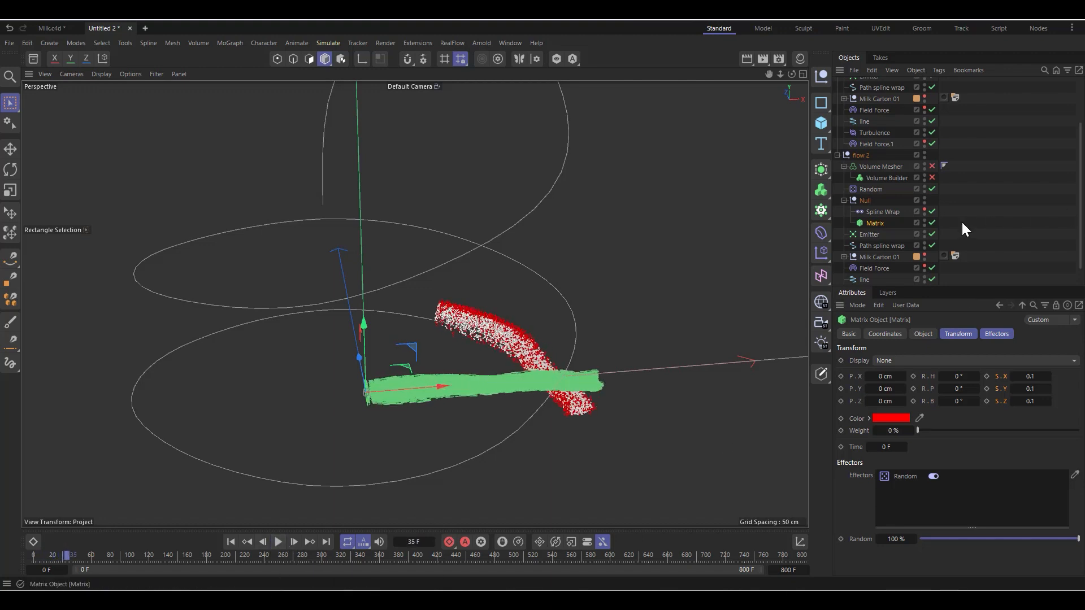
Step: Set the line spline field's radius in the flow 2 Turbulence to 31 cm and play the simulation
scroll(875, 224, "down", 1)
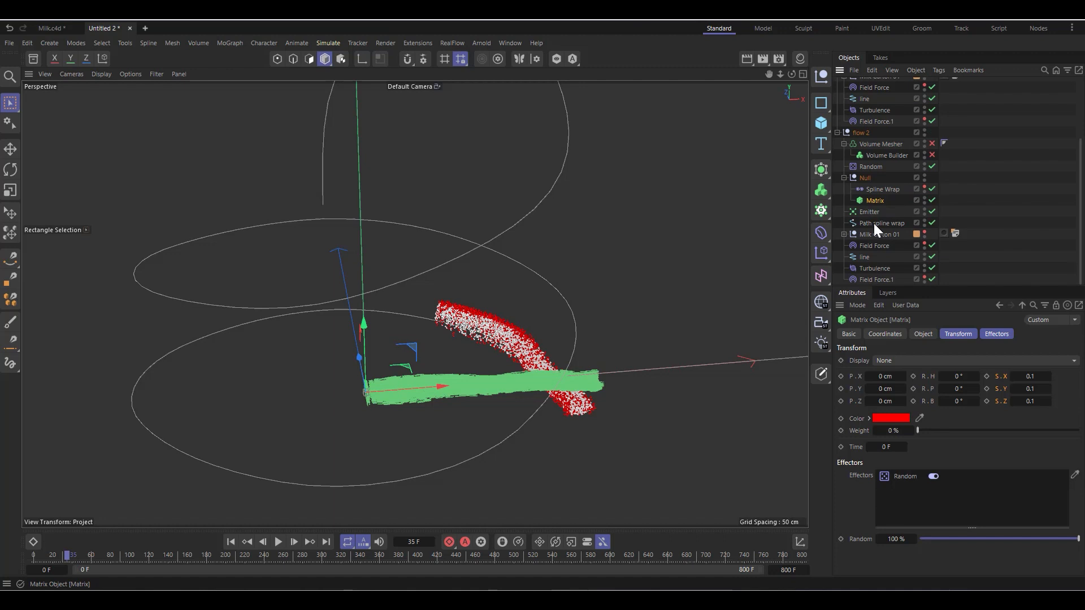
left_click(876, 267)
left_click(955, 334)
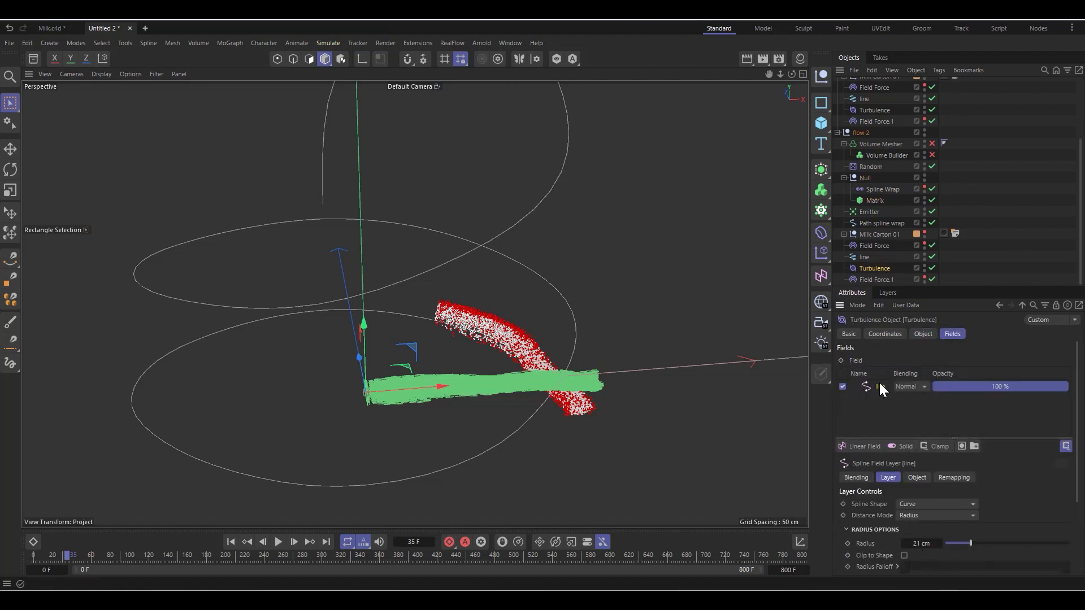
left_click_drag(971, 543, 983, 543)
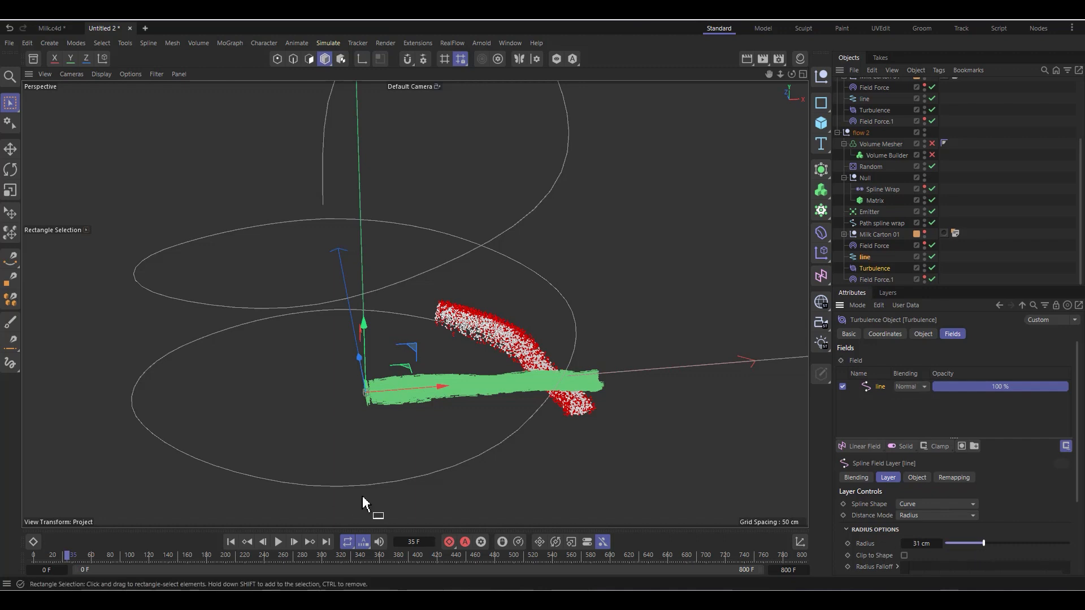
left_click(278, 542)
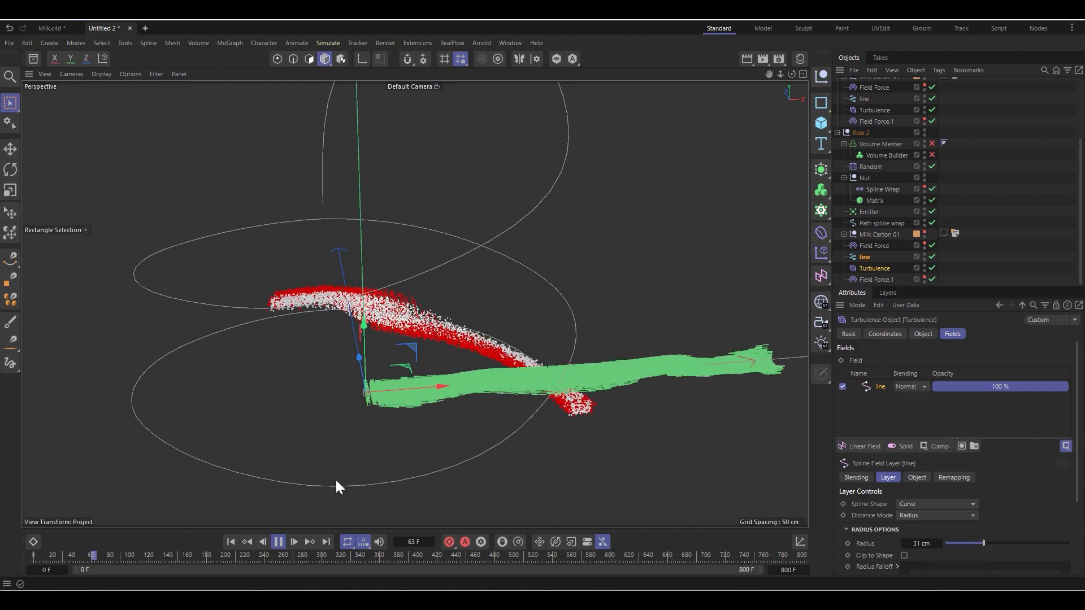
left_click(279, 542)
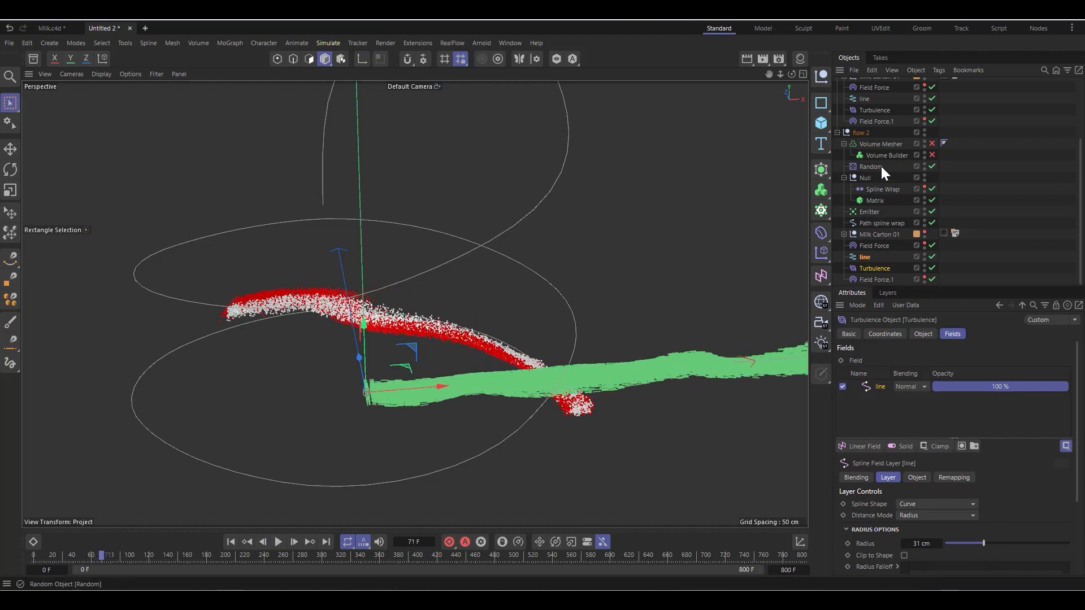
Step: Re-enable the Volume Mesher and Volume Builder in both the flow 2 and flow 1 groups
left_click(877, 145)
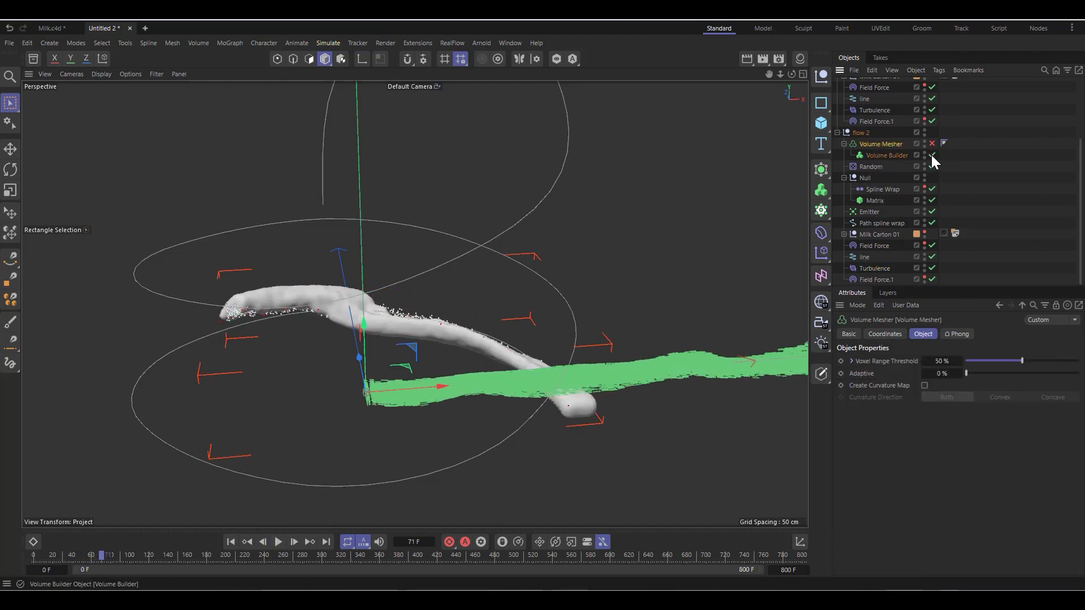
left_click(932, 144)
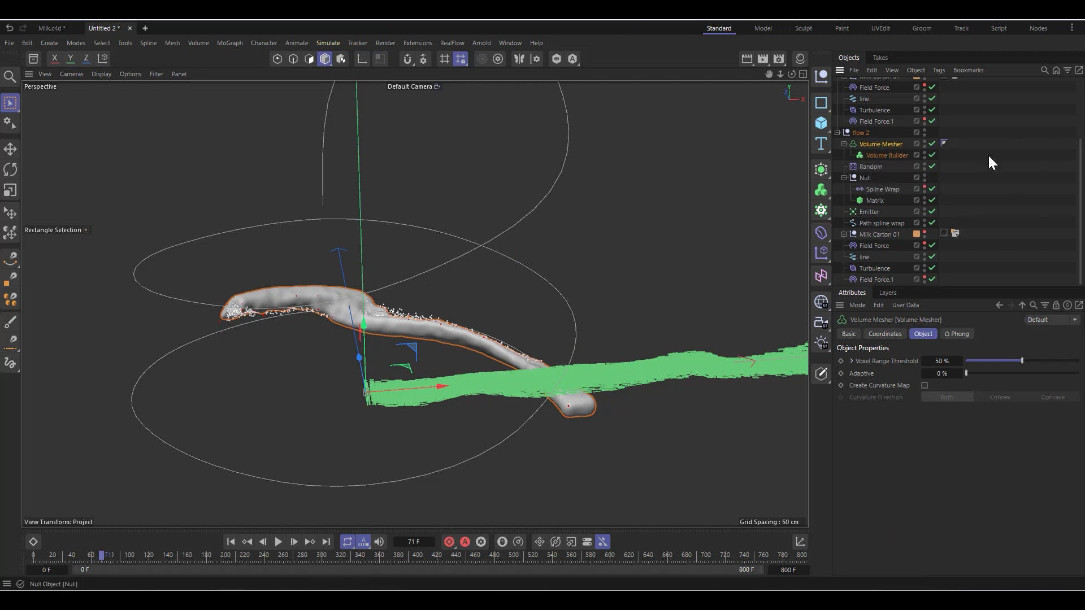
scroll(902, 176, "up", 4)
left_click(932, 106)
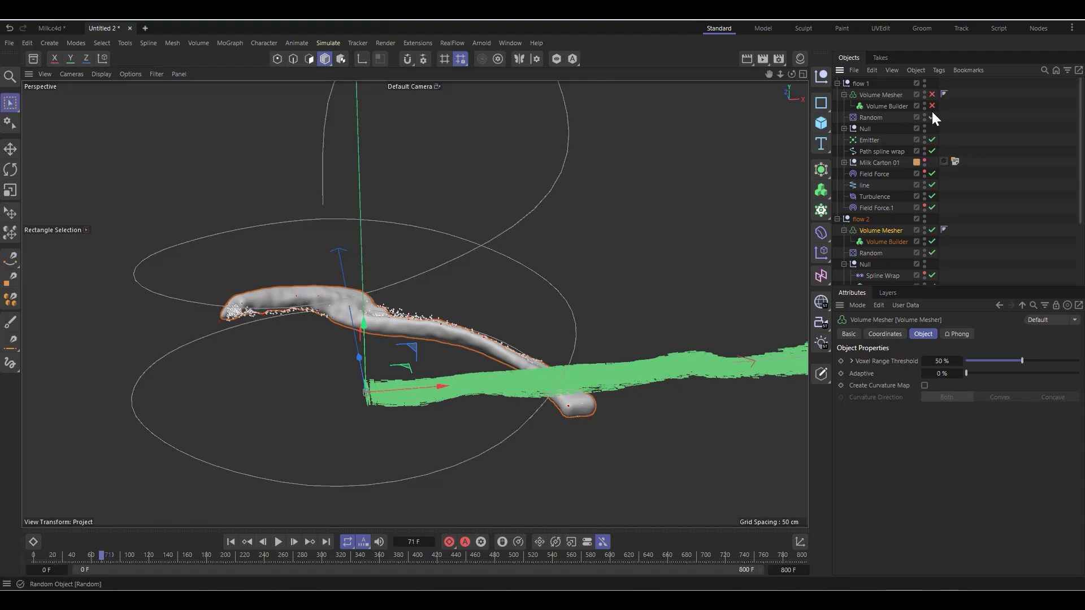
left_click(932, 94)
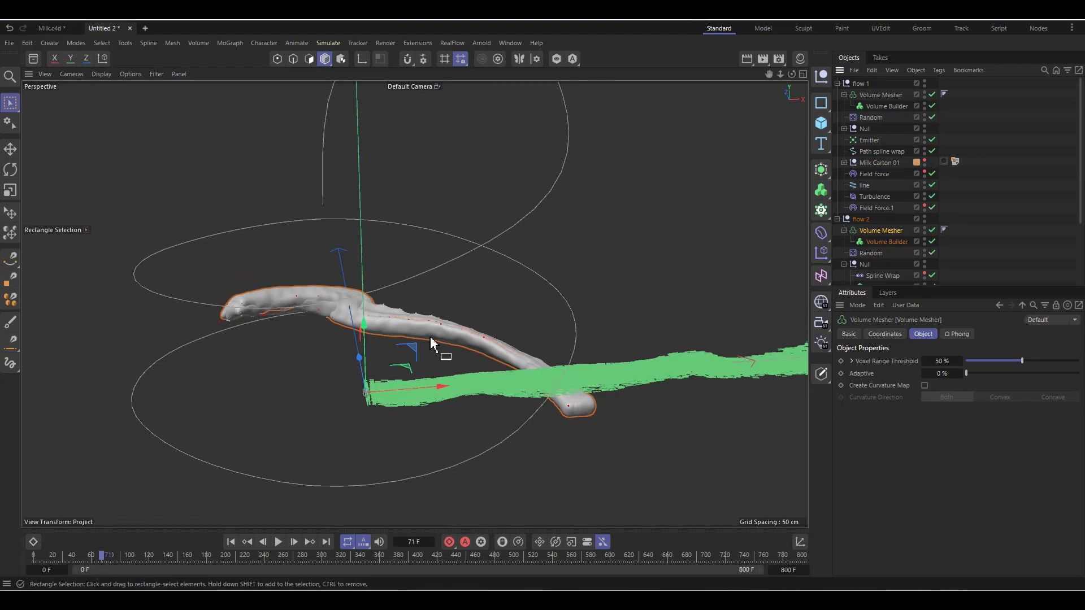
scroll(373, 339, "up", 2)
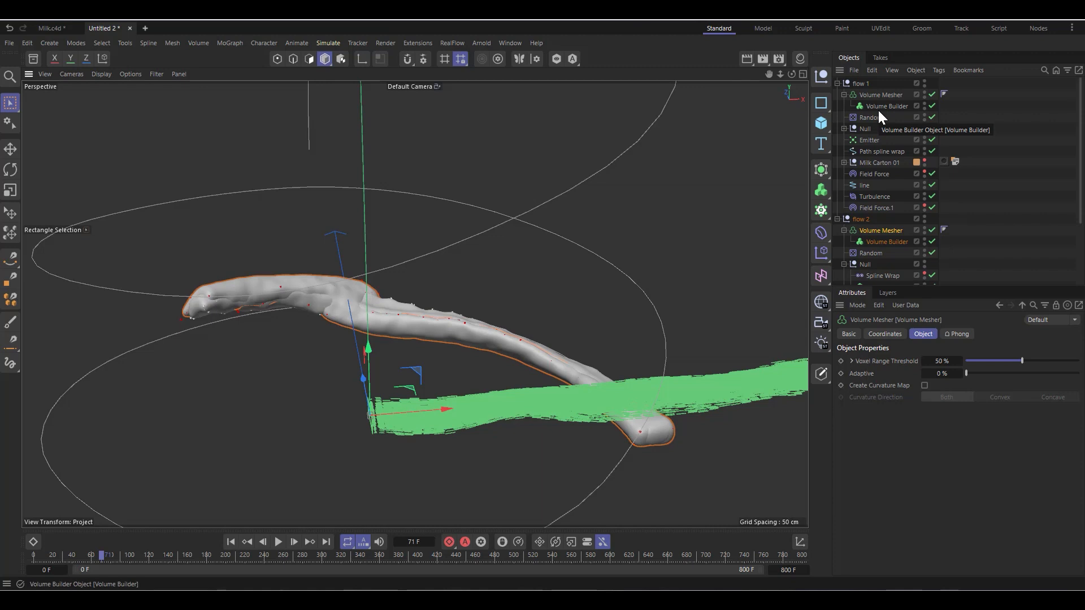
Step: Delete flow 2's Volume Mesher and Volume Builder, and move flow 1's Volume Mesher out to the top of the hierarchy
left_click(876, 241, "ctrl")
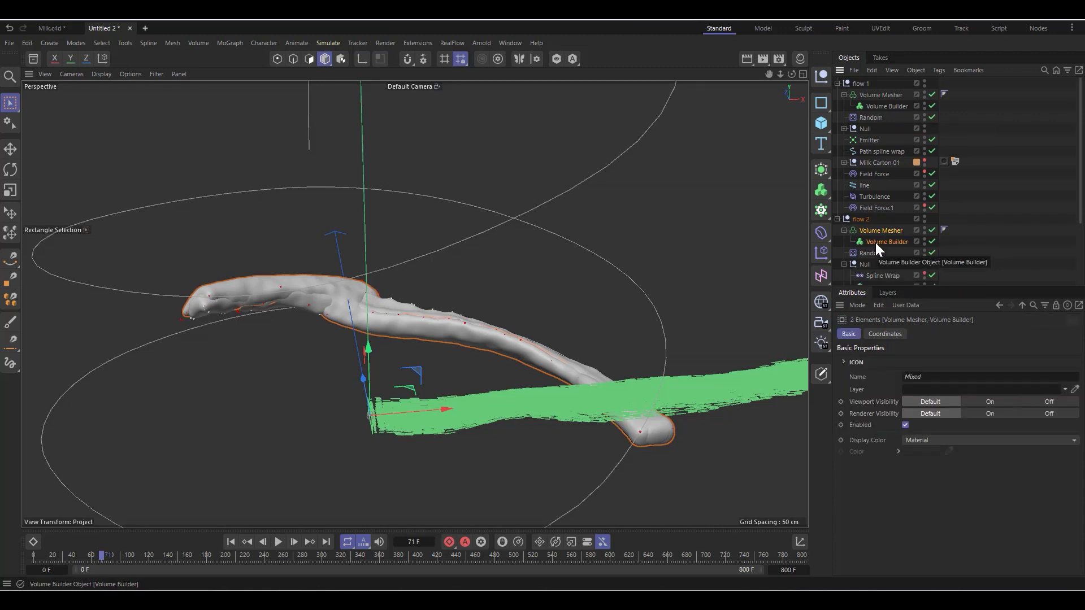
key("Delete")
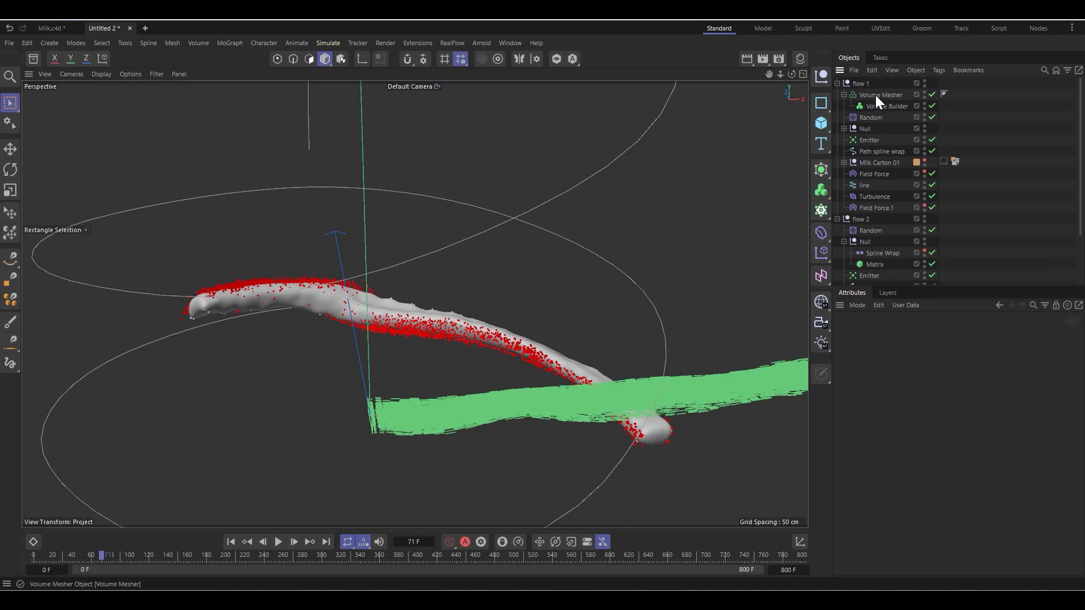
left_click_drag(876, 95, 875, 84)
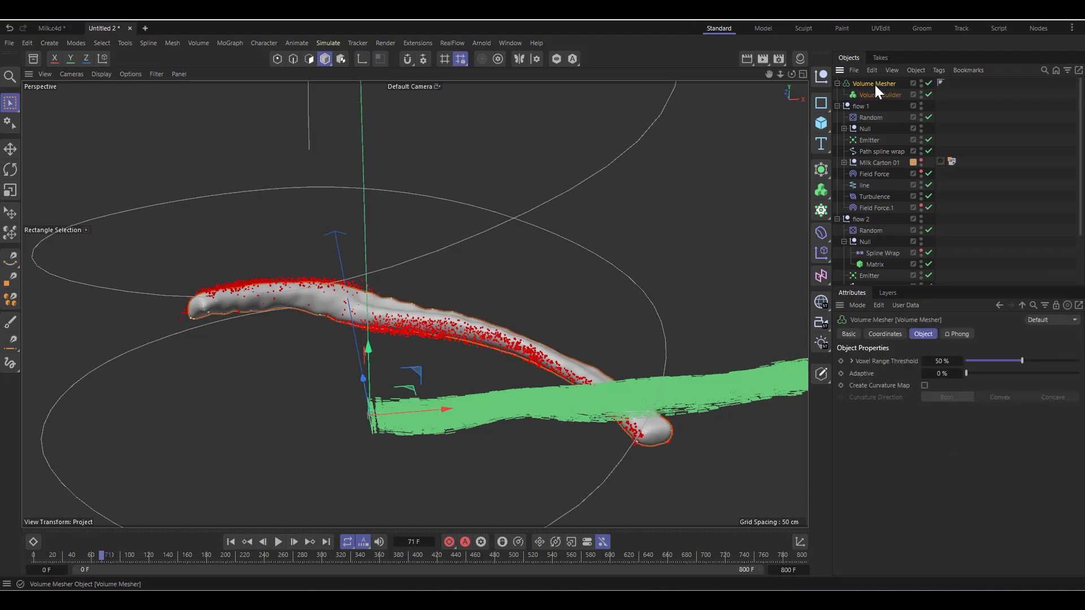
left_click(838, 107)
left_click(852, 107)
left_click(838, 117)
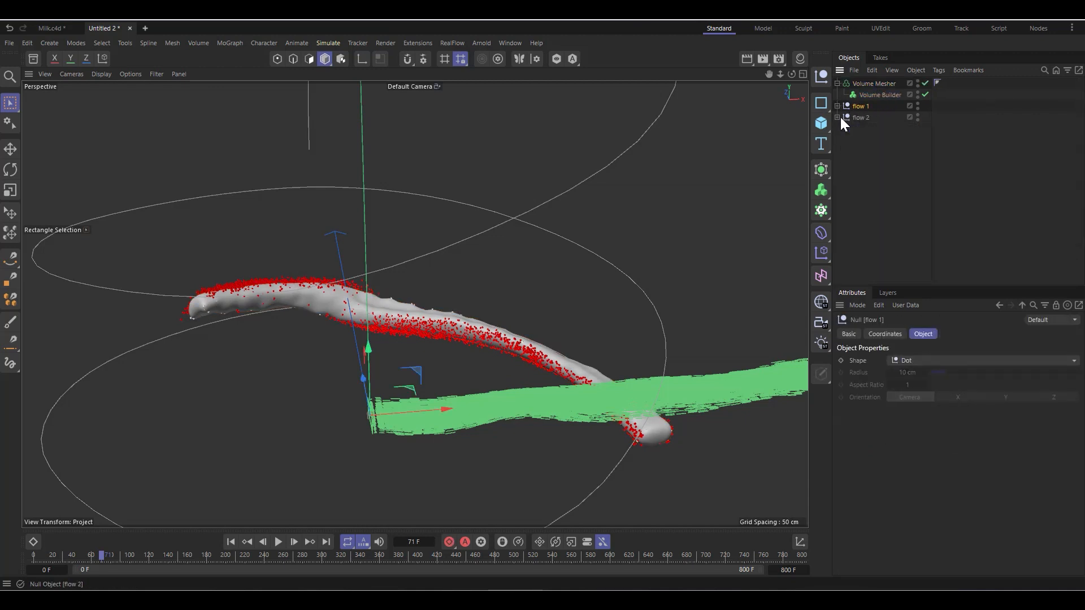
left_click(865, 117)
left_click(860, 85)
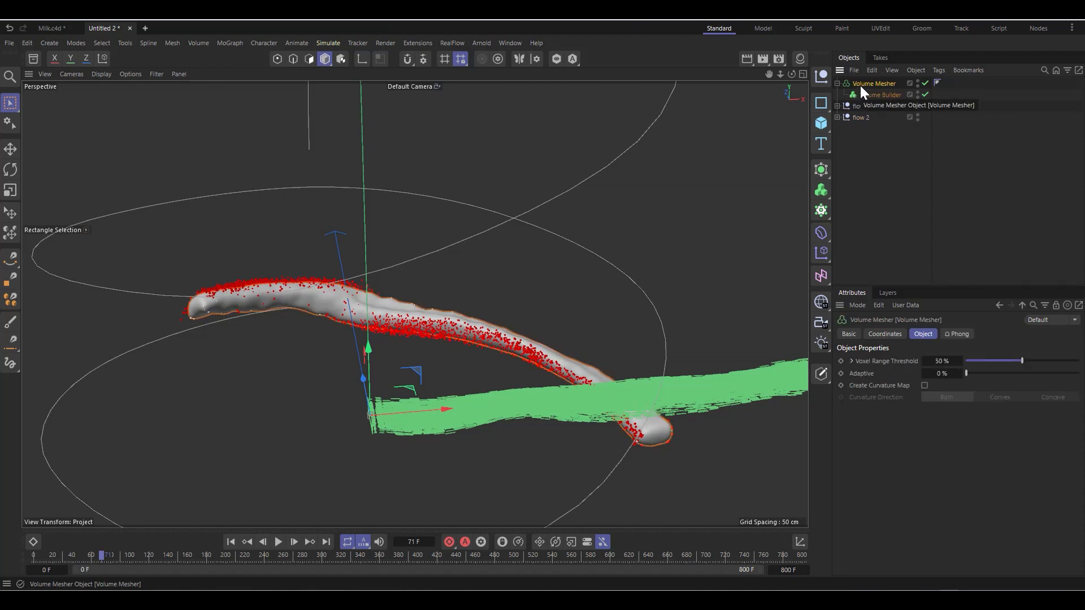
Step: Rename the Null inside the flow 1 group to "flow 1" so it is identifiable in the Volume Builder
left_click(870, 94)
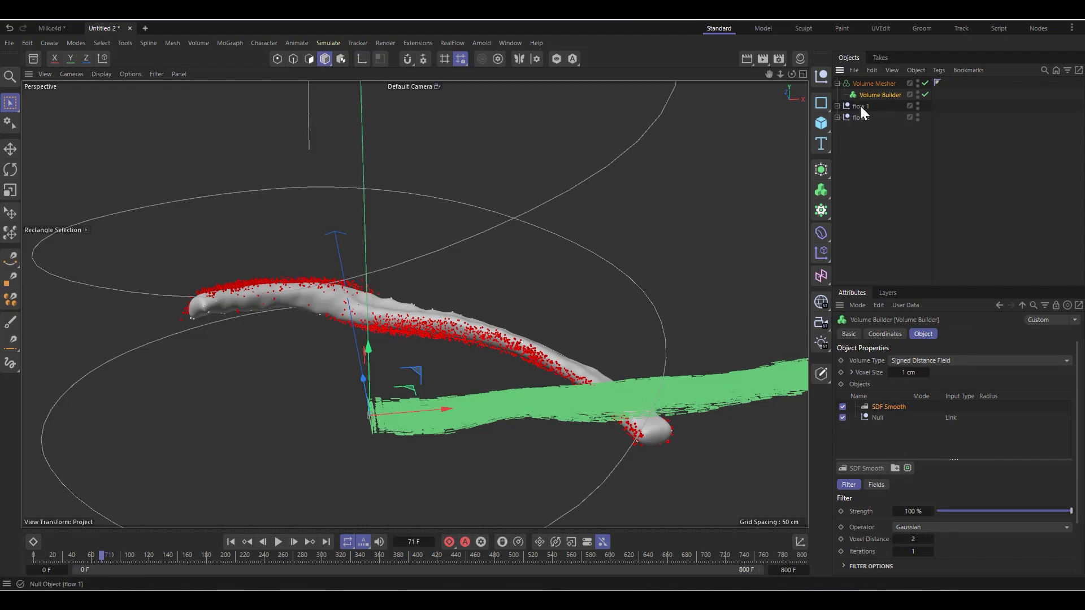
left_click(837, 105)
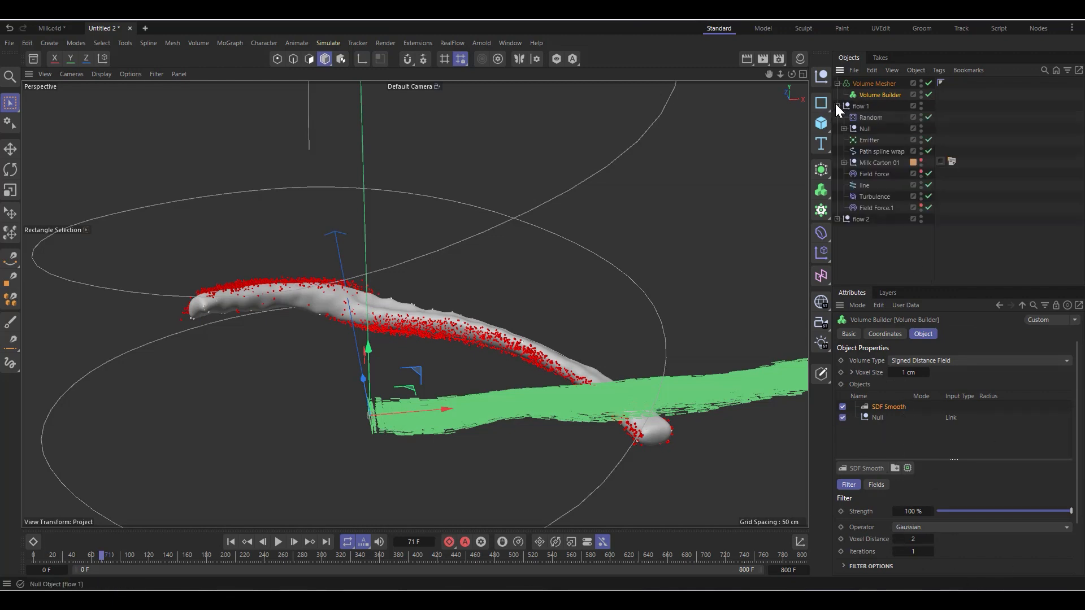
double_click(866, 129)
left_click(881, 130)
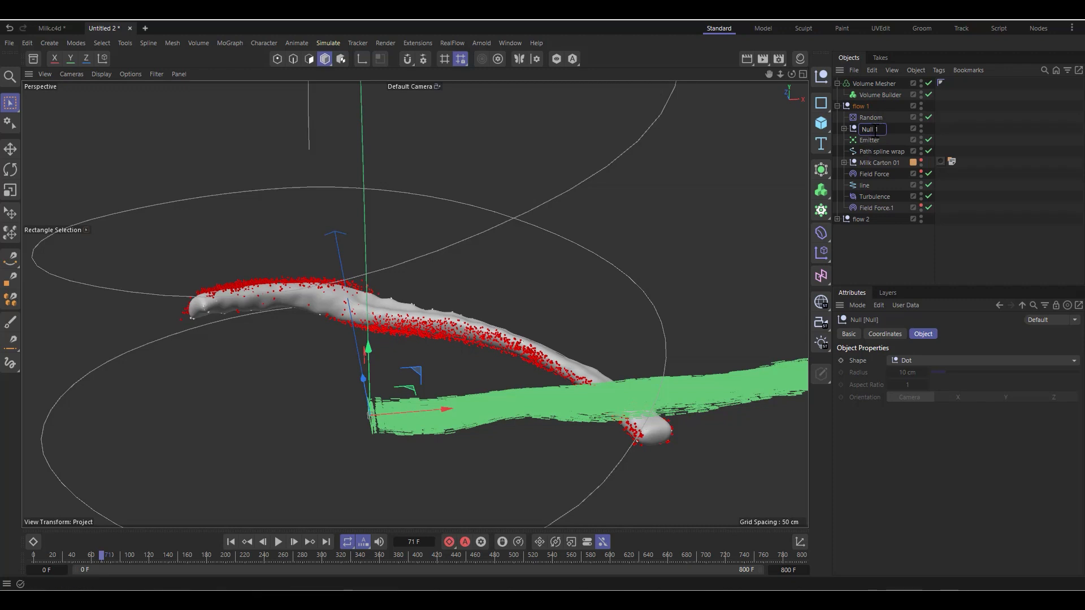
left_click_drag(875, 130, 857, 127)
type("flo")
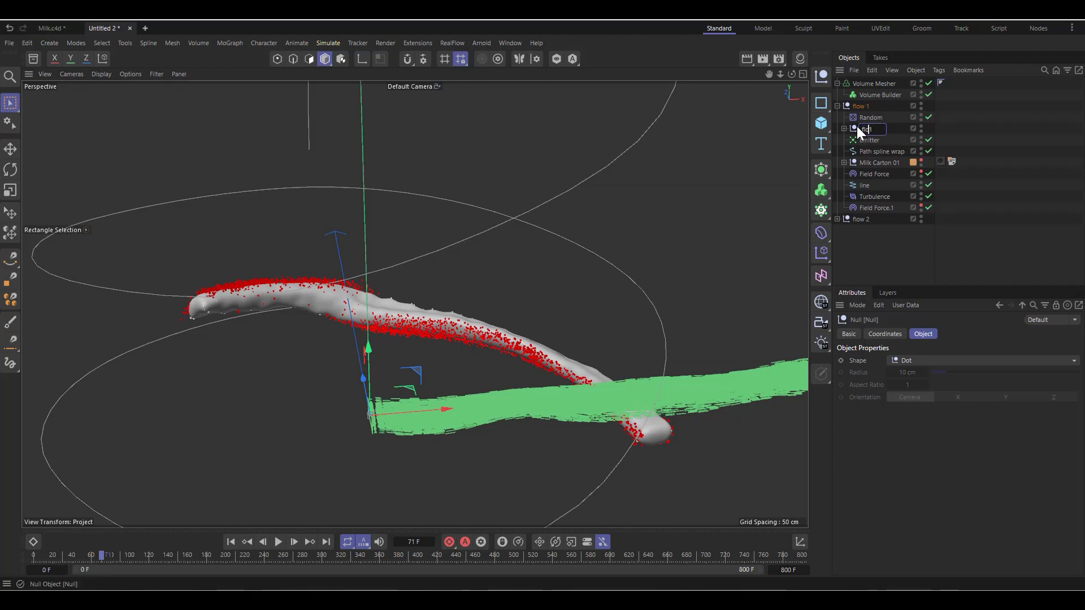
type("w 1")
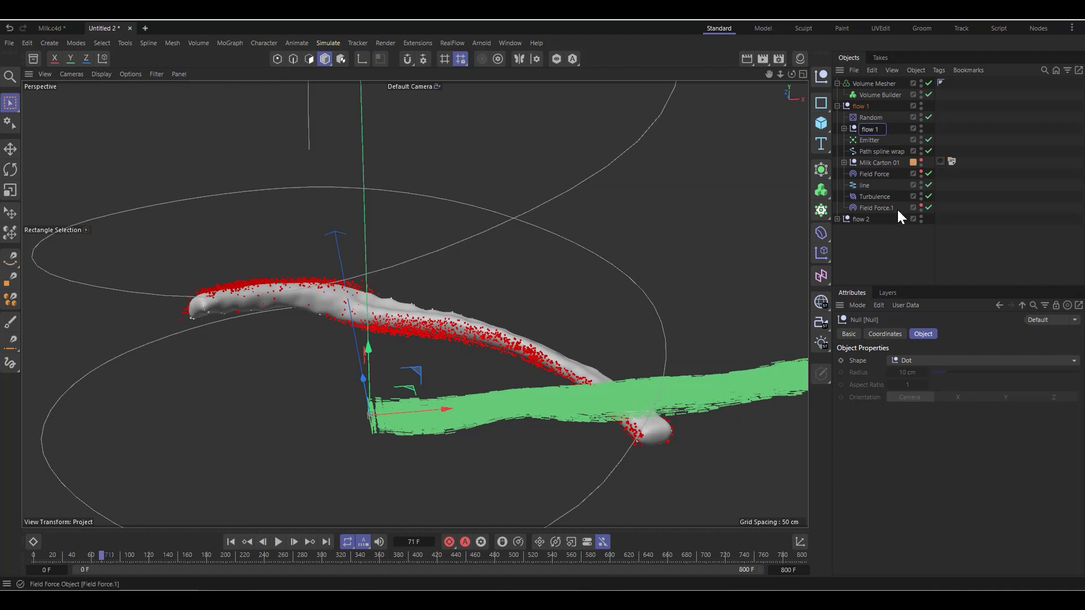
left_click(864, 94)
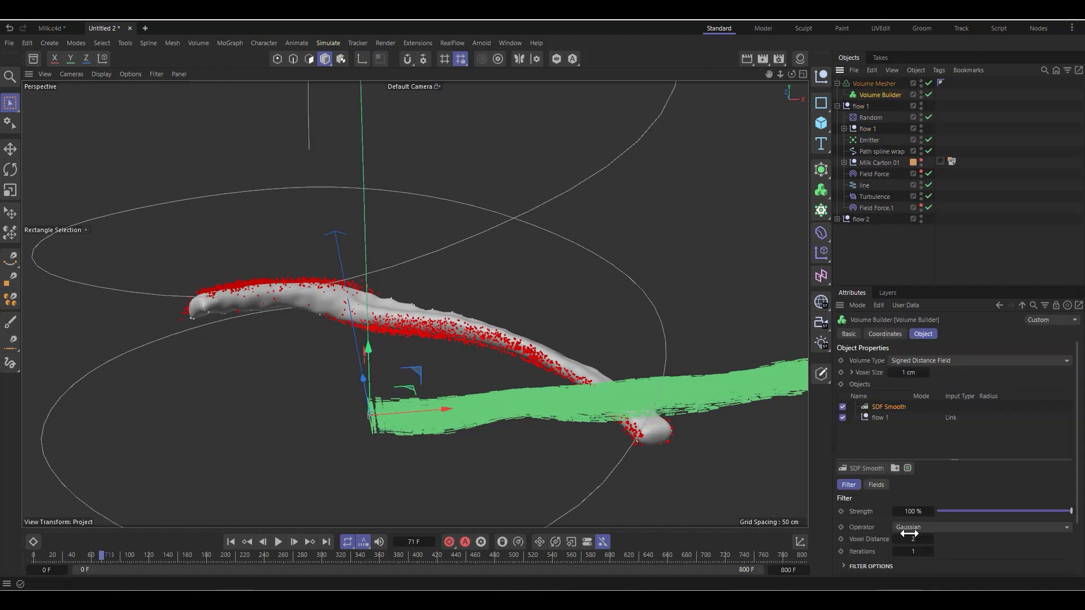
Step: Rename the Null inside the flow 2 group to "flow 2" and collapse it
left_click(838, 219)
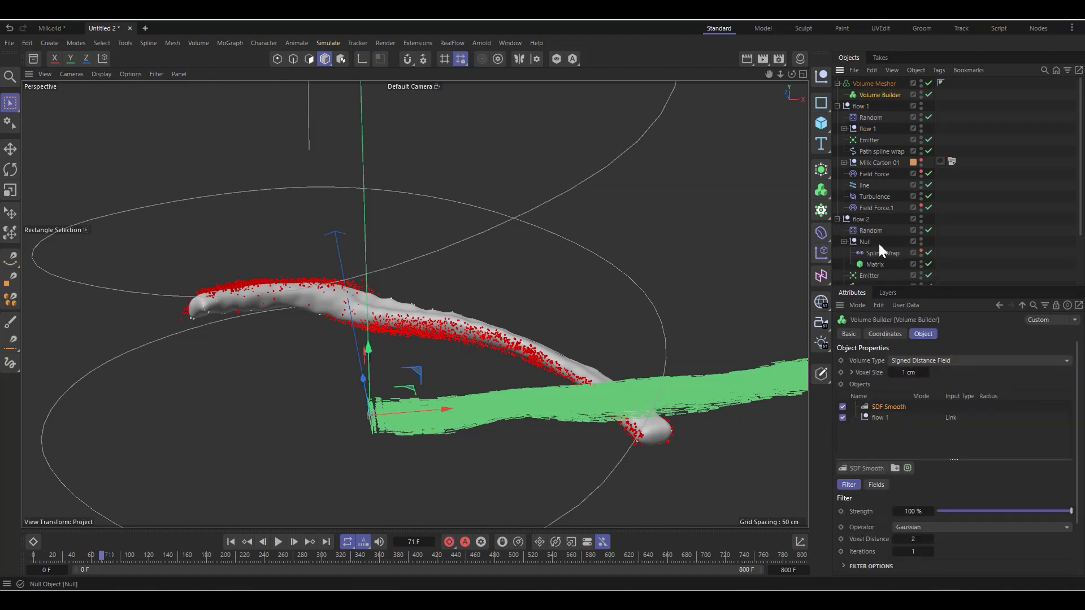
double_click(867, 242)
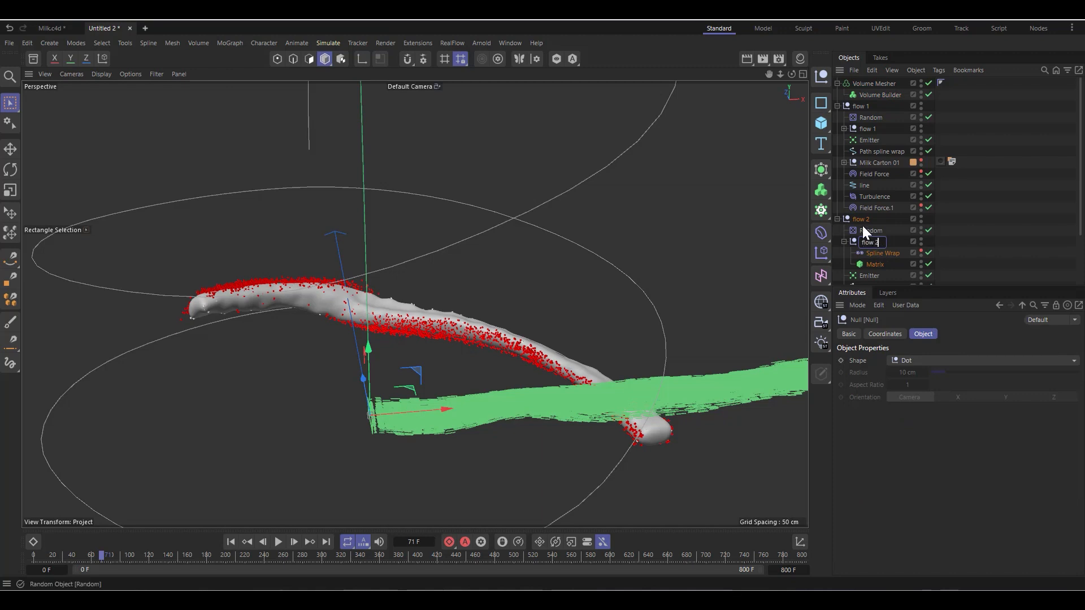
left_click(863, 227)
left_click(844, 242)
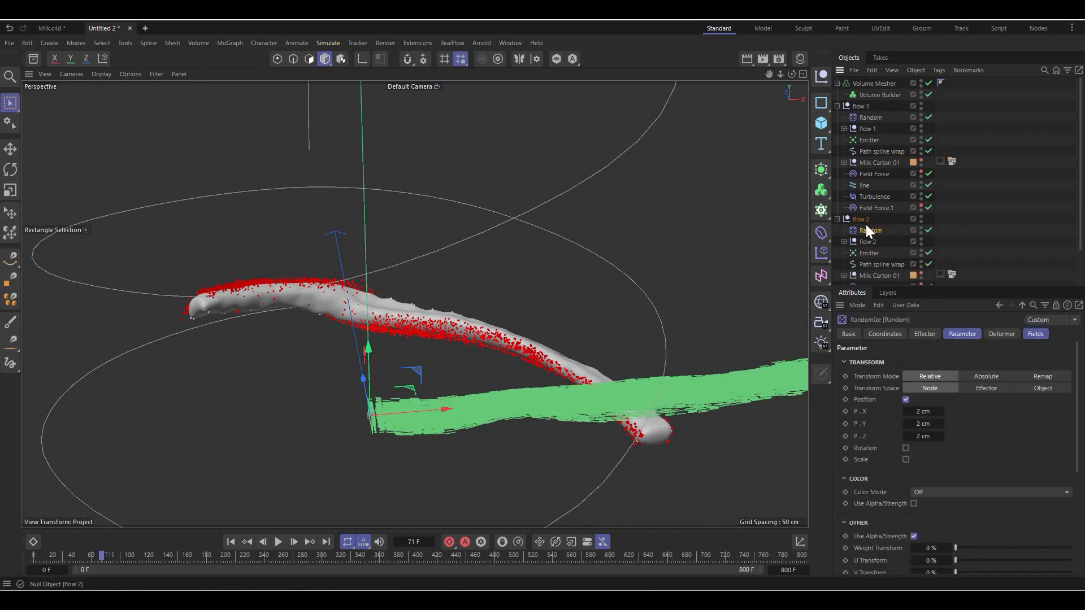
Step: Add the inner flow 2 null to the Volume Builder's objects and place it between SDF Smooth and flow 1
left_click(862, 221)
left_click(871, 94)
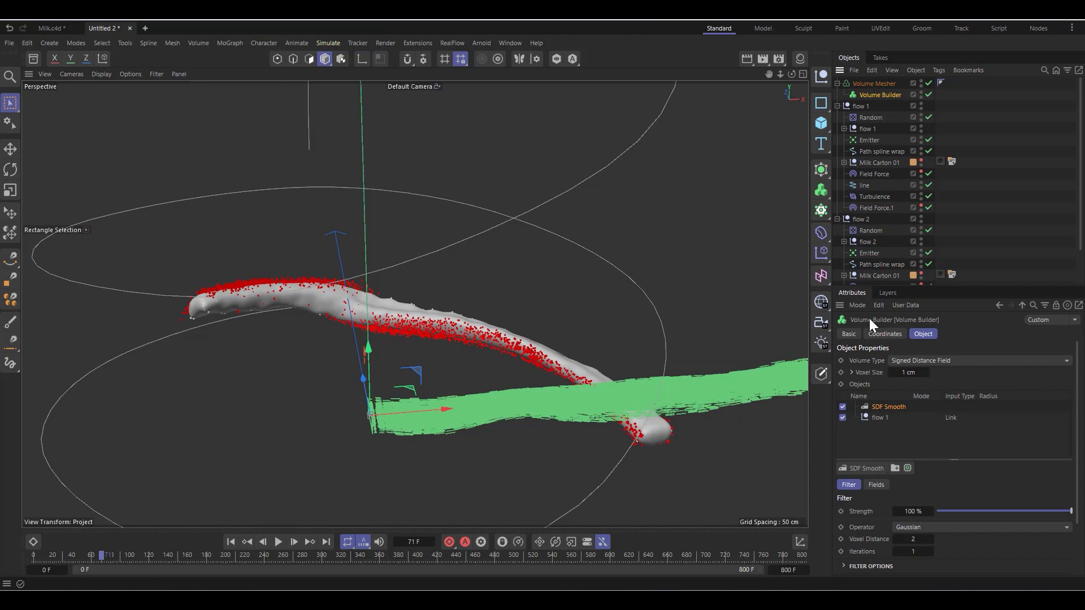
left_click_drag(877, 239, 891, 428)
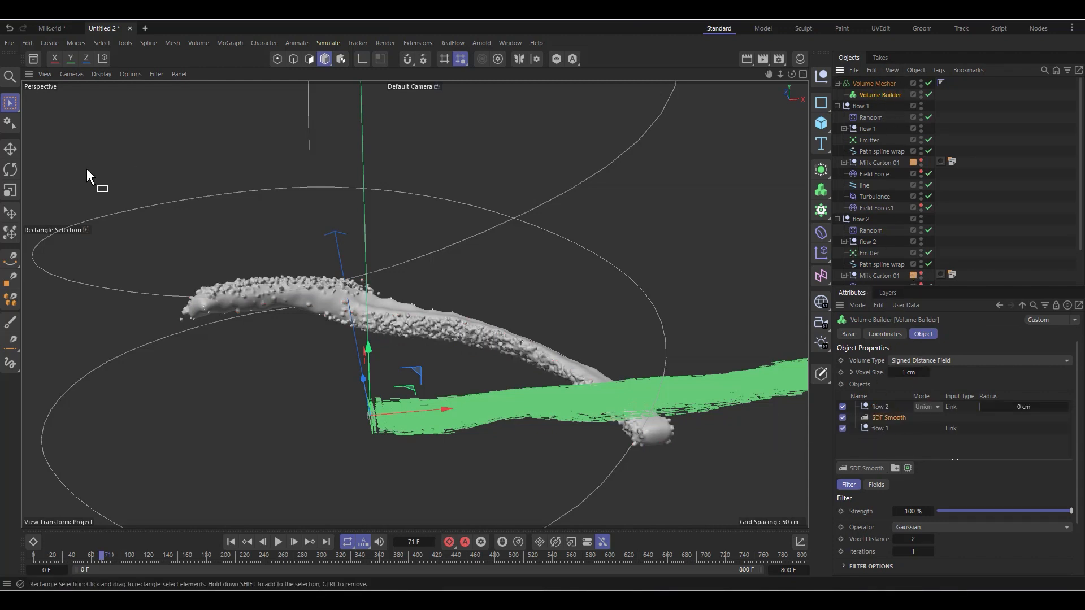
scroll(281, 345, "up", 5)
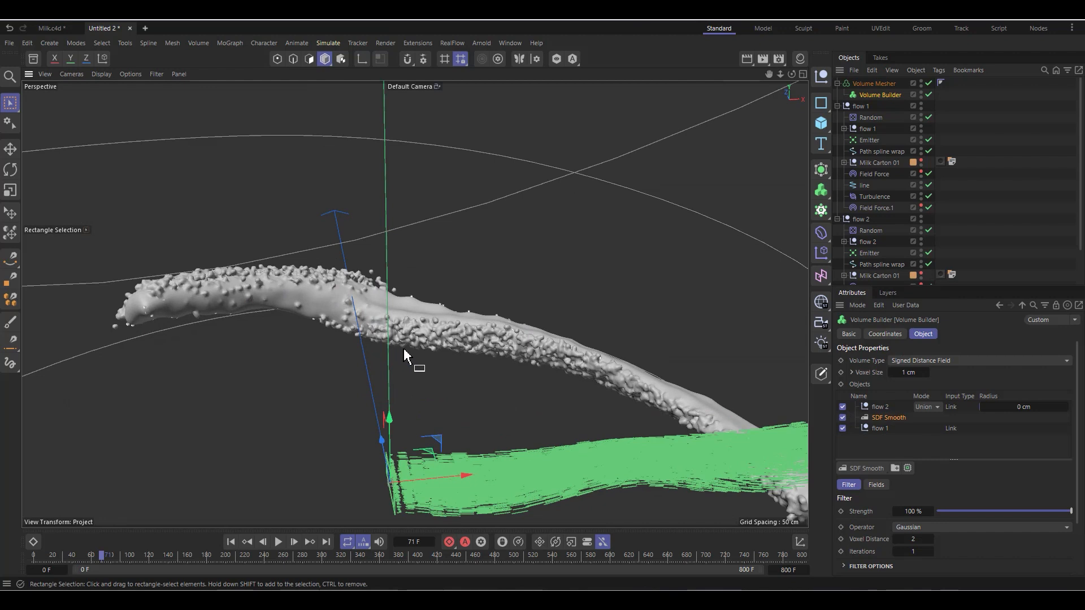
left_click(879, 429)
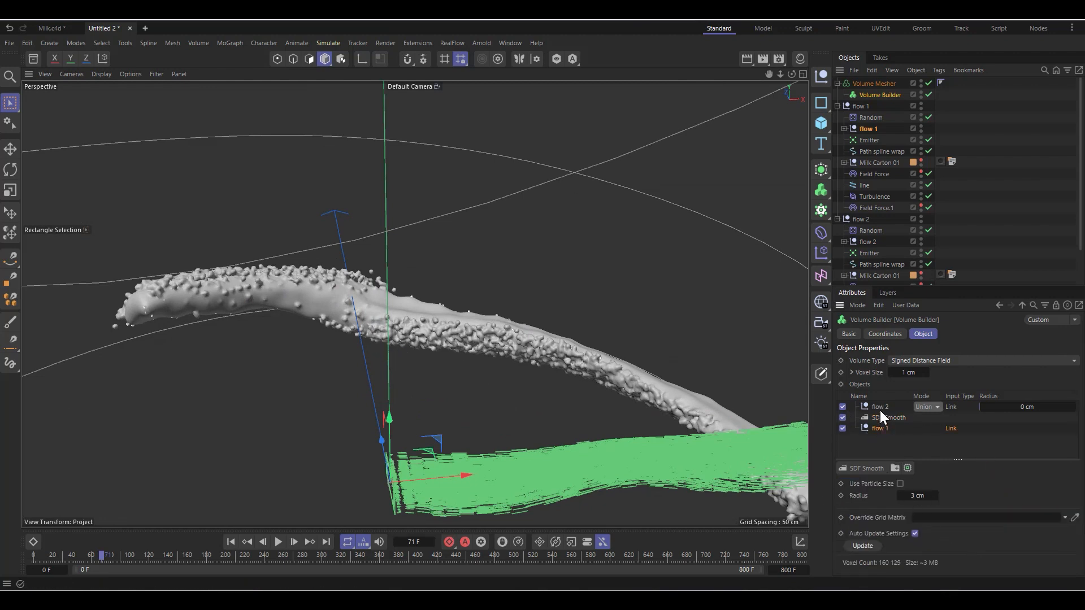
left_click_drag(880, 409, 880, 419)
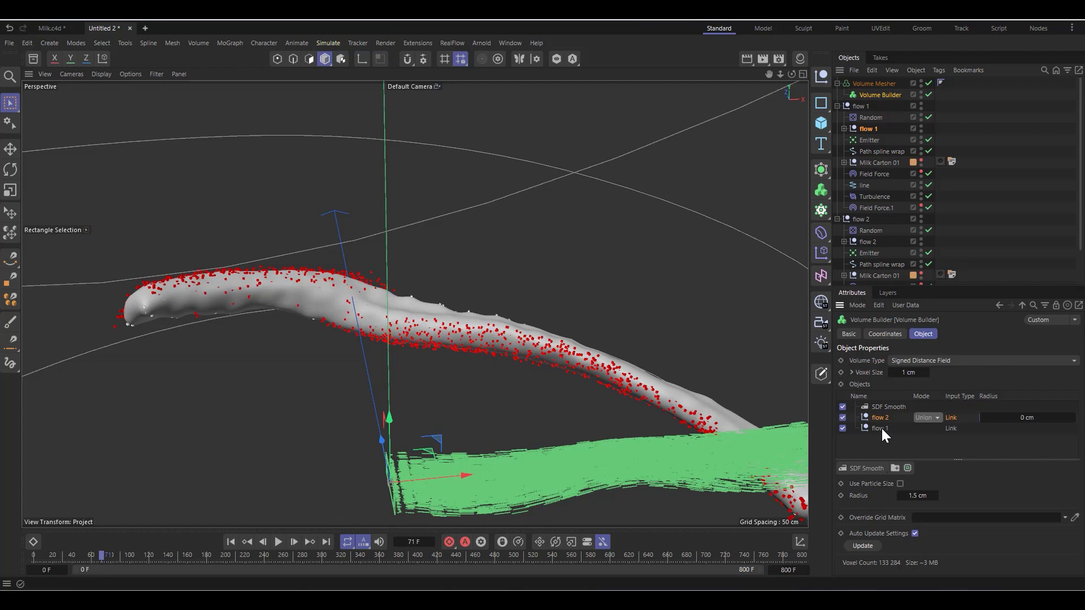
Step: Compare the mesh with SDF Smooth off and on, and set flow 2's point radius in the Volume Builder to 3 cm
left_click(842, 407)
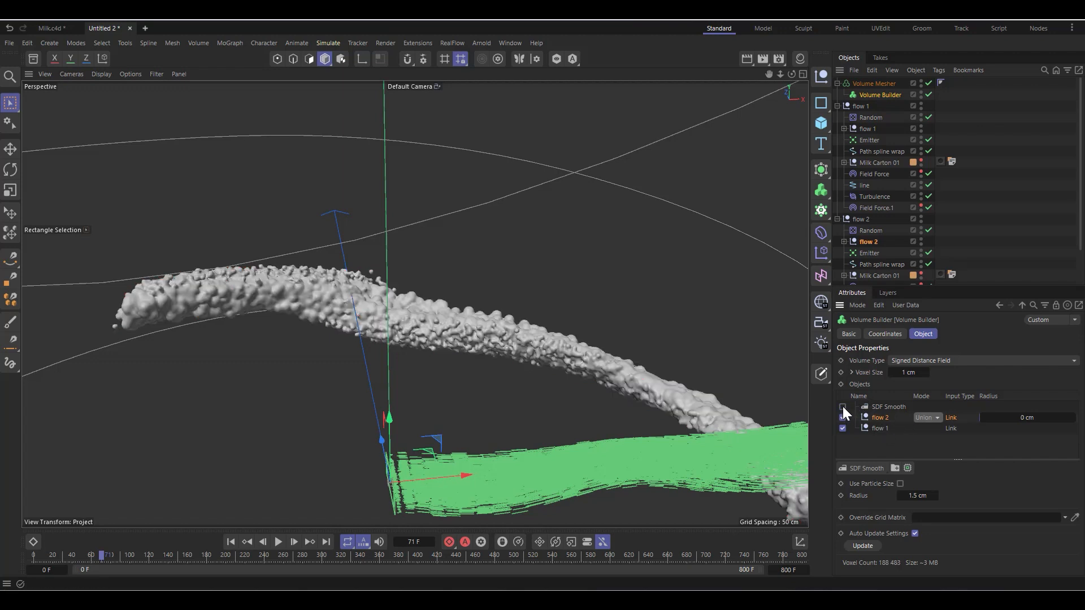
left_click(842, 407)
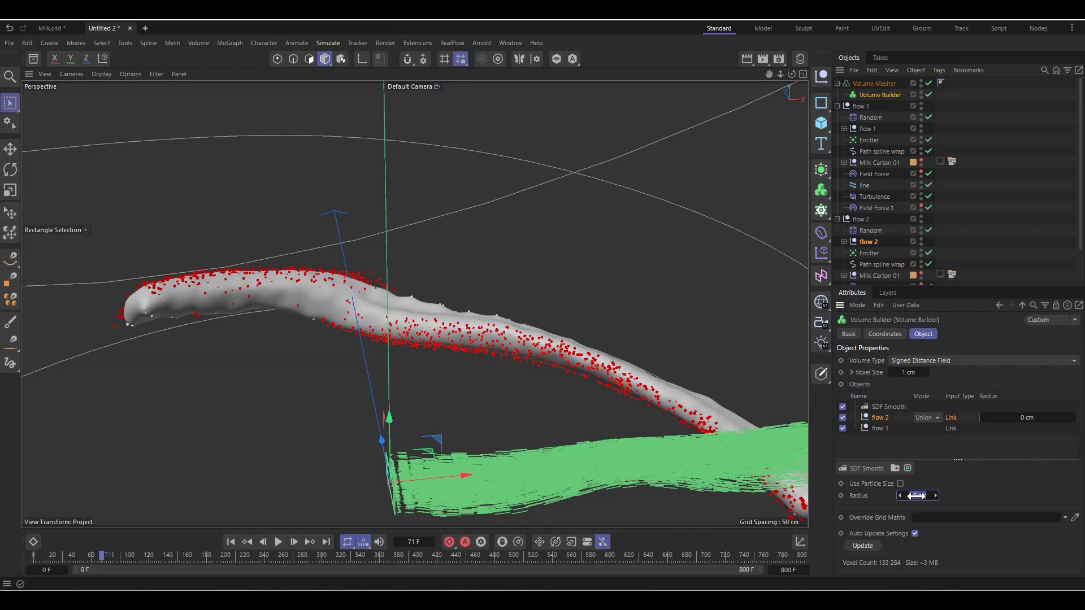
key("Return")
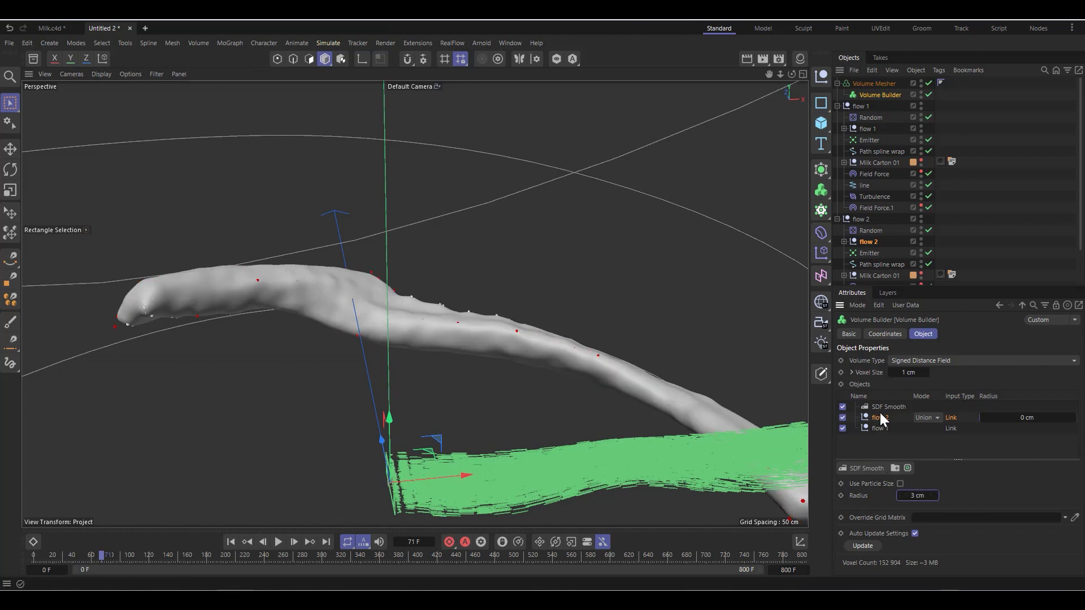
Step: Try Volume Builder voxel sizes of 0.5 cm and 2 cm to compare the mesh detail
double_click(905, 373)
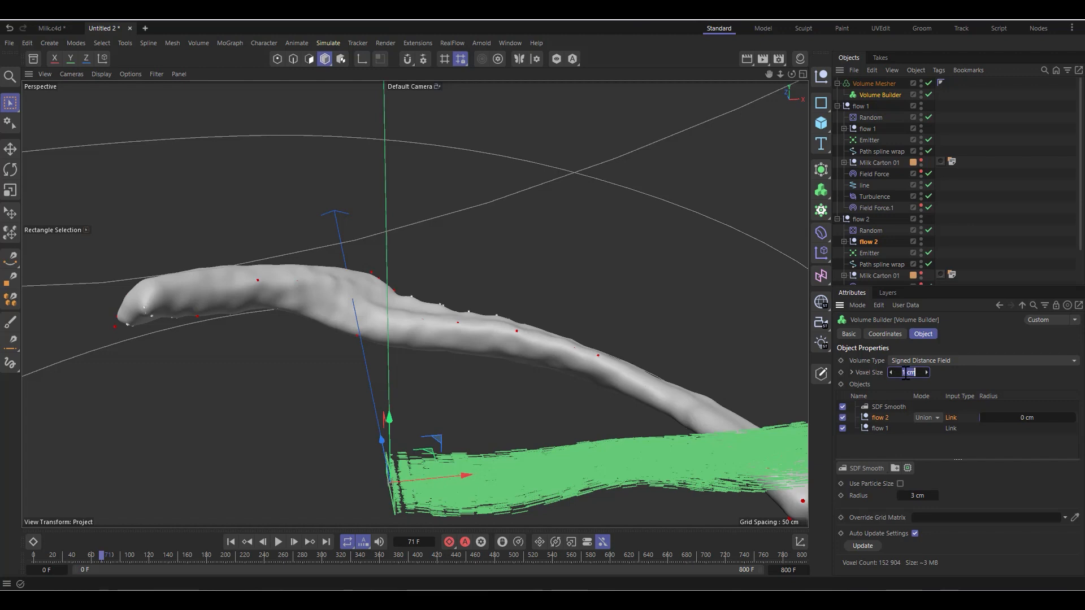
type("0.5")
key("Return")
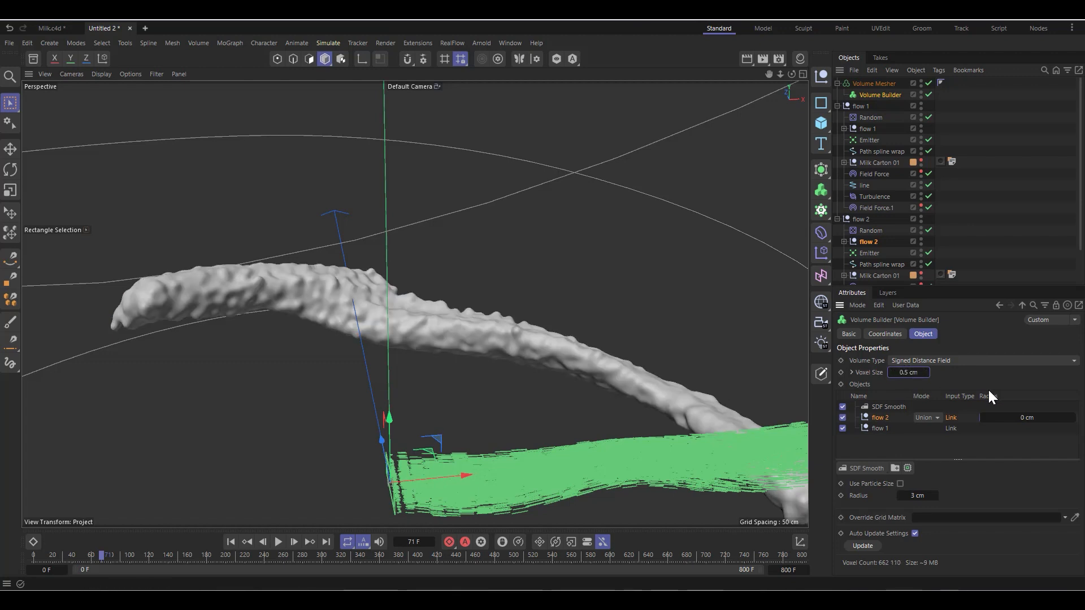
double_click(904, 372)
type("2")
key("Return")
Step: Set the Volume Builder's voxel size to 0.8 cm and inspect the combined milk mesh
double_click(906, 372)
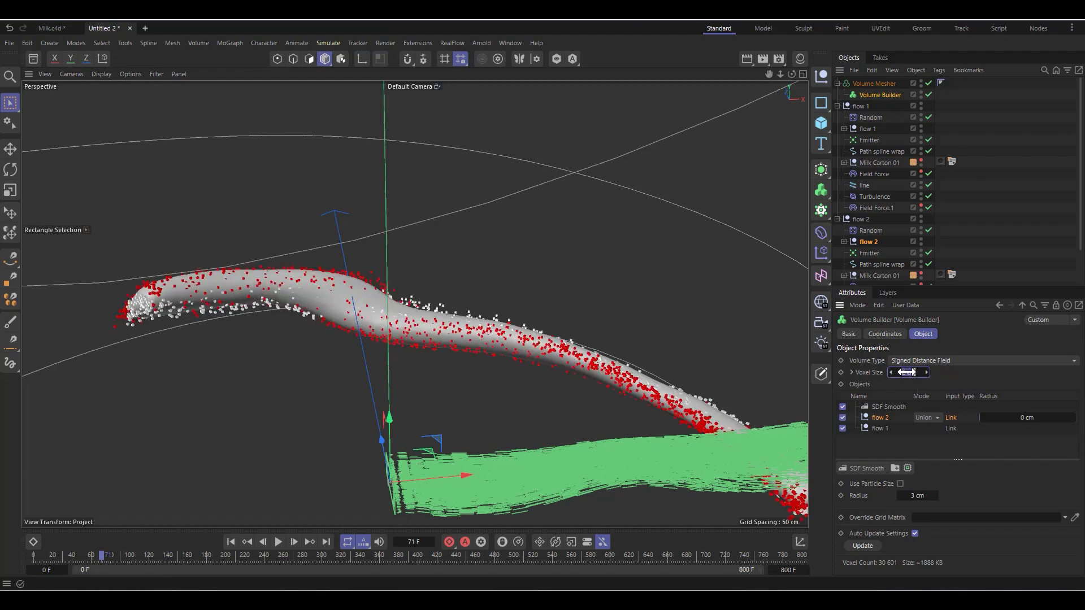
type("1")
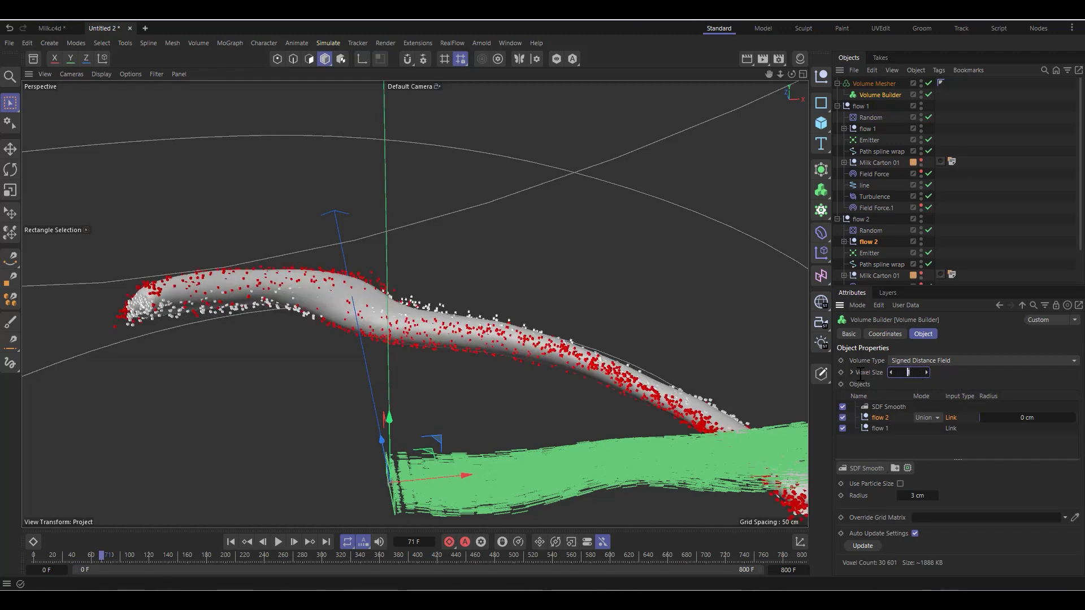
type("0.8")
key("Return")
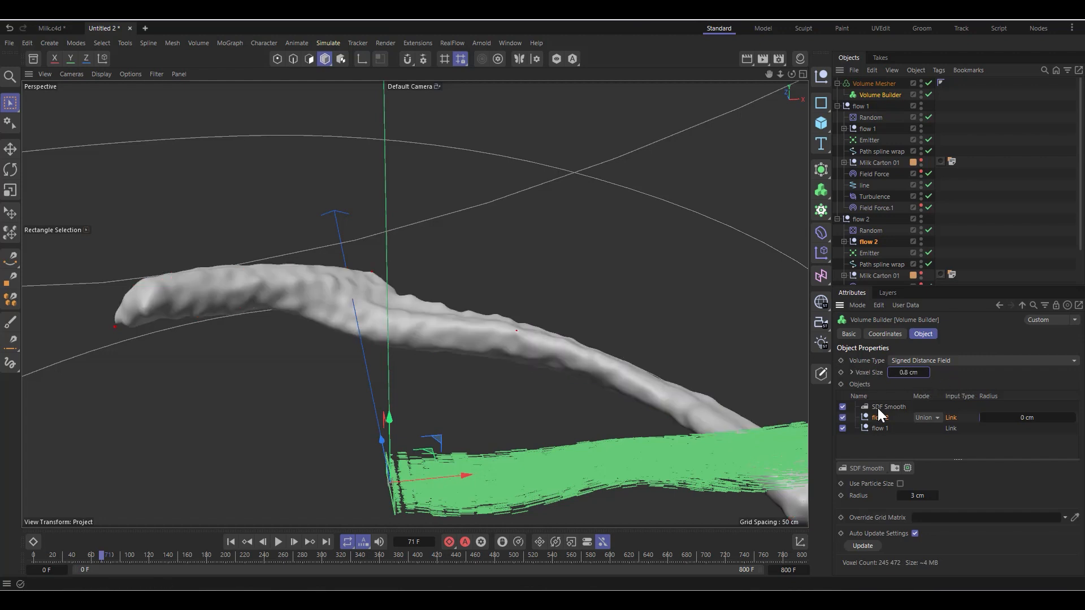
left_click(877, 417)
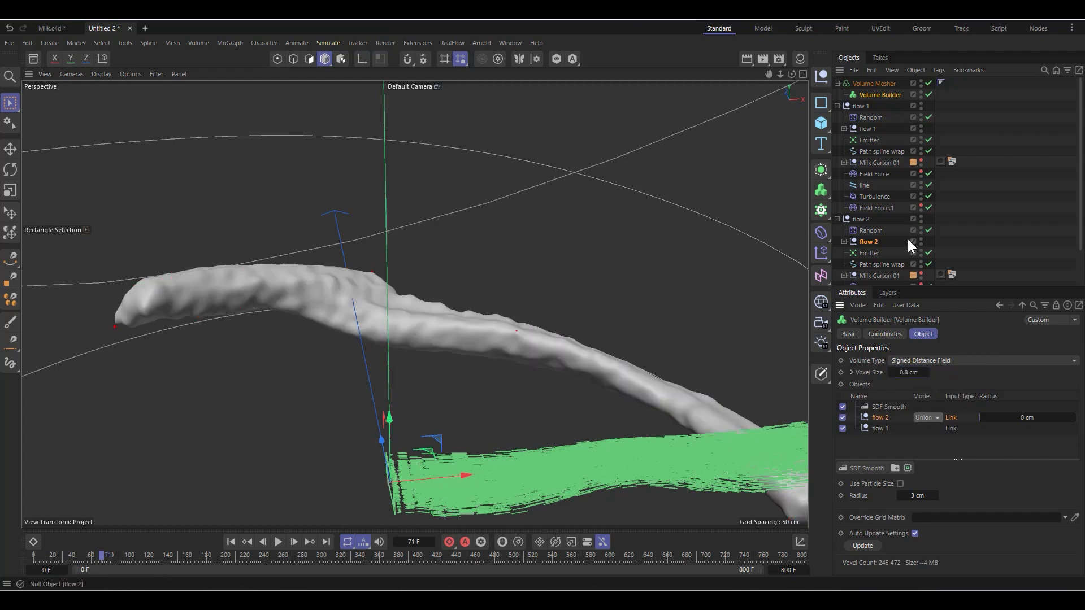
scroll(284, 261, "down", 1)
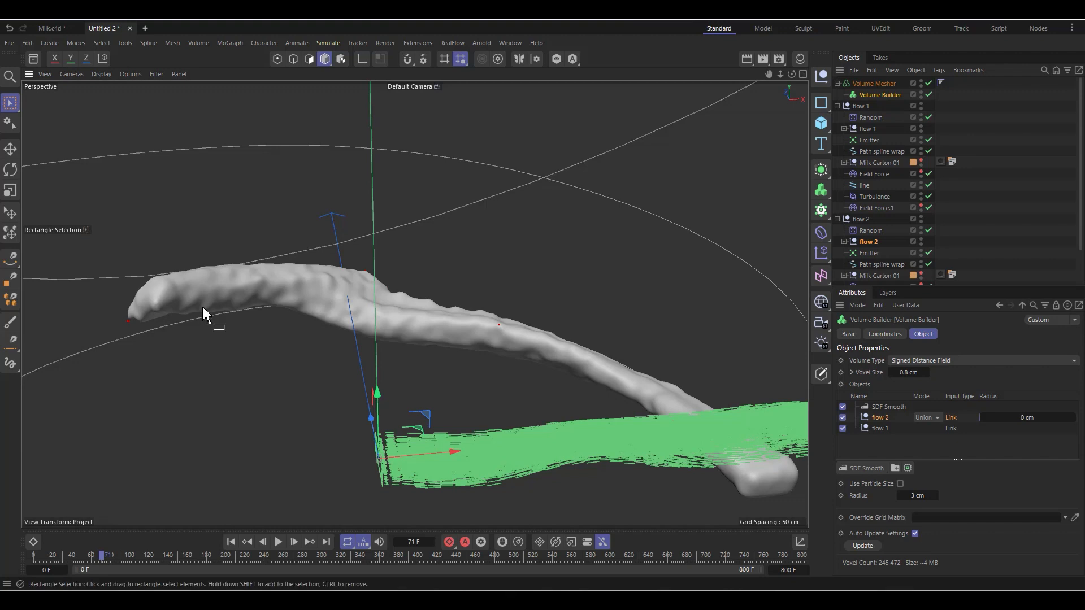
scroll(407, 271, "down", 3)
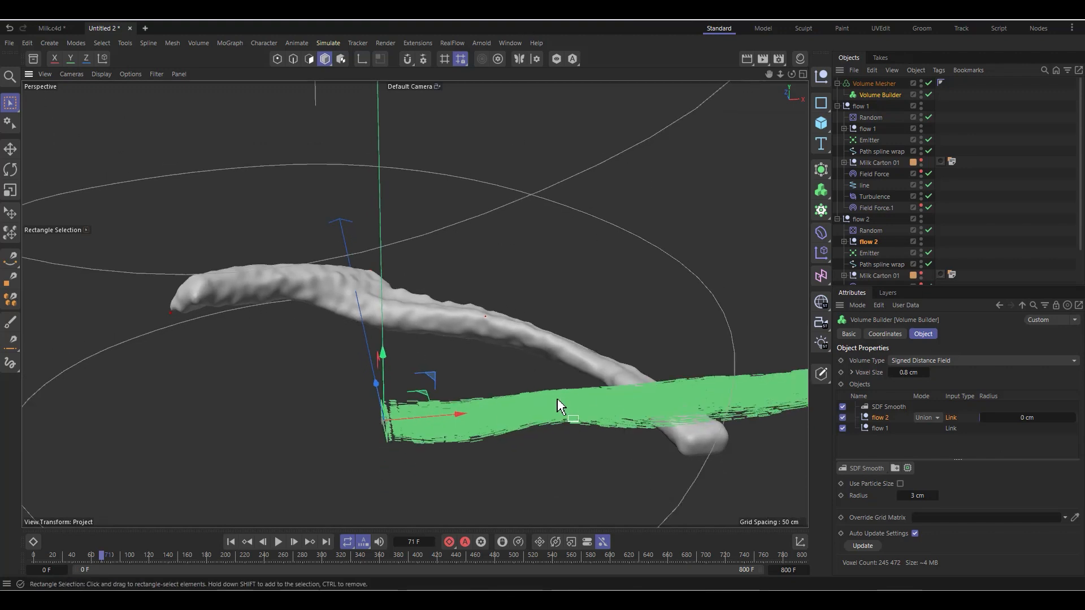
Step: Switch to the Milk.c4d document and disable the Volume Mesher_1 Alembic object to expose the particle flows
scroll(518, 428, "up", 2)
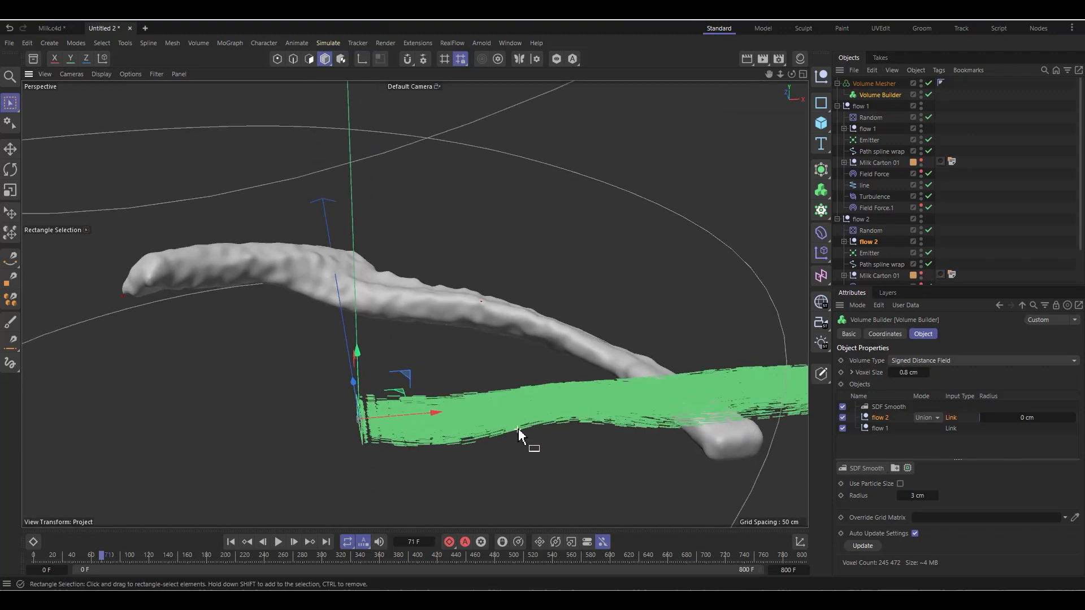
left_click(58, 30)
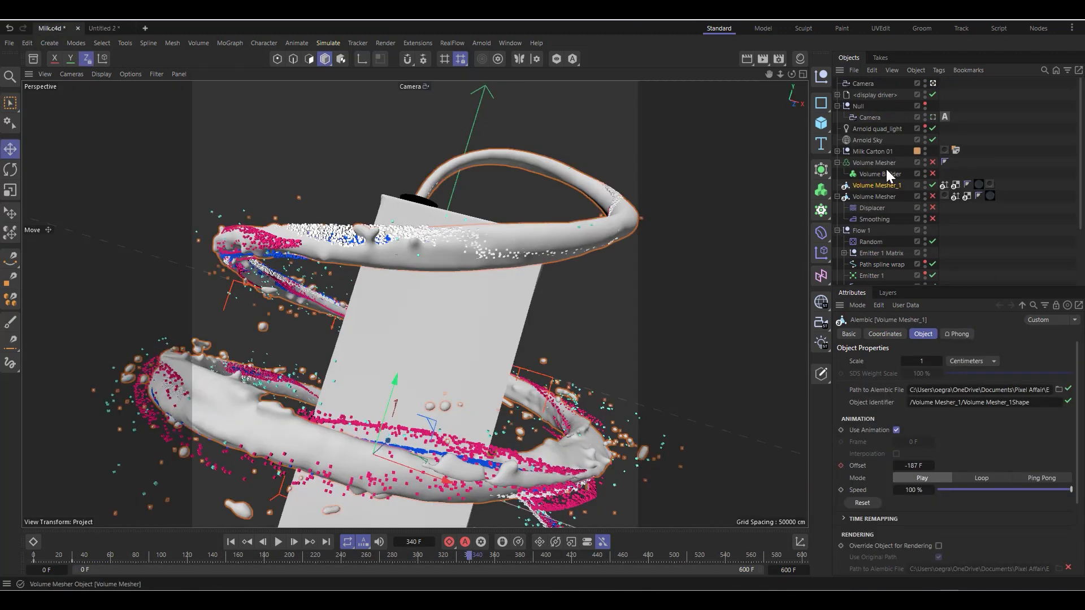
left_click(933, 184)
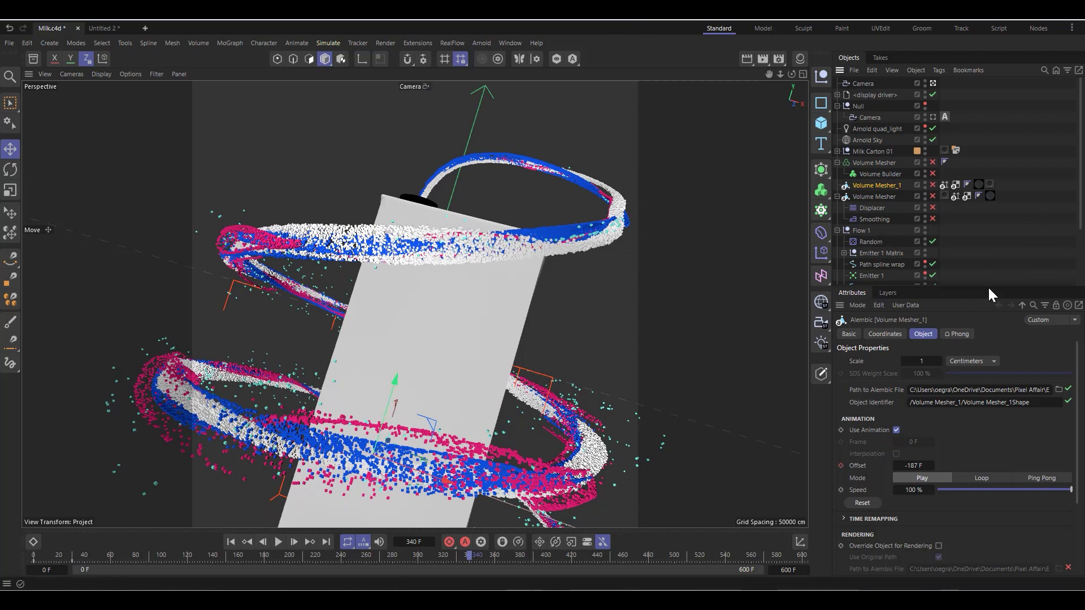
Step: Enlarge the object list, then swap the expanded group from Flow 1 to Flow 4.1 to examine its contents
left_click_drag(989, 287, 967, 441)
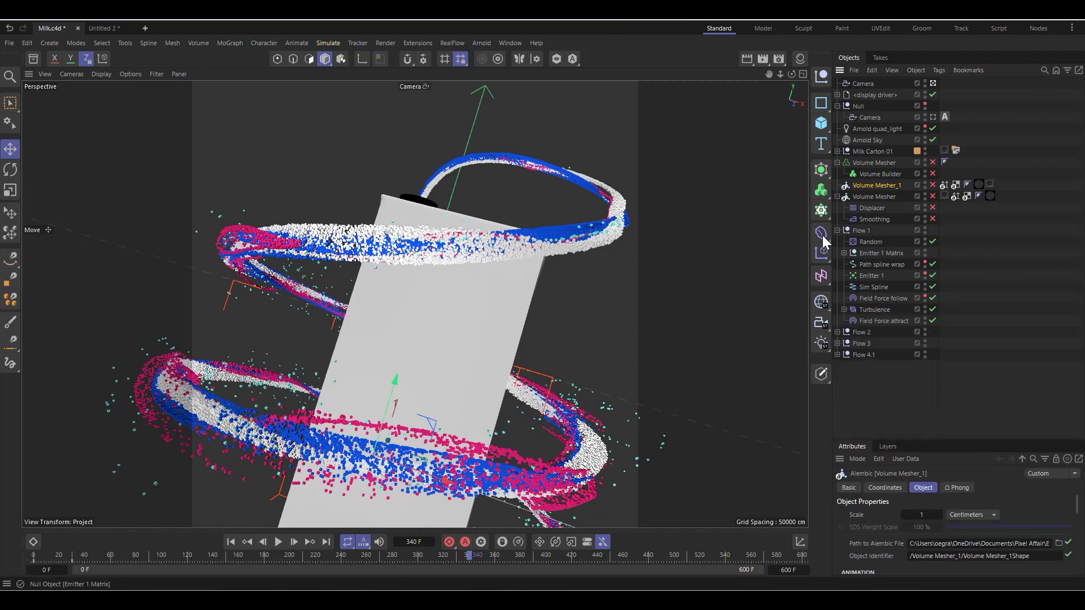
left_click(837, 231)
left_click(873, 231)
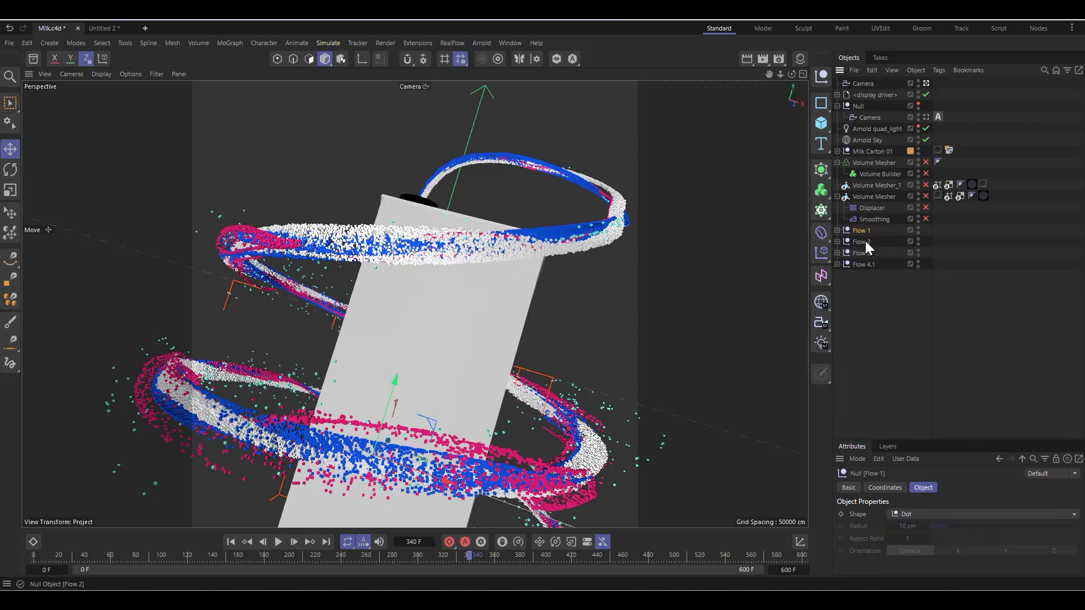
left_click(861, 265)
left_click(837, 265)
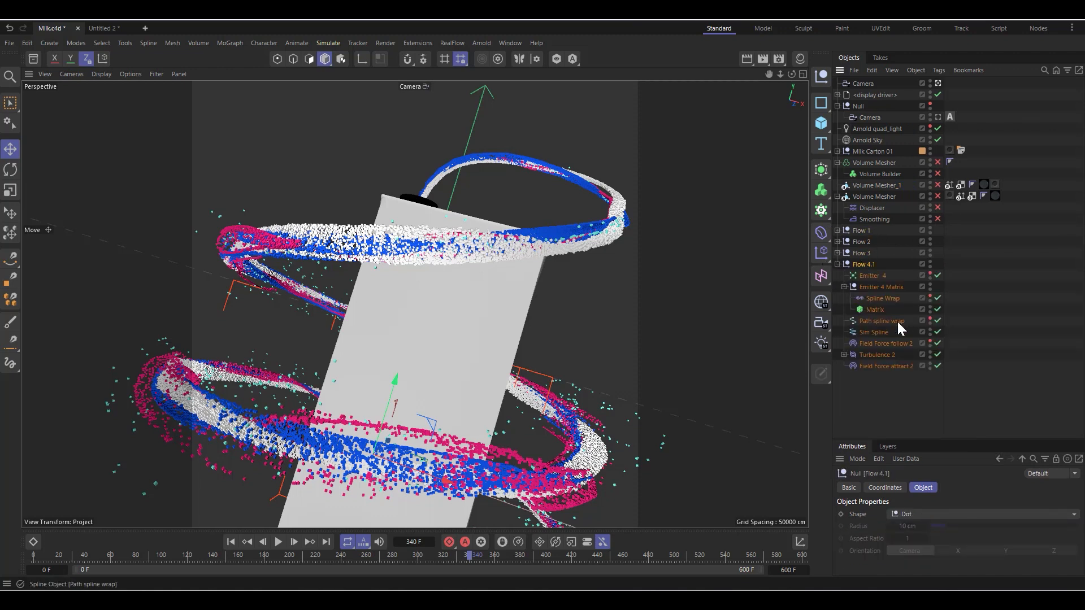
Step: Hide the Flow 1, Flow 2 and Flow 3 groups in the viewport to isolate the Flow 4.1 droplets
left_click(862, 253)
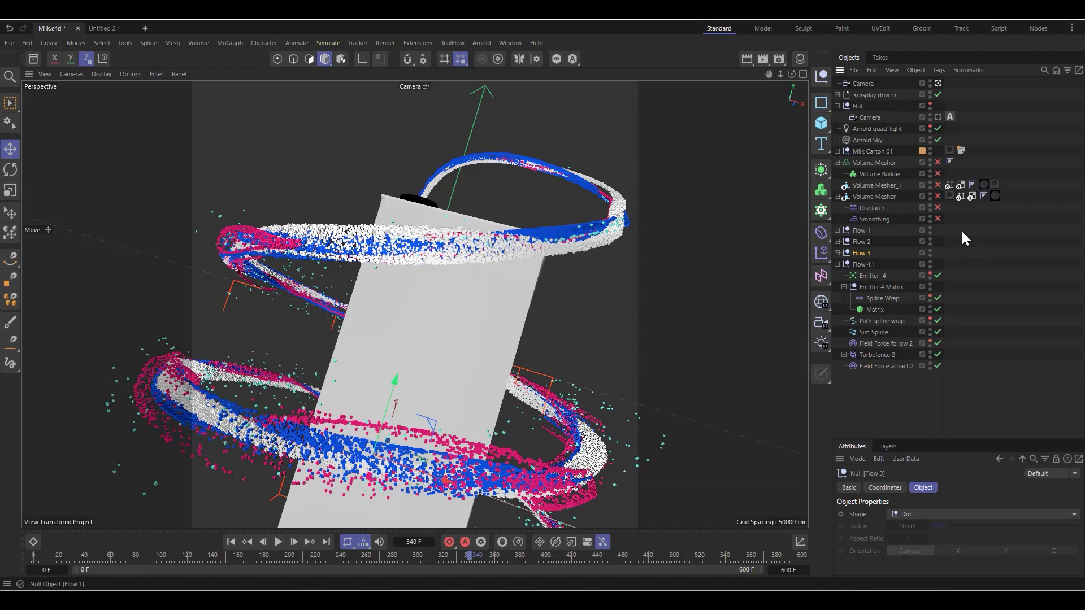
left_click(929, 229)
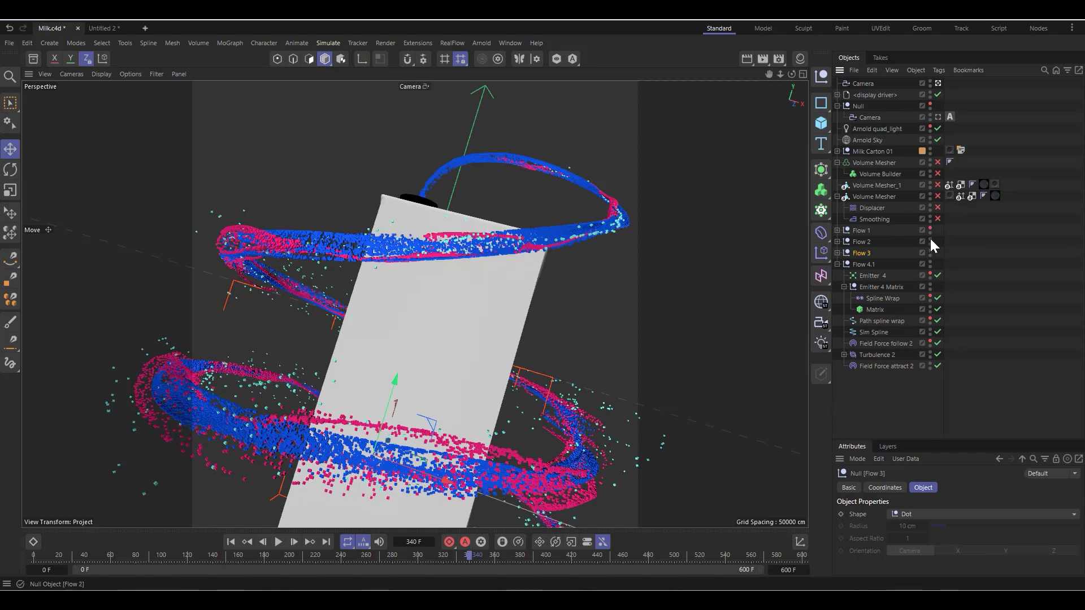
left_click(930, 240)
left_click(930, 250)
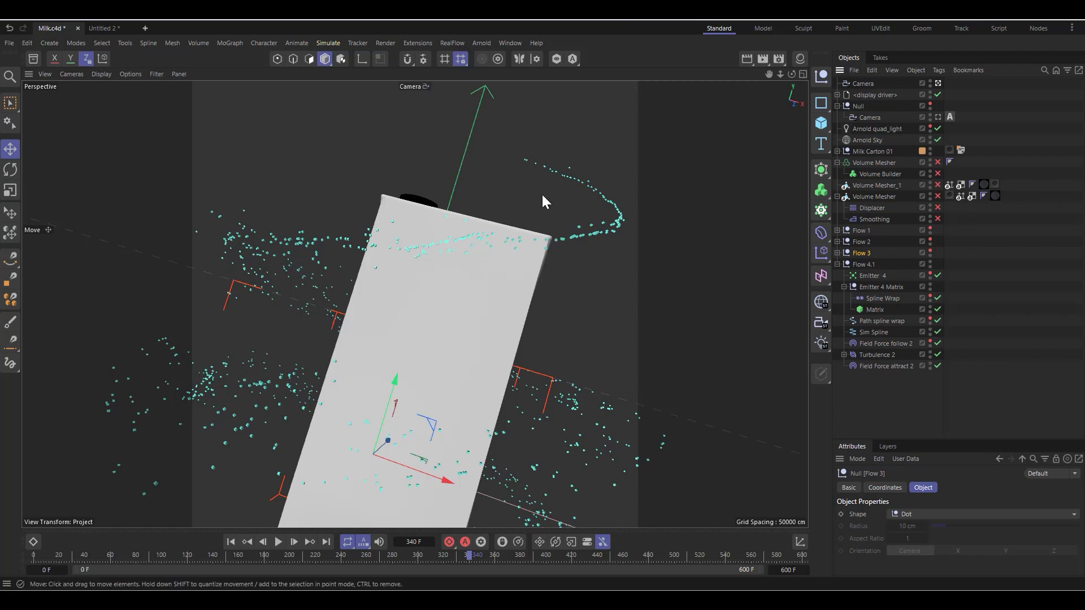
left_click(863, 265)
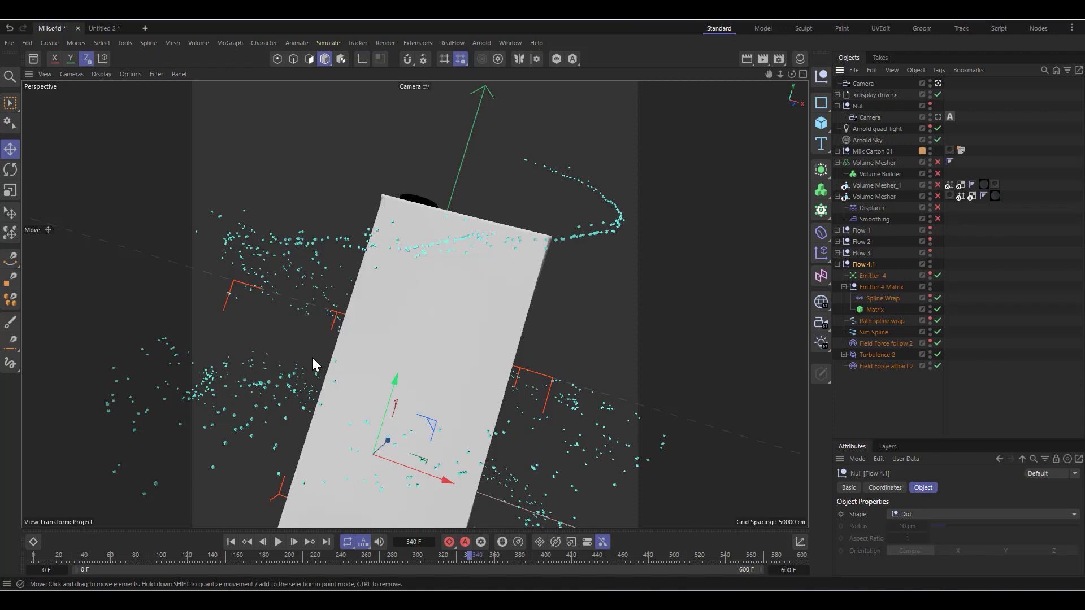
Step: Toggle Flow 3's viewport visibility to compare the layers, and show Flow 1, Flow 2 and Flow 3 again
left_click(930, 250)
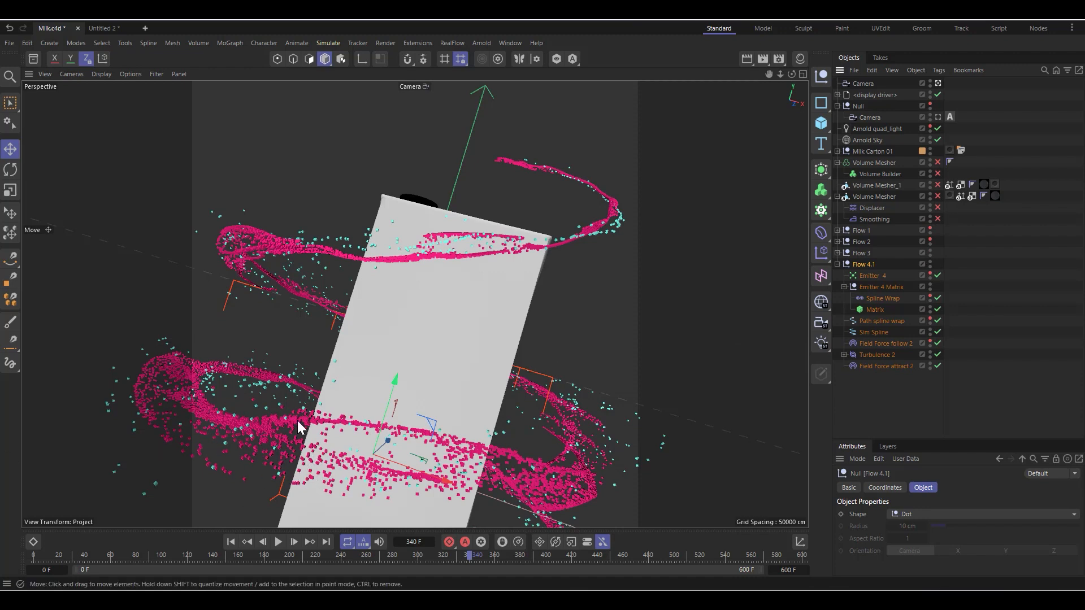
left_click(930, 251)
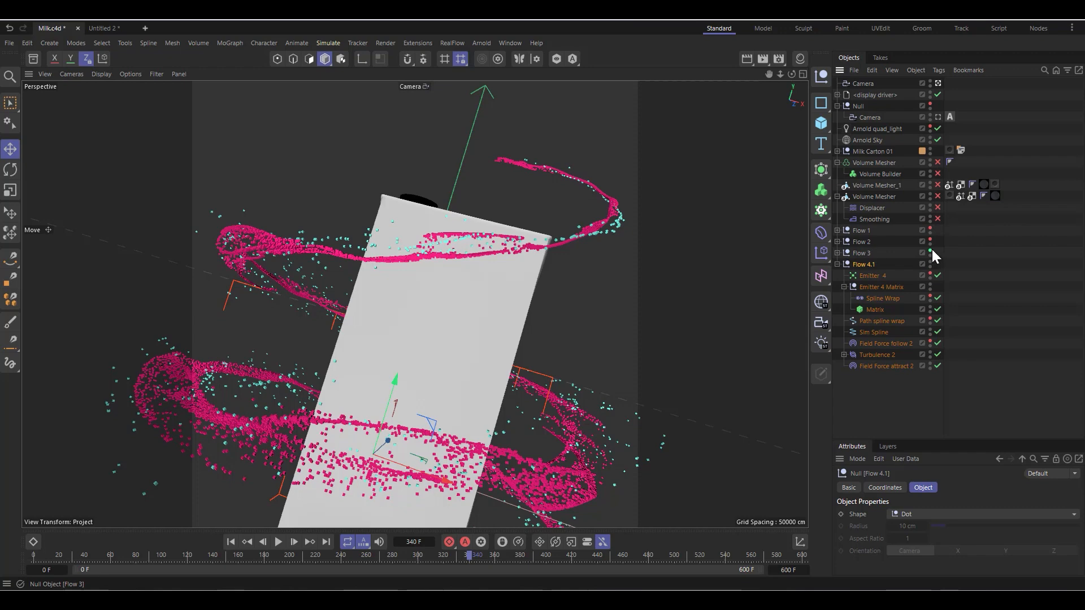
left_click(930, 250)
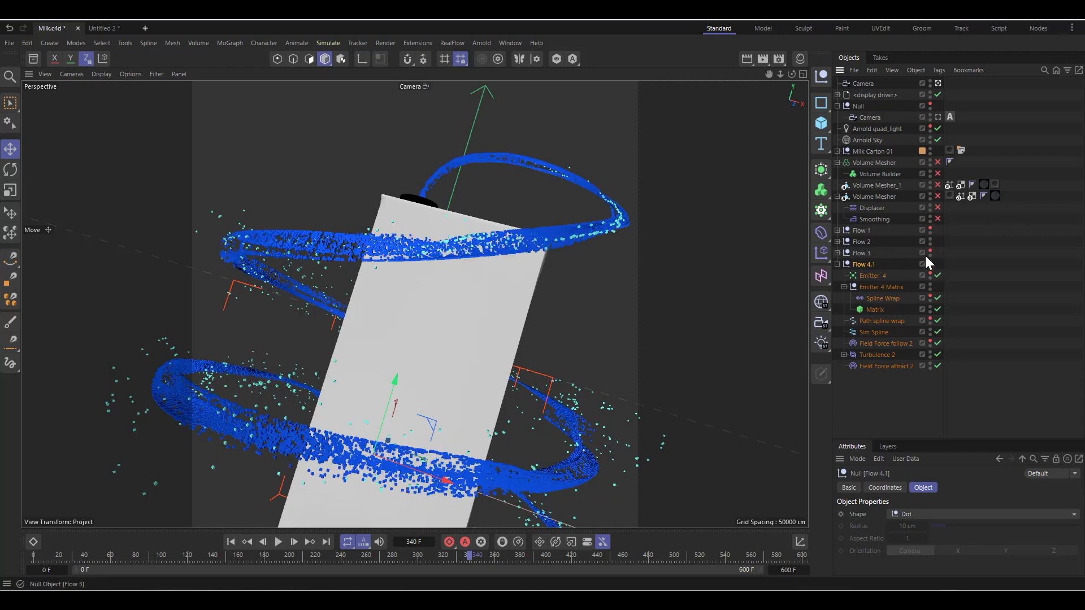
left_click(930, 250)
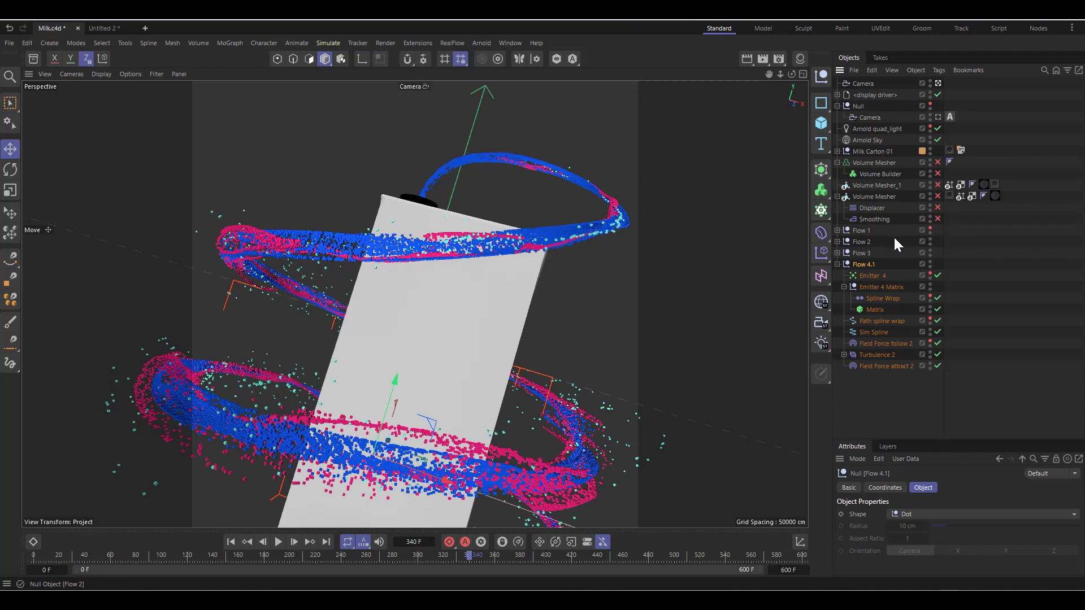
left_click(863, 233)
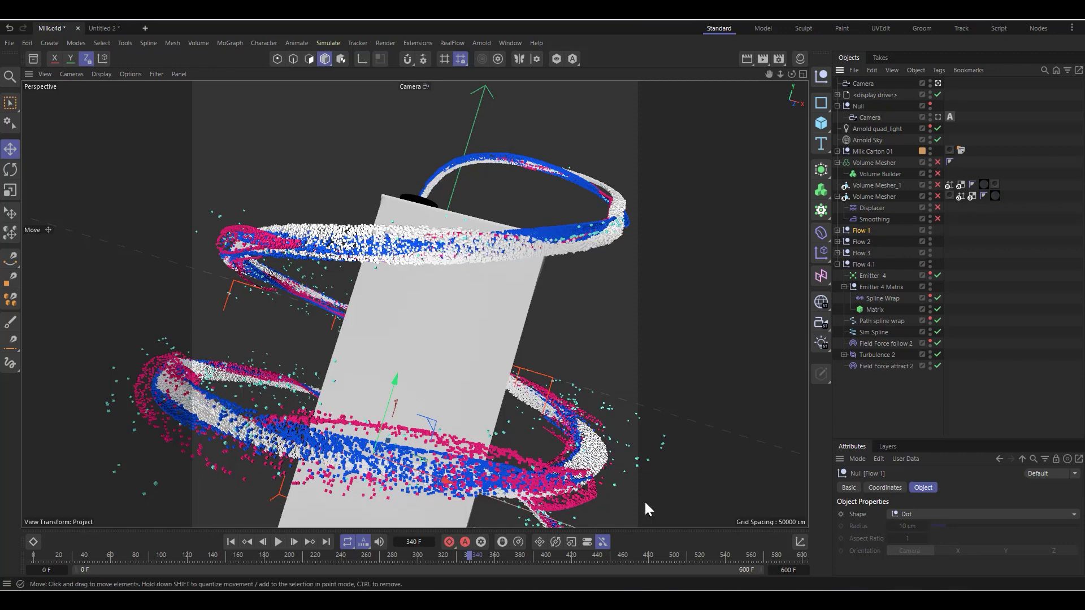
Step: Play the particle flows up to frame 358, and enable the Volume Builder and its parent Volume Mesher
left_click(279, 543)
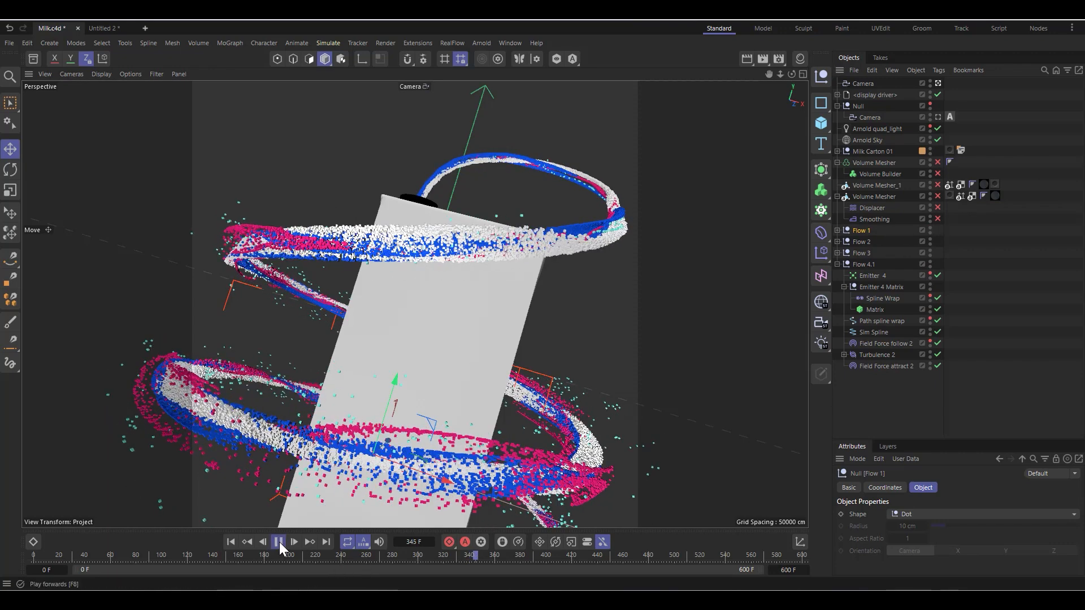
left_click(279, 542)
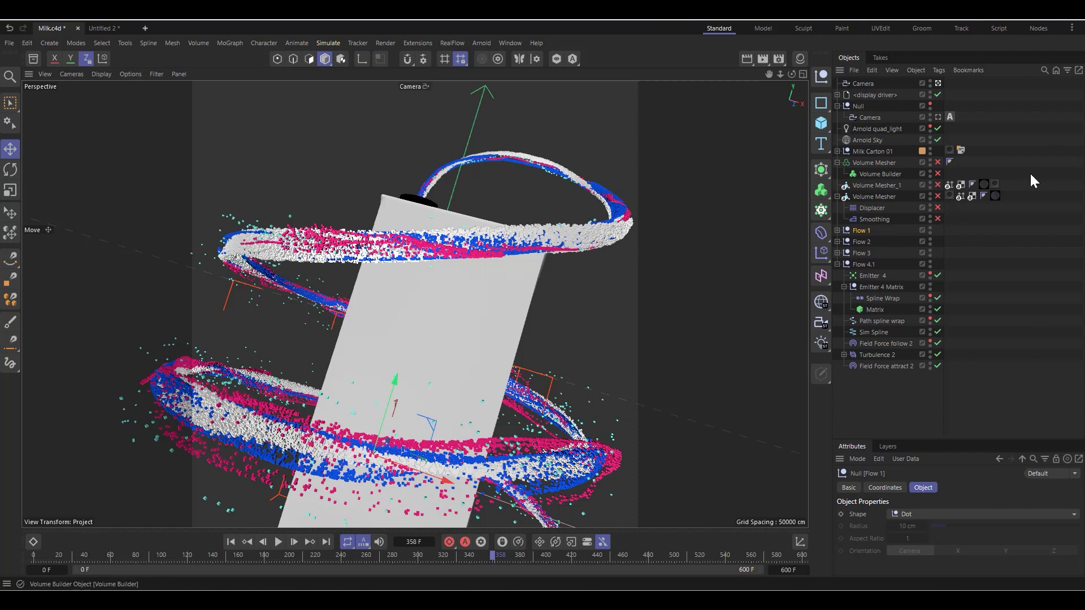
left_click(938, 173)
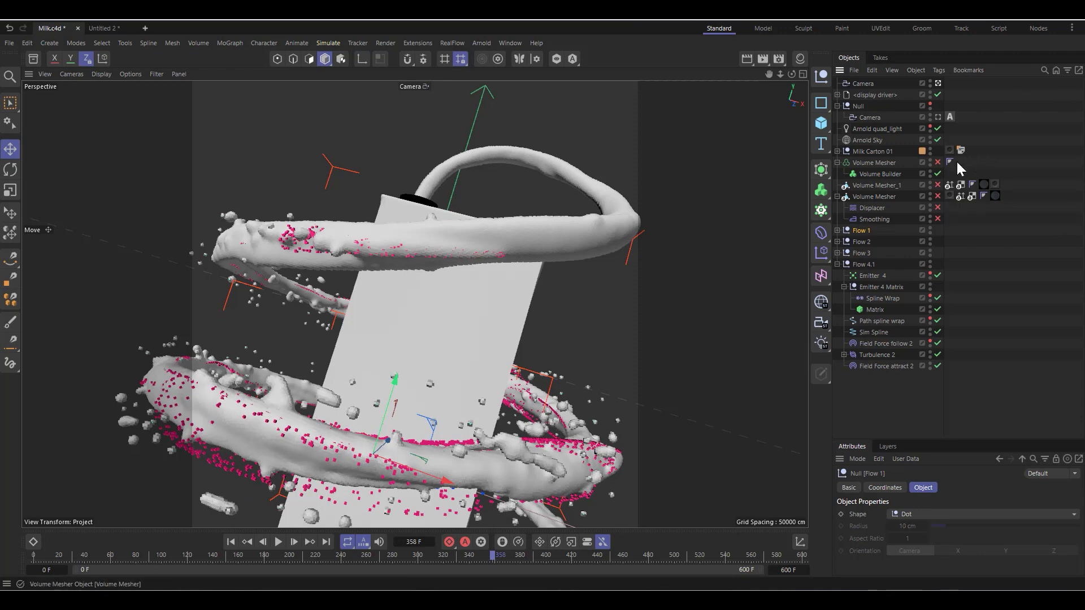
left_click(938, 163)
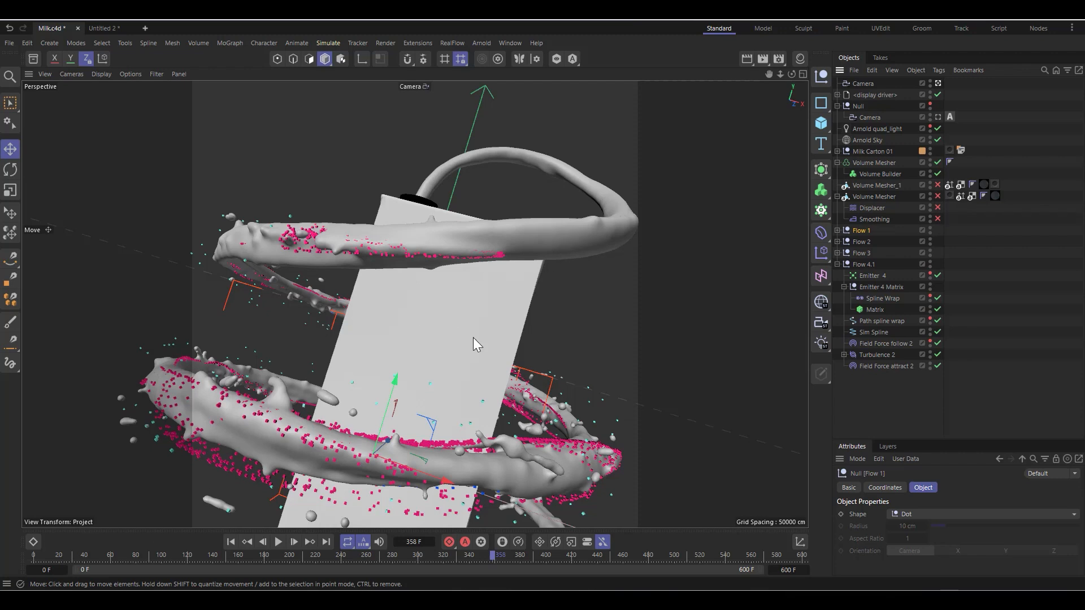
Step: Select the Volume Mesher that holds the Volume Builder and play the meshed flows on to frame 360
left_click(860, 163)
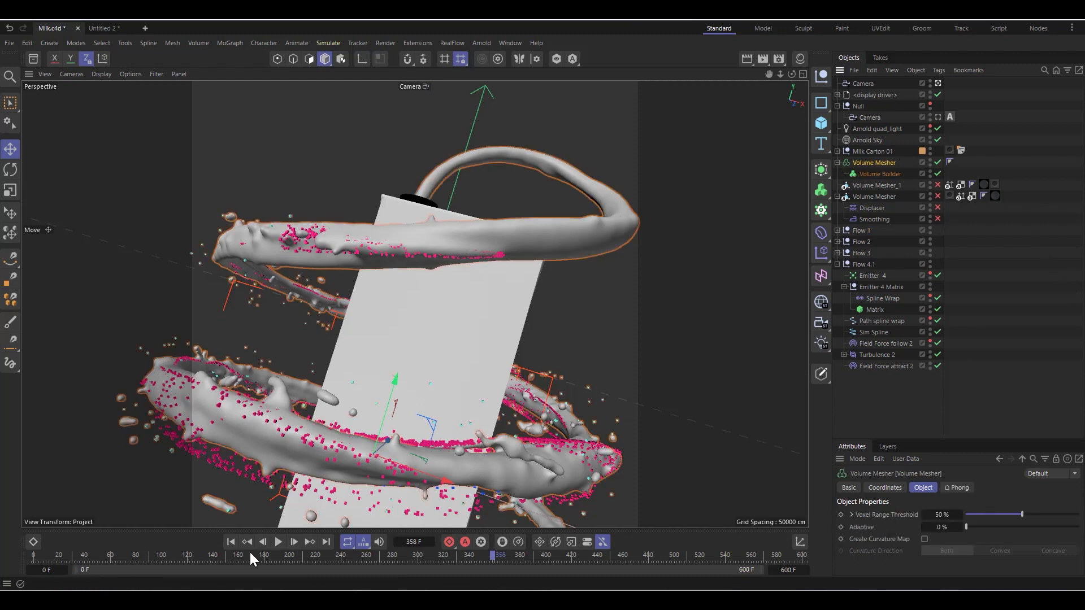
left_click(277, 542)
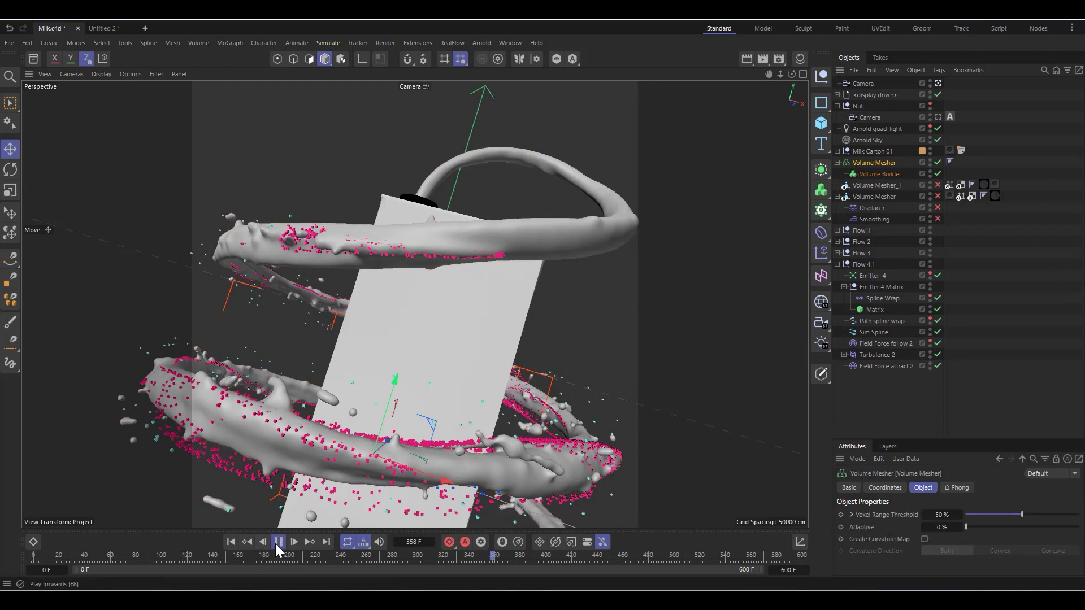
left_click(285, 544)
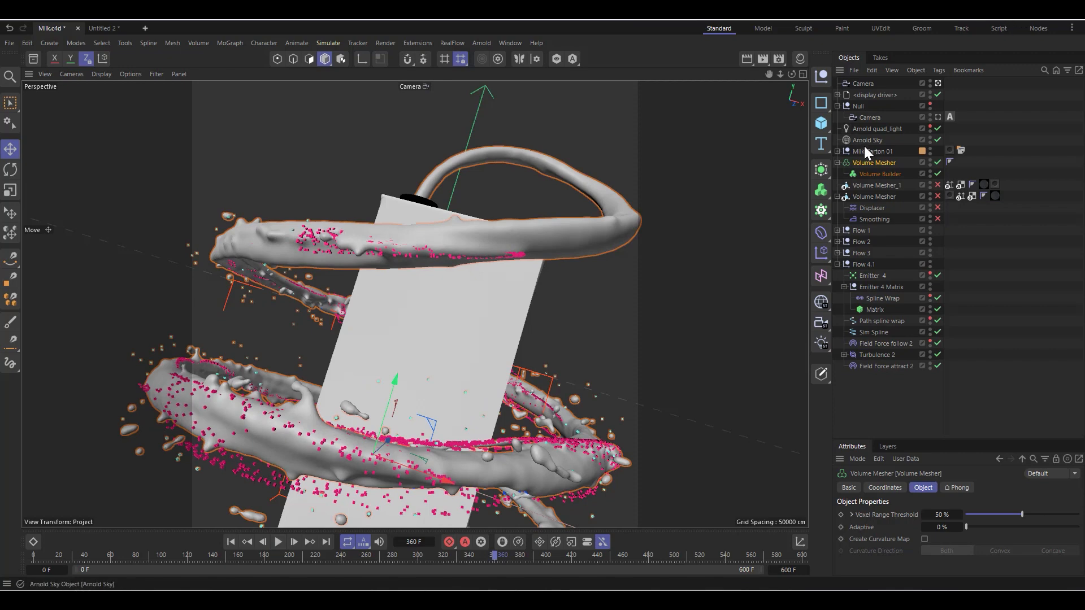
Step: Switch to the Untitled 2 project and bake its Volume Mesher as Alembic, choosing the milk folder as the save location
right_click(870, 161)
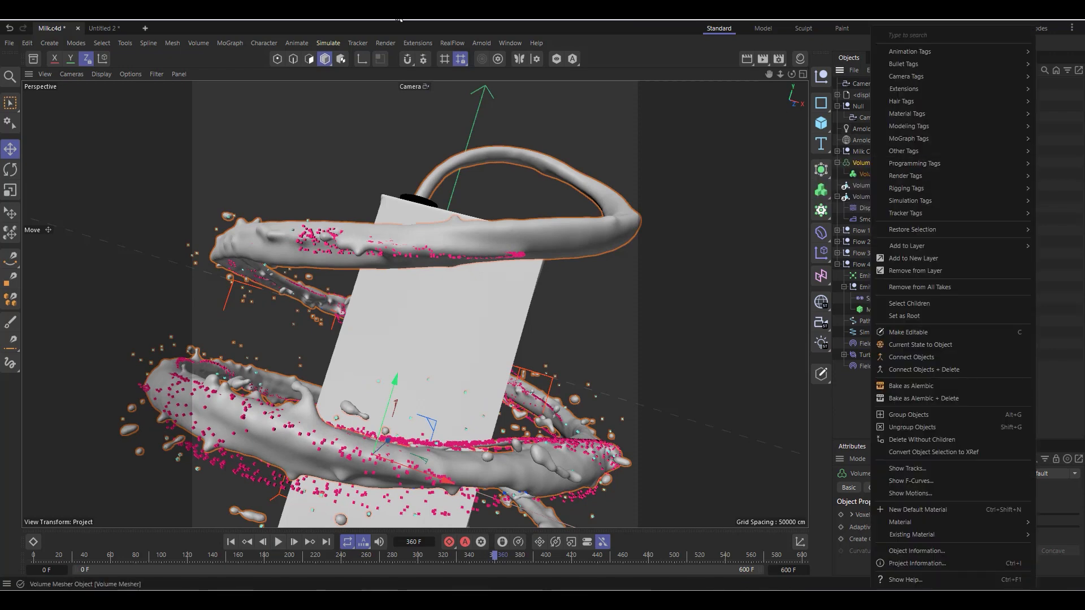
left_click(109, 31)
left_click(108, 29)
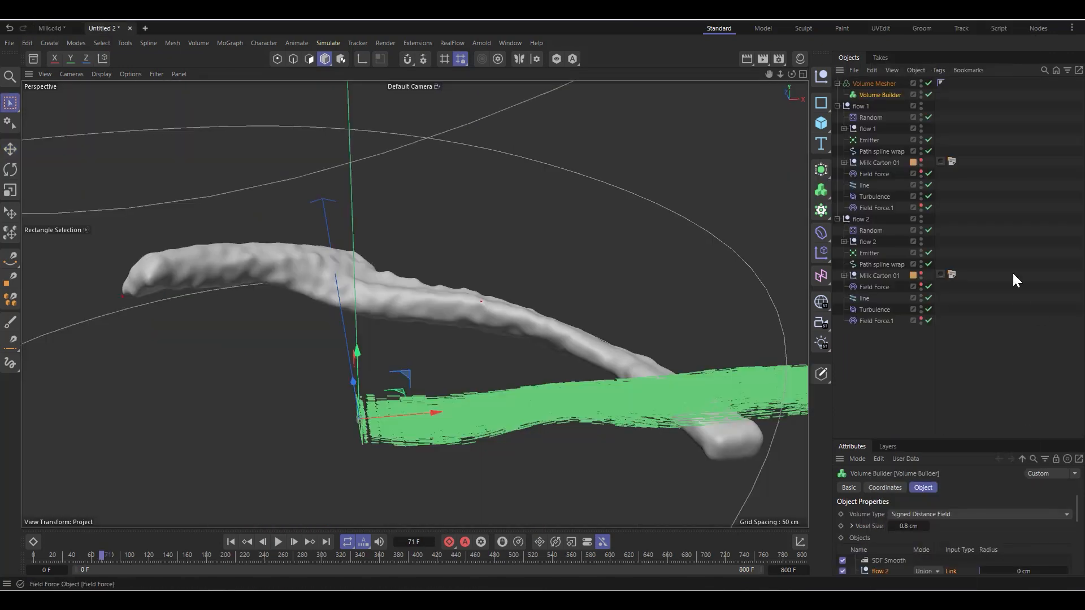
left_click(861, 84)
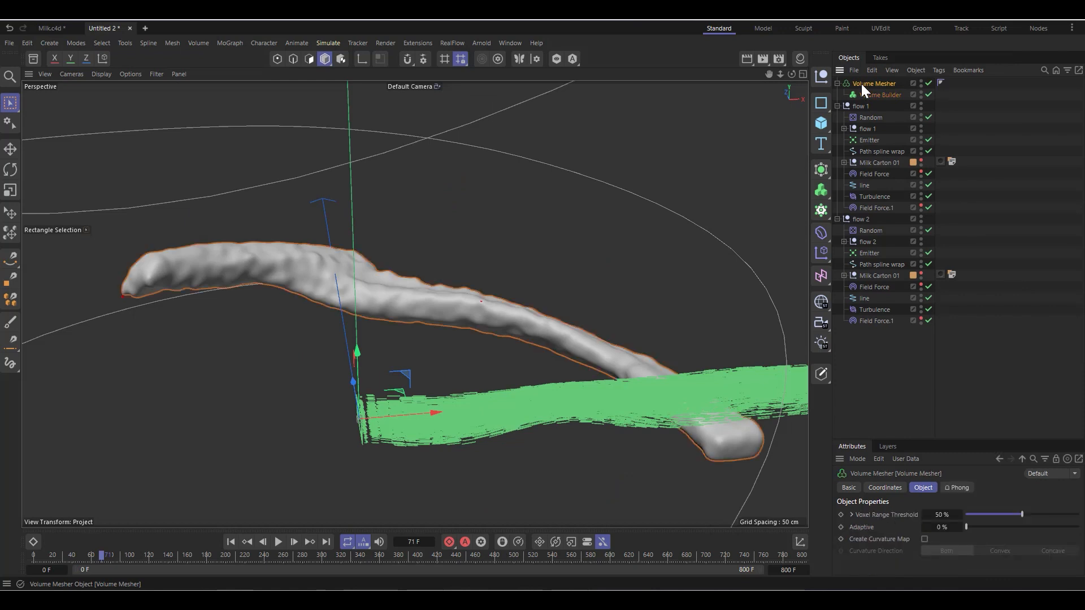
right_click(861, 83)
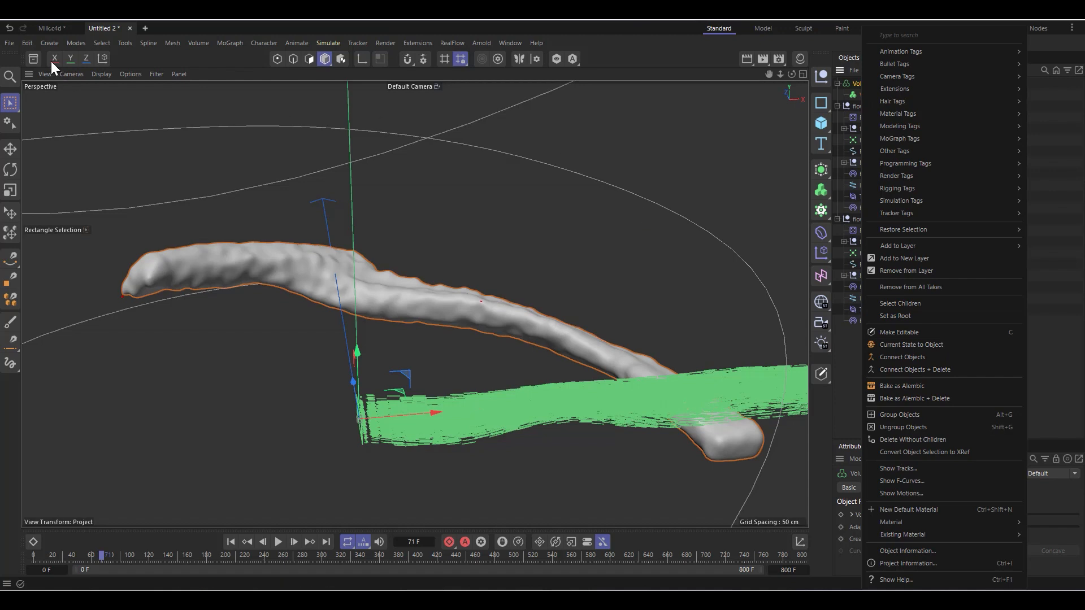
left_click(48, 27)
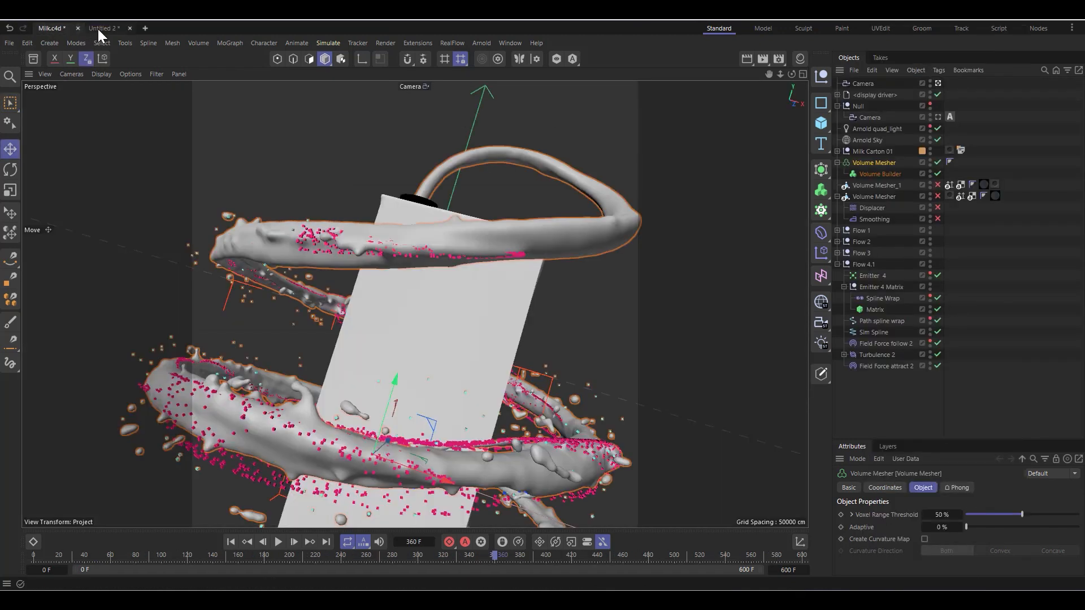
left_click(100, 28)
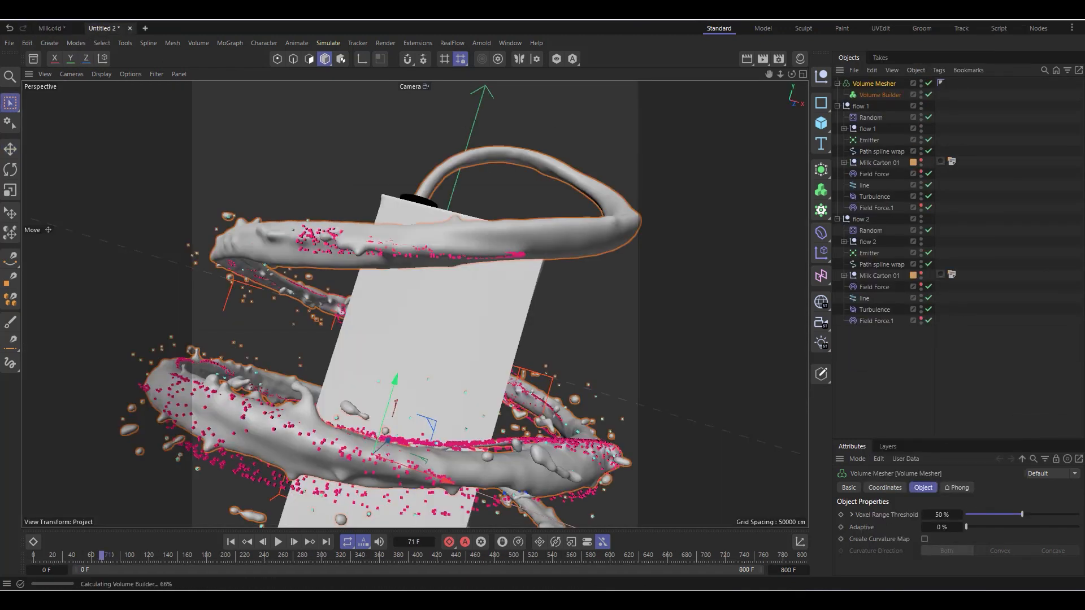
right_click(863, 82)
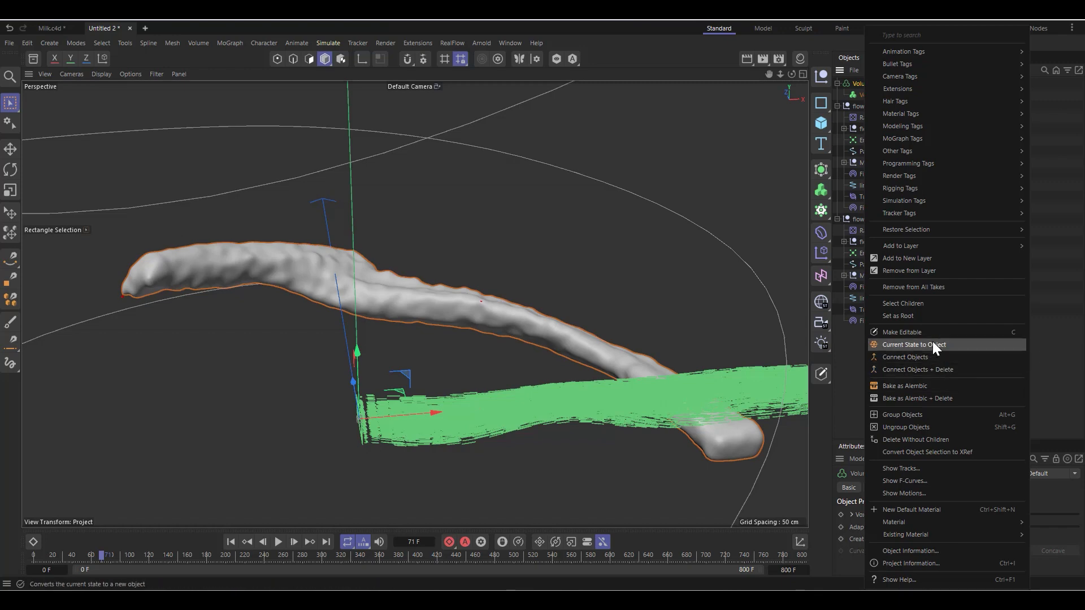
left_click(924, 387)
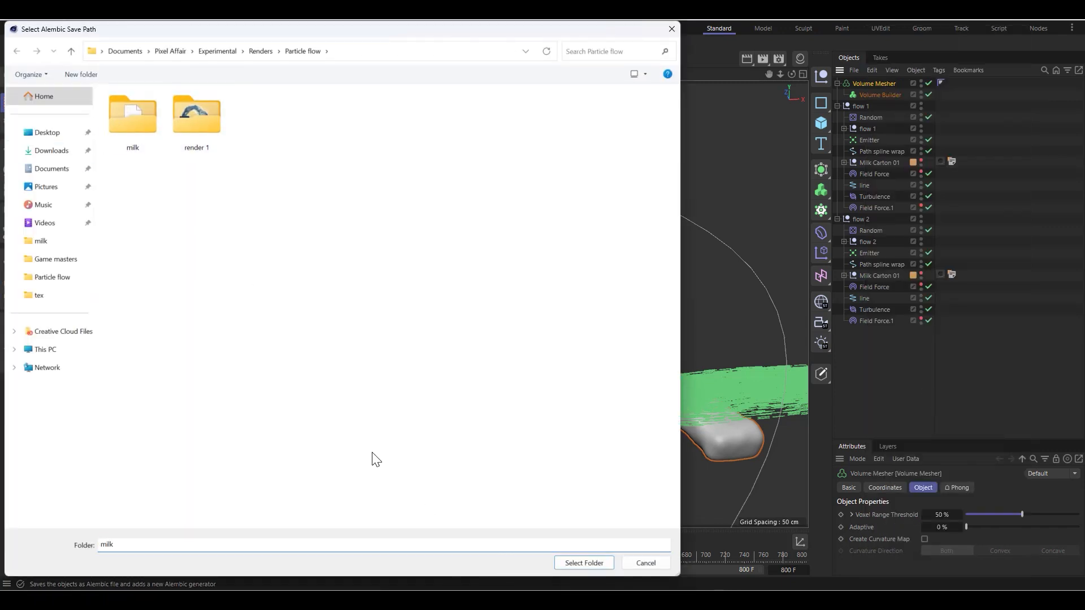
left_click(585, 563)
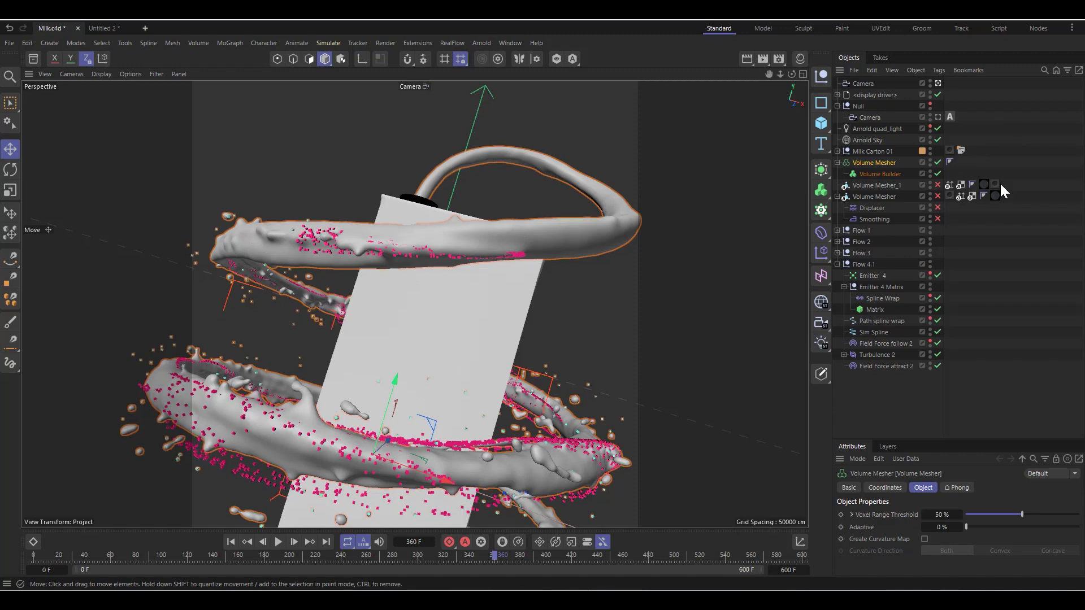
Step: In the Milk project, disable the Volume Builder with its Volume Mesher, and disable Emitters 1 to 4 in the flow groups
left_click(938, 174)
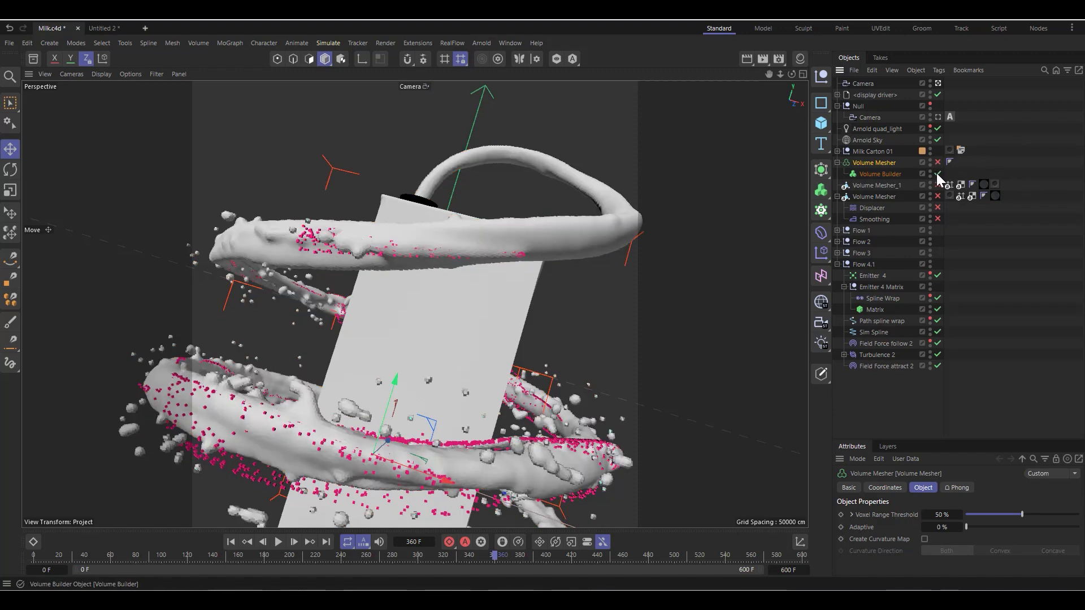
left_click(938, 276)
left_click(837, 253)
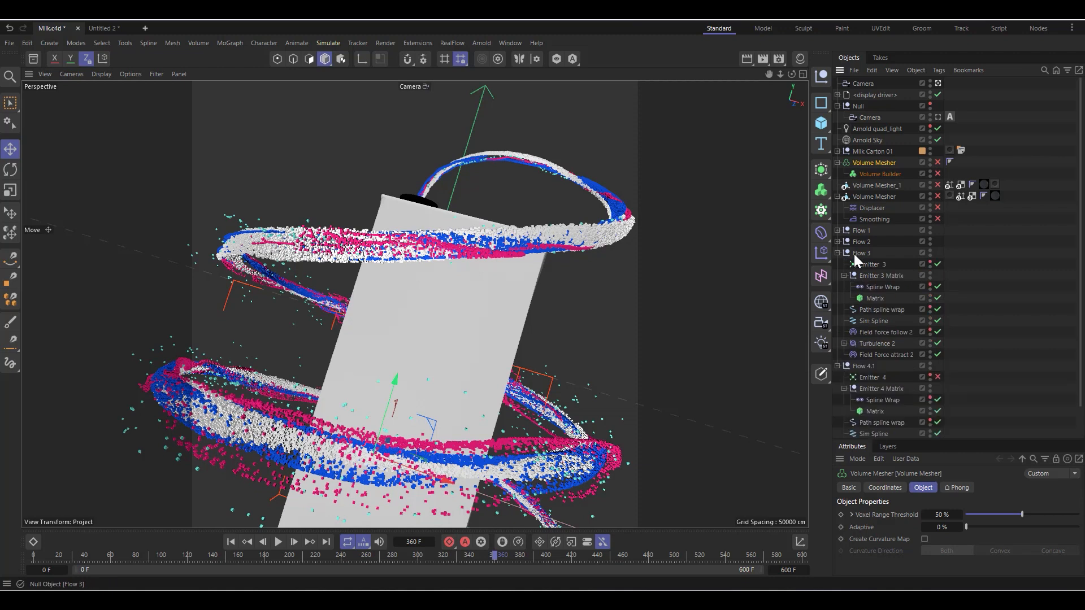
left_click(838, 241)
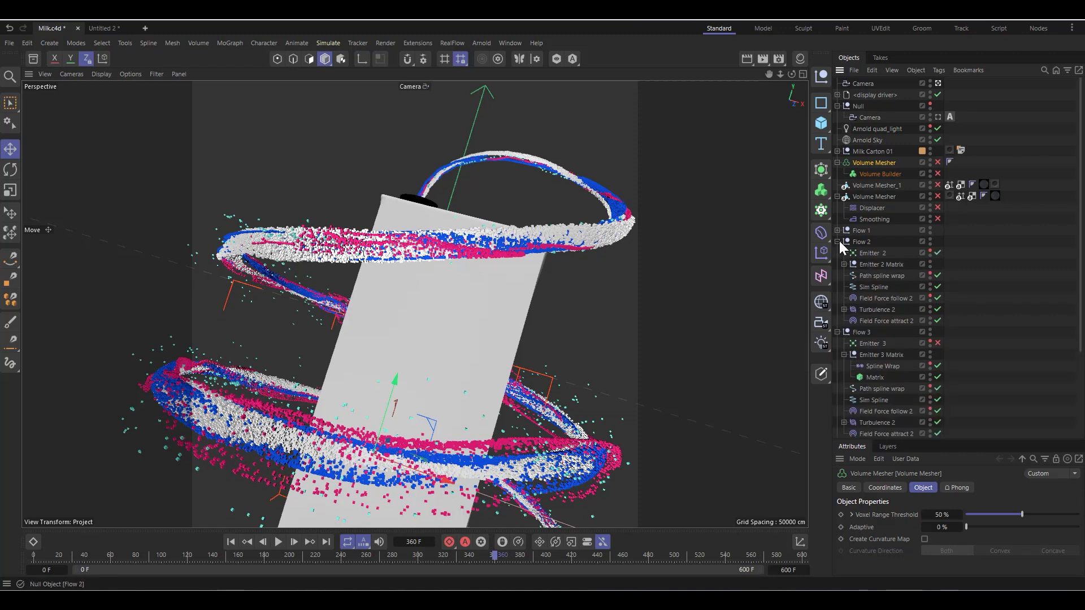
left_click(838, 230)
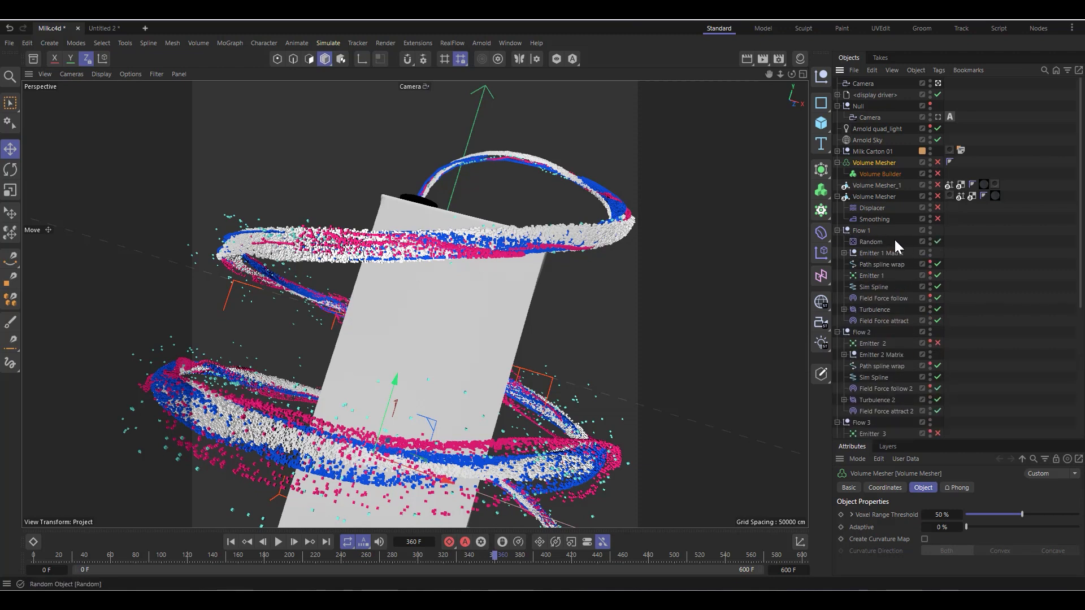
left_click(938, 276)
Step: Collapse Flow 1 and both Volume Mesher hierarchies, and play the timeline from the start to frame 20
left_click(838, 230)
left_click(837, 162)
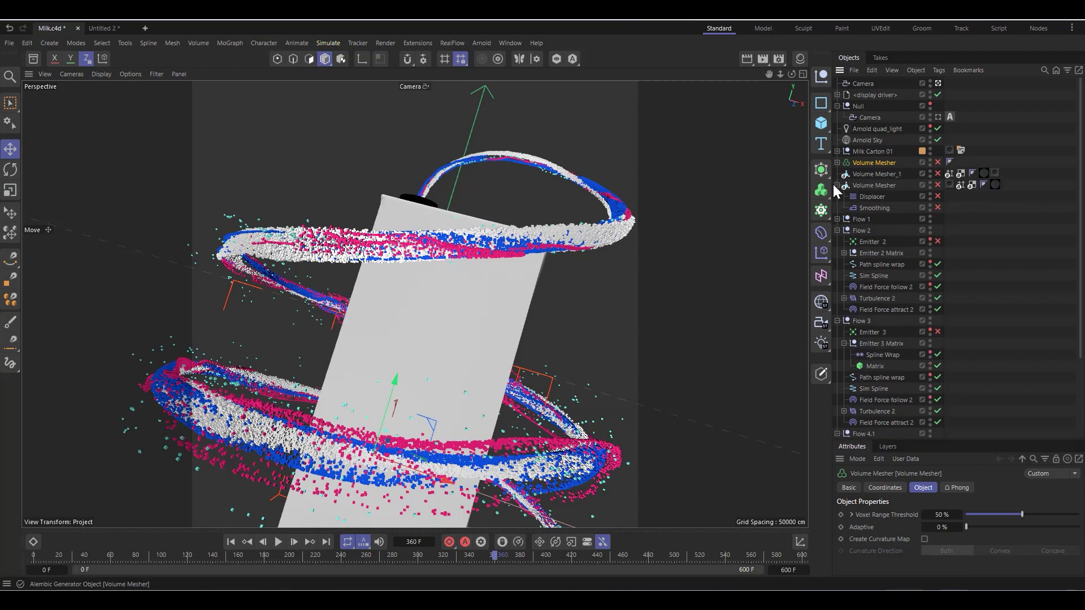
left_click(837, 185)
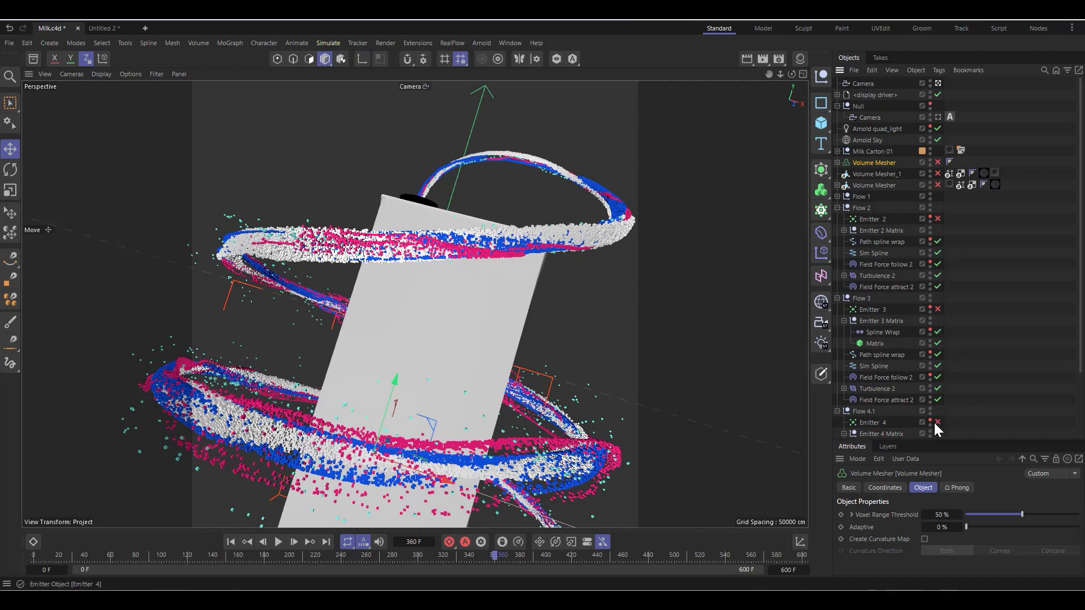
left_click(231, 542)
left_click(279, 542)
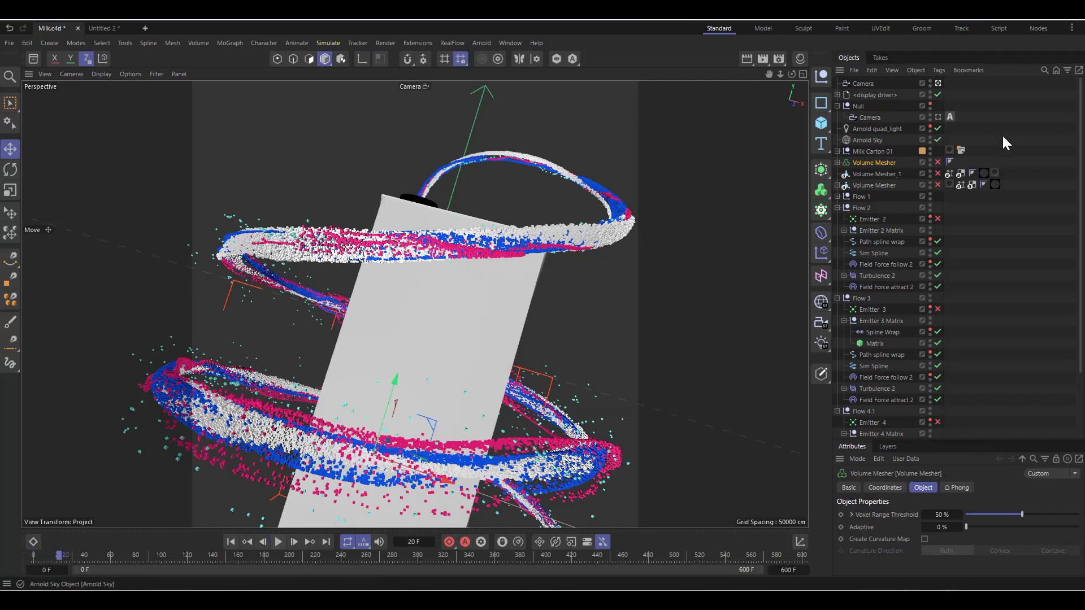
Step: Collapse the Flow 2, Flow 3 and Flow 4.1 groups, and hide all four flow groups in the viewport
left_click(838, 208)
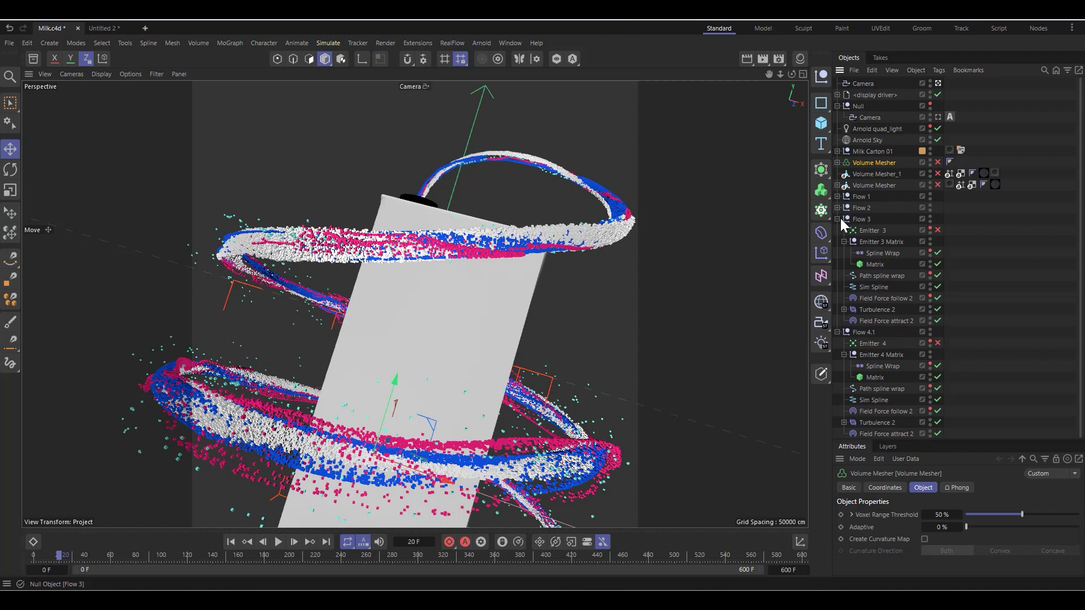
left_click(838, 219)
left_click(837, 231)
left_click(877, 267)
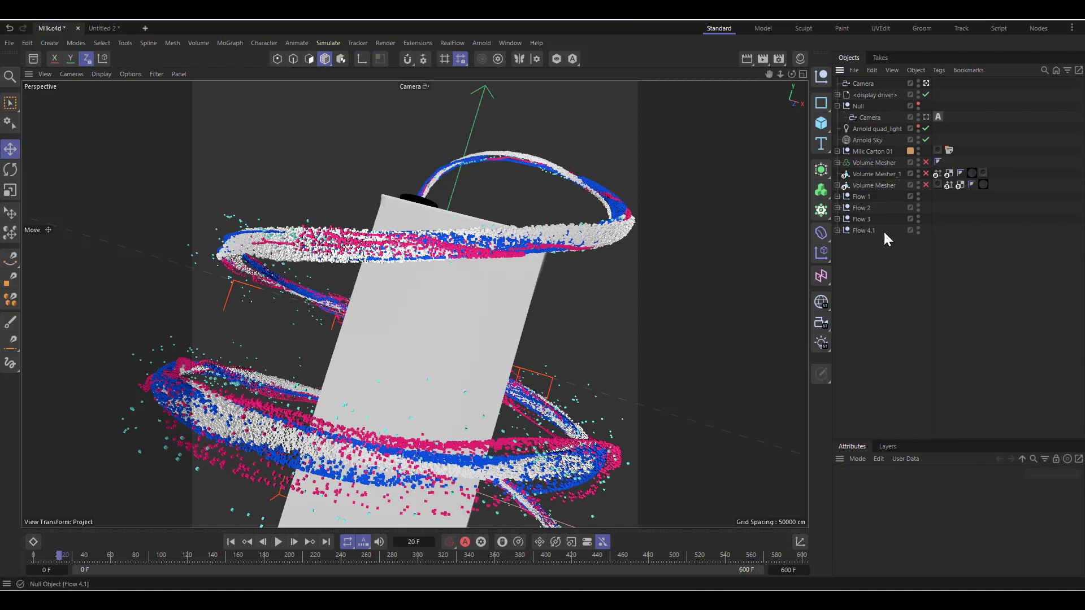
left_click(906, 197)
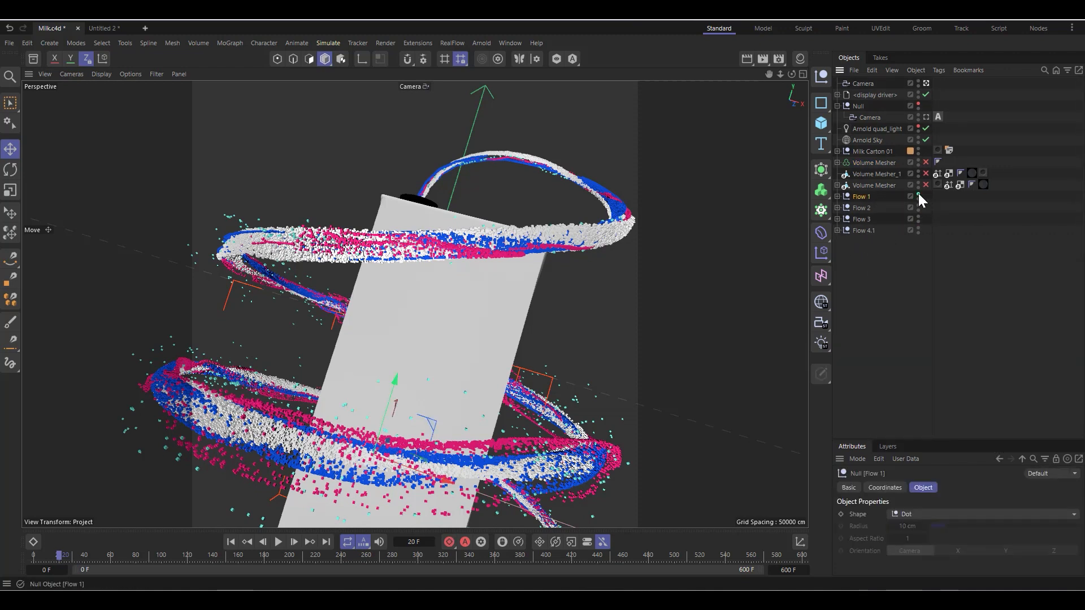
left_click_drag(918, 194, 925, 230)
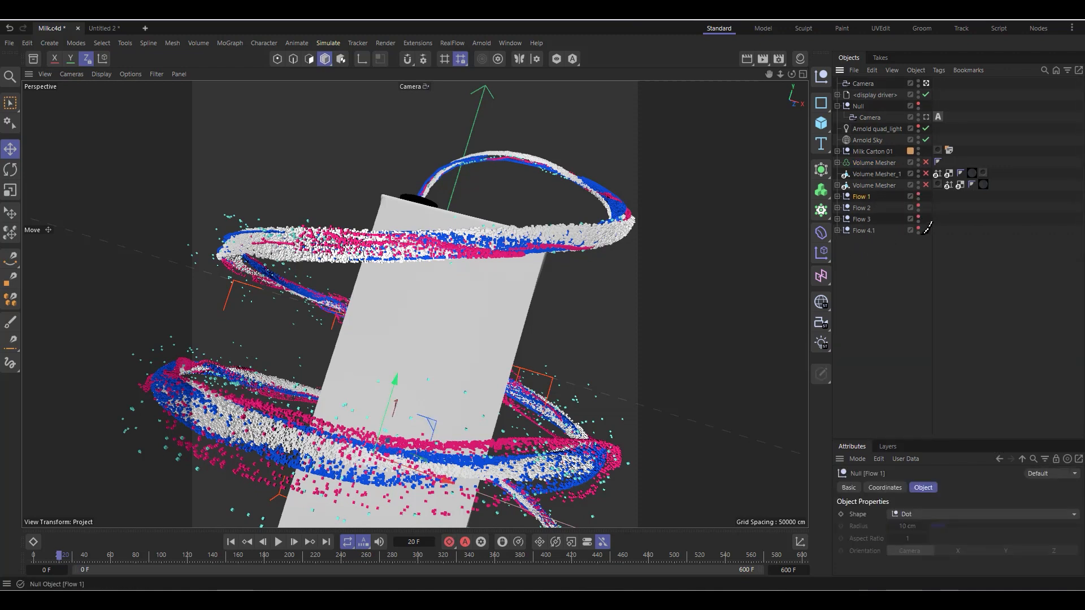
Step: Preview the baked Alembic Volume Mesher, disable it again, and enable and select Volume Mesher_1 instead
left_click(879, 186)
left_click(926, 184)
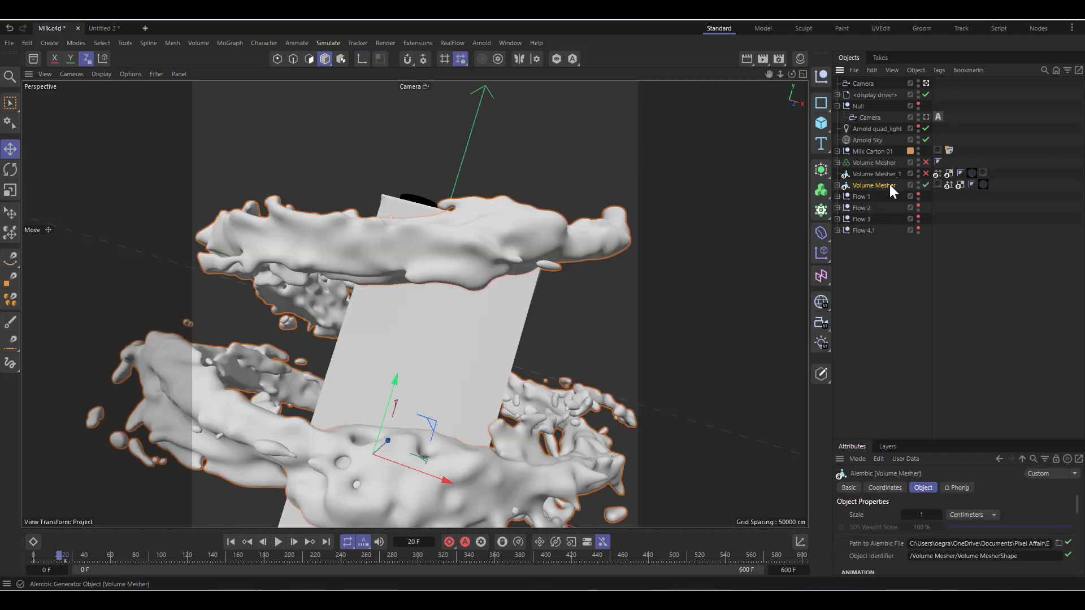
left_click(926, 185)
left_click(925, 173)
left_click(876, 173)
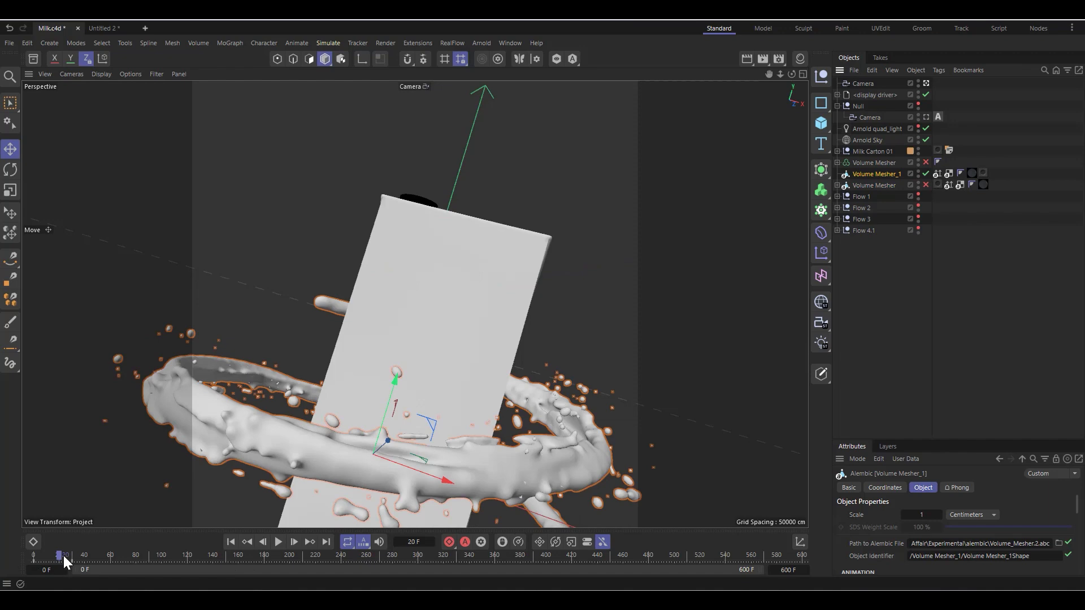
Step: Scrub the cached splash from frame 0 to 131, and enlarge the attributes area to show Volume Mesher_1's animation settings
left_click_drag(64, 555, 1, 565)
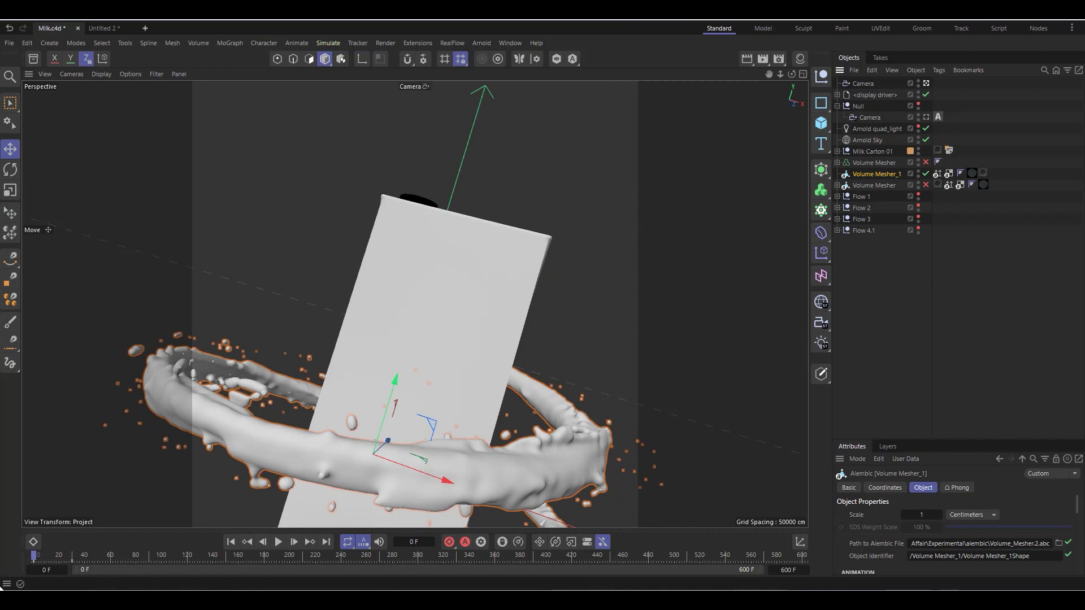
left_click_drag(35, 554, 202, 570)
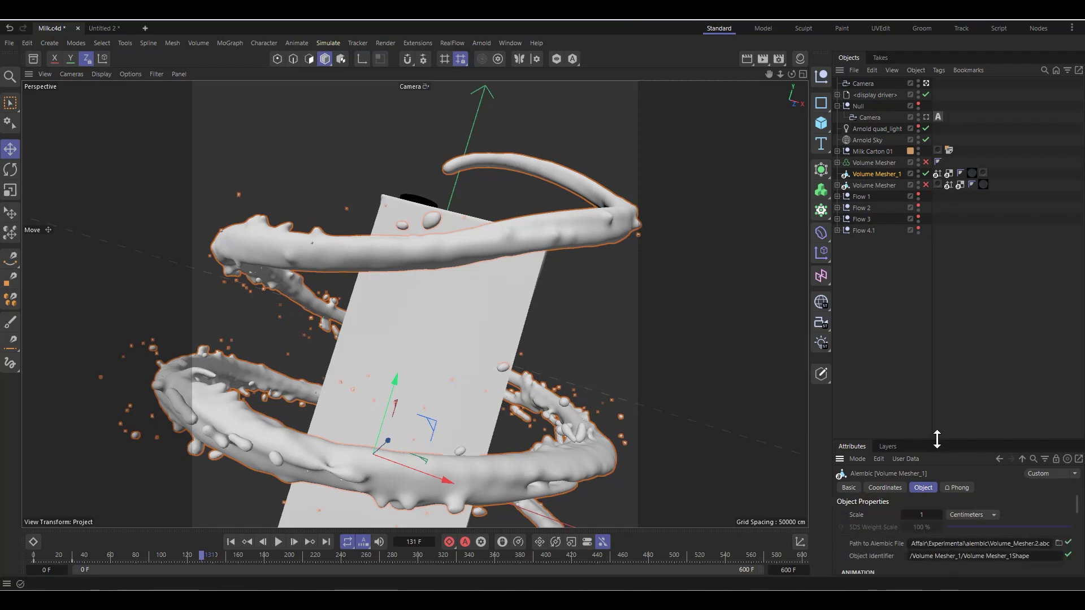
left_click_drag(937, 438, 947, 282)
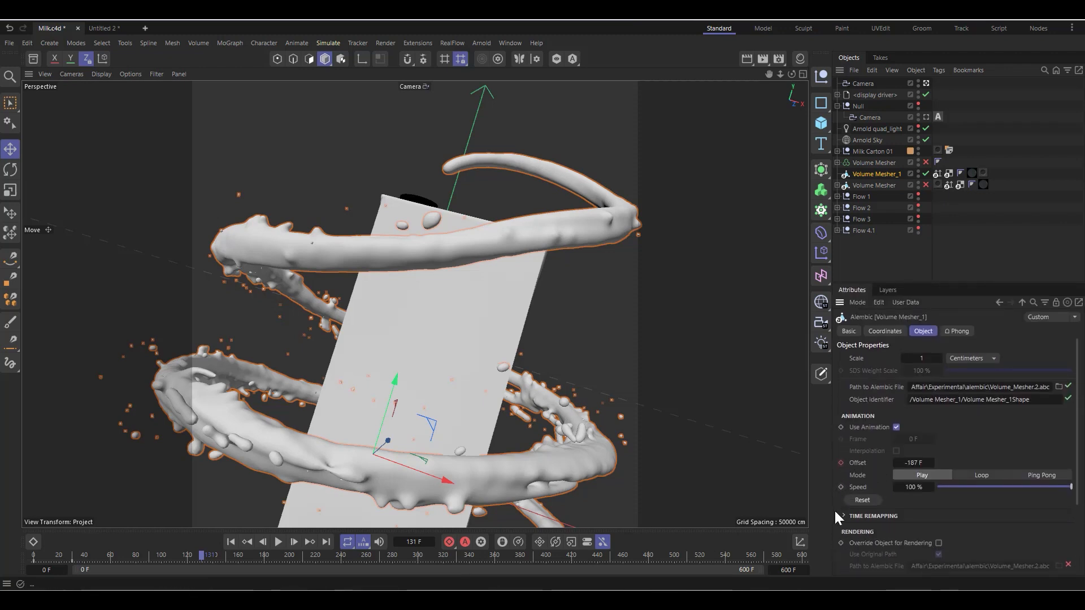
Step: Replay Volume Mesher_1's Alembic animation from the start, scrub to frame 58, and play on to frame 93
left_click(231, 541)
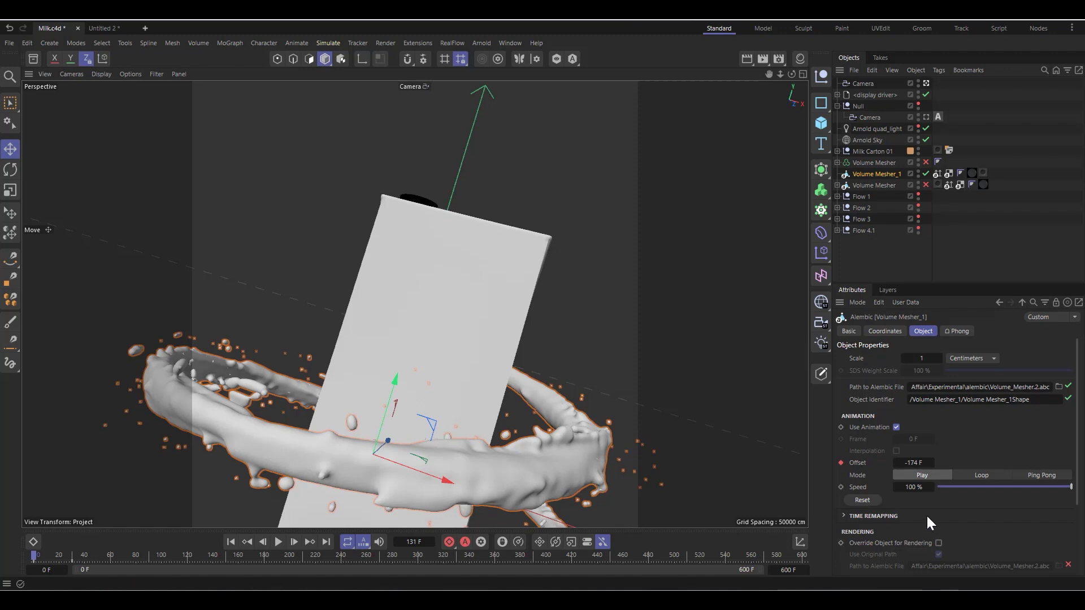
left_click(279, 541)
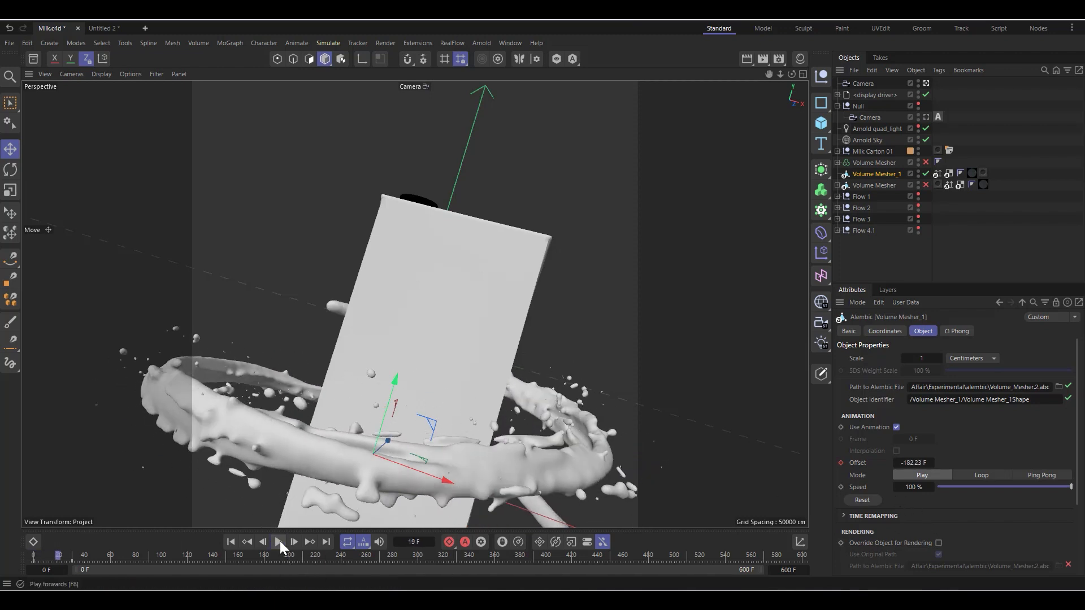
left_click(280, 541)
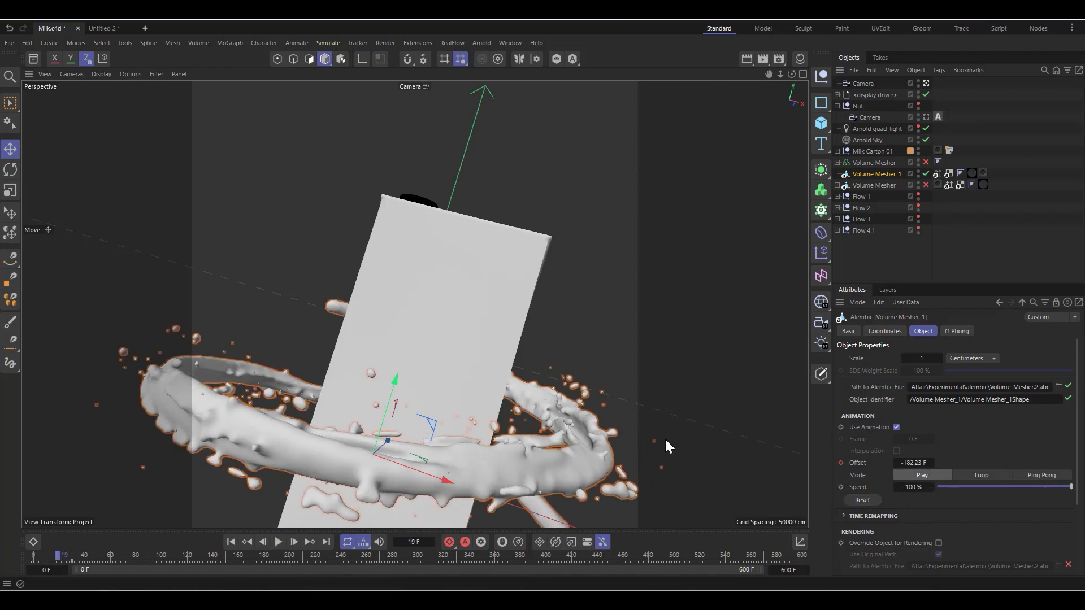
left_click(231, 542)
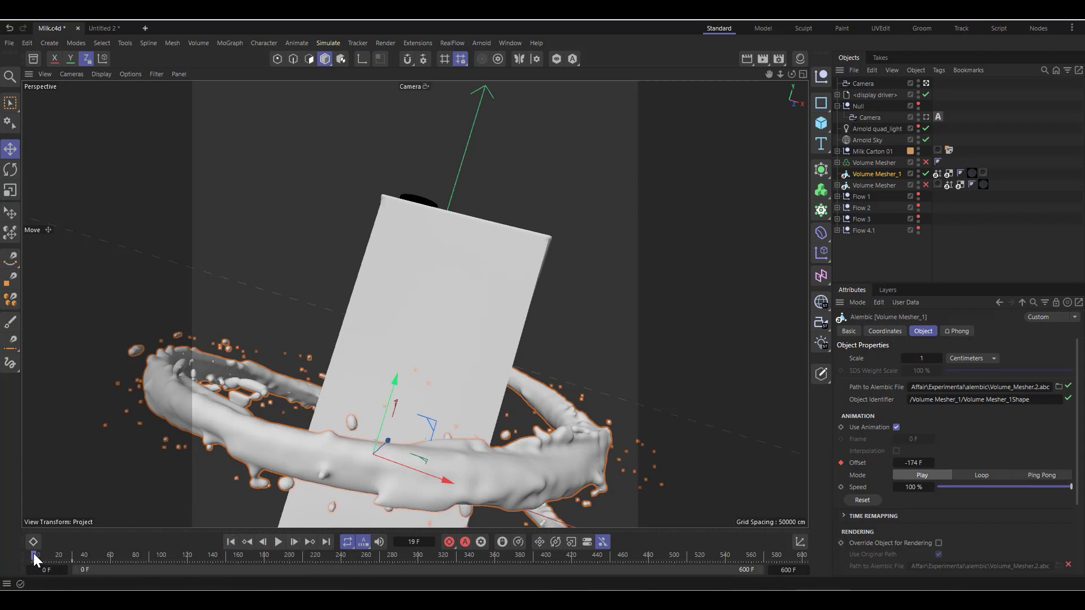
left_click_drag(33, 554, 111, 566)
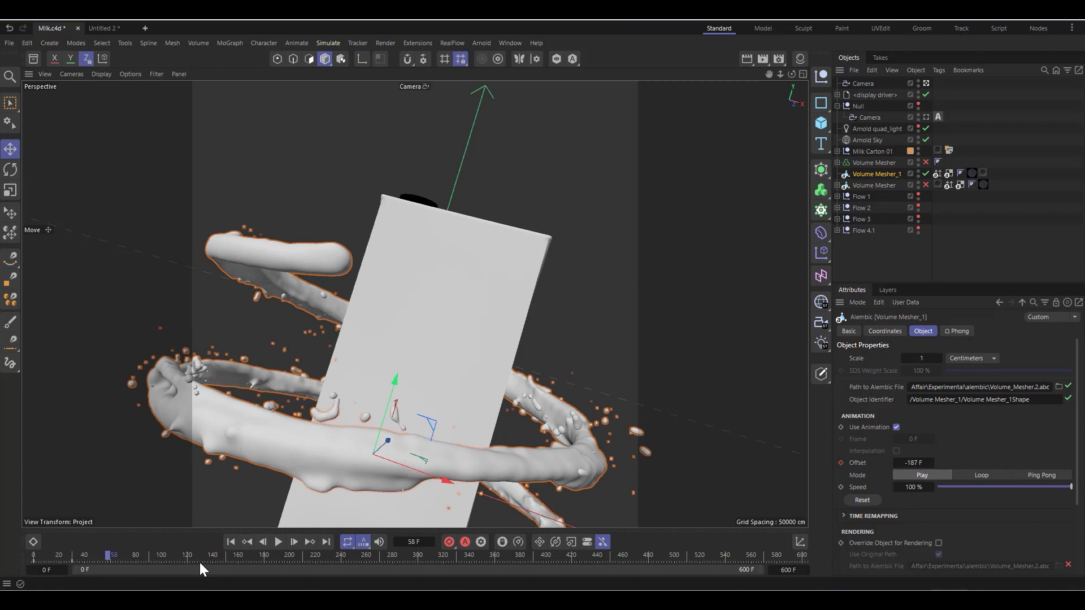
left_click(279, 541)
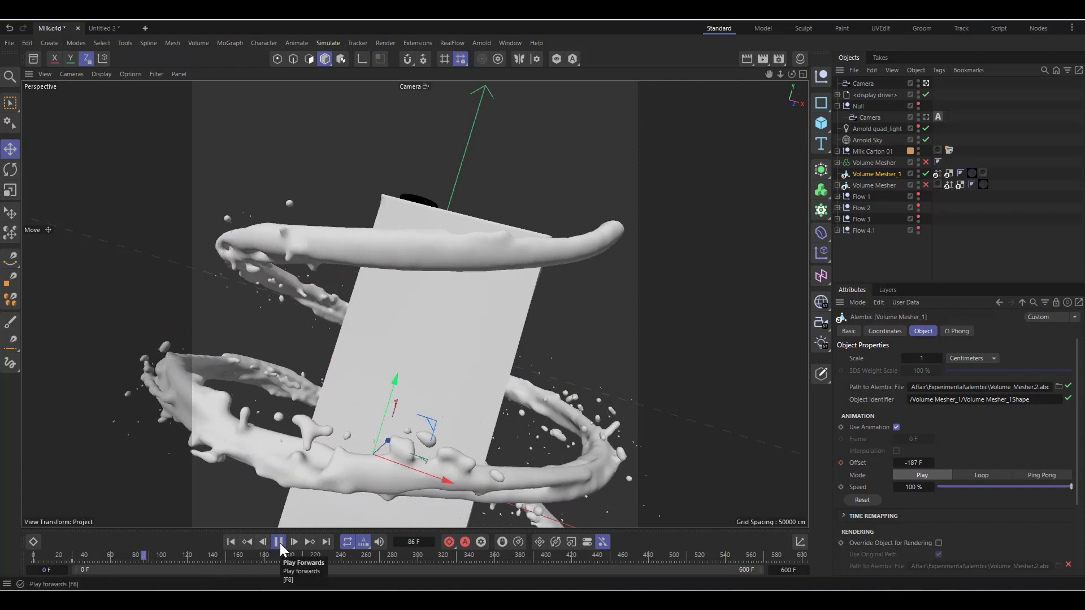
left_click(279, 541)
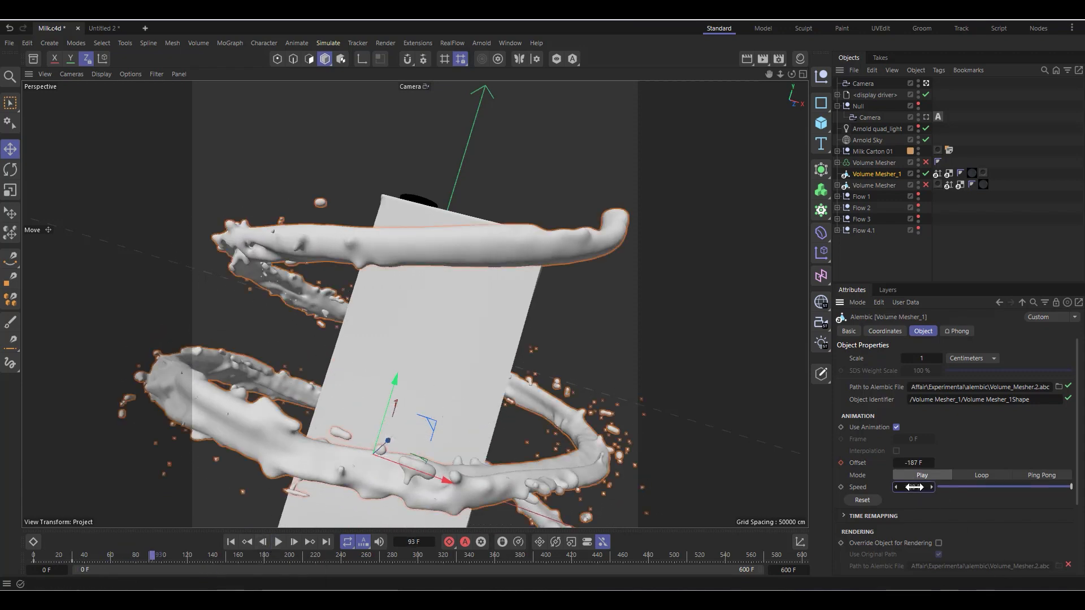
Step: Set Volume Mesher_1's Alembic speed to 150 %, fine-tune it to 155 % during playback, and park the timeline at frame 136
type("150")
key("Return")
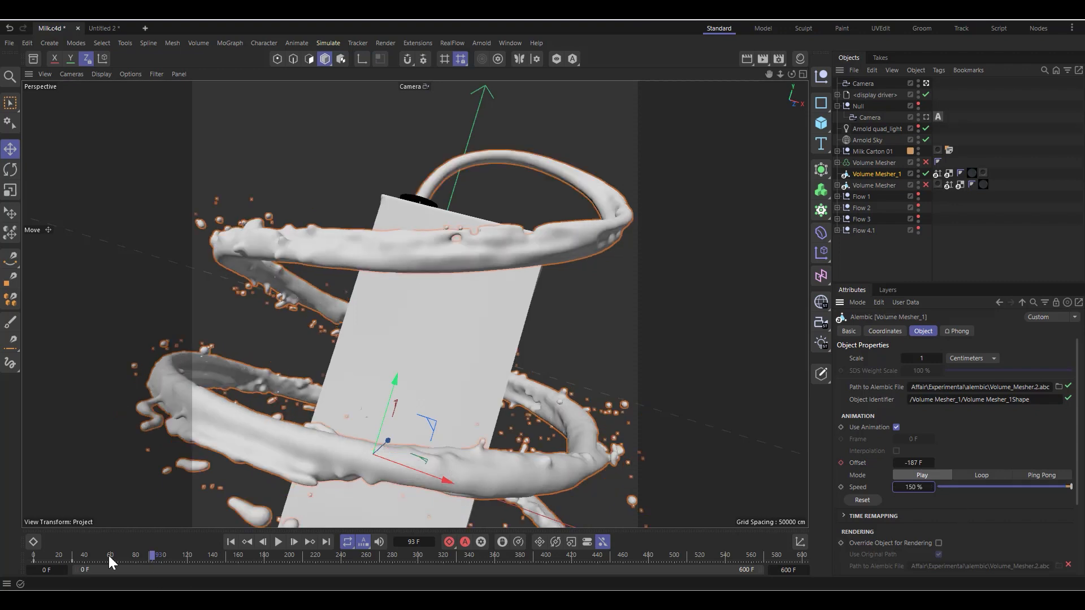
left_click(278, 542)
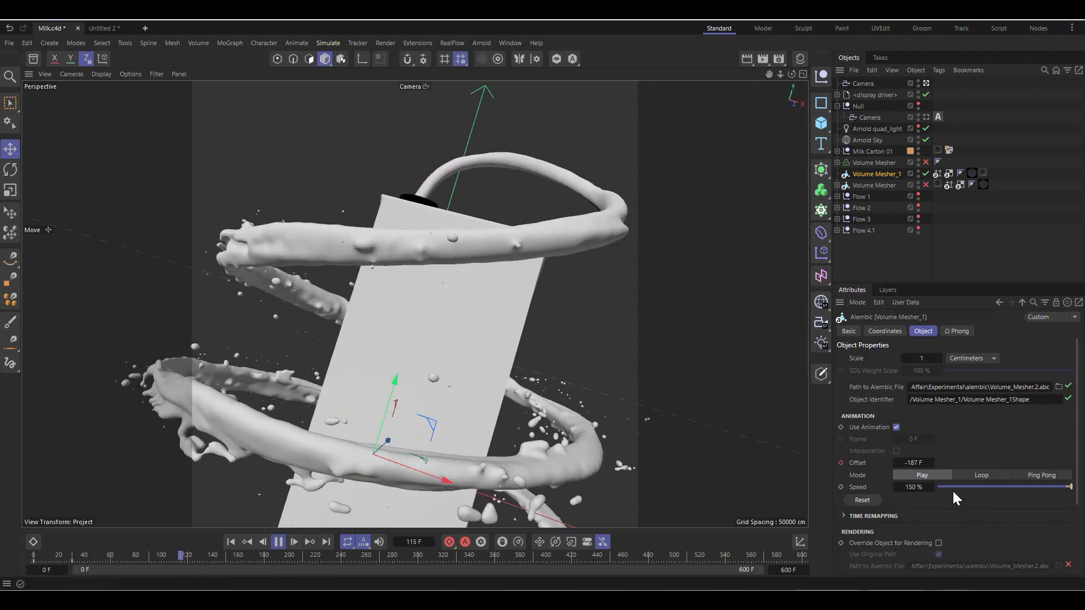
mouse_move(918, 487)
left_mouse_down()
mouse_move(954, 487)
mouse_move(907, 486)
mouse_move(922, 486)
left_mouse_up()
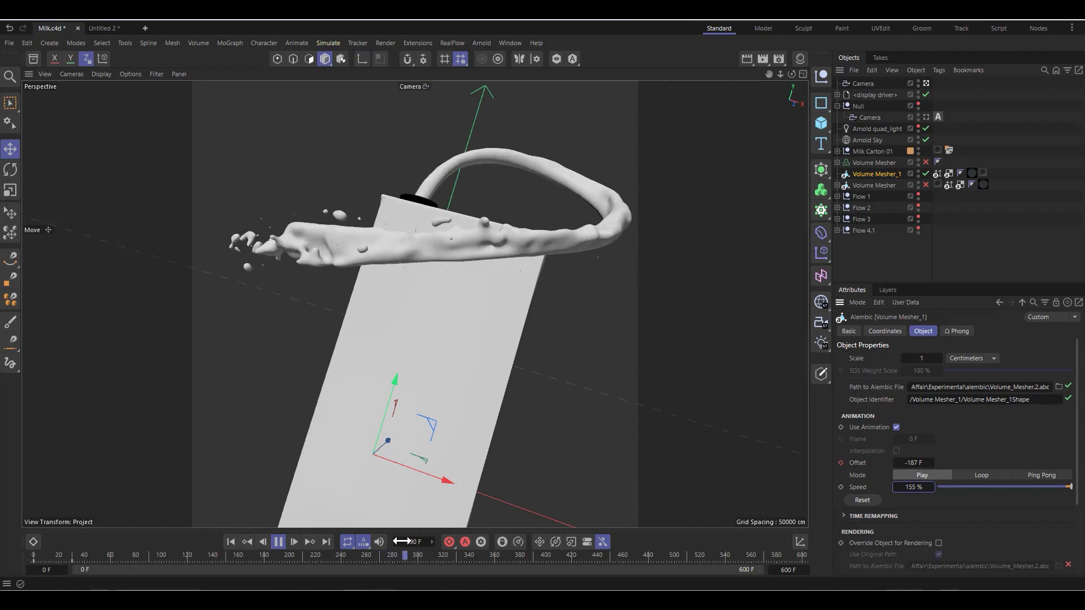
left_click(278, 541)
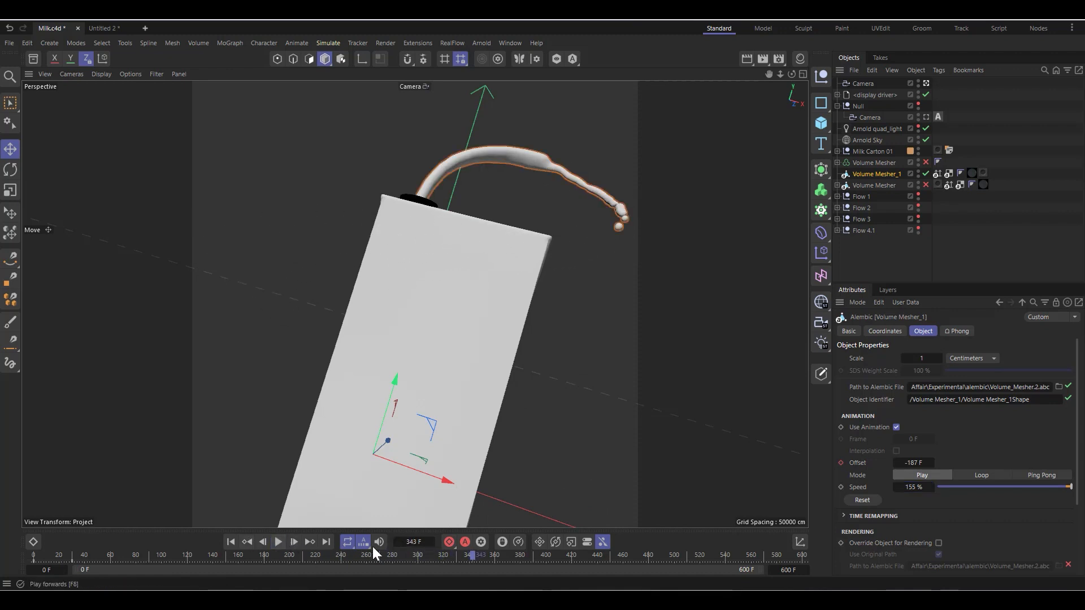
left_click(417, 554)
left_click_drag(381, 552, 208, 534)
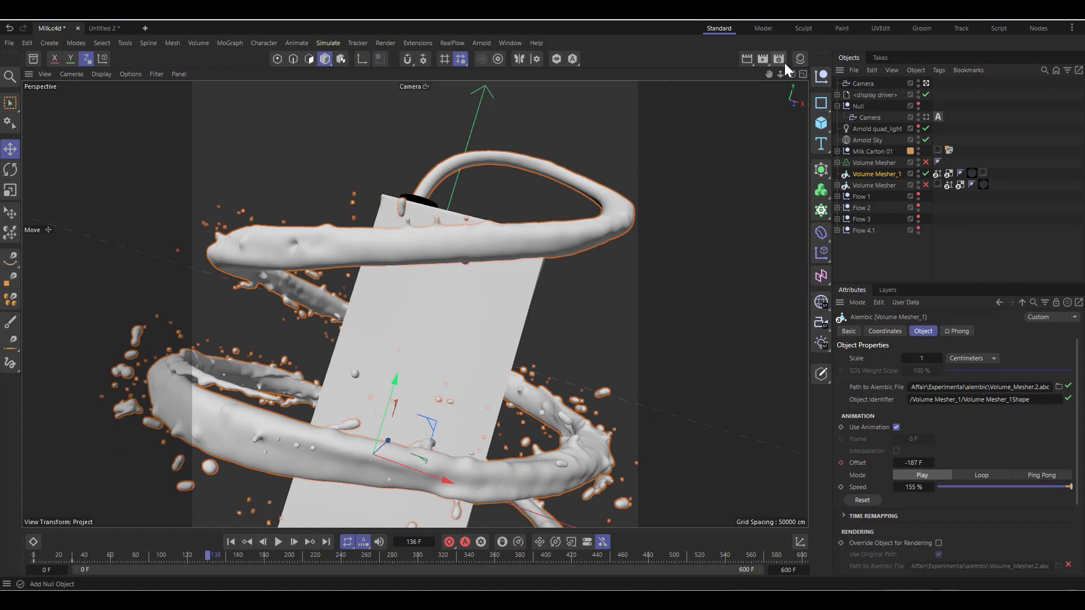
Step: Inspect the main settings of the Arnold Sky and the Arnold quad_light
left_click(863, 141)
left_click(918, 127)
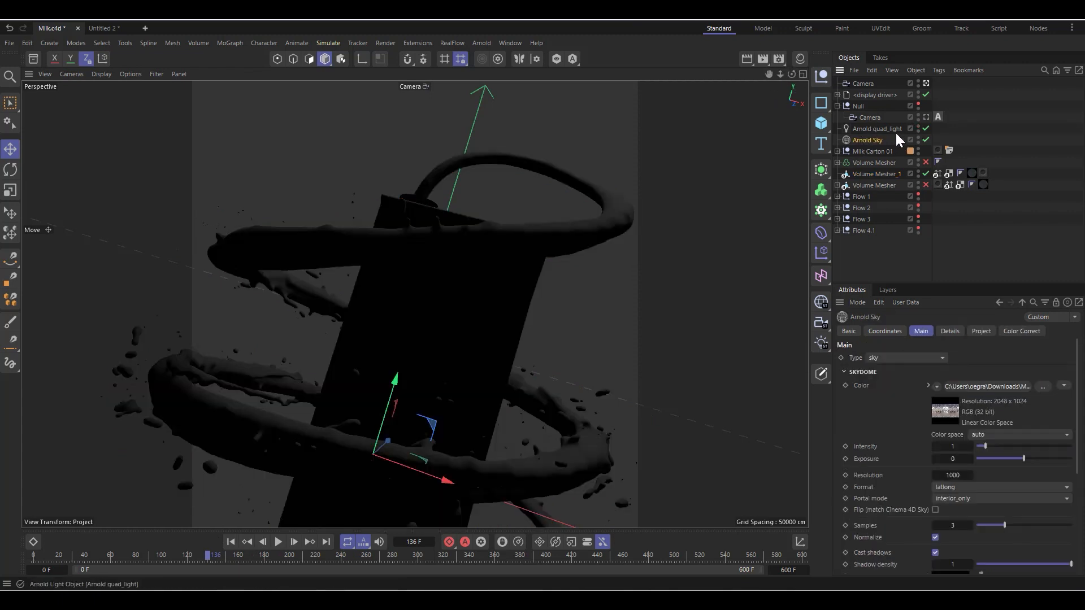
left_click(884, 130)
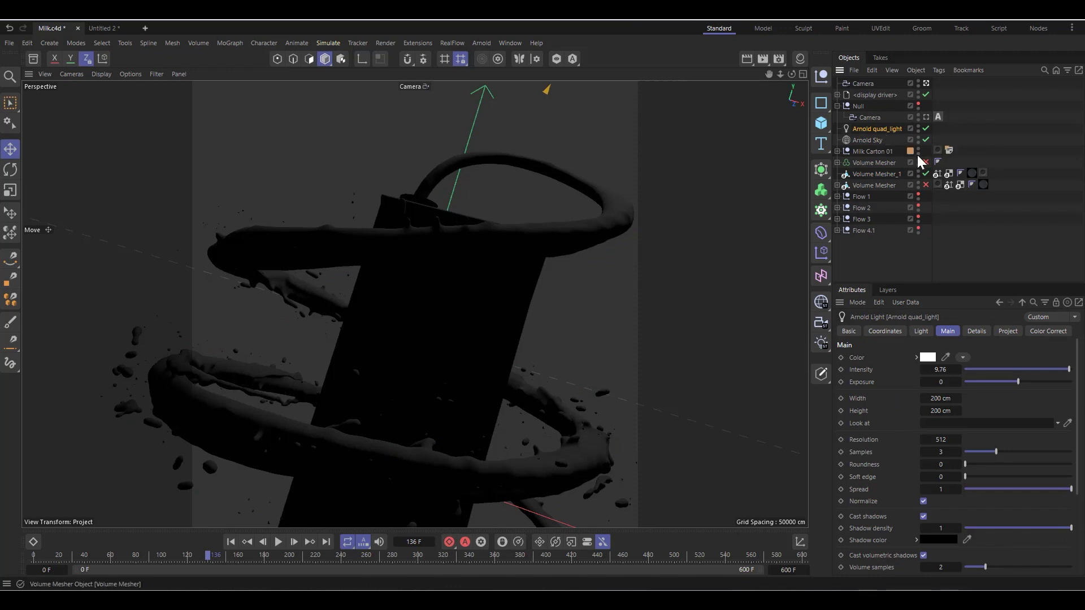
left_click(881, 140)
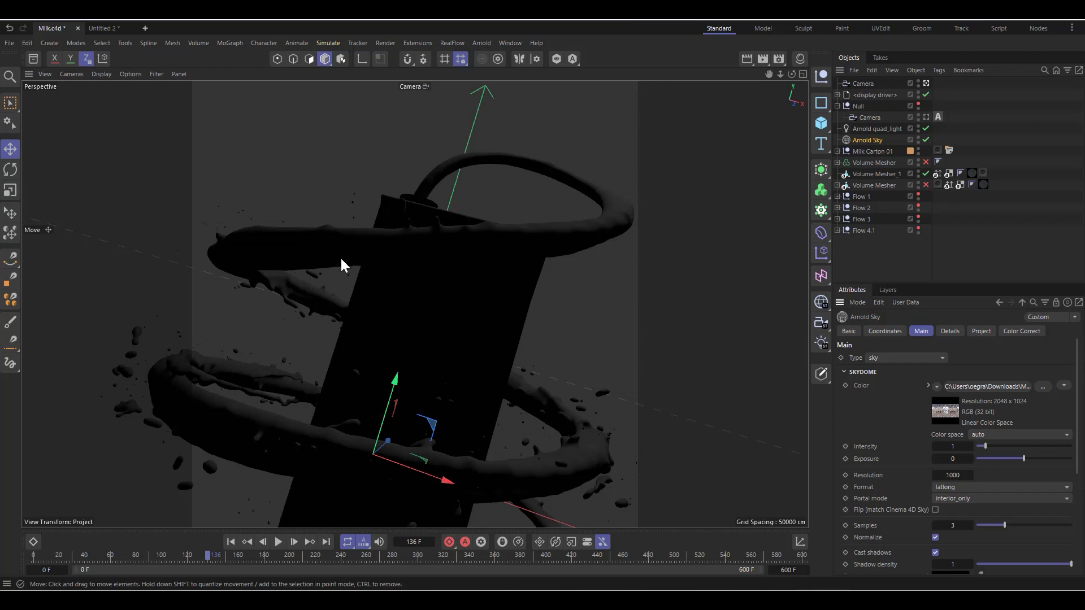
Step: Inspect the milk's standard_surface material in the shader network editor, including its subsurface settings, and close the network editor
left_click(800, 59)
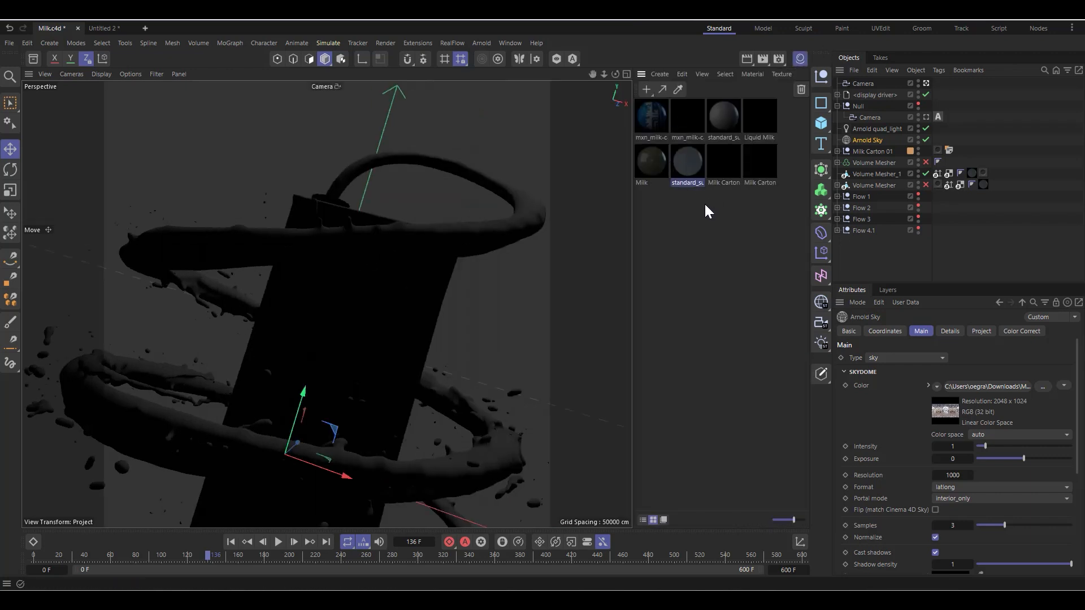
double_click(691, 164)
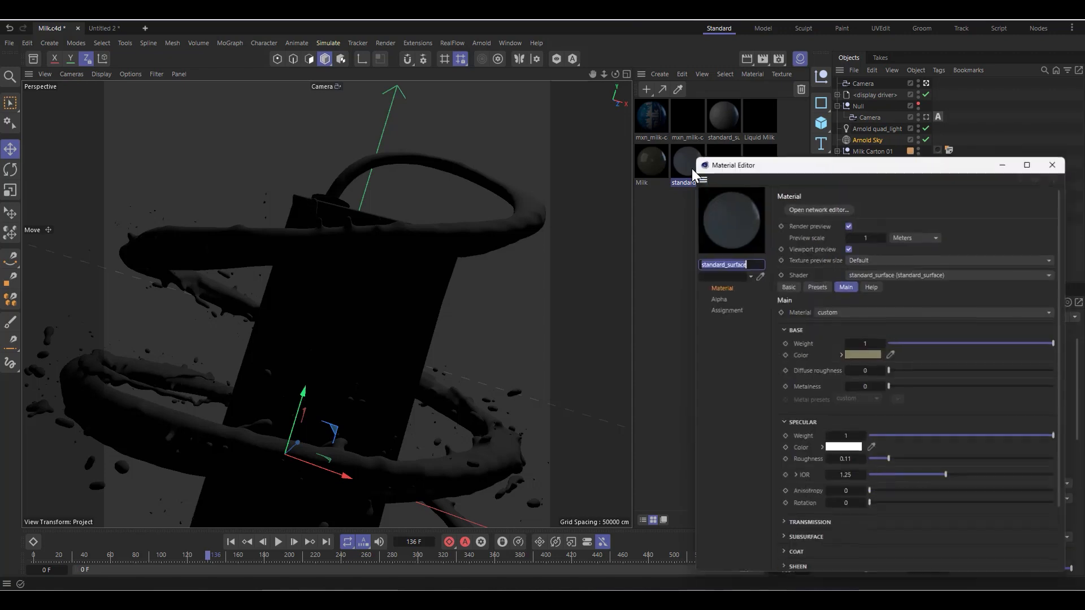
left_click(814, 206)
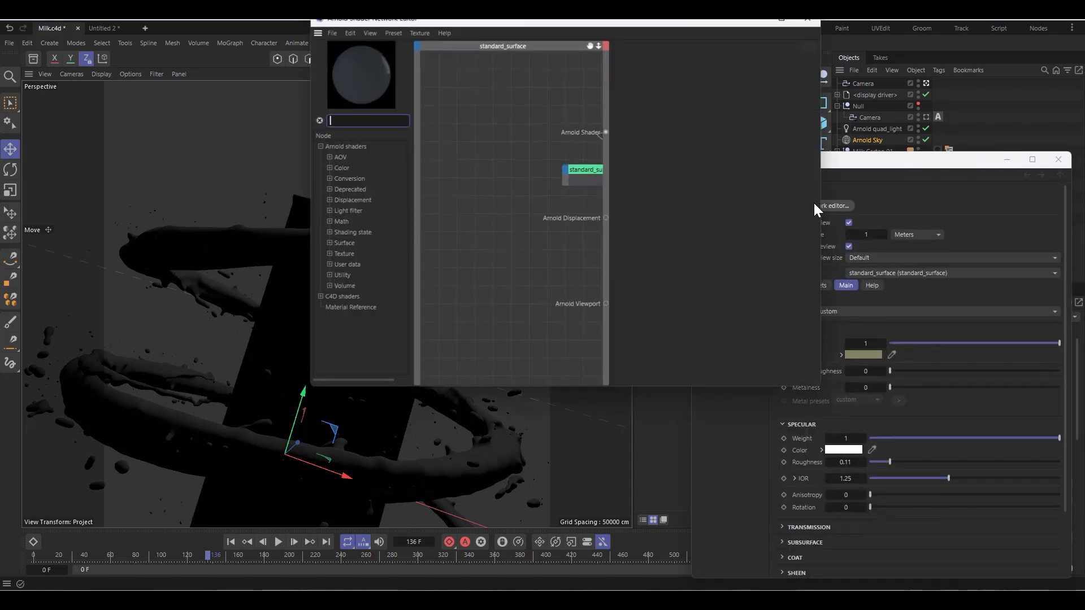
left_click(582, 181)
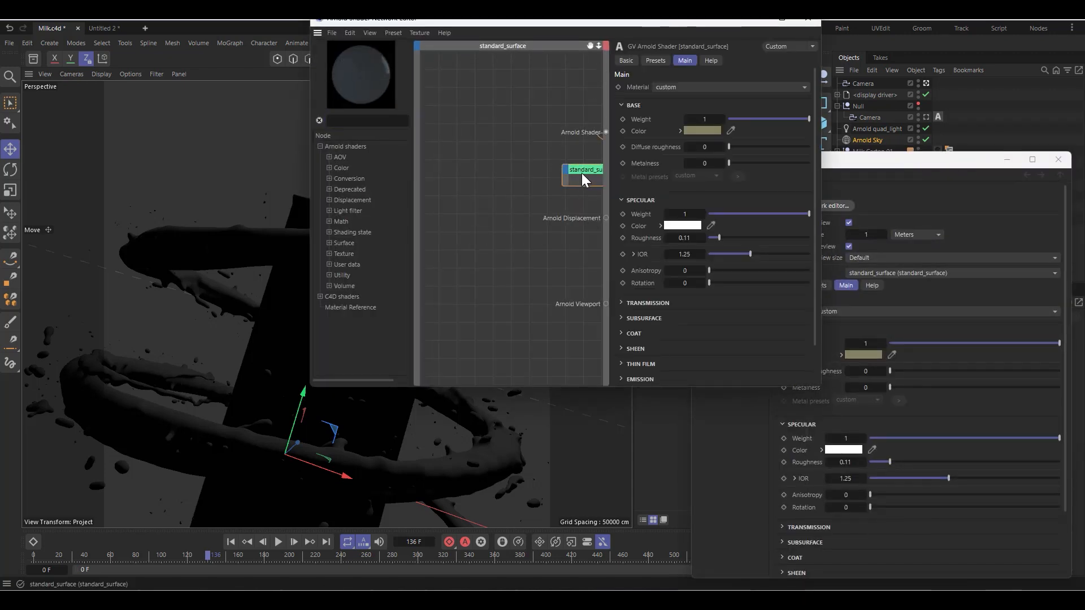
left_click_drag(582, 173, 459, 160)
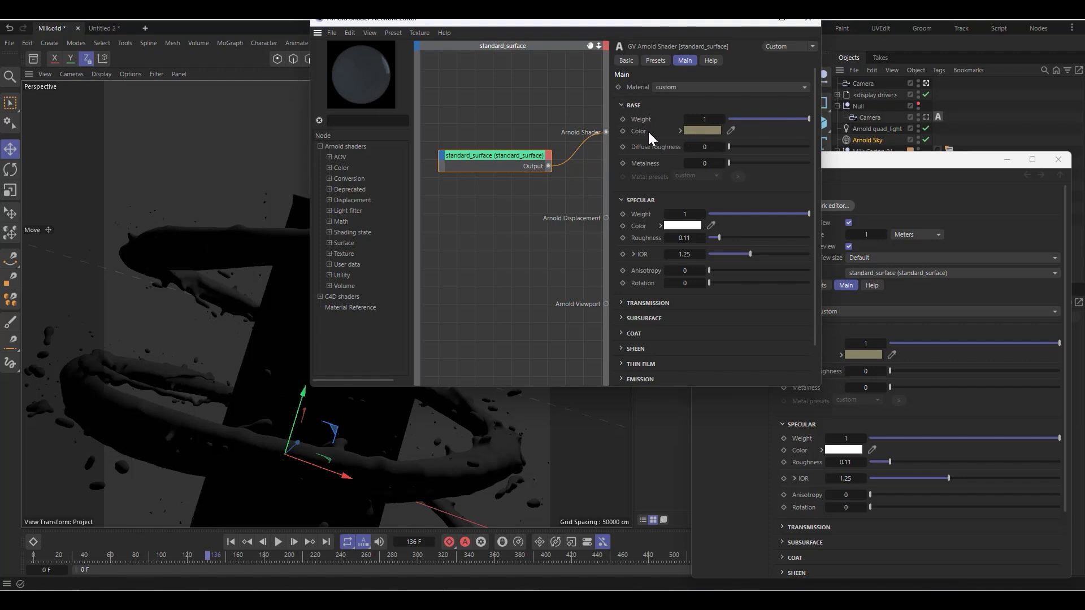
left_click(627, 202)
left_click(626, 231)
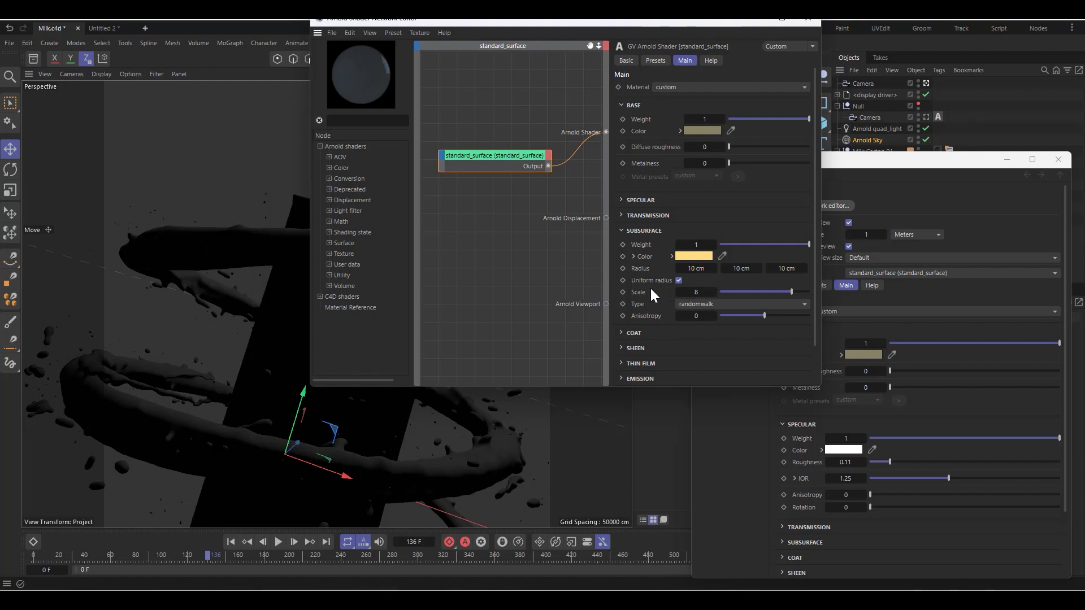
left_click(805, 21)
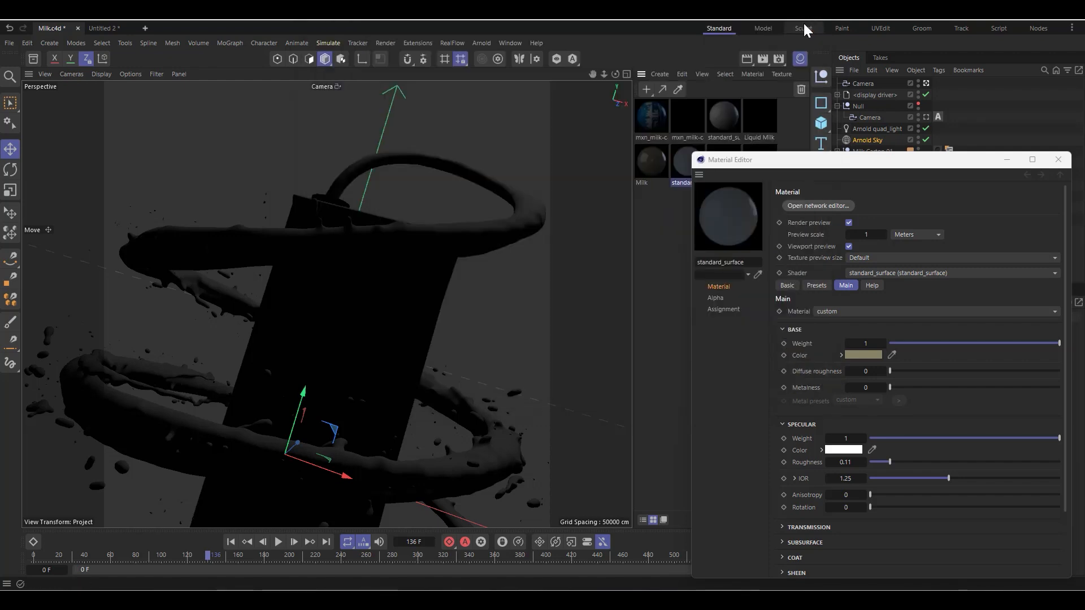
Step: Start an Arnold IPR preview of frame 136, show the whole image at 40 % zoom, and rearrange the floating windows to uncover the object list
left_click(482, 43)
left_click(487, 176)
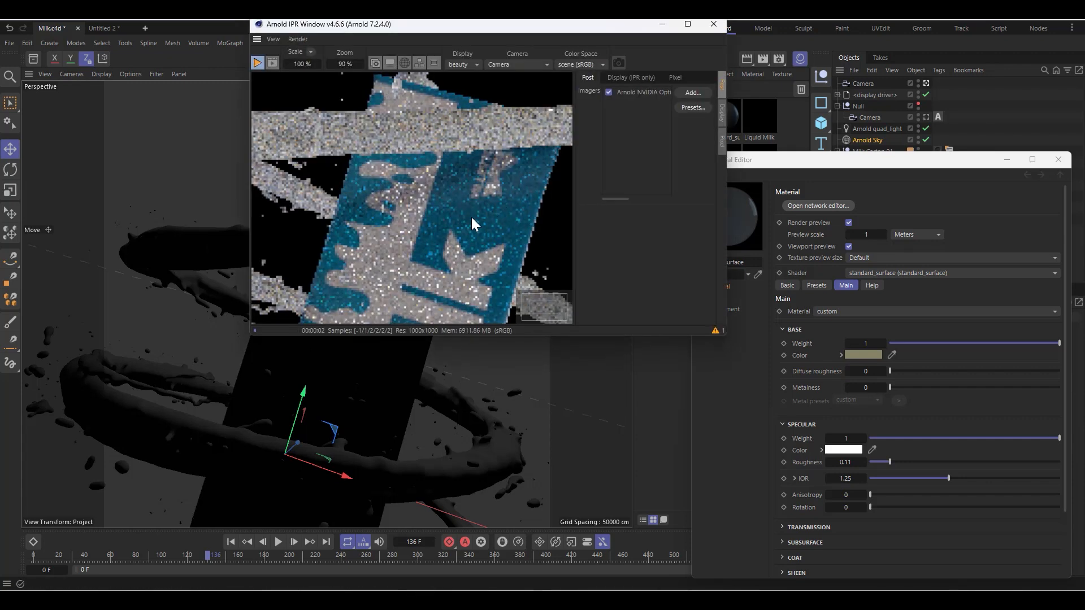
scroll(478, 217, "down", 5)
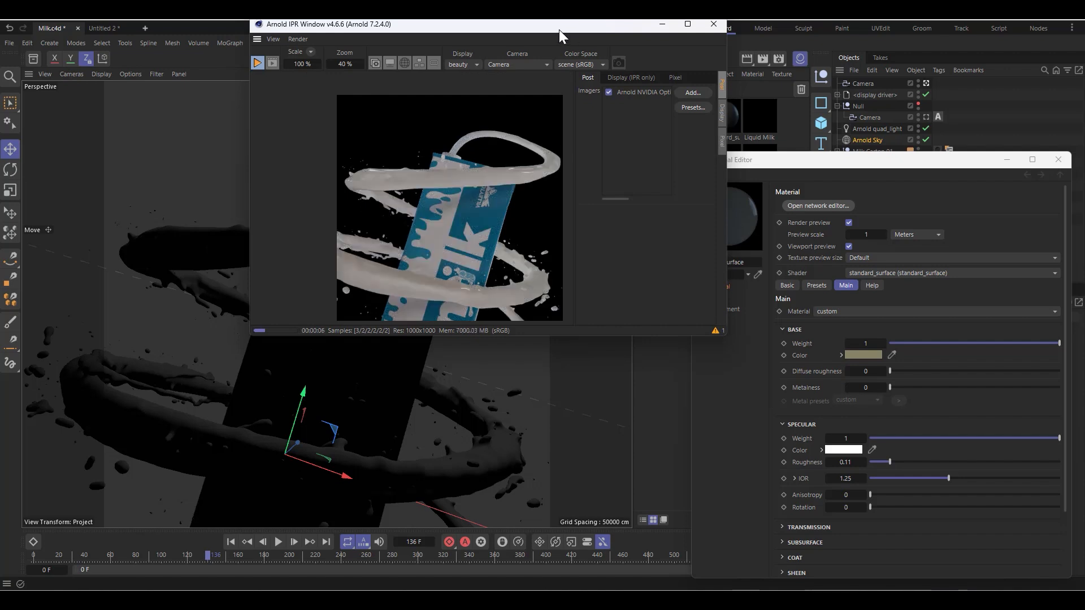
left_click_drag(559, 31, 436, 61)
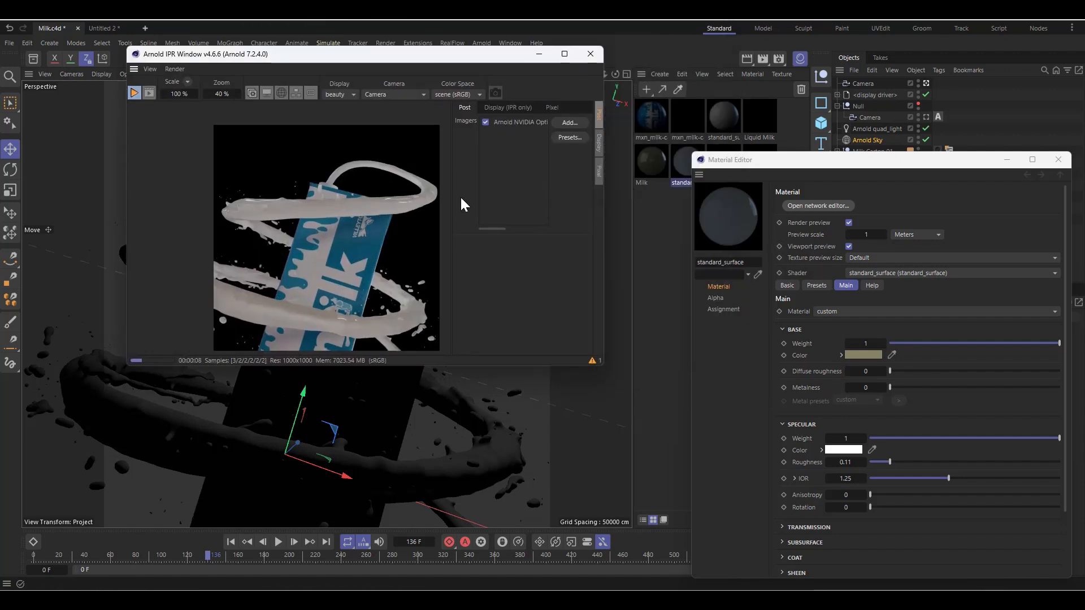
left_click_drag(889, 161, 920, 243)
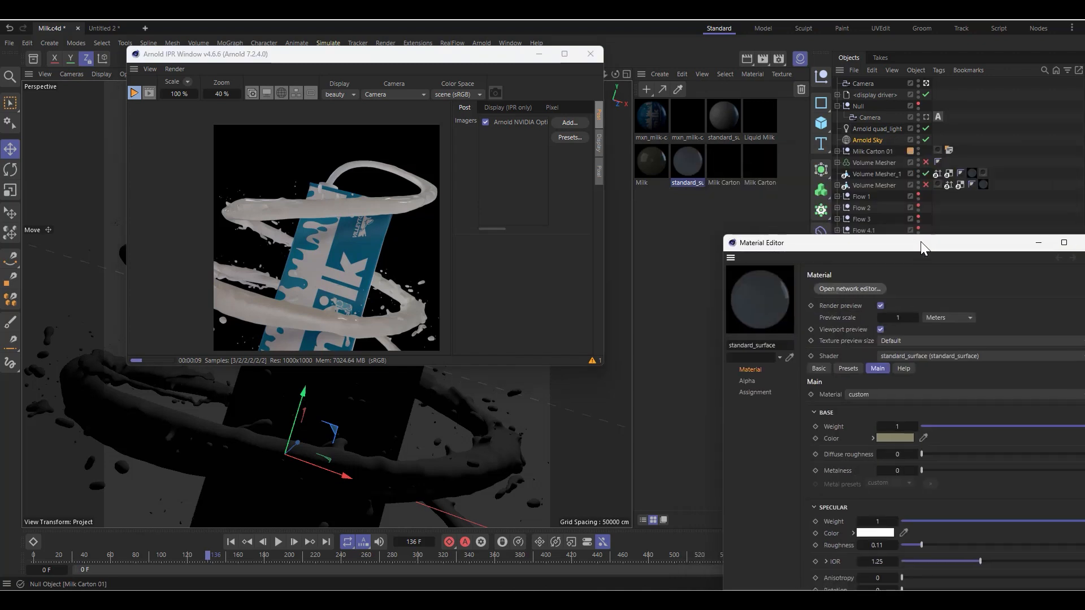
left_click_drag(366, 56, 311, 207)
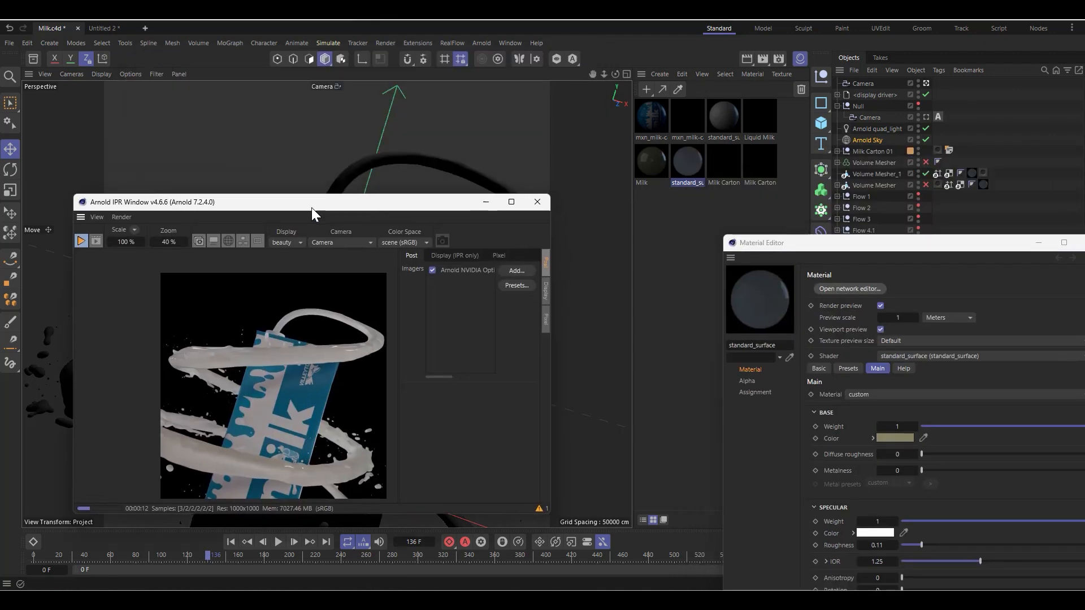
Step: Compare the preview with the Arnold quad_light and Arnold Sky switched off separately and together, leaving both lights enabled
left_click(902, 130)
left_click(927, 129)
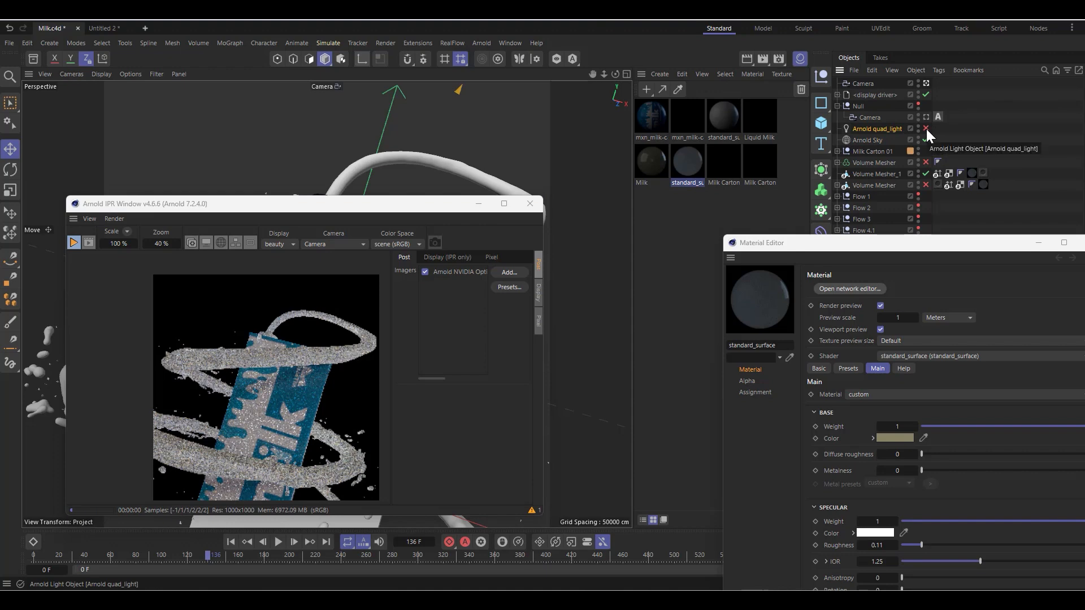
left_click(927, 129)
left_click(926, 140)
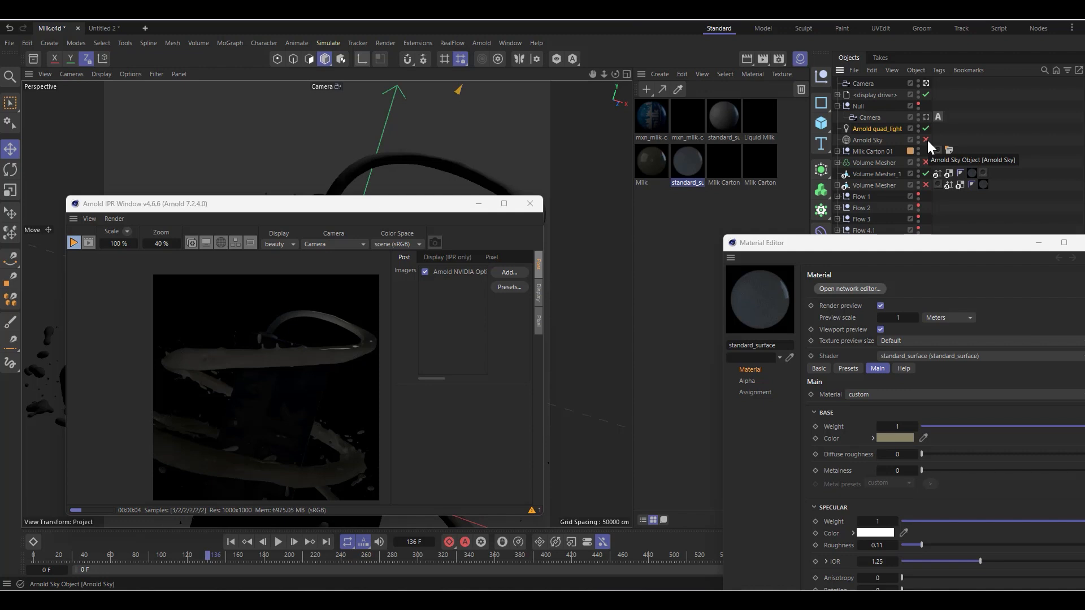
left_click(925, 130)
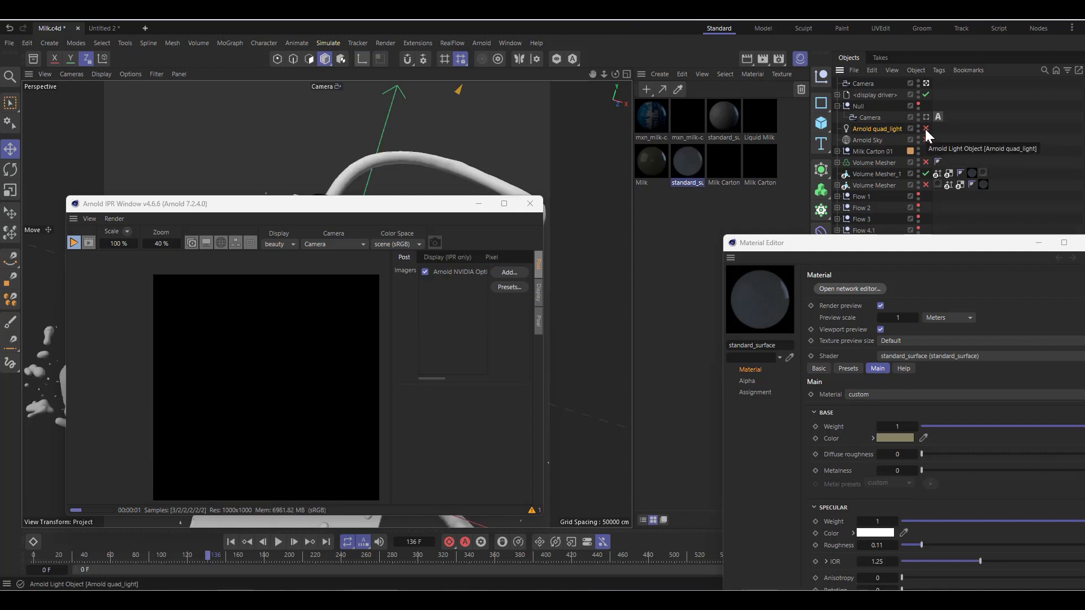
left_click(927, 140)
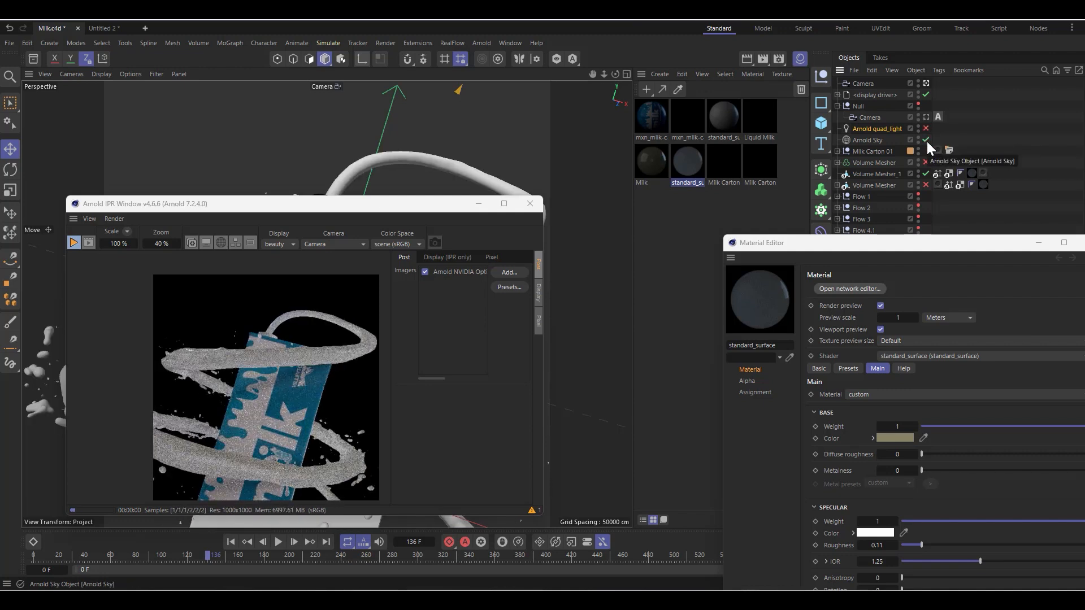
left_click(925, 128)
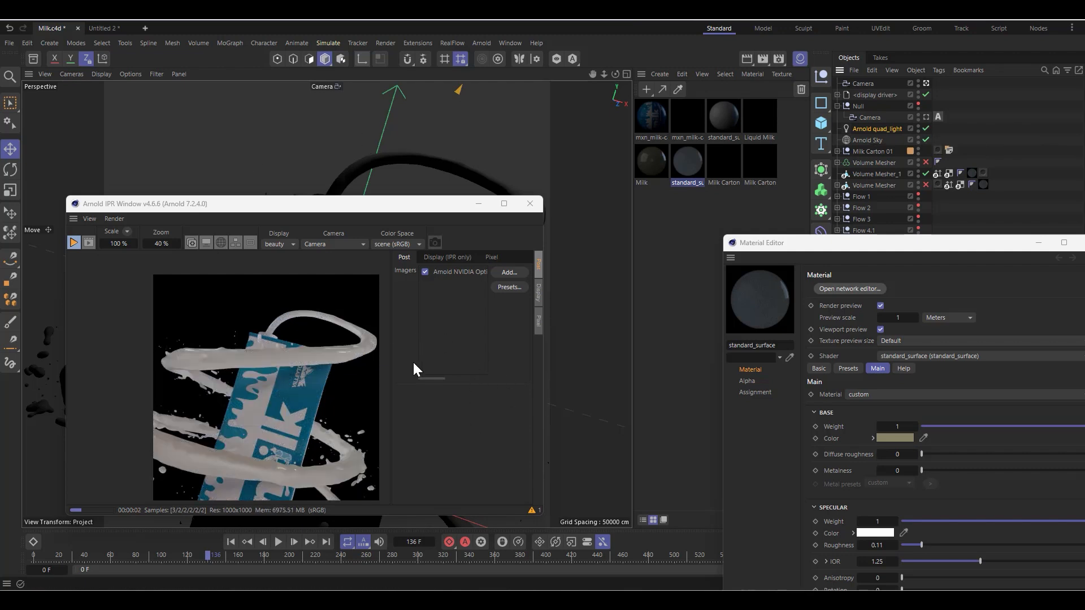
left_click_drag(310, 205, 316, 148)
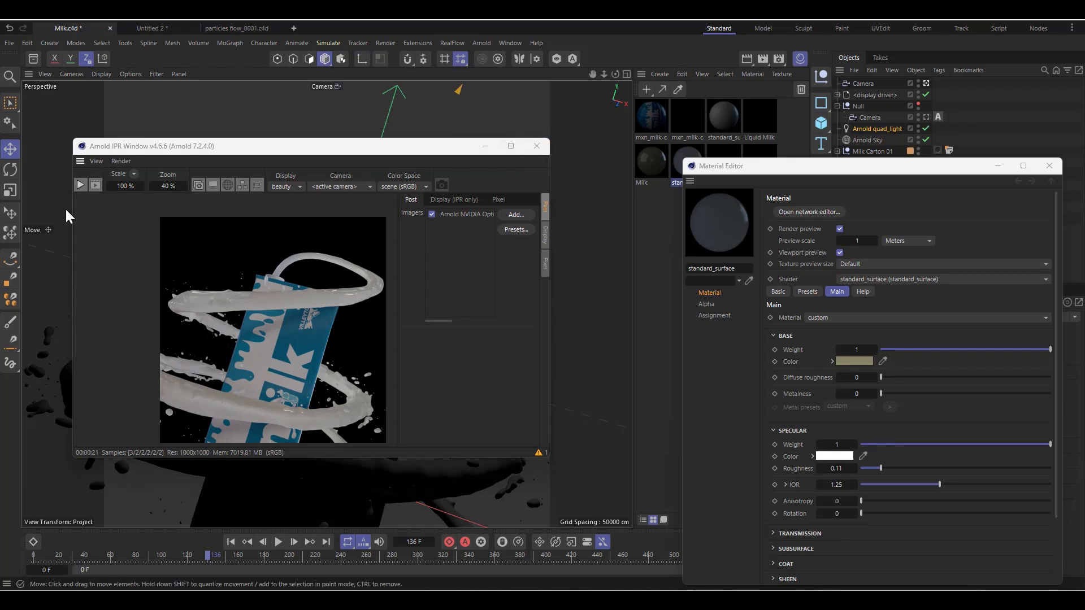
Step: Switch to the particles flow_0001.c4d project, close the IPR and Material Editor windows, and enable the Volume Mesher
left_click(245, 29)
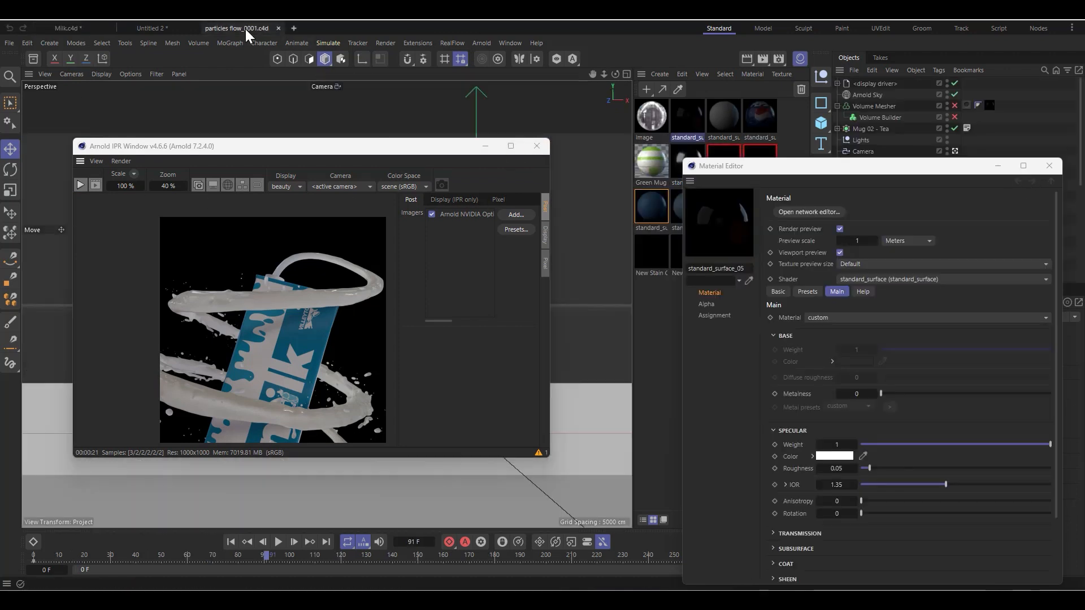
left_click(536, 147)
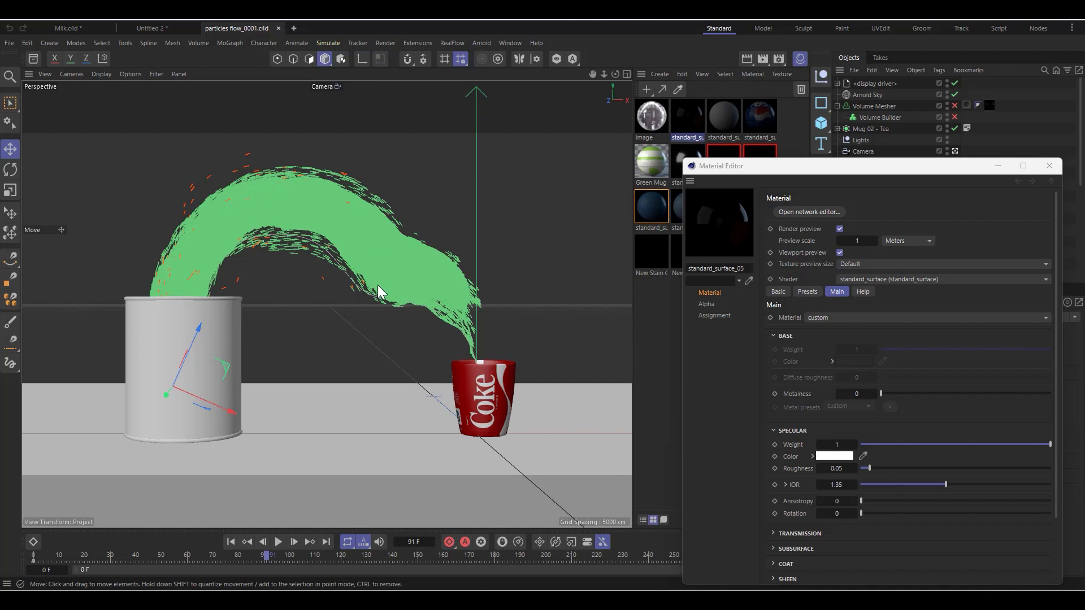
left_click(1050, 166)
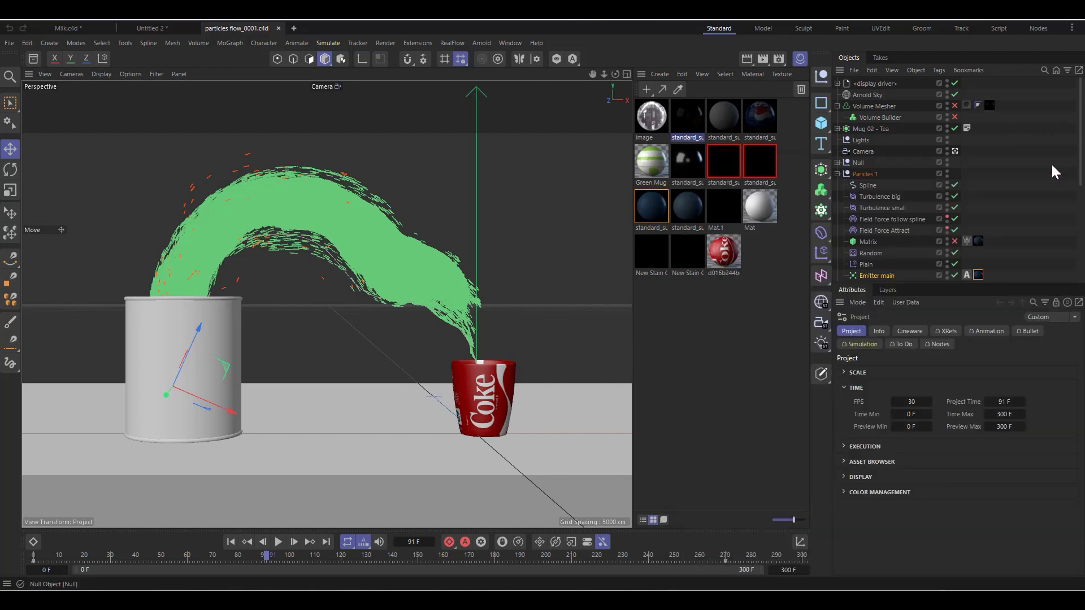
left_click(954, 106)
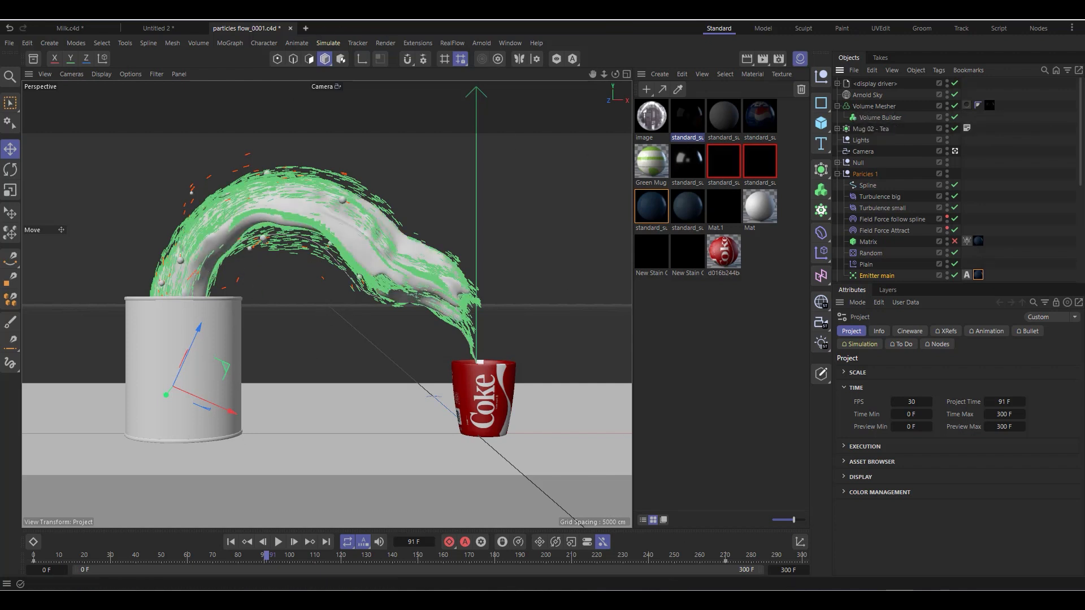
Step: View the Liquid flow.png render in the Picture Viewer history, and return to the particles flow project
mouse_move(667, 599)
left_click(731, 559)
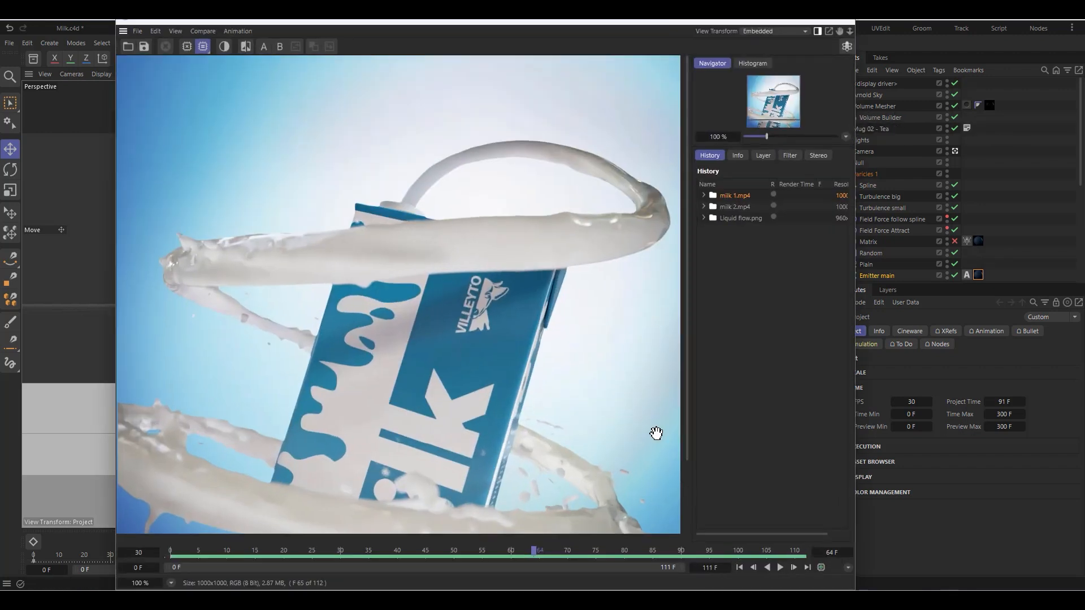
left_click(728, 219)
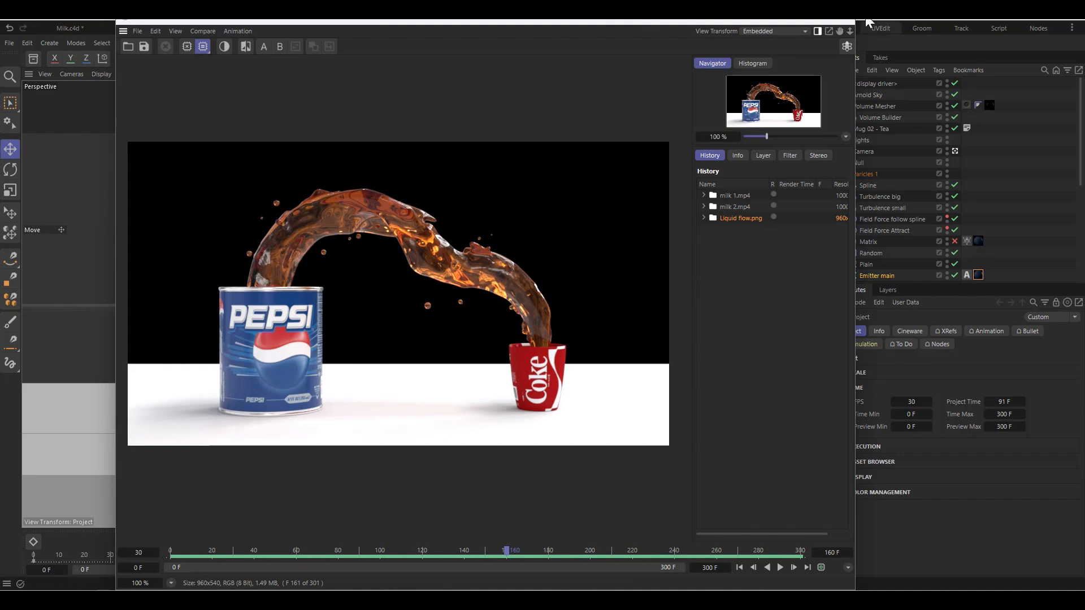
left_click(791, 21)
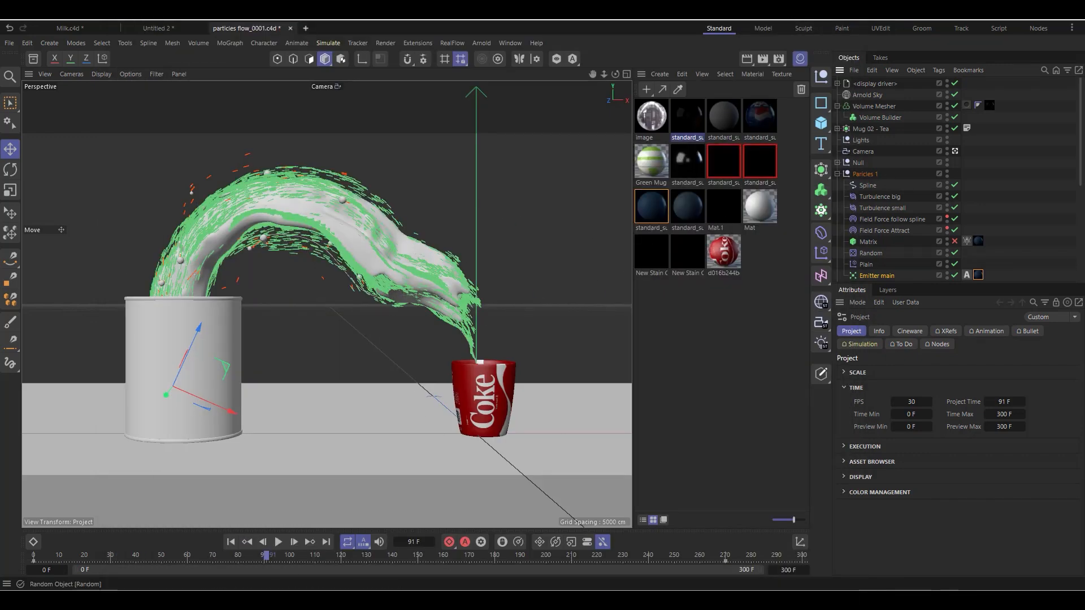
Step: Select the Volume Mesher and show the settings of the standard_surface_05 material
left_click(867, 118)
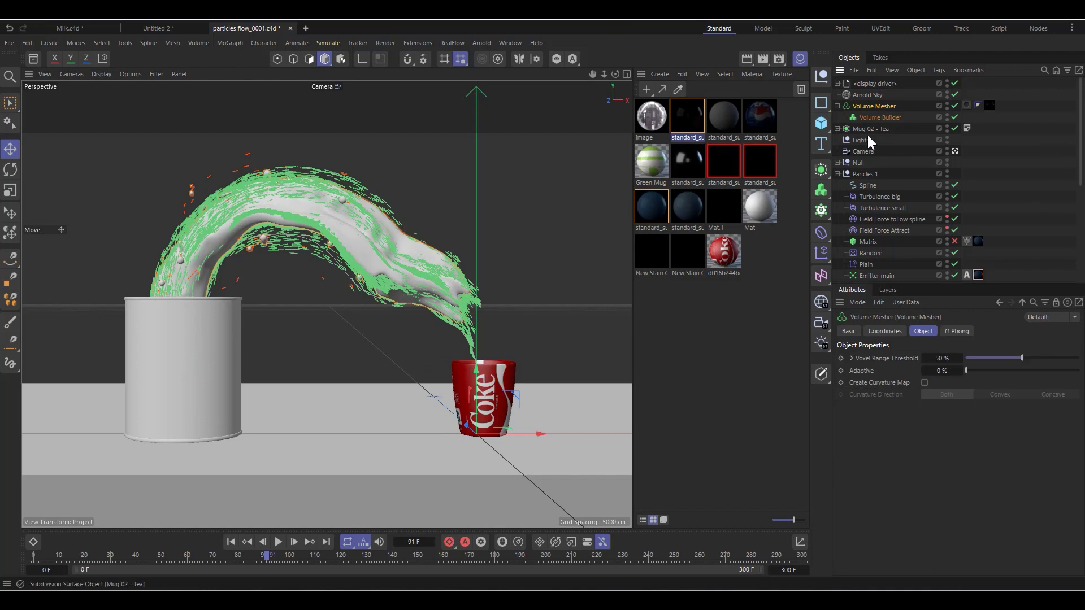
left_click(690, 120)
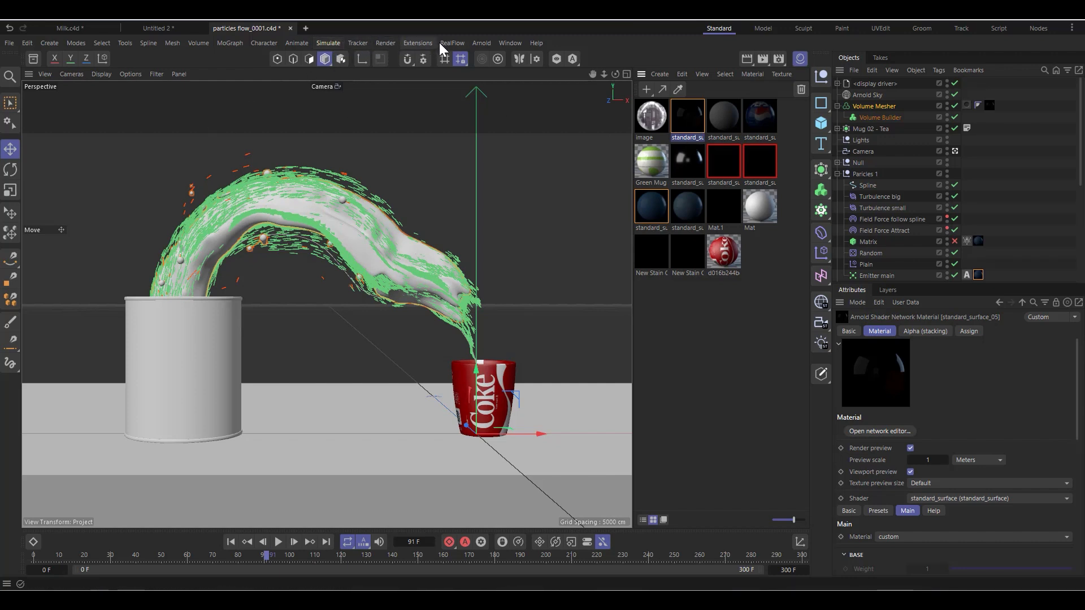
Step: Start an Arnold IPR preview of the scene and move its window clear of the object list and attributes
left_click(479, 42)
left_click(504, 175)
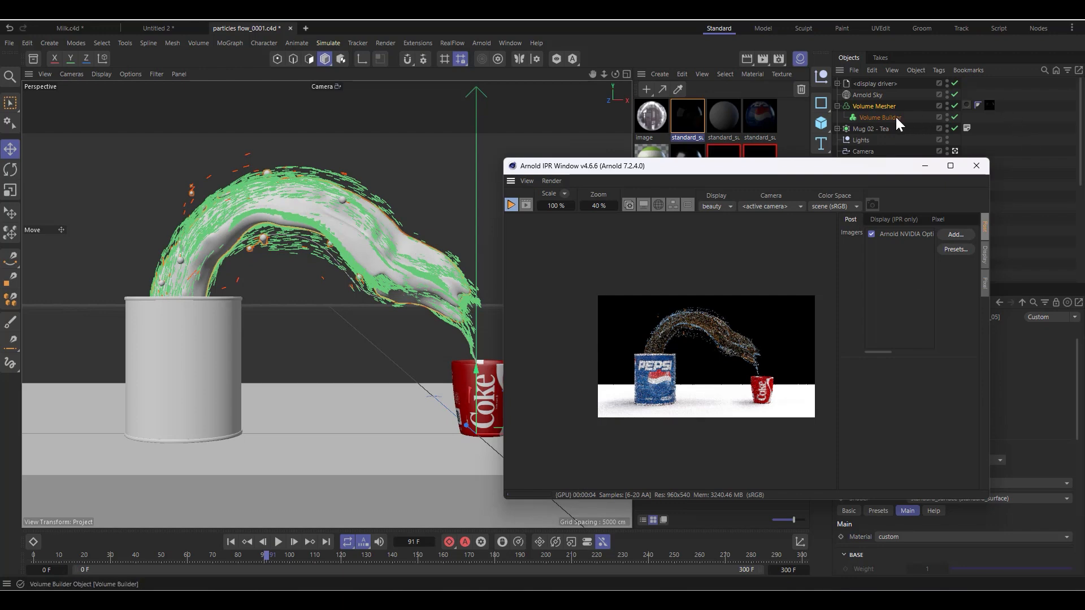
left_click_drag(847, 166, 588, 151)
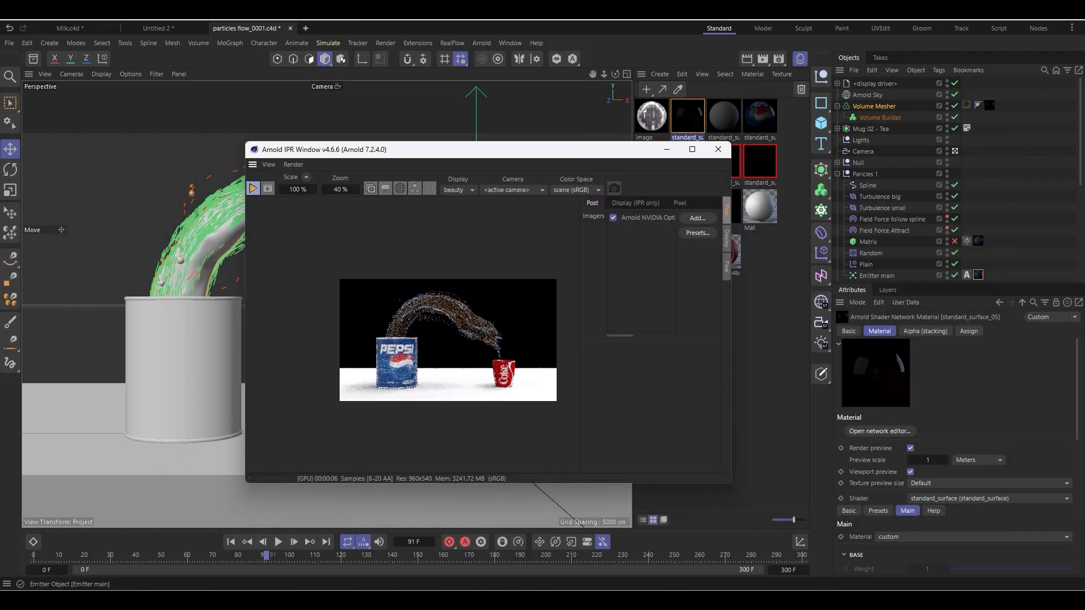
Step: Disable render visibility for the Matrix and Emitter main objects, and zoom the IPR preview to 70 % on the liquid
left_click(947, 245)
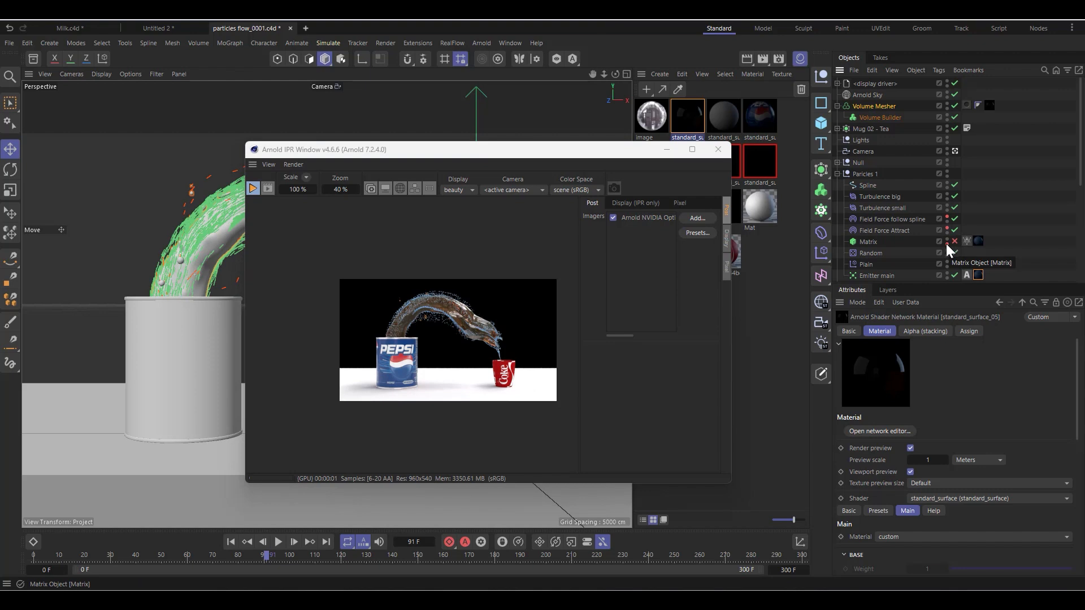
scroll(947, 243, "down", 3)
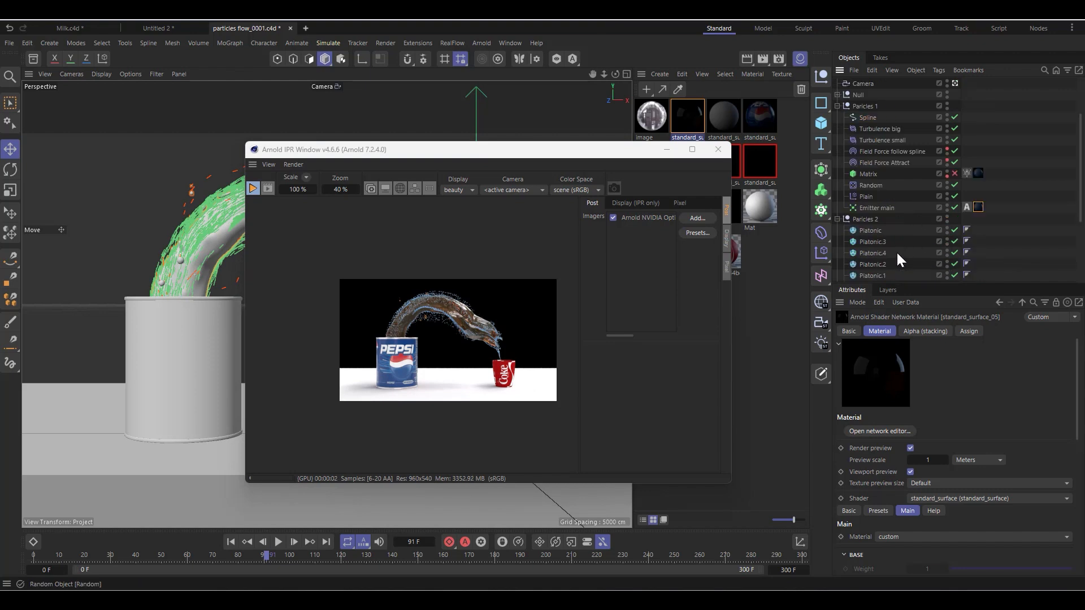
left_click(948, 211)
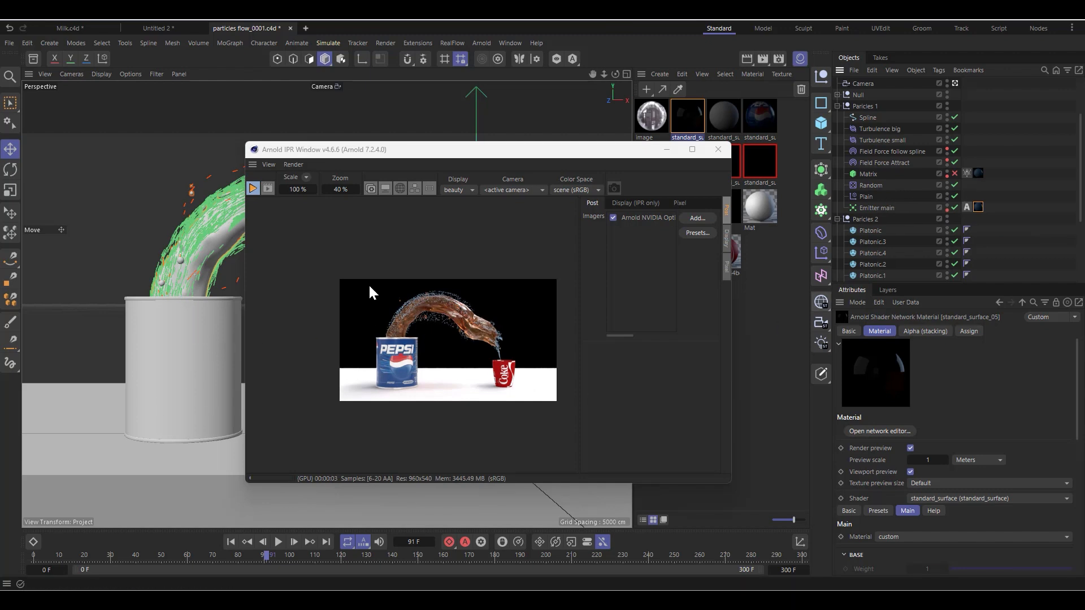
scroll(438, 309, "up", 3)
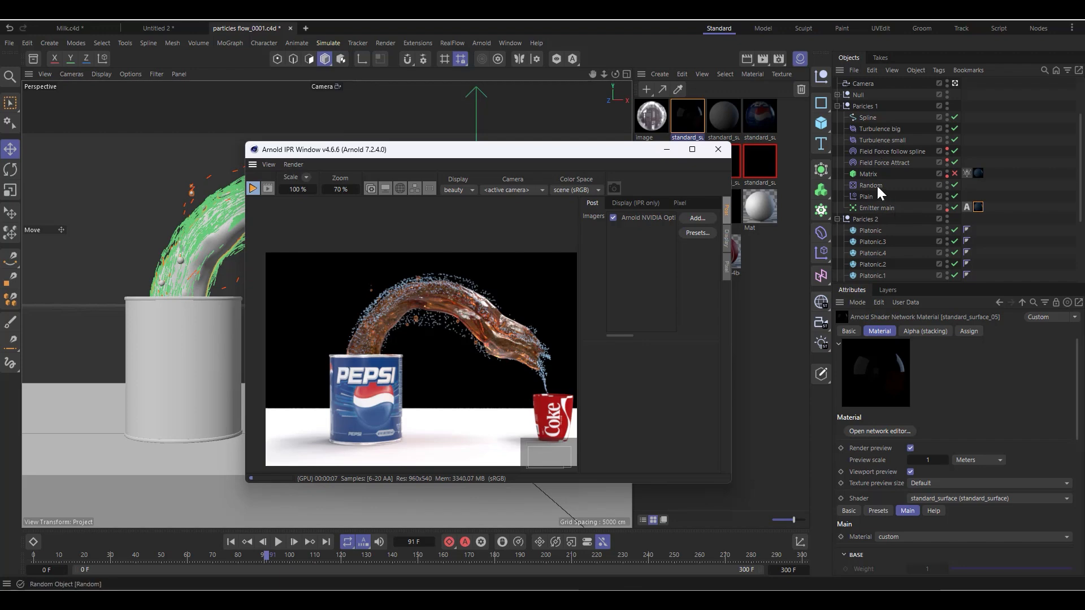
Step: Show the main settings of the Arnold Sky light
scroll(870, 124, "up", 3)
left_click(861, 98)
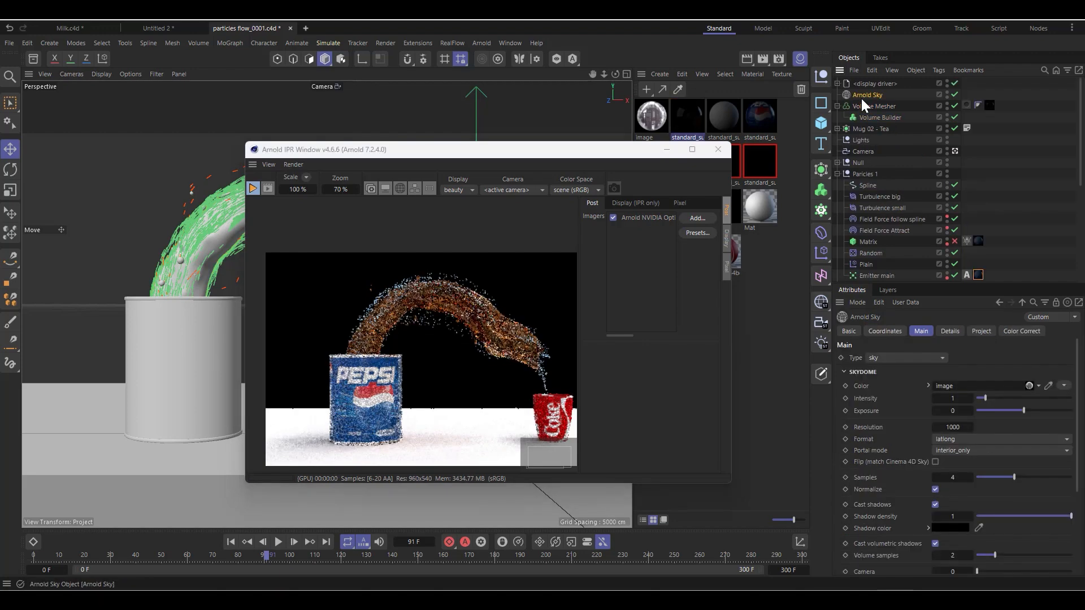